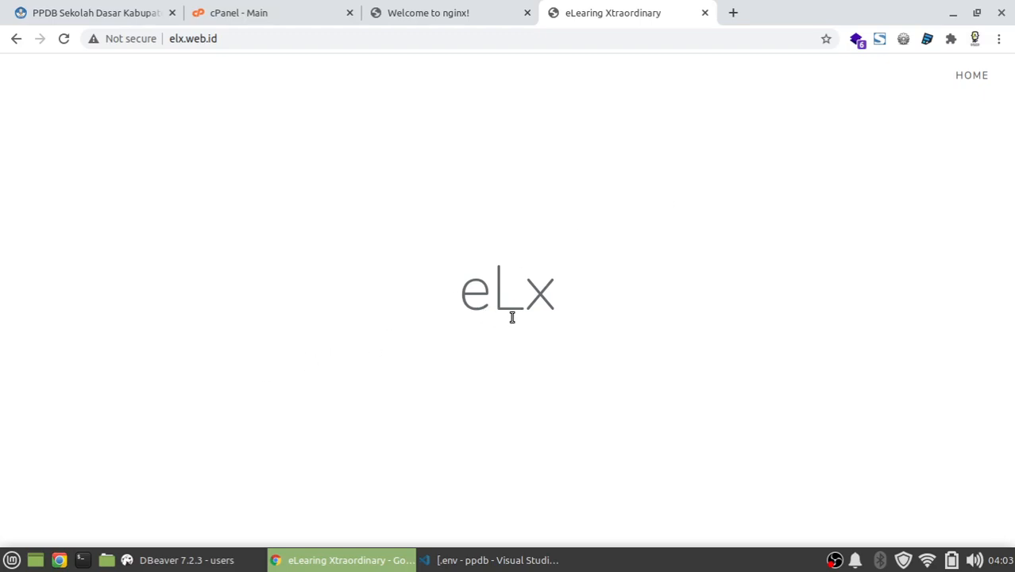
- Switch to Visual Studio Code and start the ppdb project's development server from its terminal with php artisan serve
left_click(514, 560)
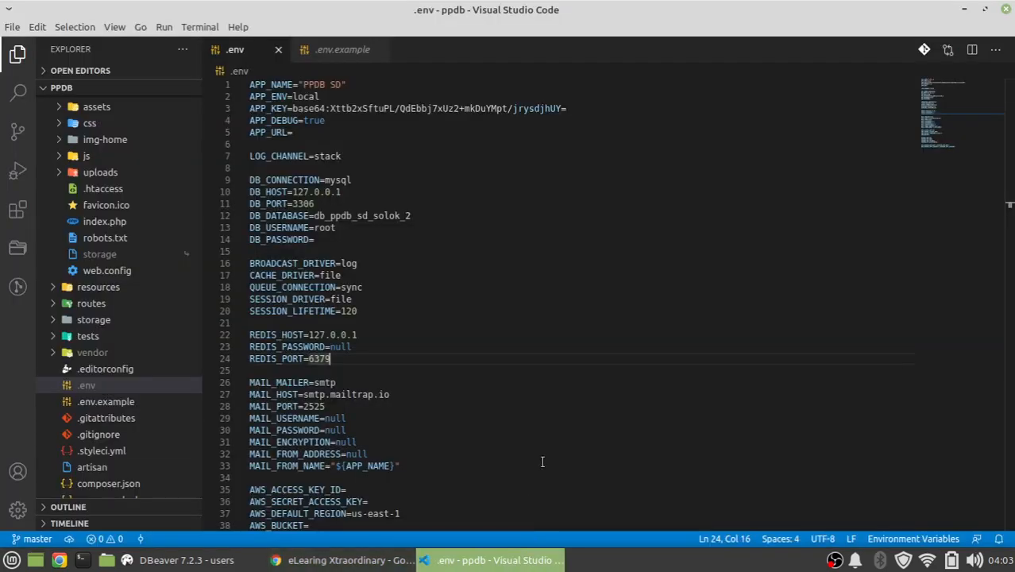
key("ctrl+grave")
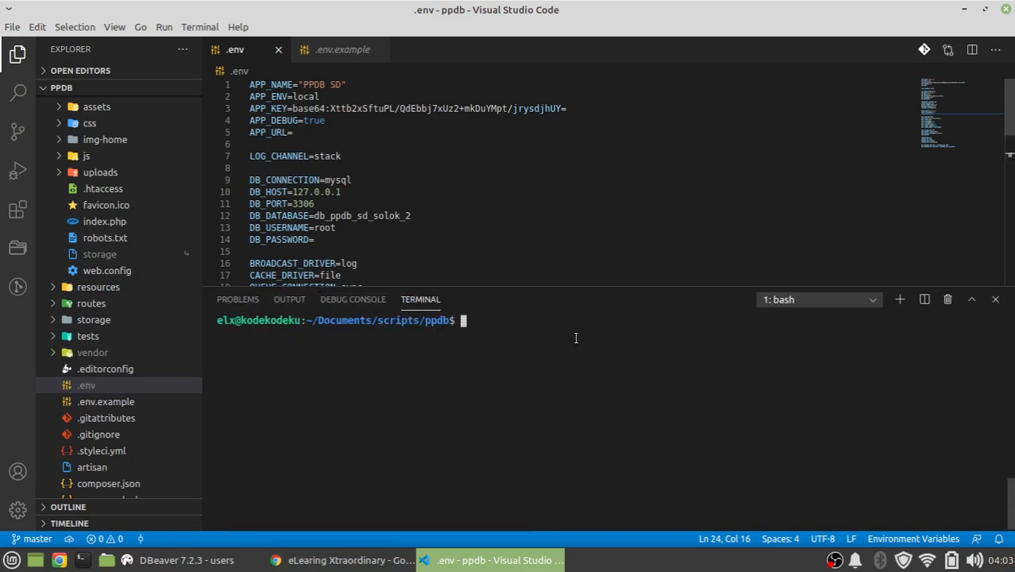
type("php artisan serve")
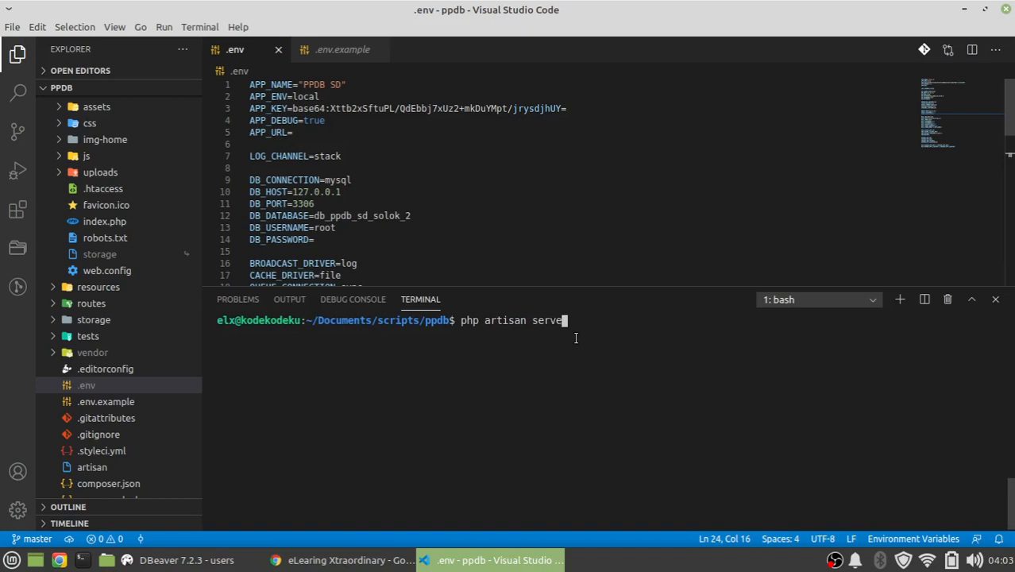
key("Return")
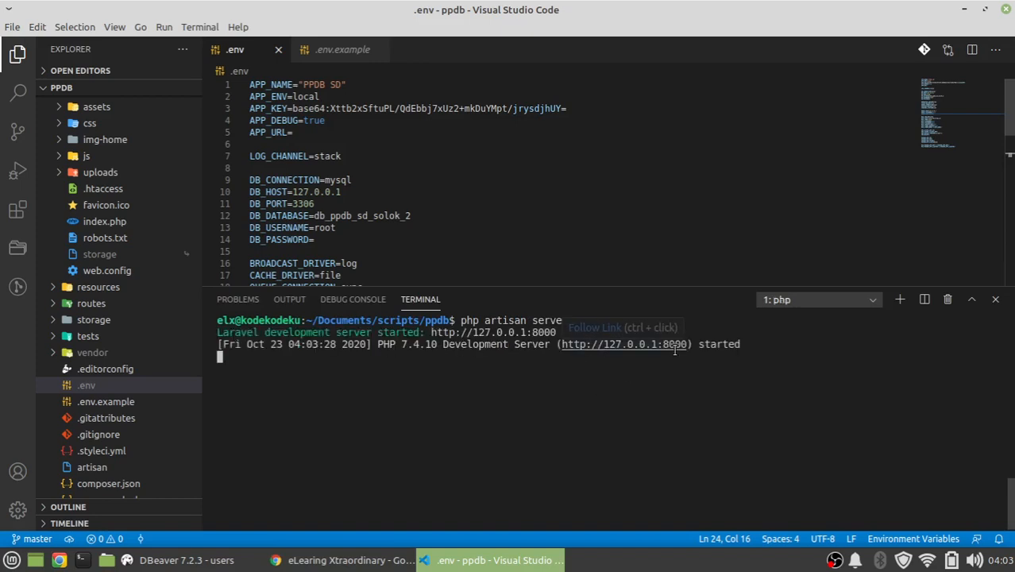
- Switch to the browser, load localhost:8000 in the PPDB site's tab and look over the home page
key("alt+Tab")
left_click(95, 12)
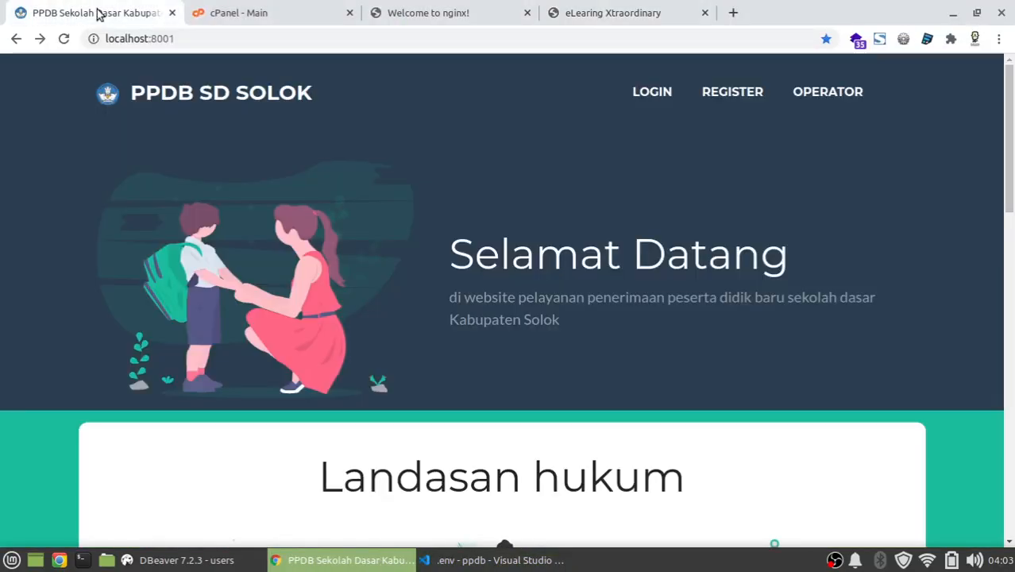
left_click(249, 41)
left_click(252, 43)
key("BackSpace")
type("0")
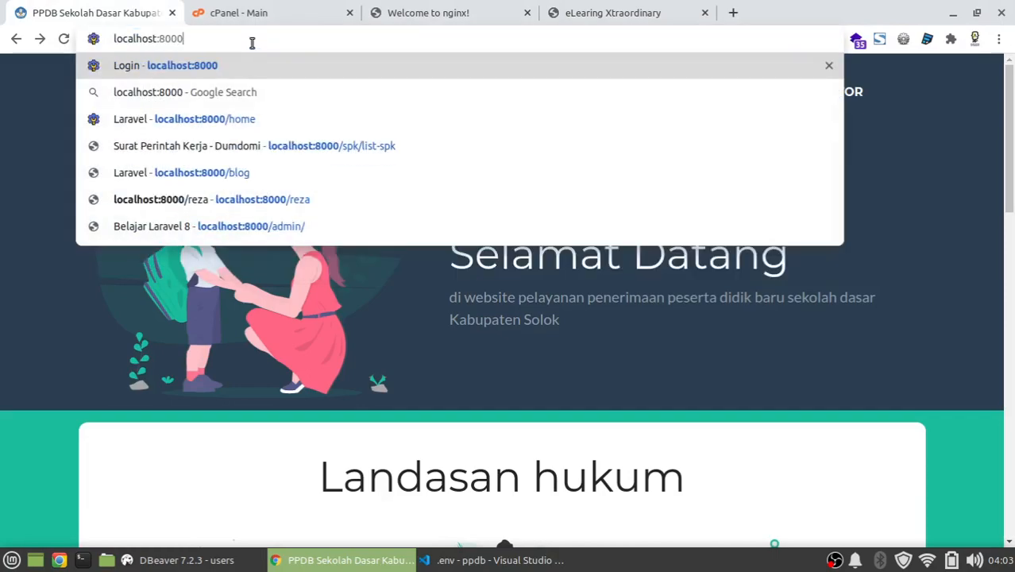
key("Return")
scroll(571, 390, "down", 7)
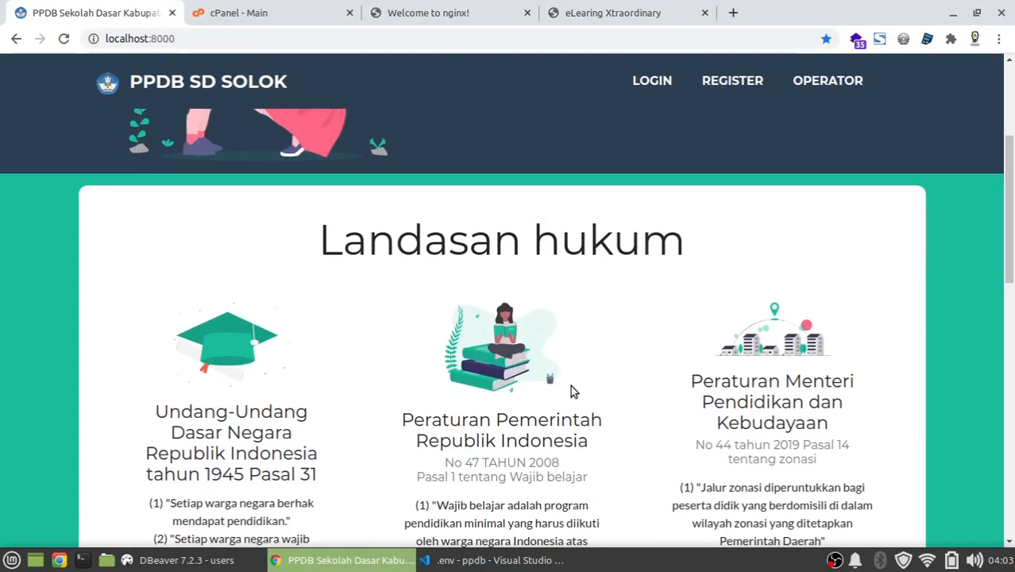
scroll(541, 413, "up", 4)
scroll(539, 411, "up", 3)
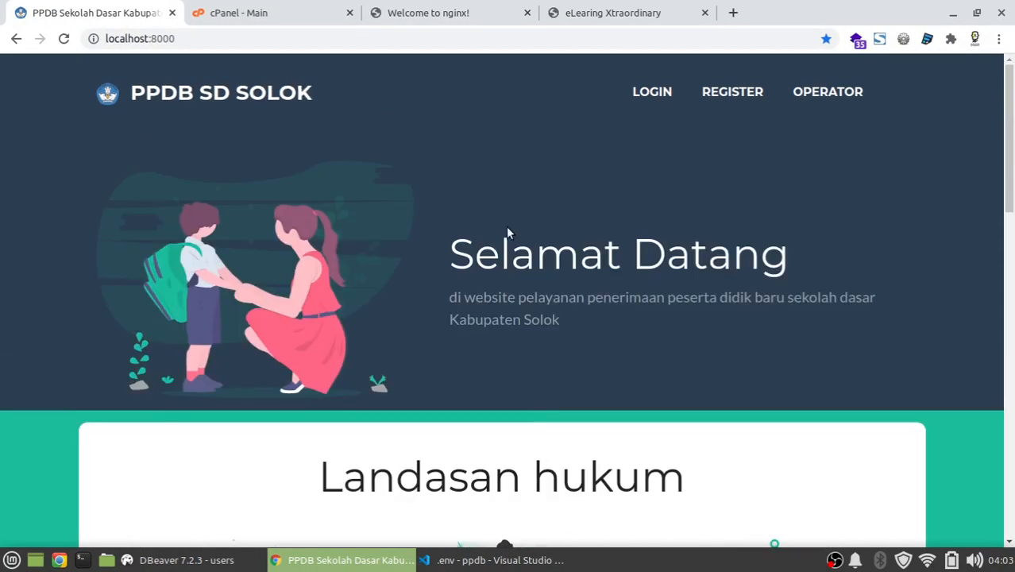
left_click_drag(456, 247, 902, 242)
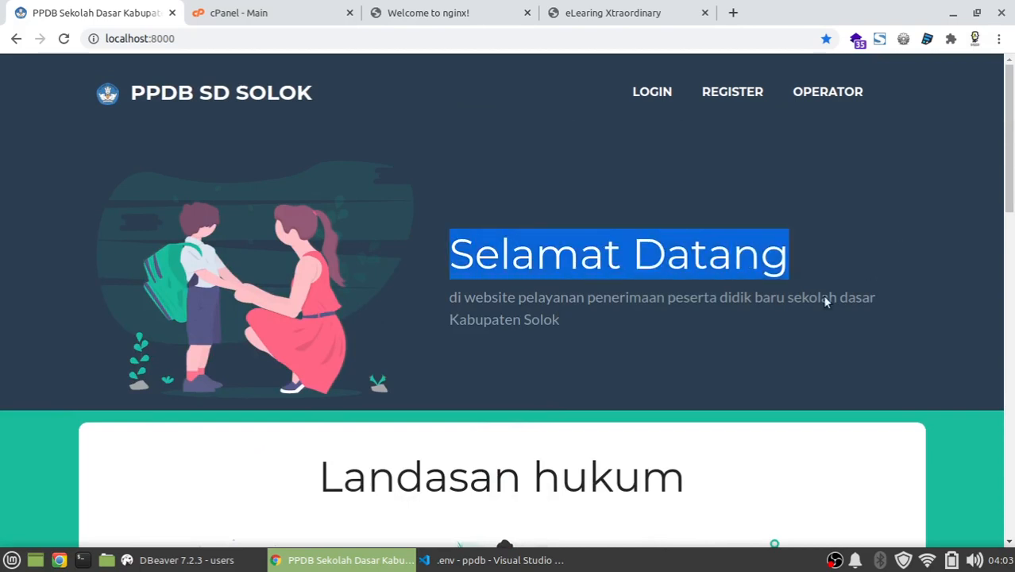
left_click(721, 332)
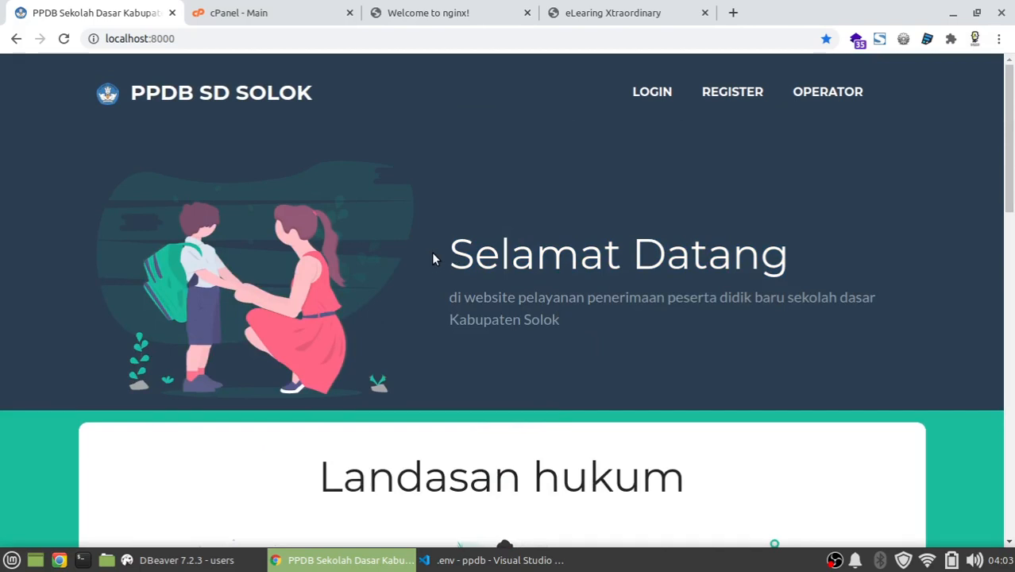
- Open cPanel's Addon Domains page in a separate browser tab and log in again with the saved username and password
left_click(311, 22)
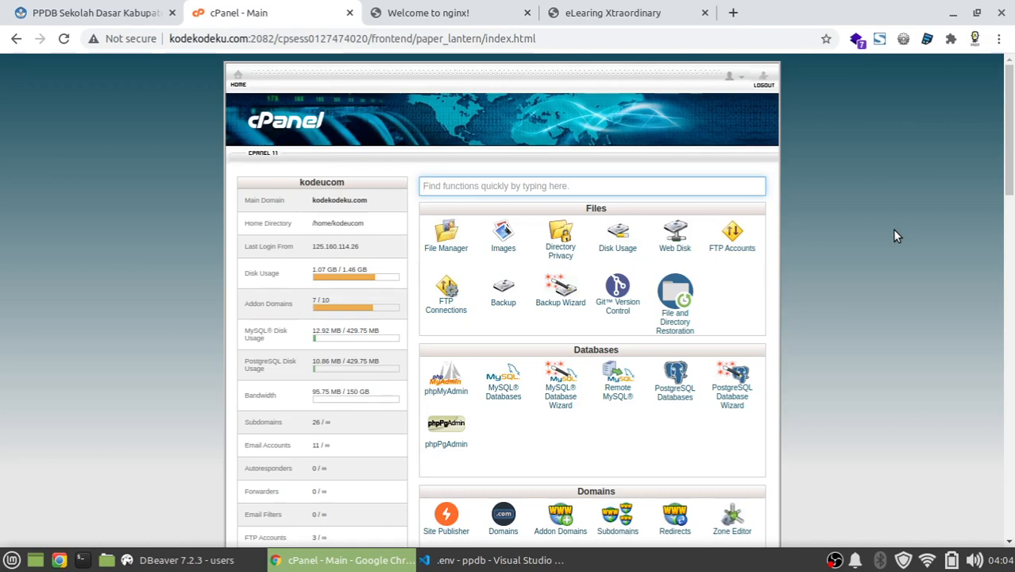
scroll(895, 235, "down", 4)
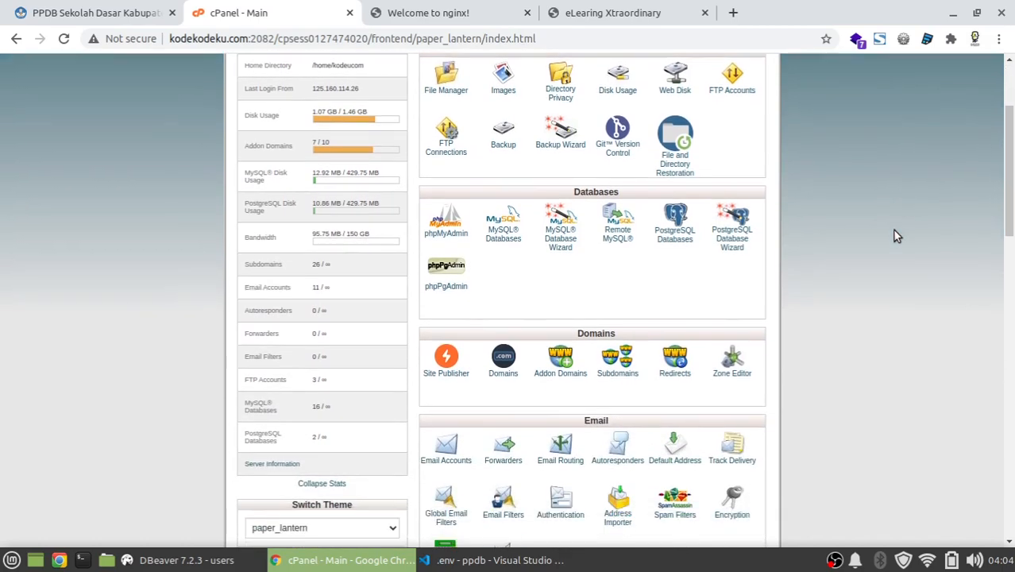
scroll(896, 235, "down", 3)
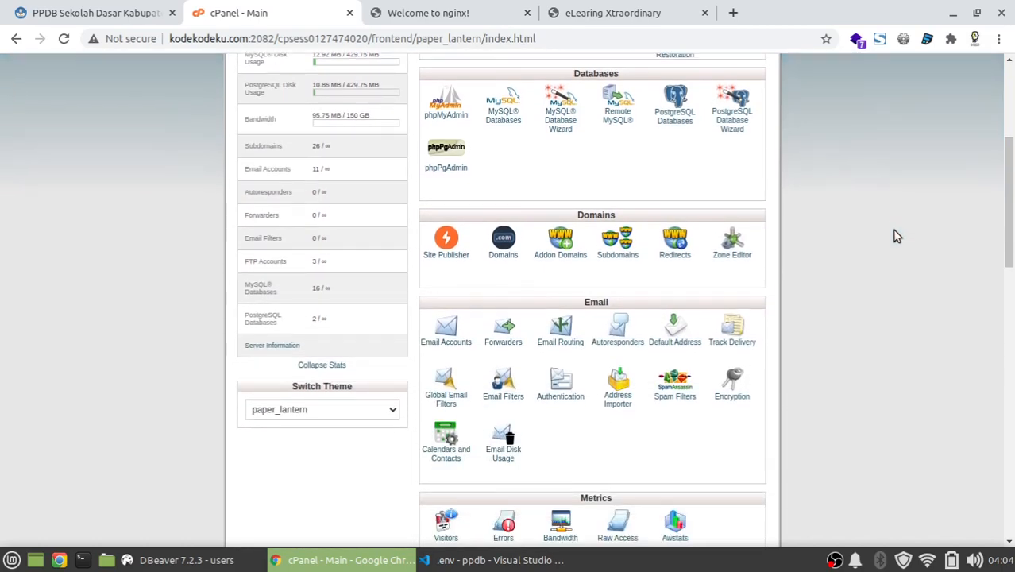
scroll(896, 235, "down", 1)
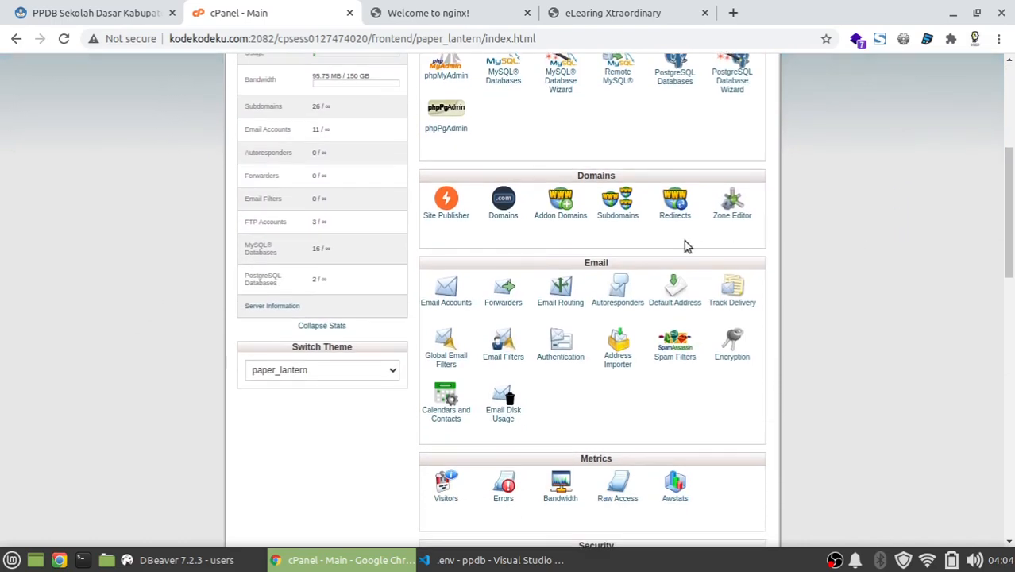
middle_click(562, 220)
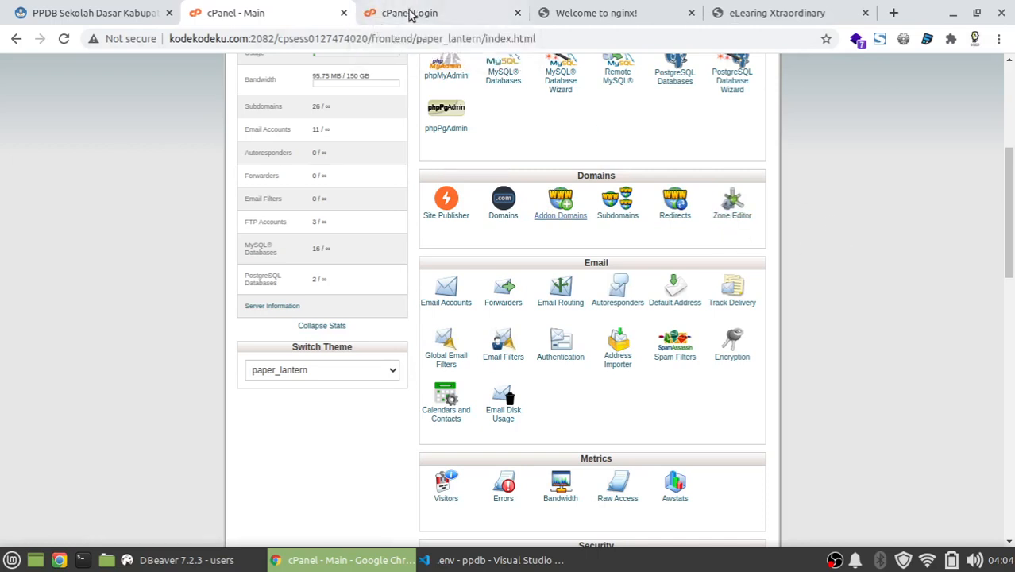
left_click(409, 16)
left_click(492, 253)
left_click(477, 291)
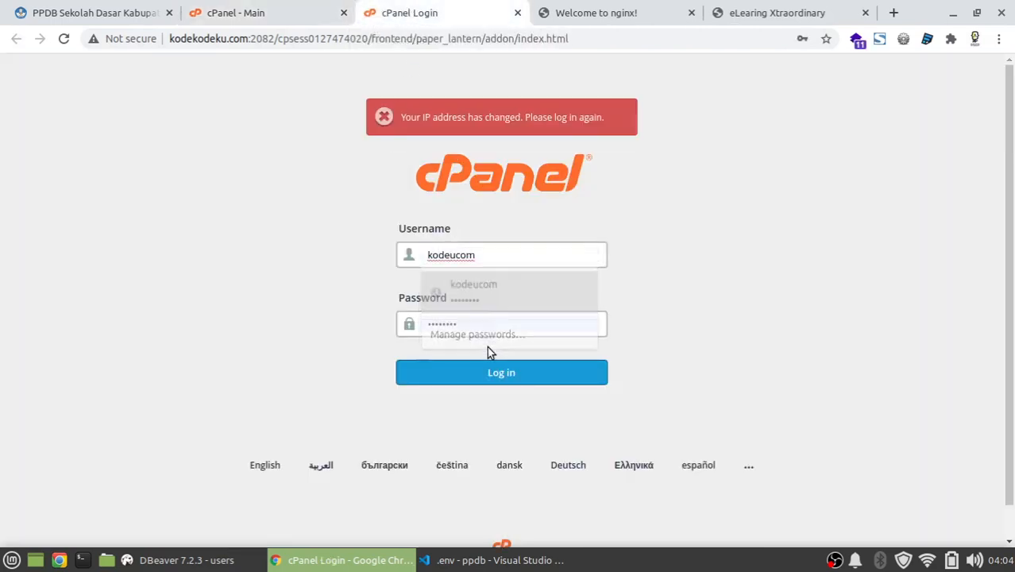
left_click(490, 372)
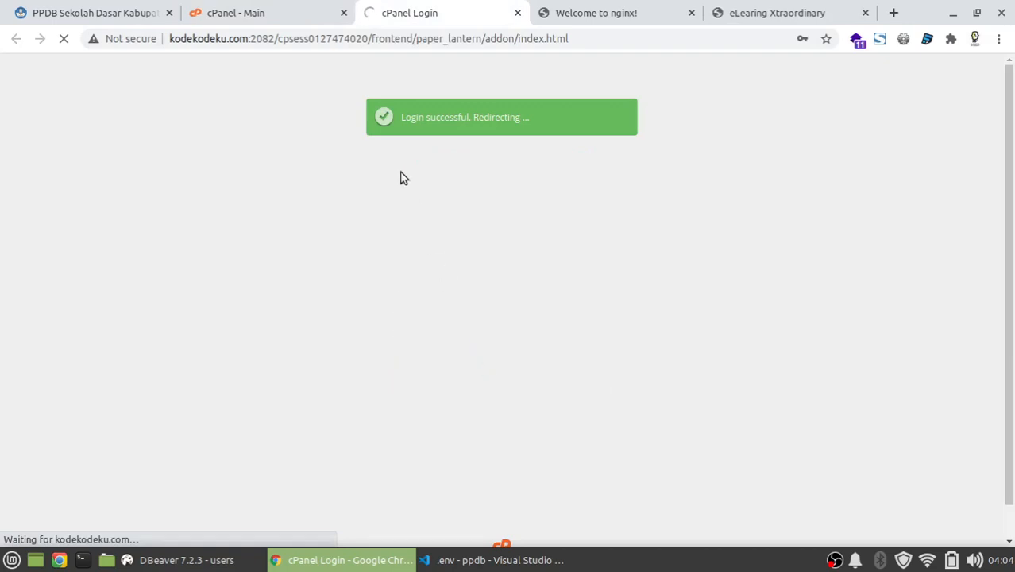
scroll(670, 316, "down", 4)
scroll(670, 314, "up", 3)
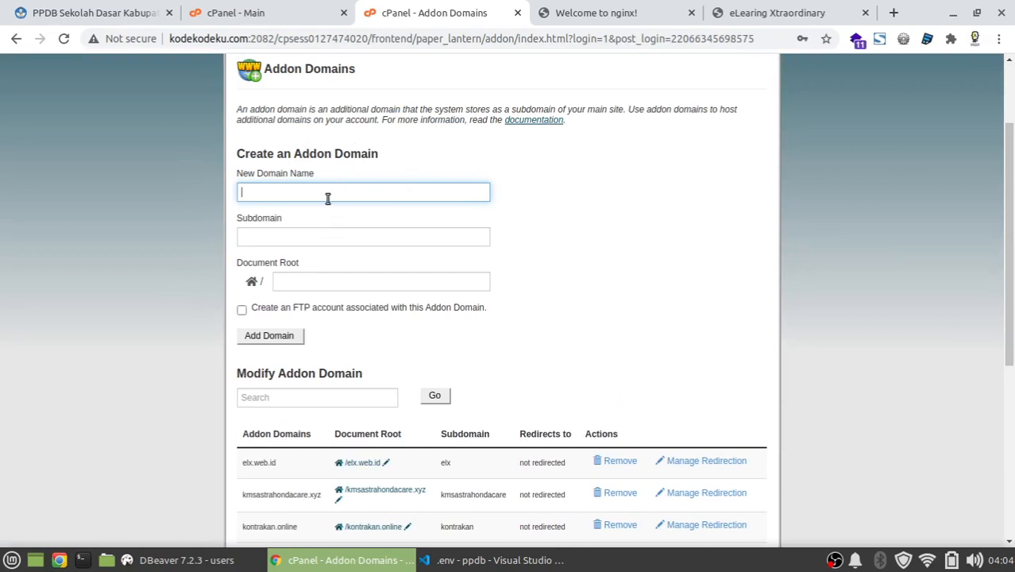
type("rezanu")
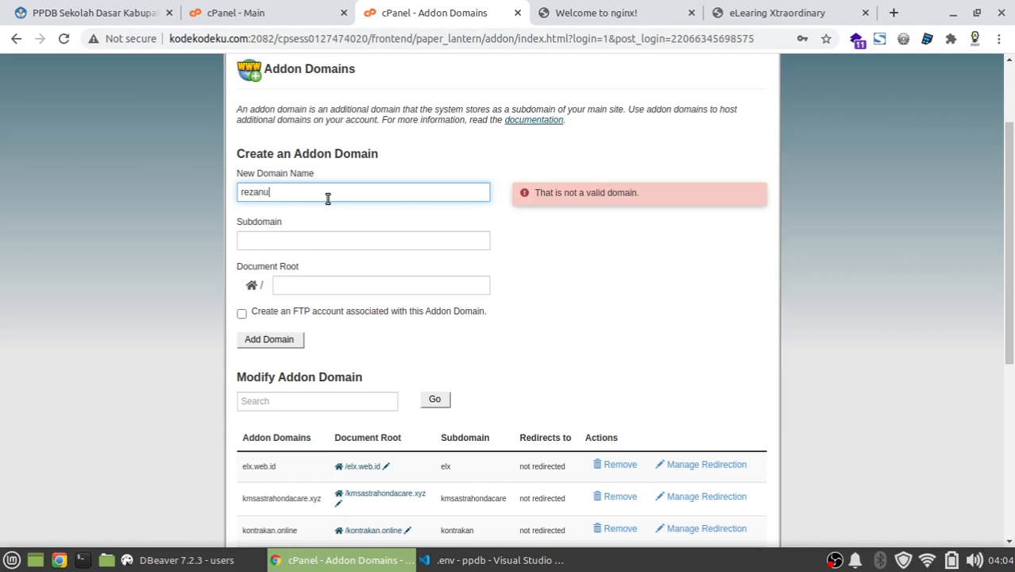
type("rfachmi.com")
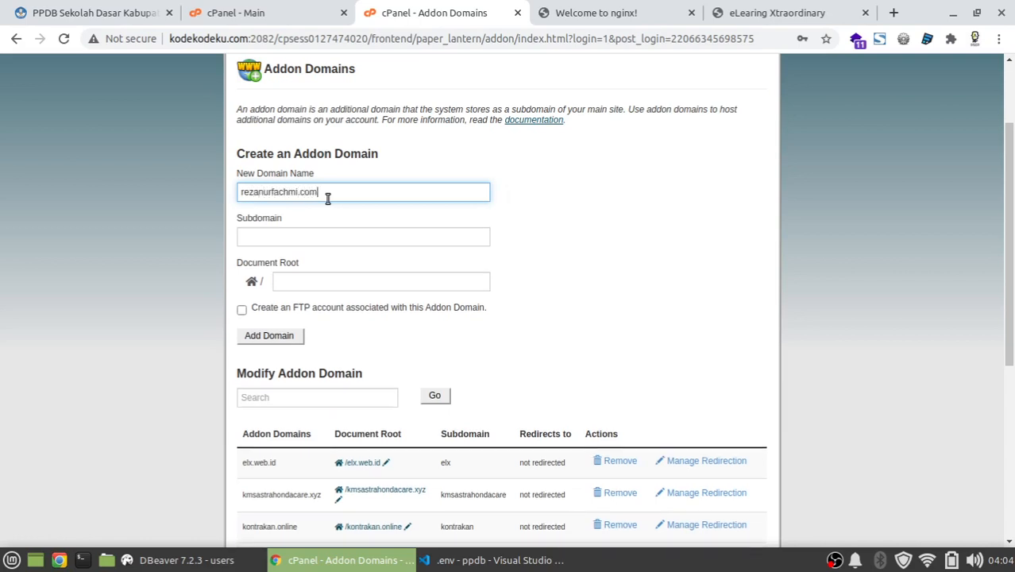
key("Tab")
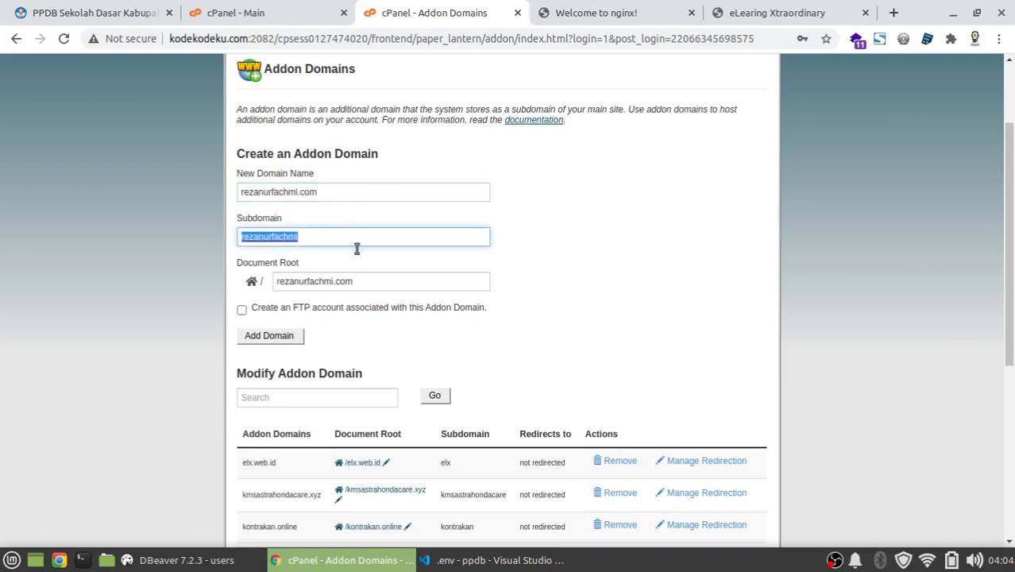
key("Tab")
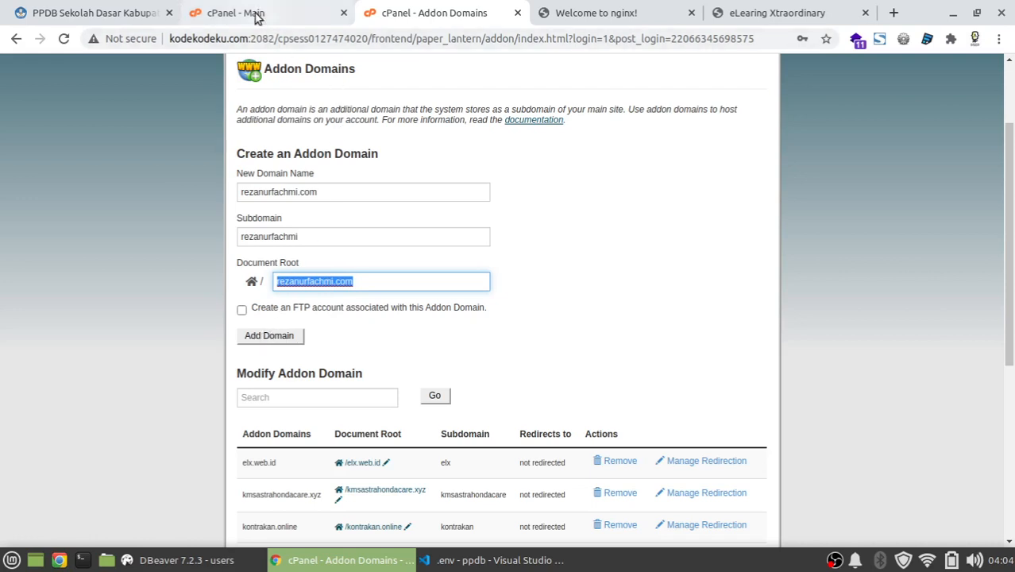
scroll(488, 209, "up", 3)
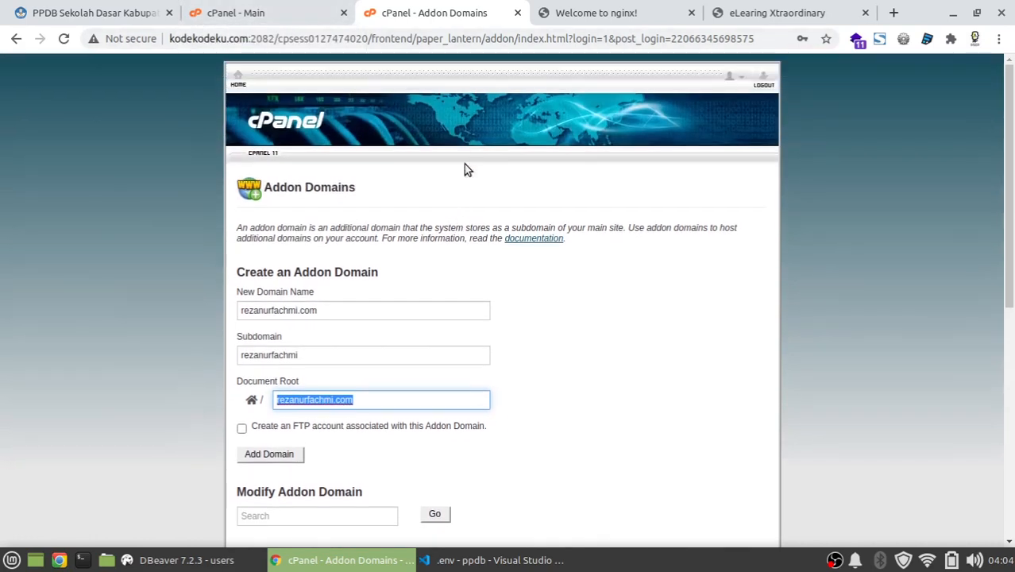
left_click(517, 13)
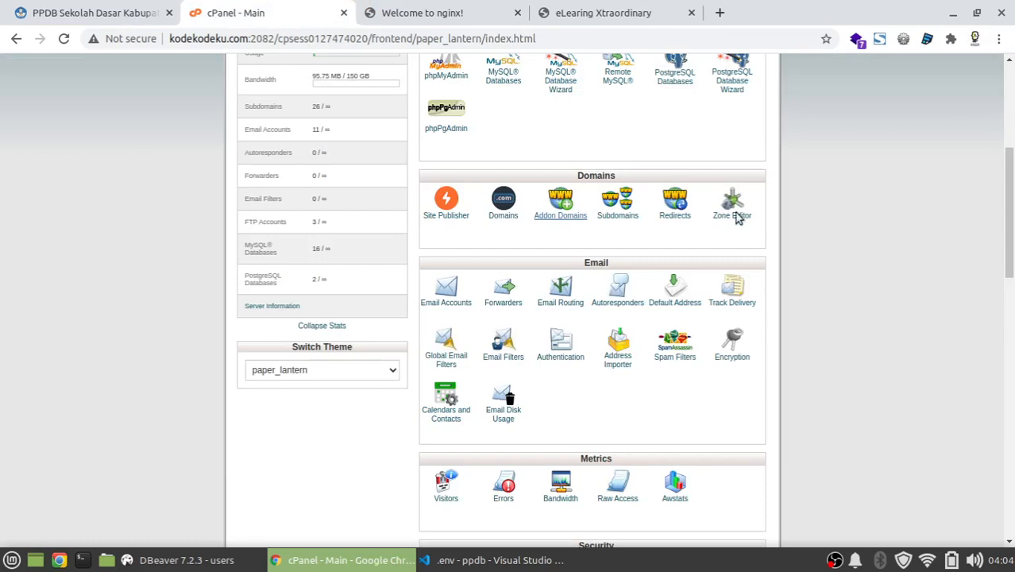
- Create the subdomain ppdb-sd-solok under kodekodeku.com with document root ppdb-sd-solok.kodekodeku.com
middle_click(625, 223)
left_click(415, 11)
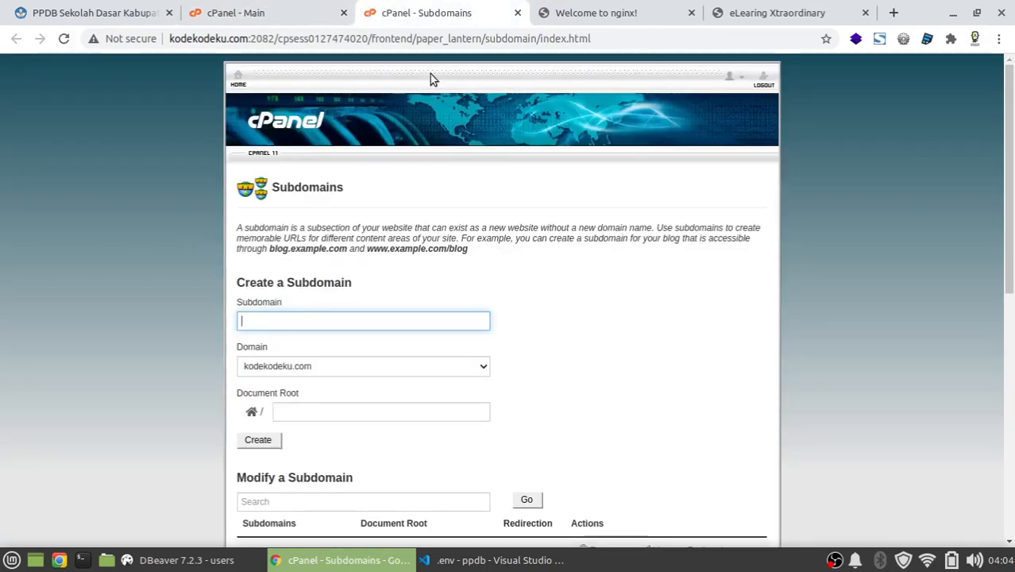
scroll(475, 286, "down", 4)
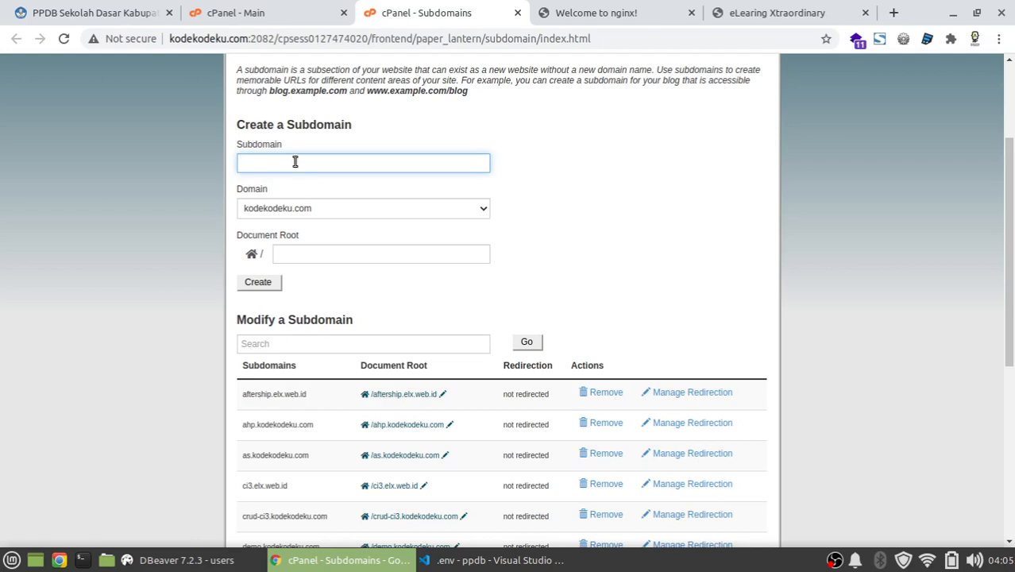
left_click(63, 14)
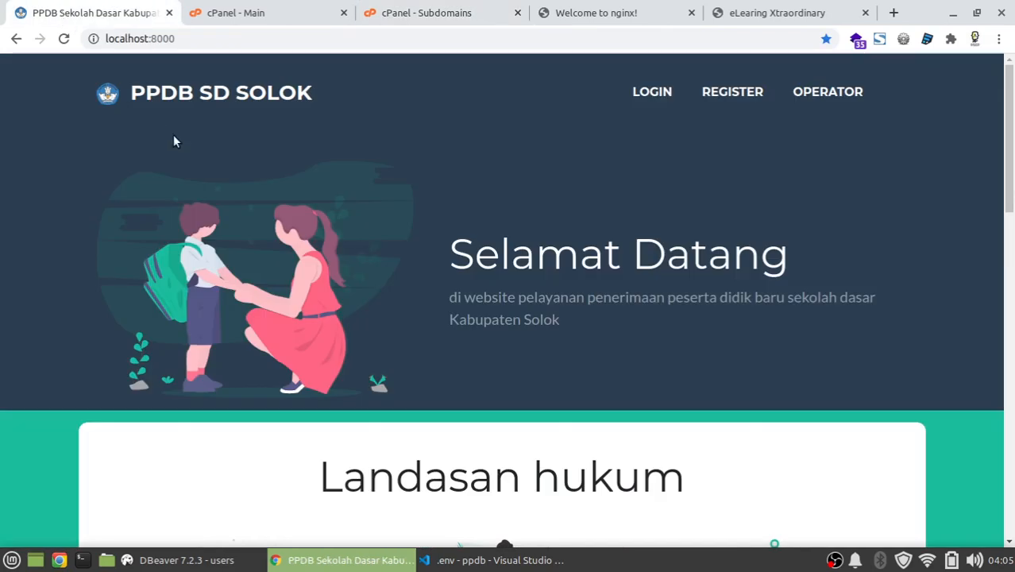
left_click(388, 15)
type("p")
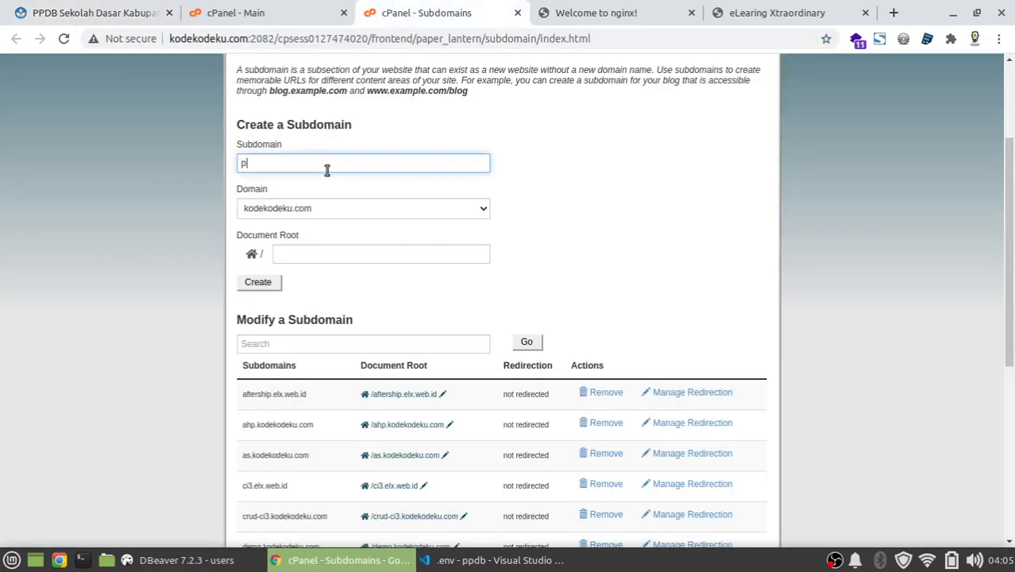
type("pdb-sd-solok")
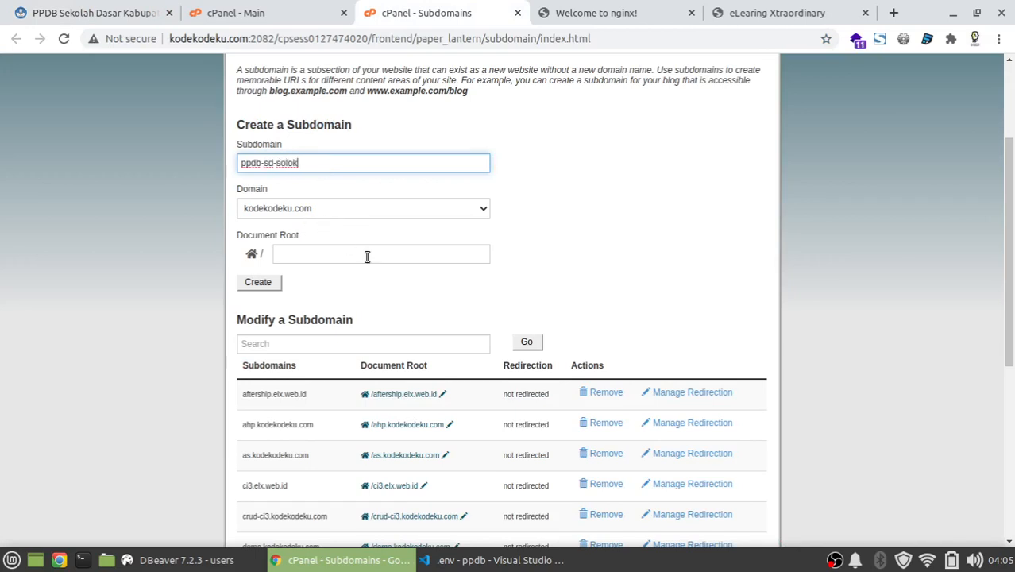
left_click(382, 258)
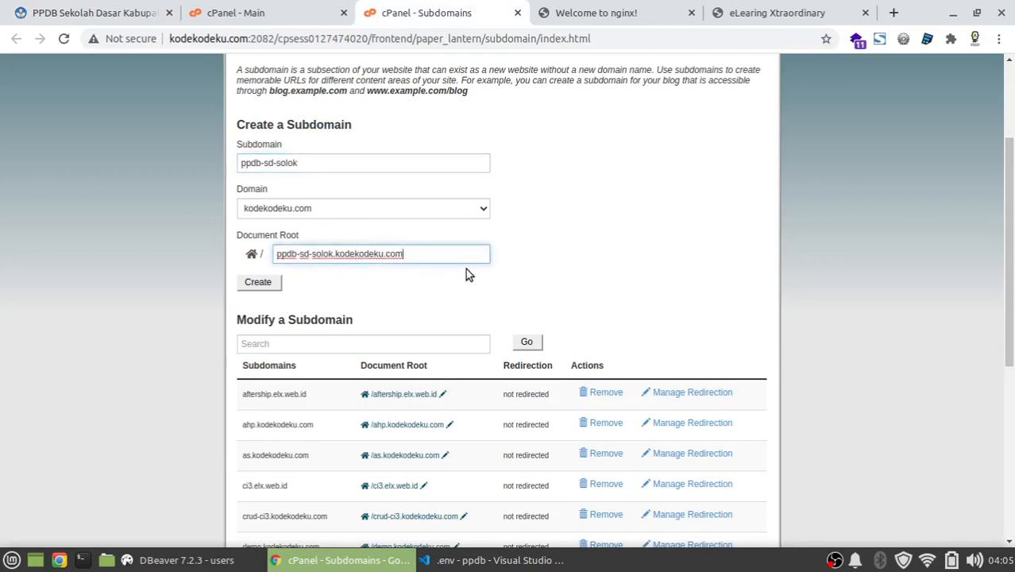
left_click(258, 287)
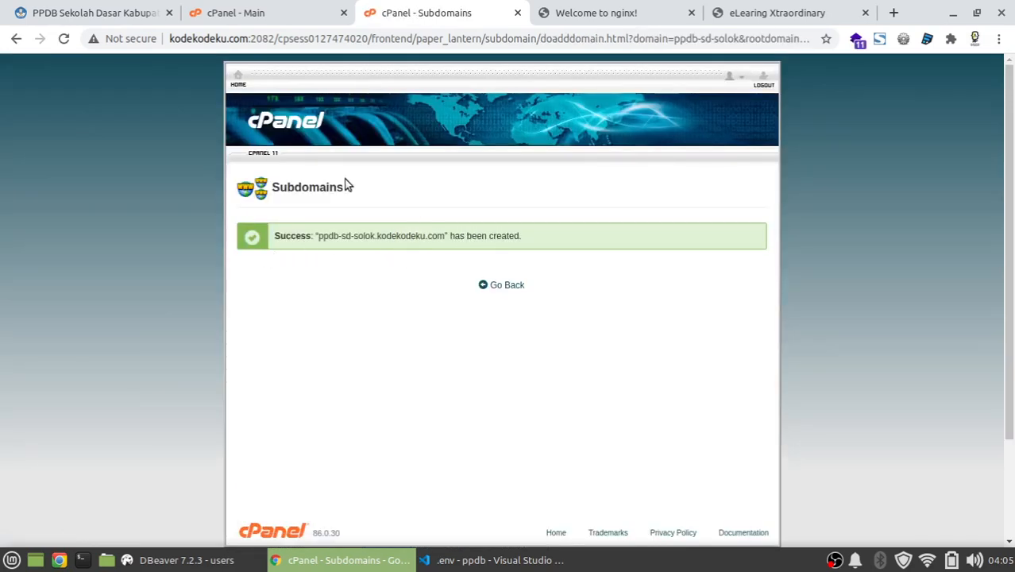
- Return to the cPanel home page and look over its available functions
left_click(239, 75)
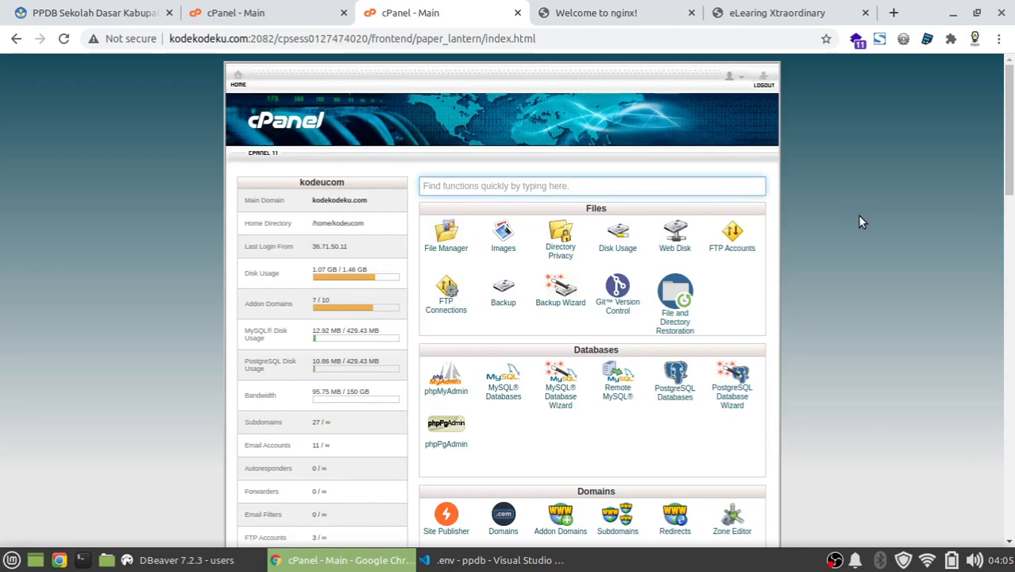
scroll(858, 216, "down", 3)
scroll(858, 216, "up", 2)
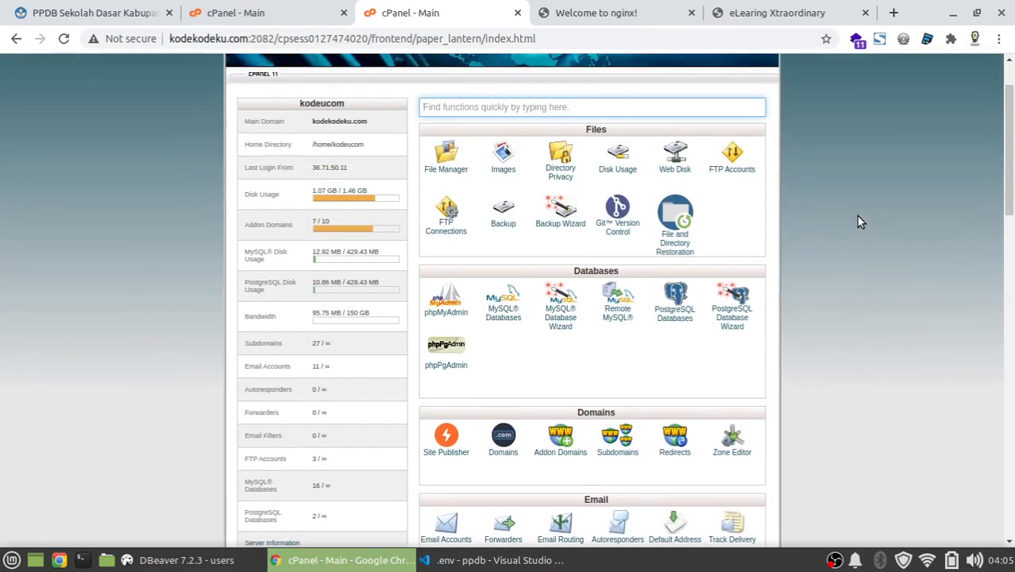
left_click(538, 113)
type("zone")
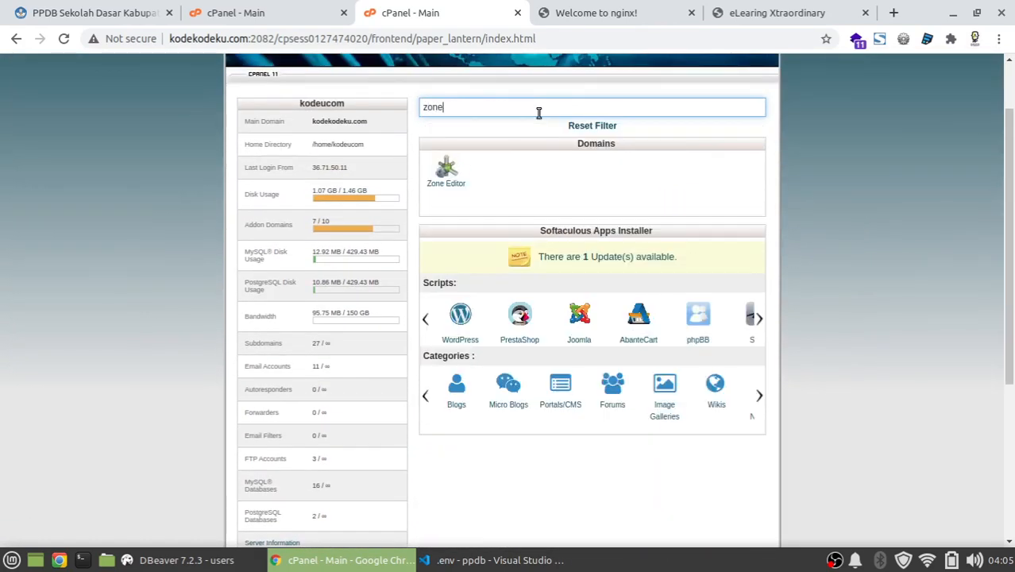
key("BackSpace")
key("BackSpace")
key("BackSpace")
key("BackSpace")
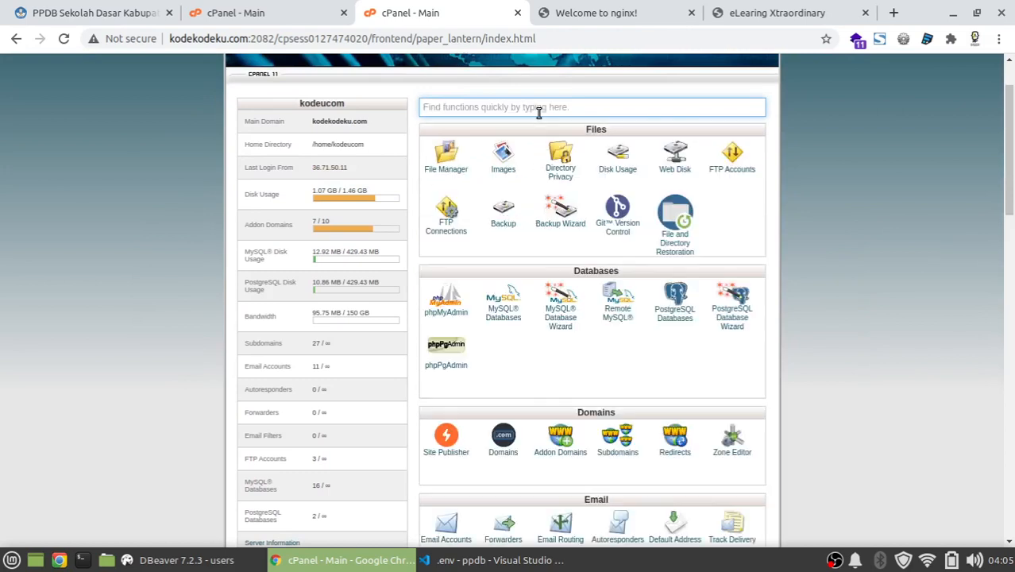
- Open the DNS Zone Editor in cPanel and bring up the zone records of kodekodeku.com for management
scroll(843, 313, "down", 2)
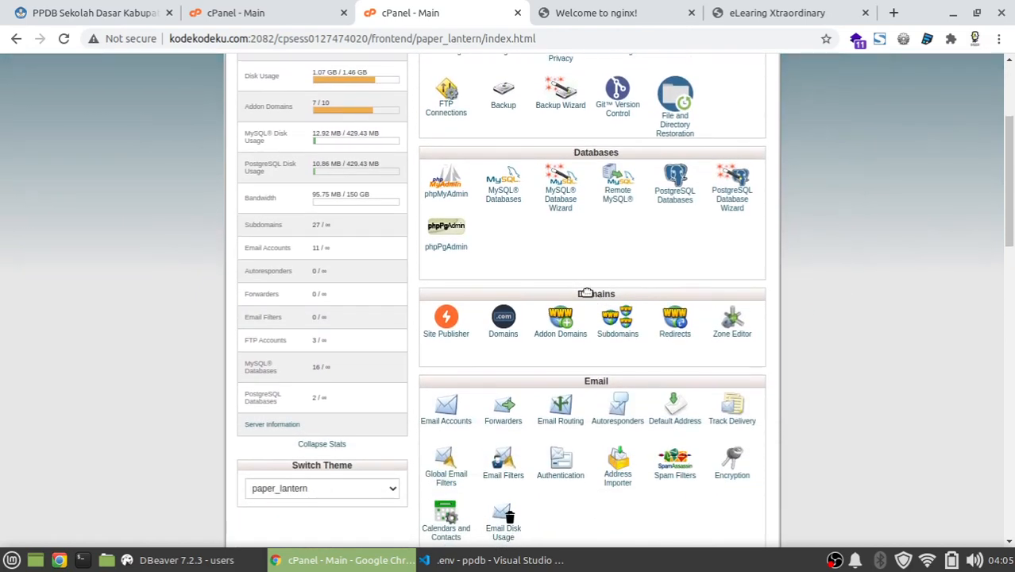
left_click(730, 336)
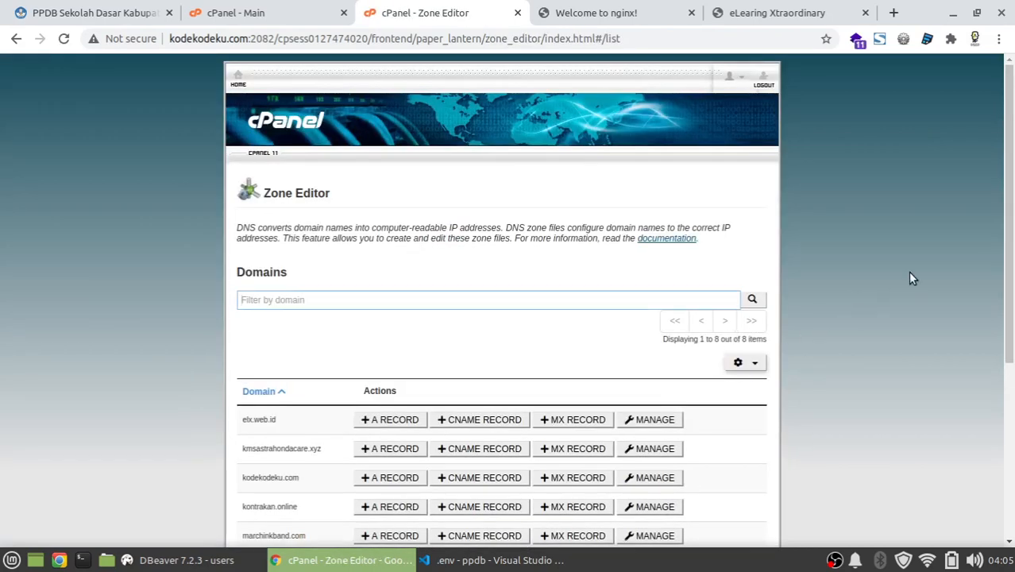
scroll(910, 274, "down", 4)
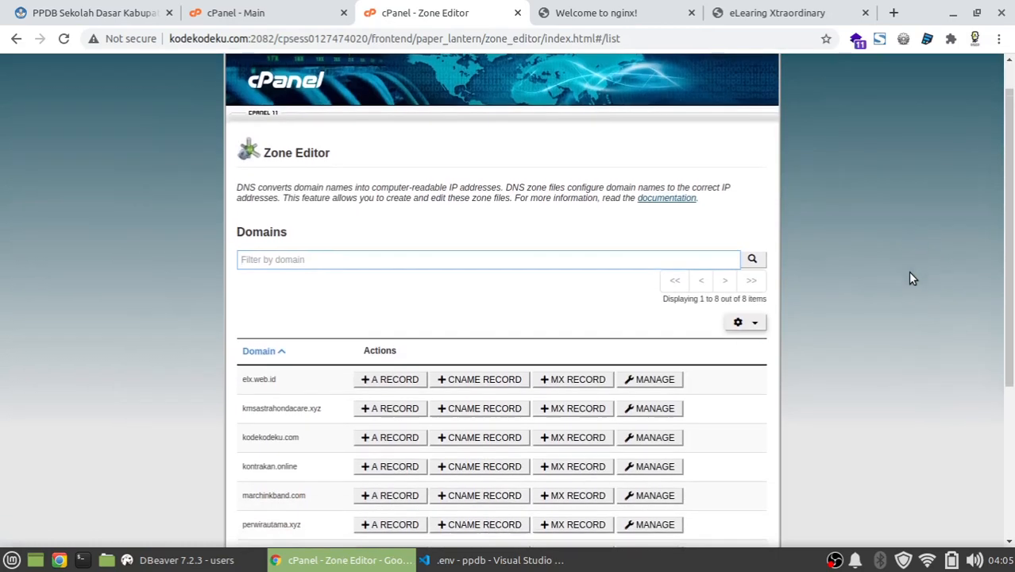
scroll(912, 278, "down", 1)
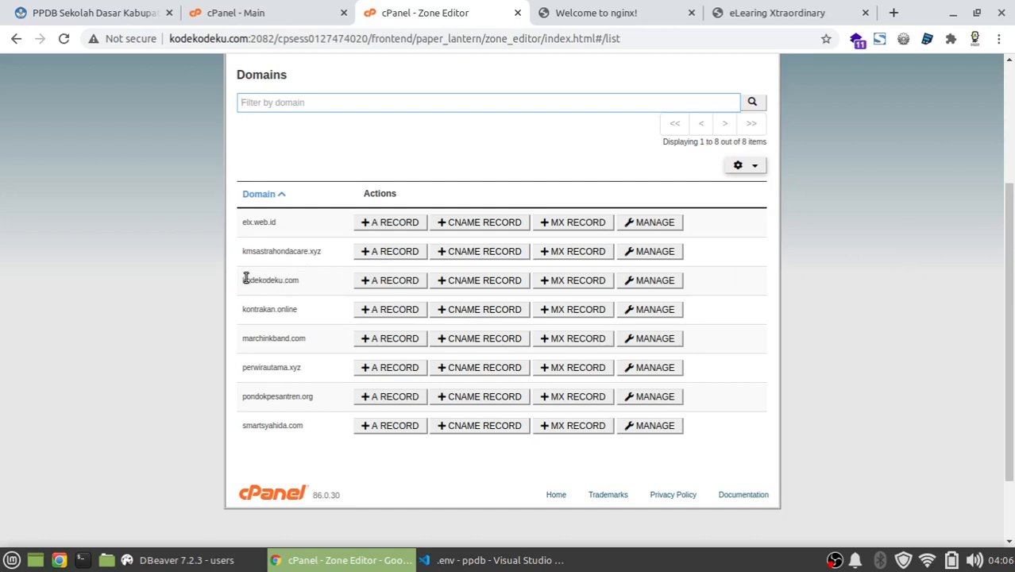
left_click_drag(247, 279, 295, 278)
left_click(307, 282)
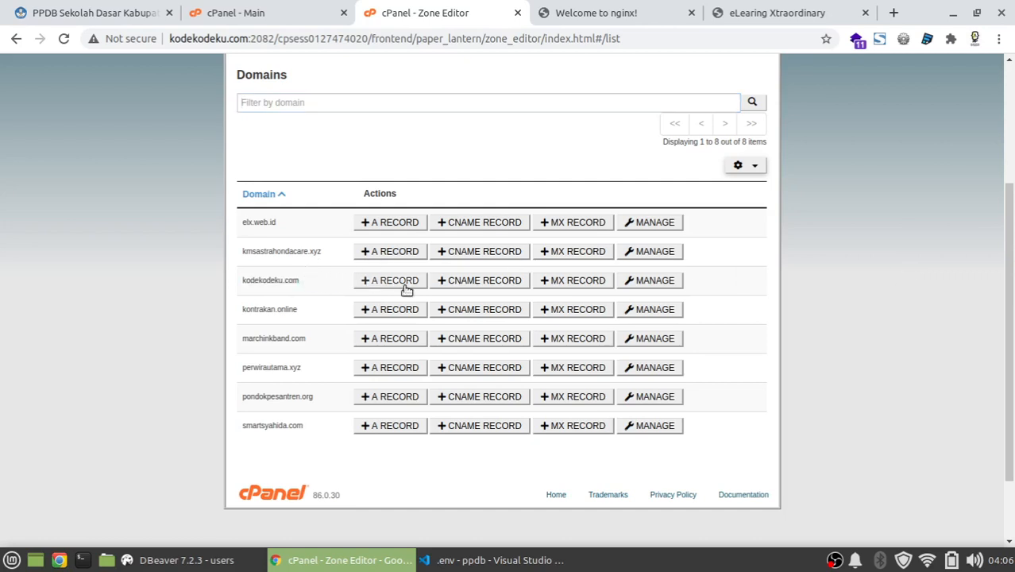
left_click(667, 283)
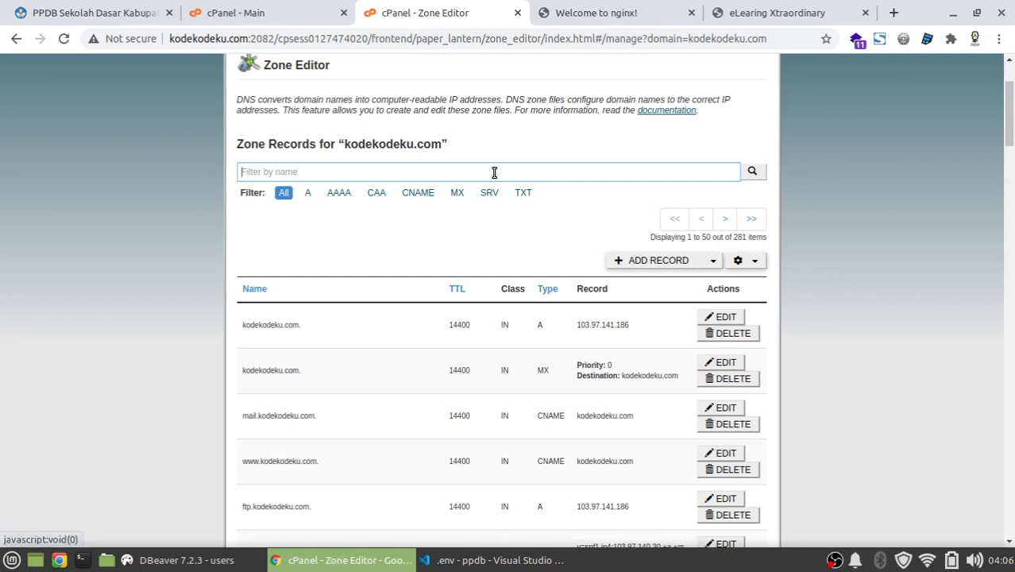
- Filter the kodekodeku.com zone records by ppdb and look through the matching entries
type("ppdb")
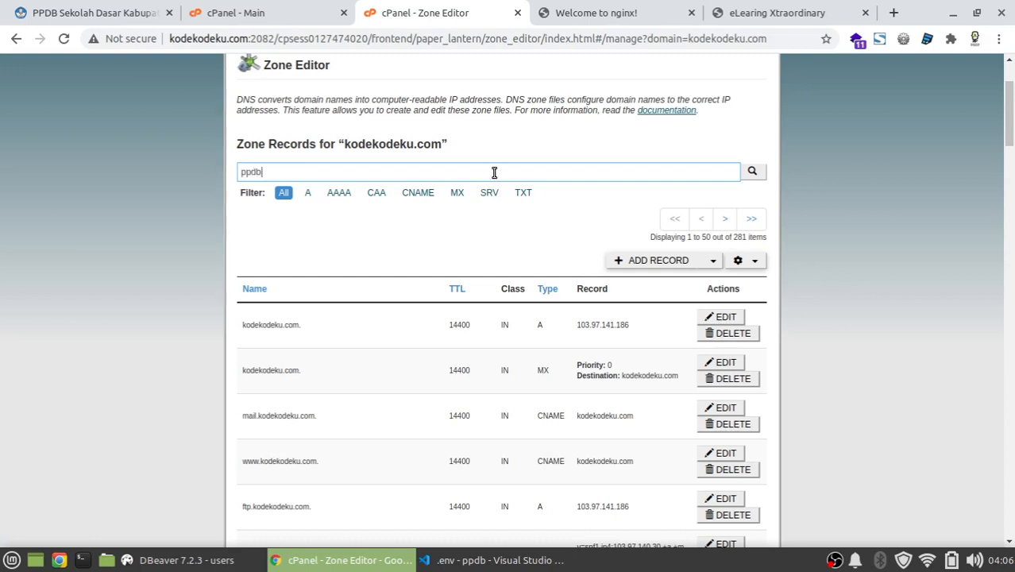
scroll(418, 364, "down", 2)
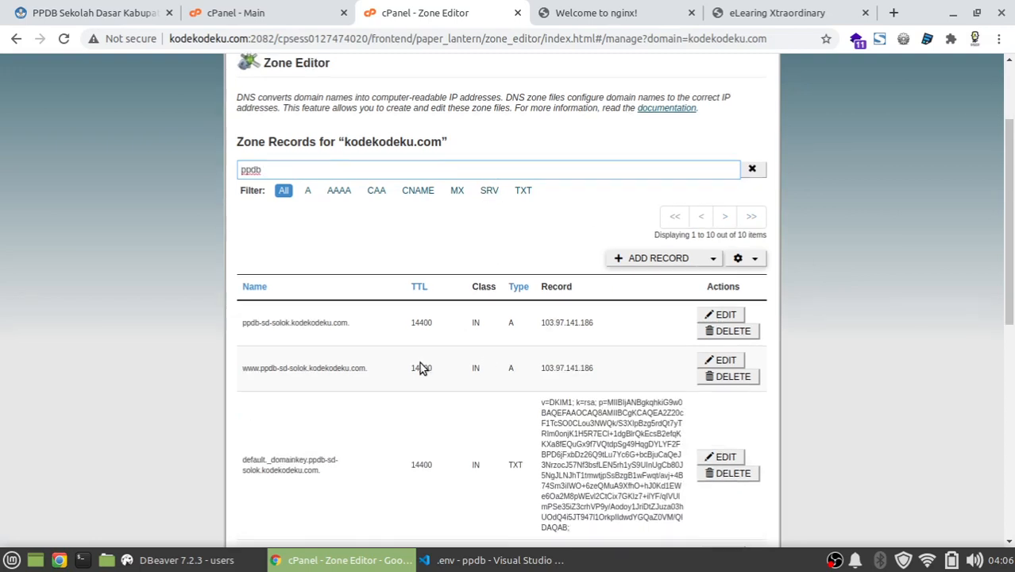
scroll(406, 363, "up", 1)
scroll(372, 245, "down", 6)
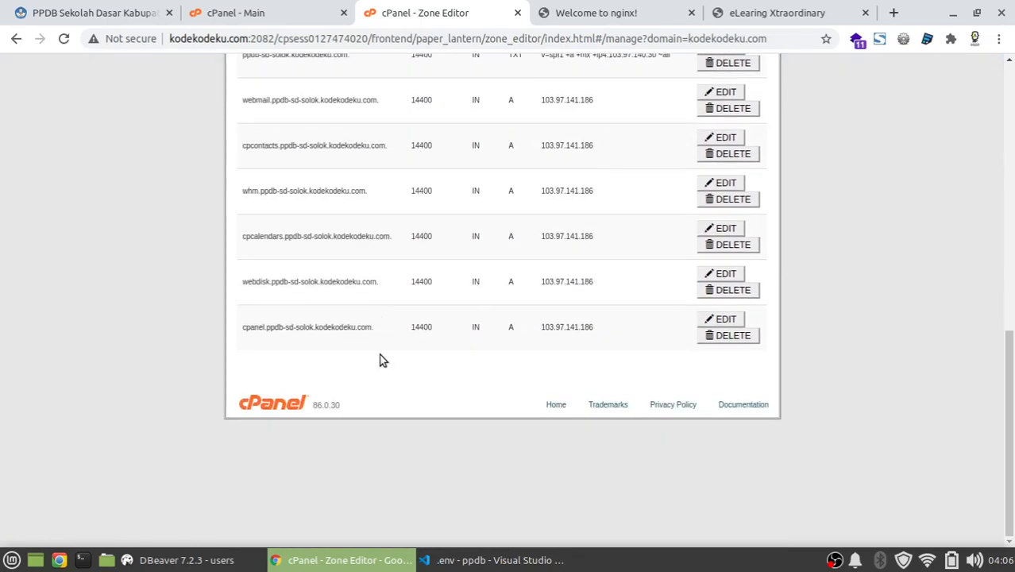
scroll(381, 359, "up", 4)
scroll(379, 366, "up", 4)
scroll(380, 363, "down", 5)
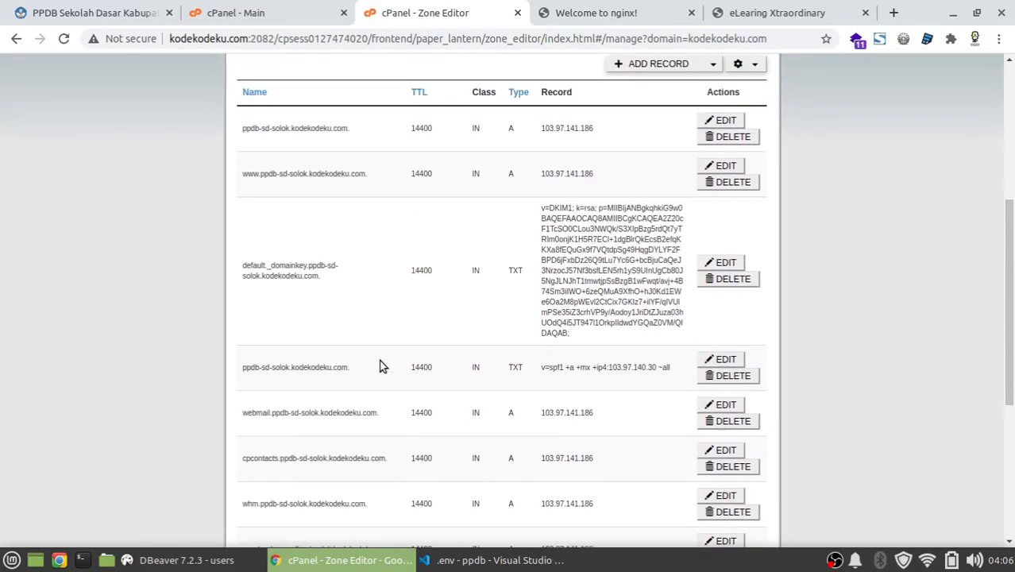
scroll(380, 365, "down", 1)
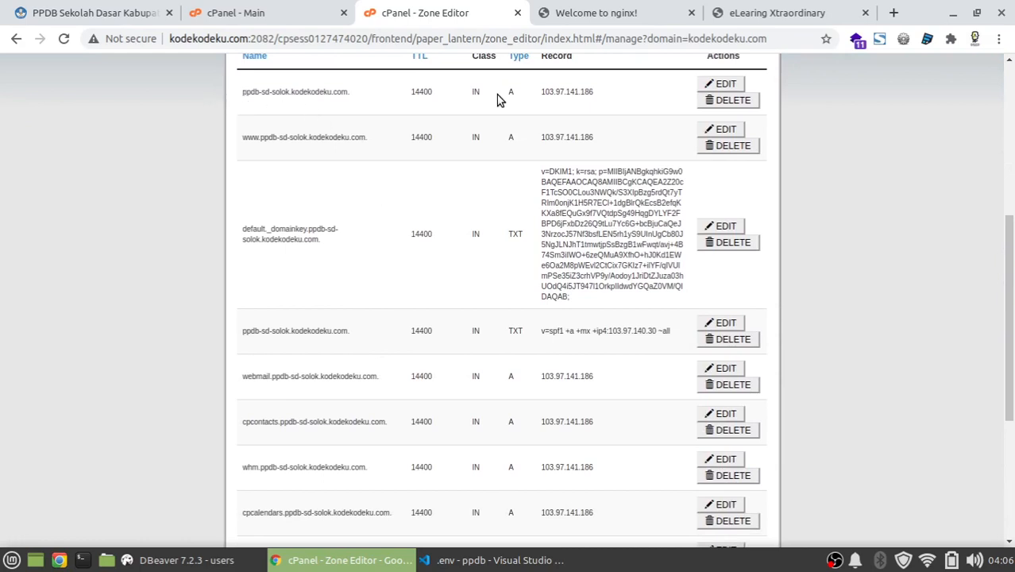
scroll(499, 127, "up", 1)
- Examine the name, type and IP address of the ppdb-sd-solok.kodekodeku.com A record
left_click_drag(242, 131, 351, 132)
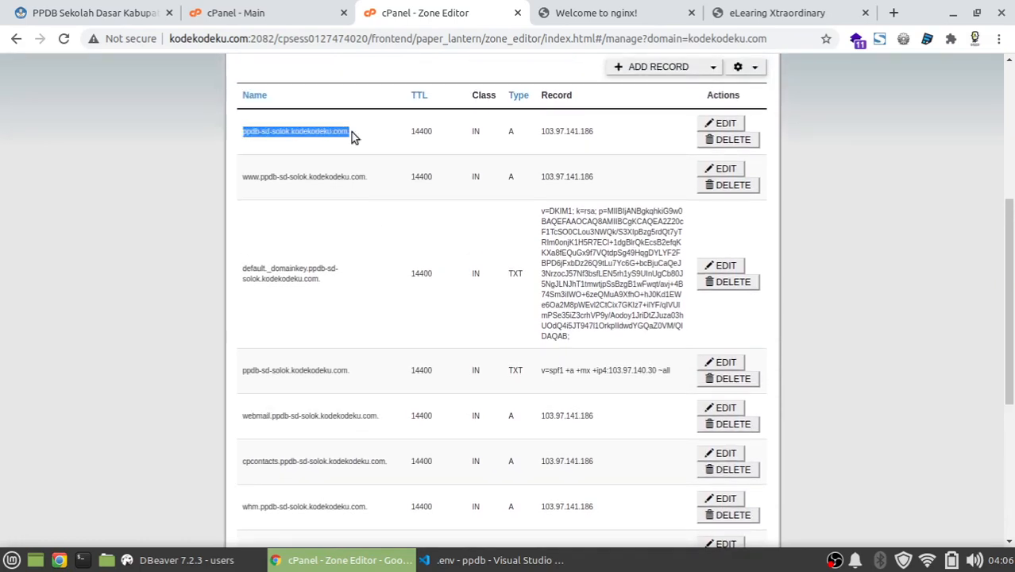
left_click(509, 132)
mouse_move(544, 131)
left_mouse_down()
mouse_move(583, 132)
mouse_move(543, 132)
left_mouse_up()
left_click(595, 132)
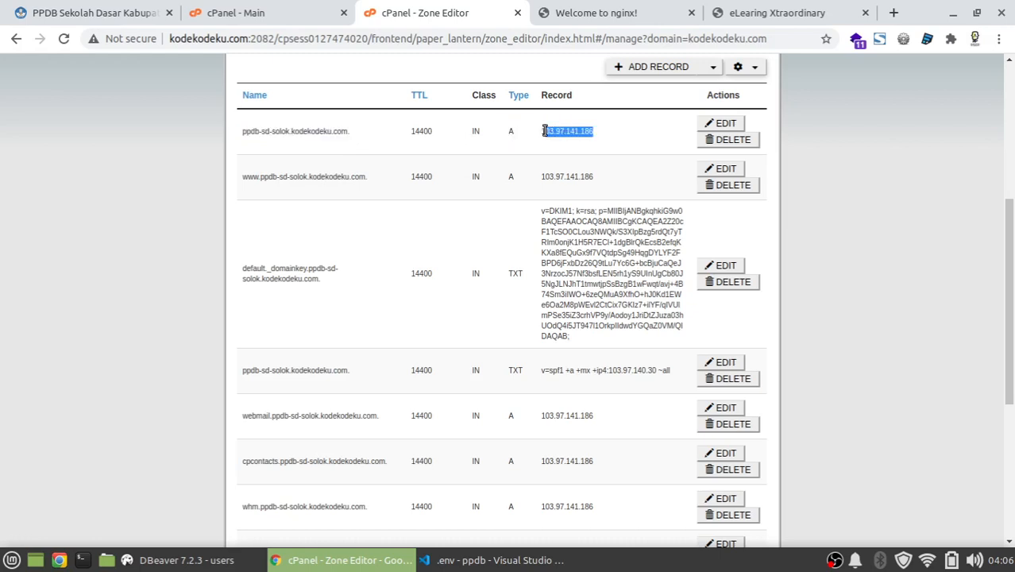
left_click(544, 147)
left_click_drag(542, 131, 596, 140)
left_click(612, 137)
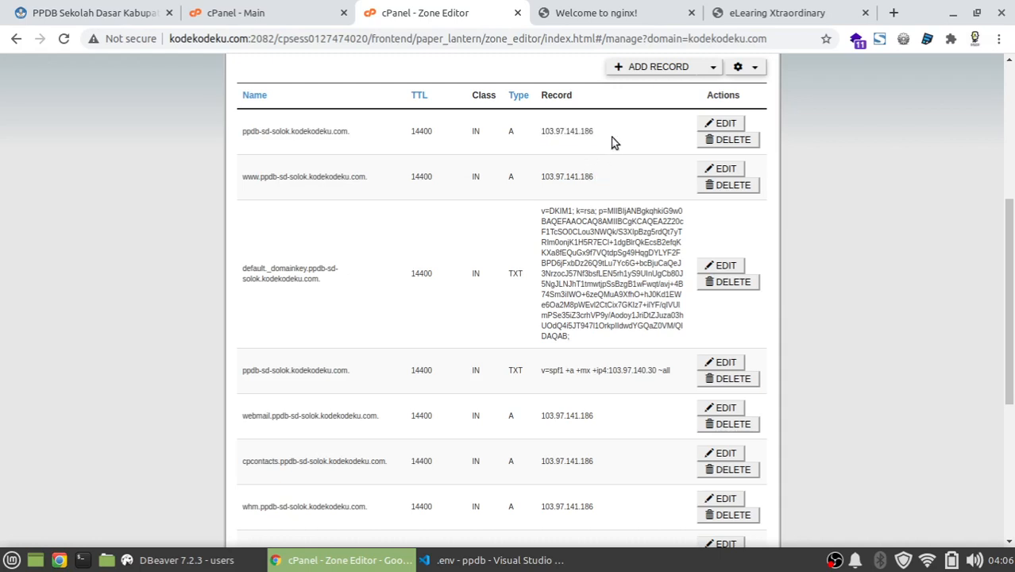
- Copy the nginx server's IP address from the address of its welcome page and return to the Zone Editor
left_click(584, 14)
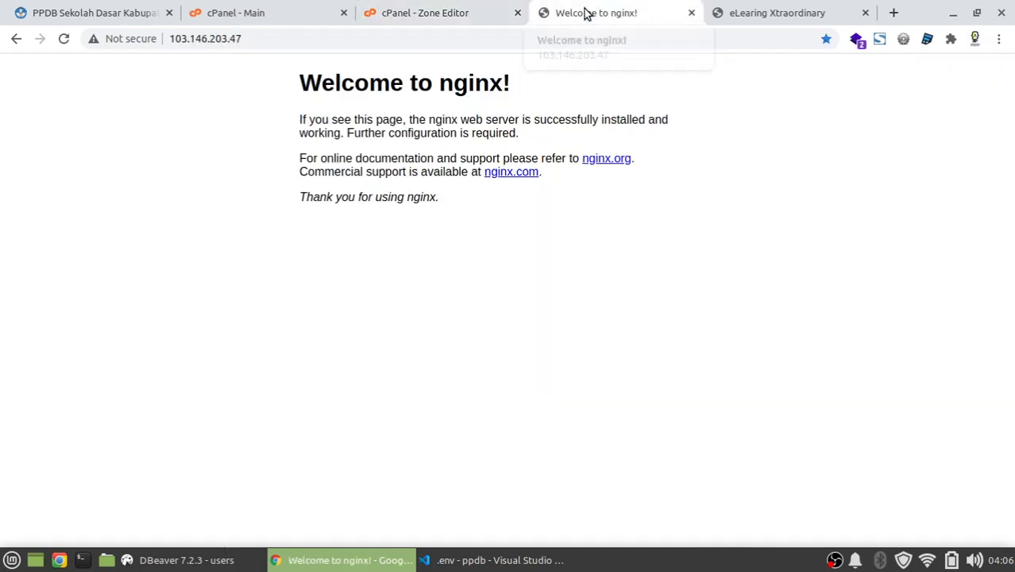
left_click(249, 38)
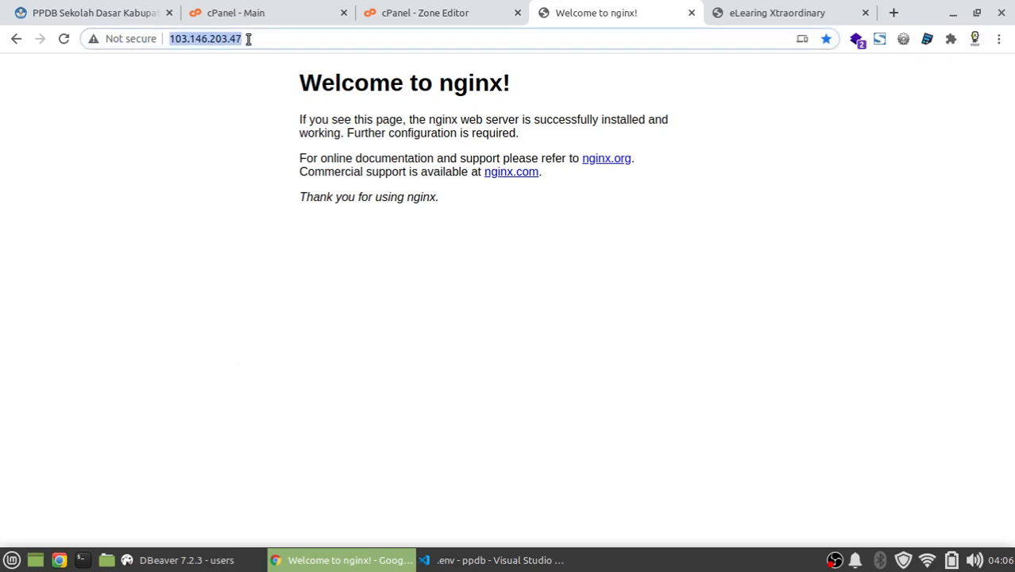
left_click(250, 38)
left_click_drag(238, 38, 174, 38)
left_click(469, 18)
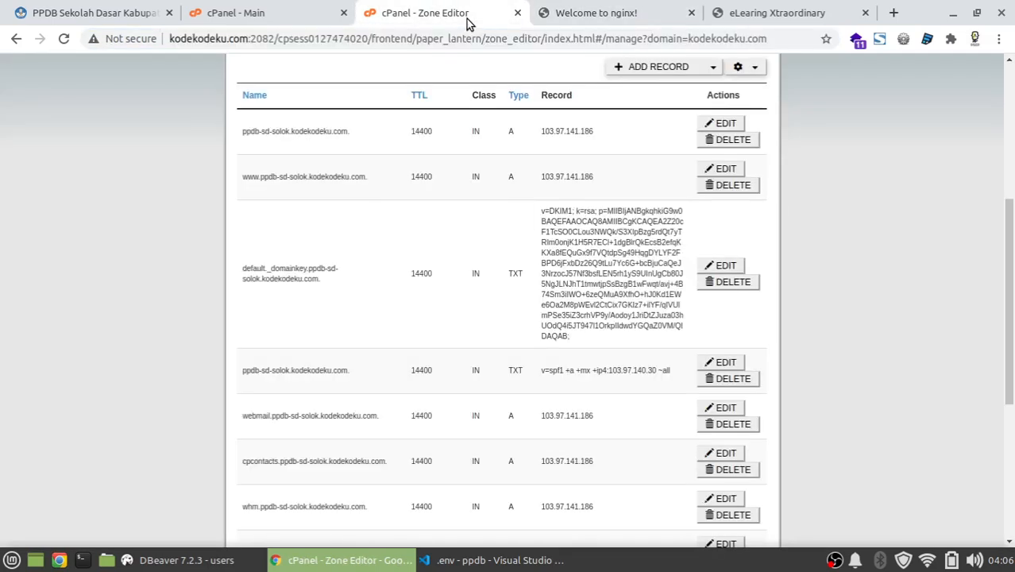
- Set the ppdb-sd-solok.kodekodeku.com A record to 103.146.203.47 and save it
left_click(720, 125)
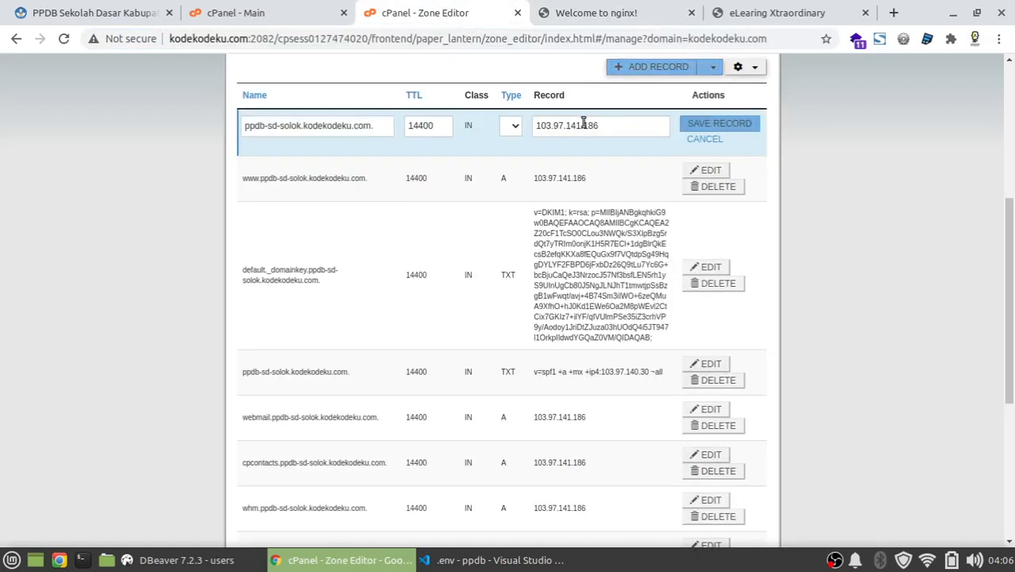
left_click_drag(540, 125, 599, 127)
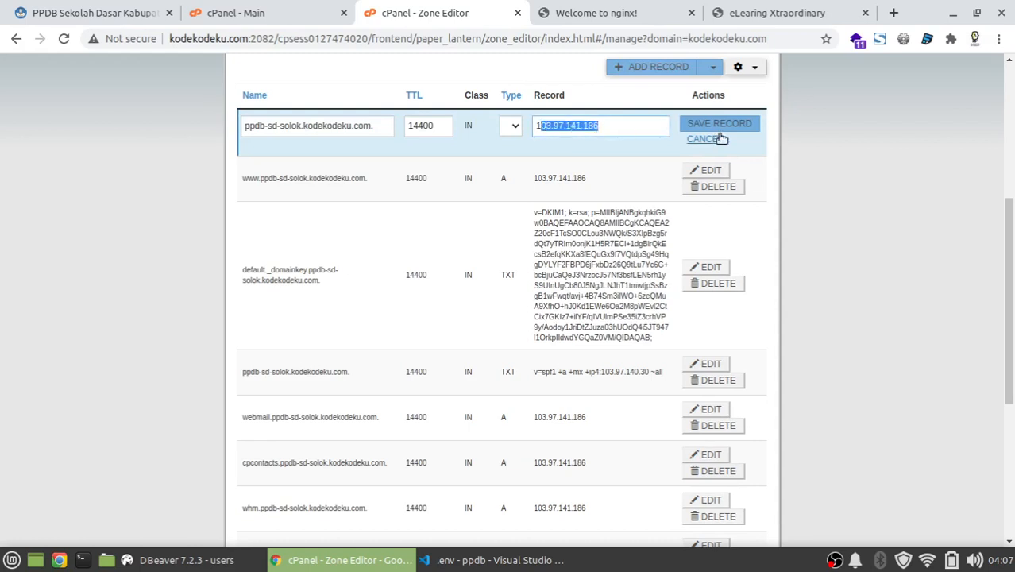
type("03.146.203.47")
left_click(597, 17)
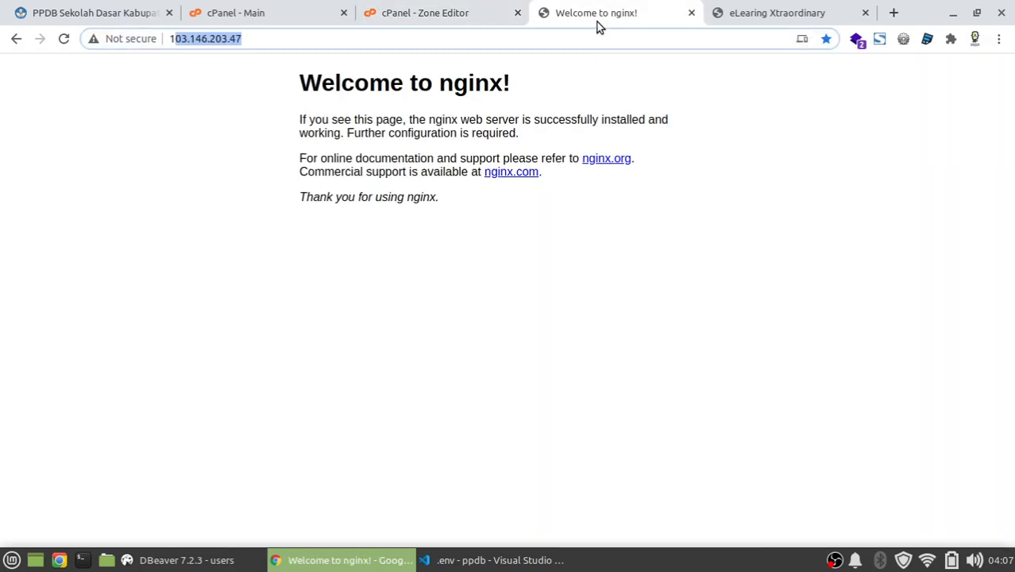
left_click(473, 19)
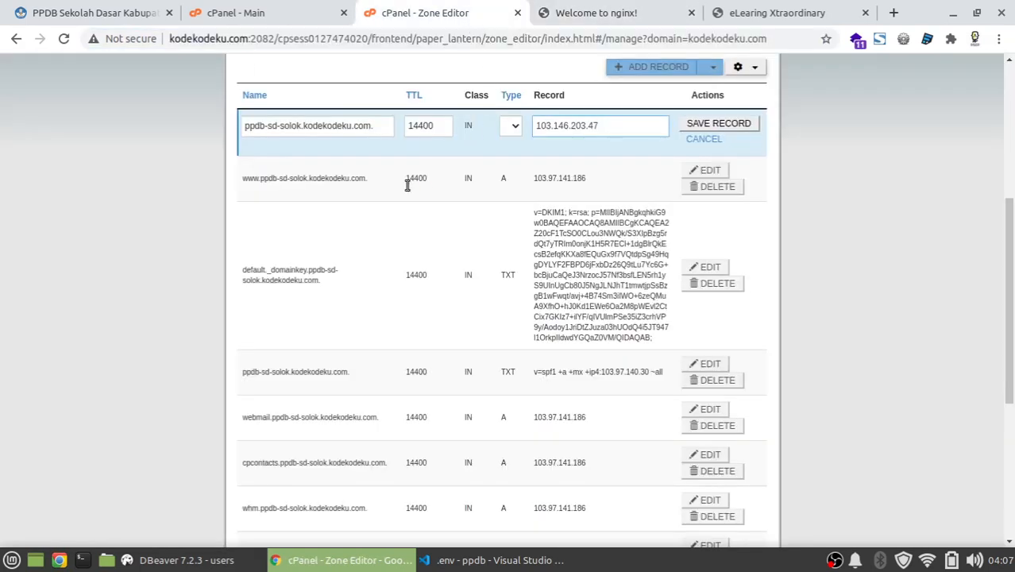
left_click_drag(244, 179, 296, 179)
left_click(537, 179)
left_click_drag(537, 179, 591, 184)
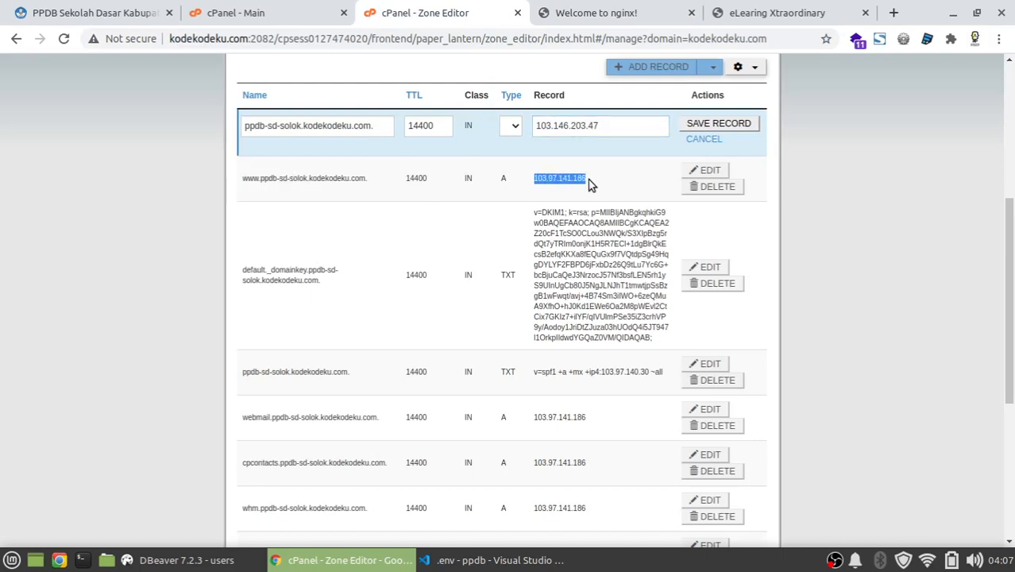
left_click(591, 185)
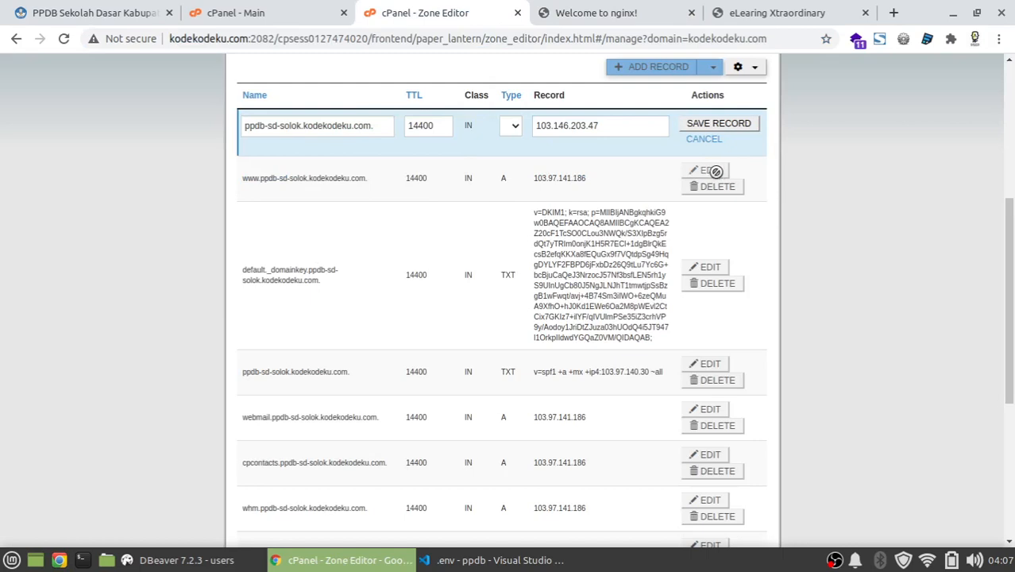
left_click(731, 124)
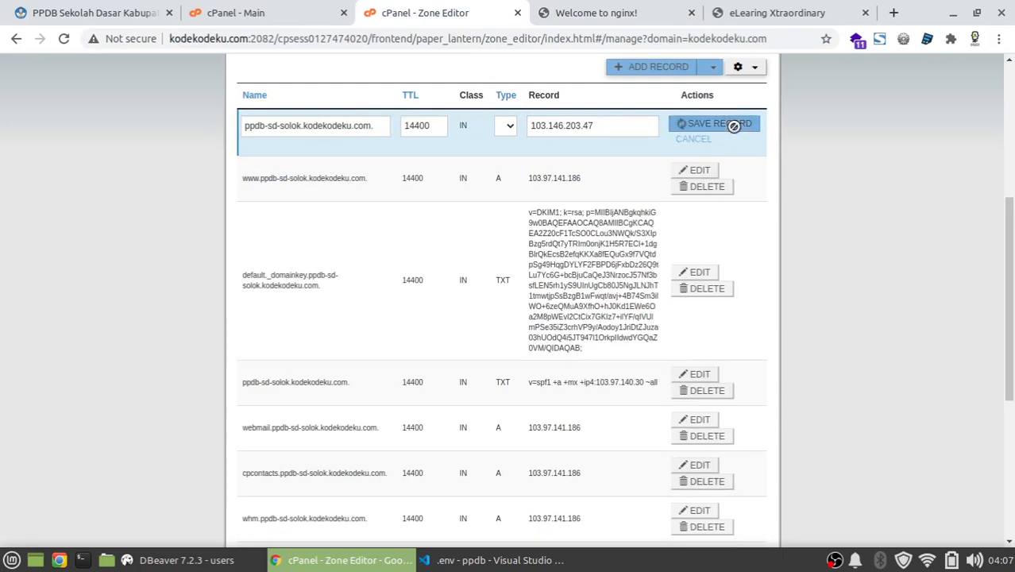
left_click(722, 168)
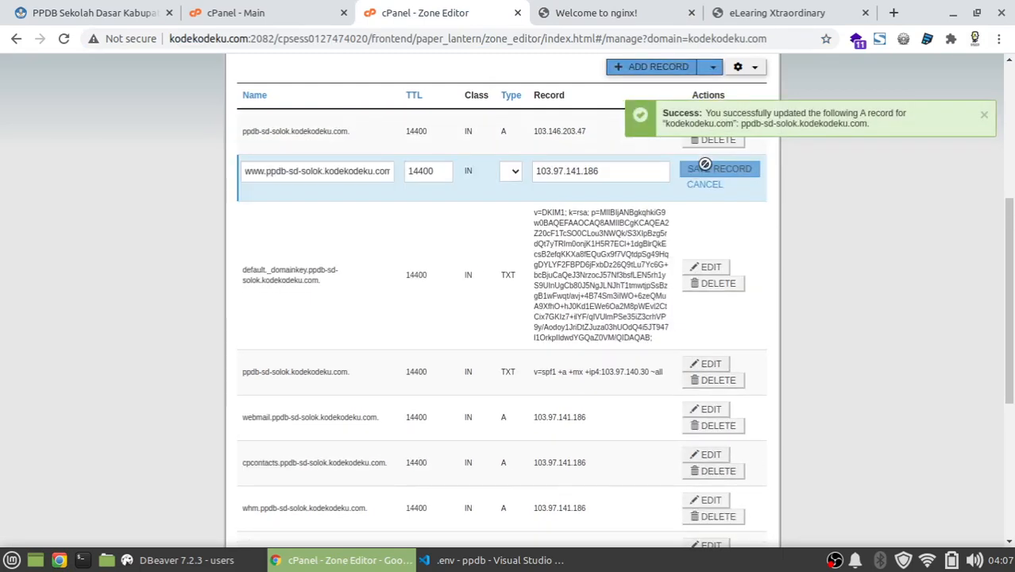
left_click_drag(545, 173, 611, 169)
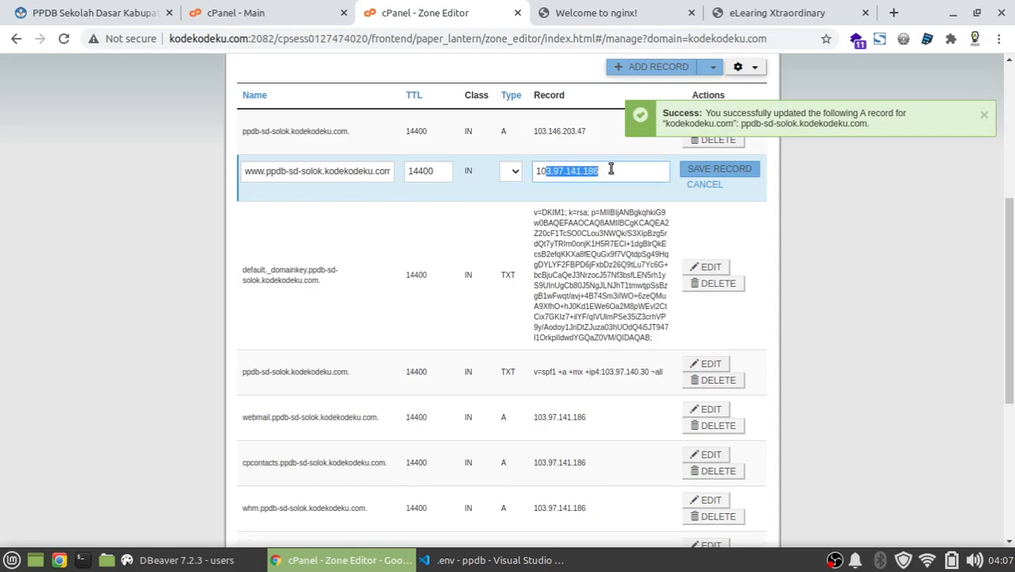
type("3.146.203.47")
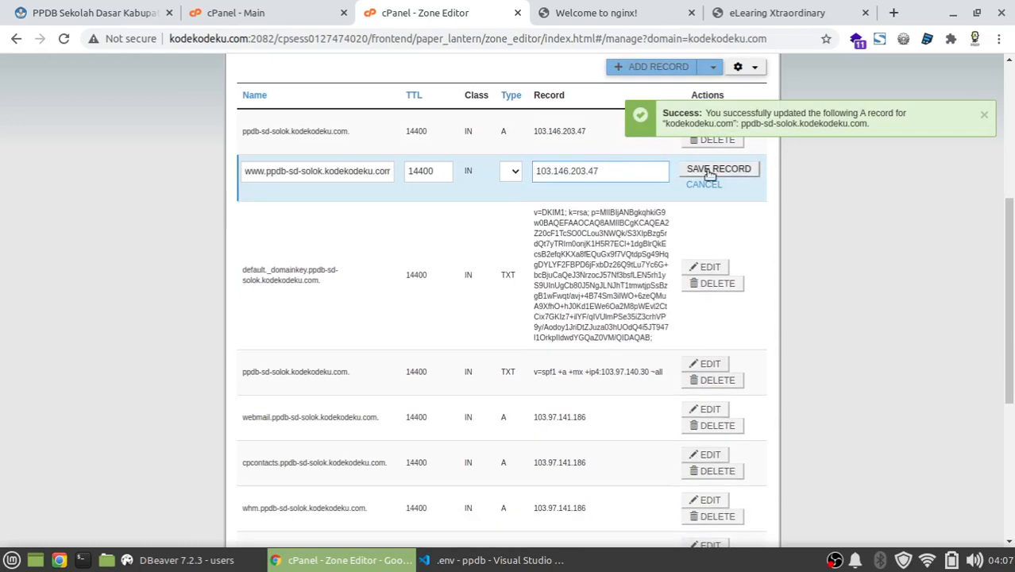
left_click(739, 170)
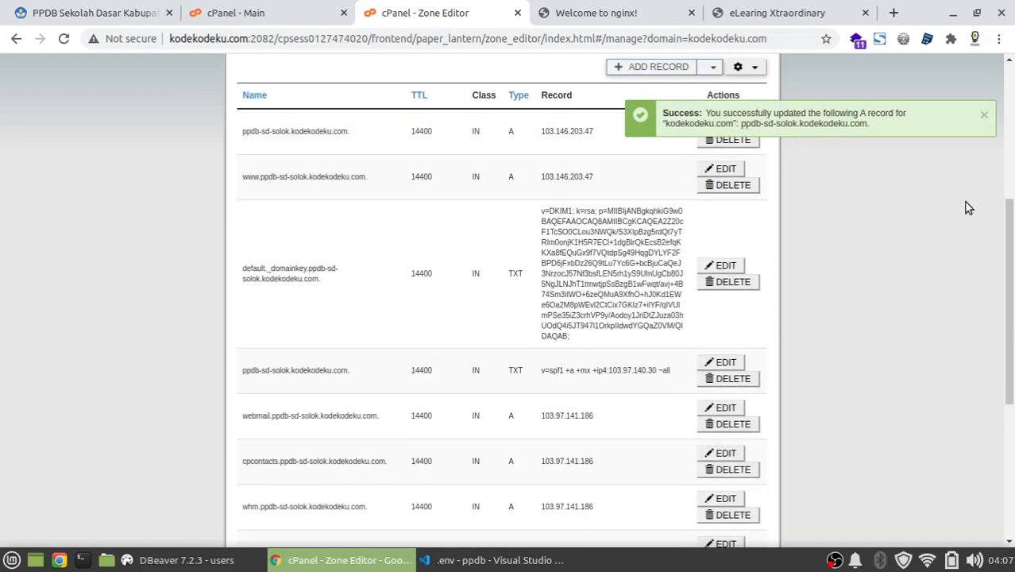
left_click(985, 116)
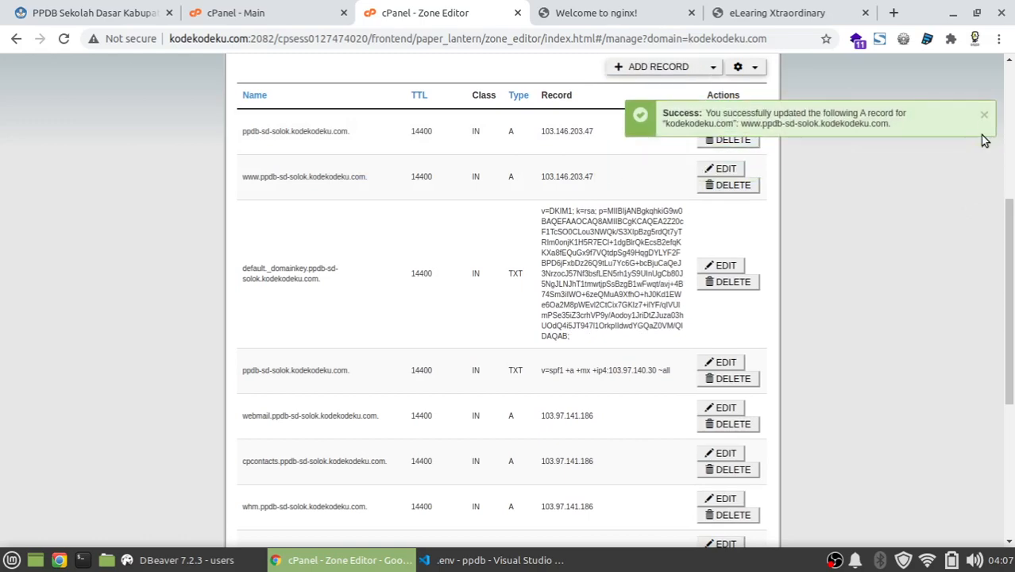
left_click(988, 117)
- Review the filtered ppdb zone records, checking the two edited A records against the remaining entries
scroll(484, 397, "down", 6)
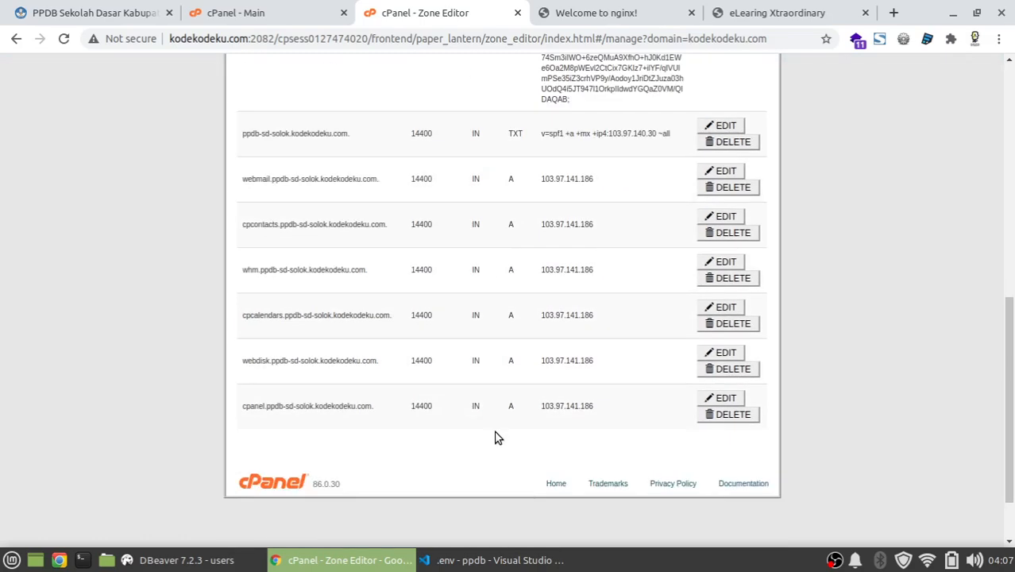
scroll(494, 436, "up", 10)
scroll(514, 403, "down", 4)
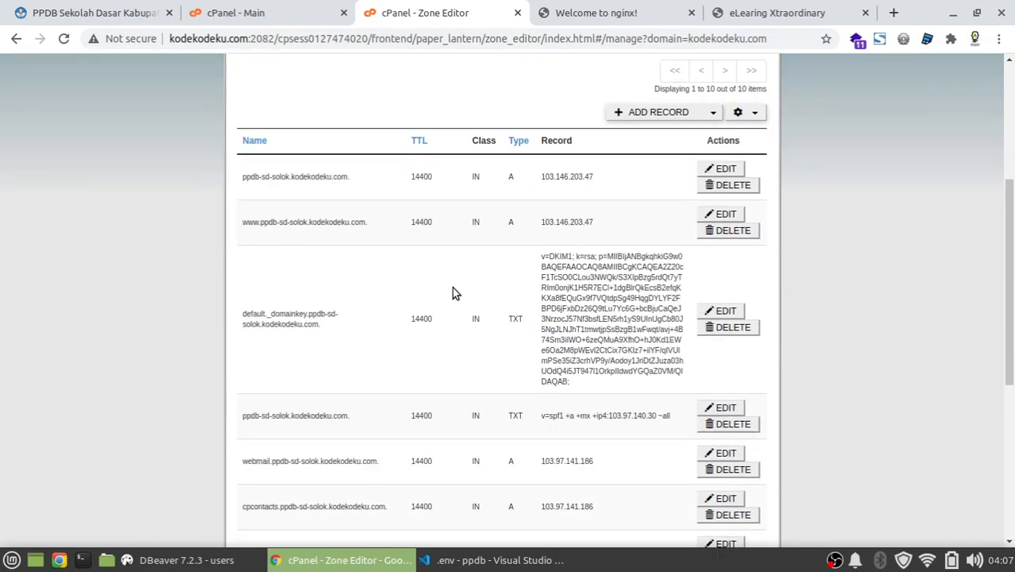
scroll(439, 287, "up", 4)
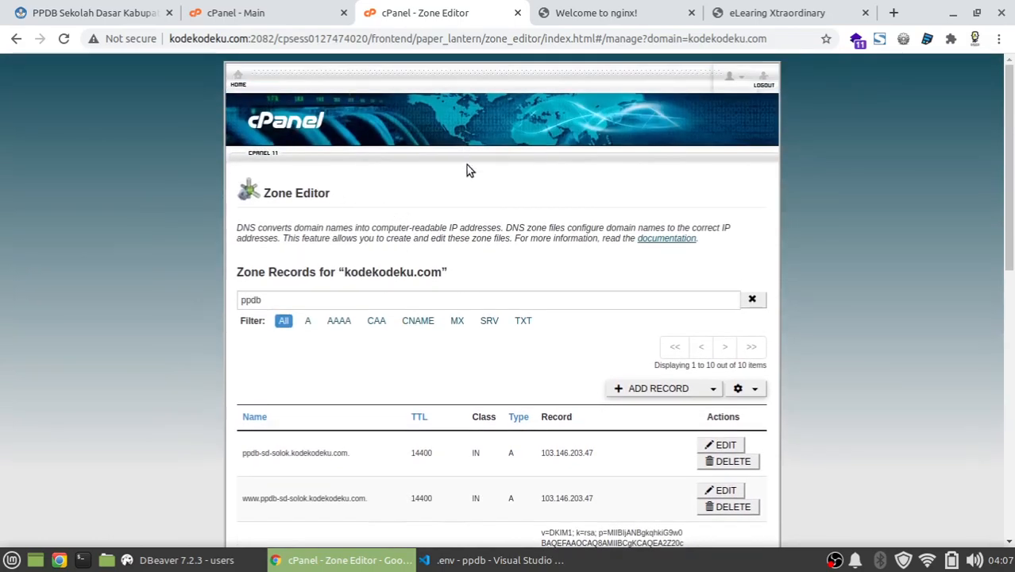
scroll(469, 169, "down", 5)
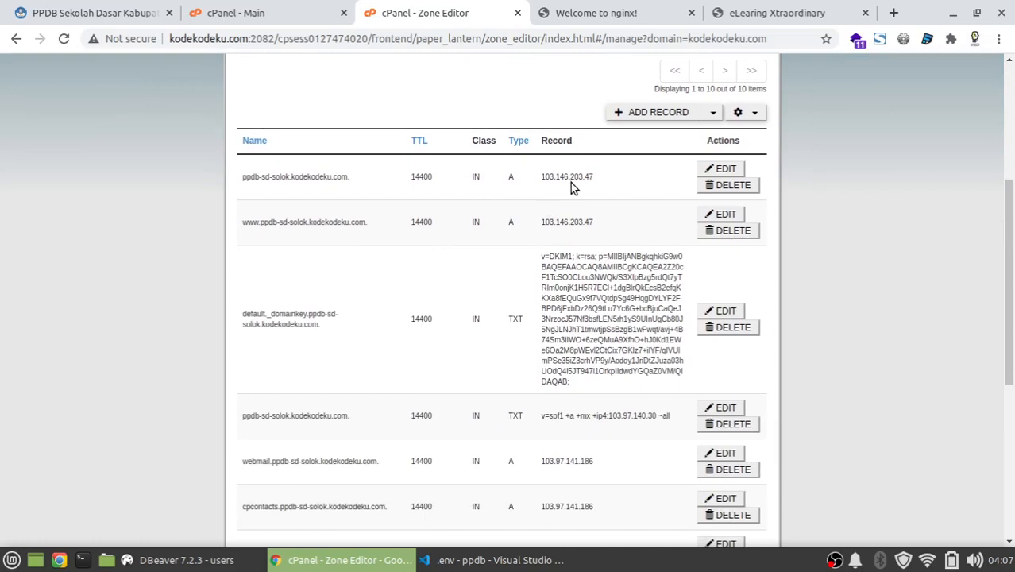
scroll(570, 183, "up", 5)
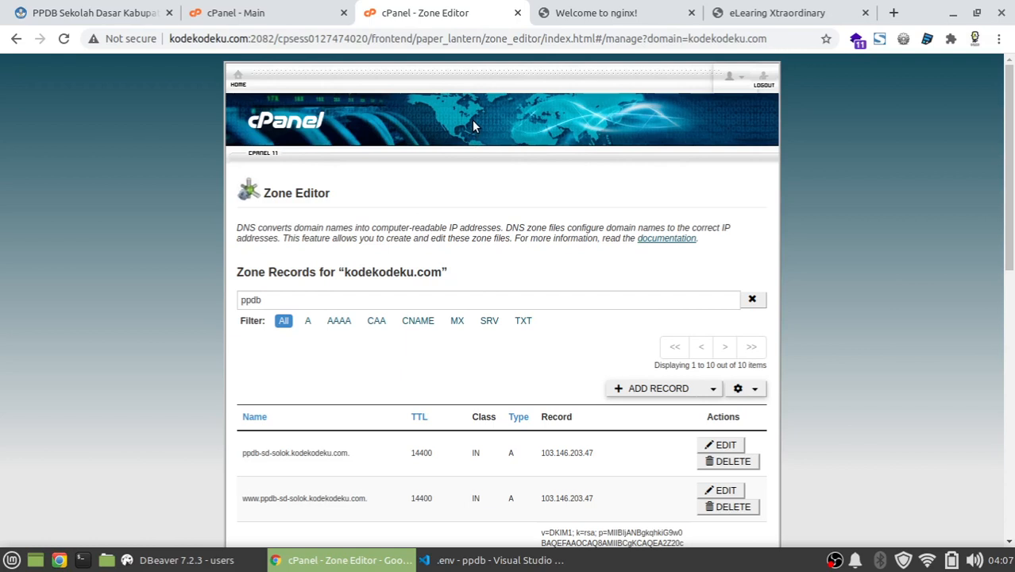
- Open GitHub's new repository page in a new browser tab using the address repo.new
left_click(901, 9)
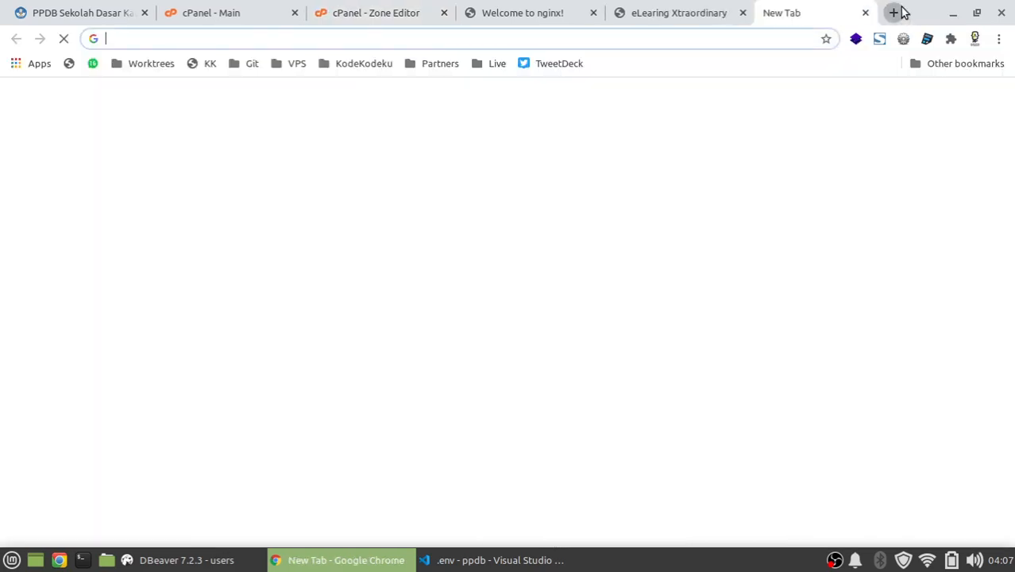
type("repo.net")
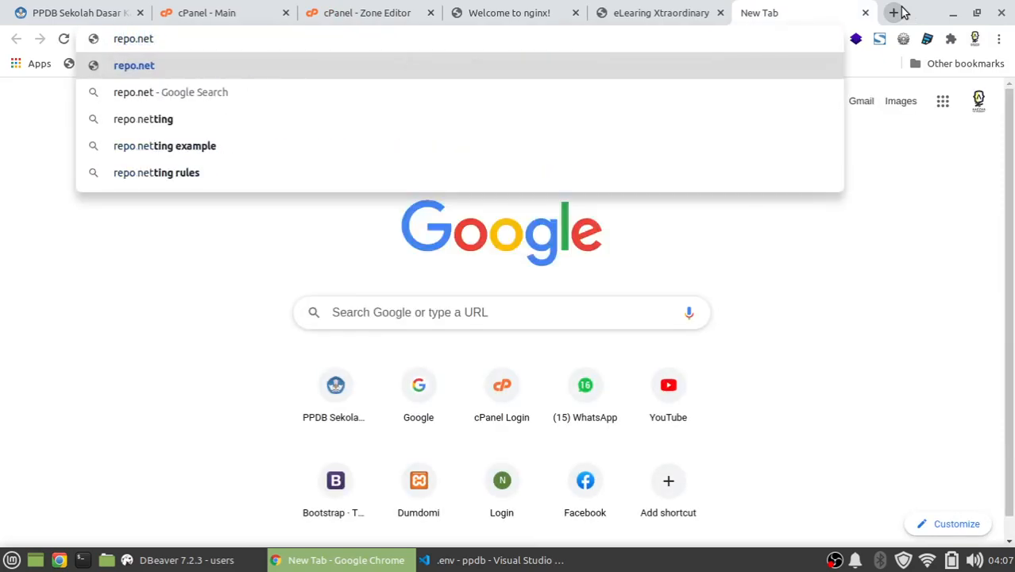
key("BackSpace")
type("w")
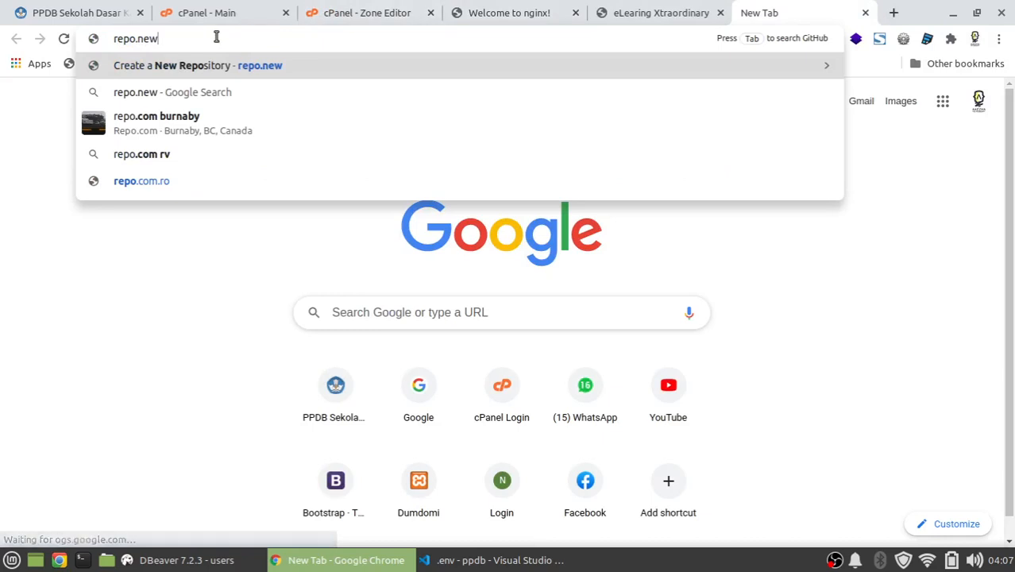
key("Return")
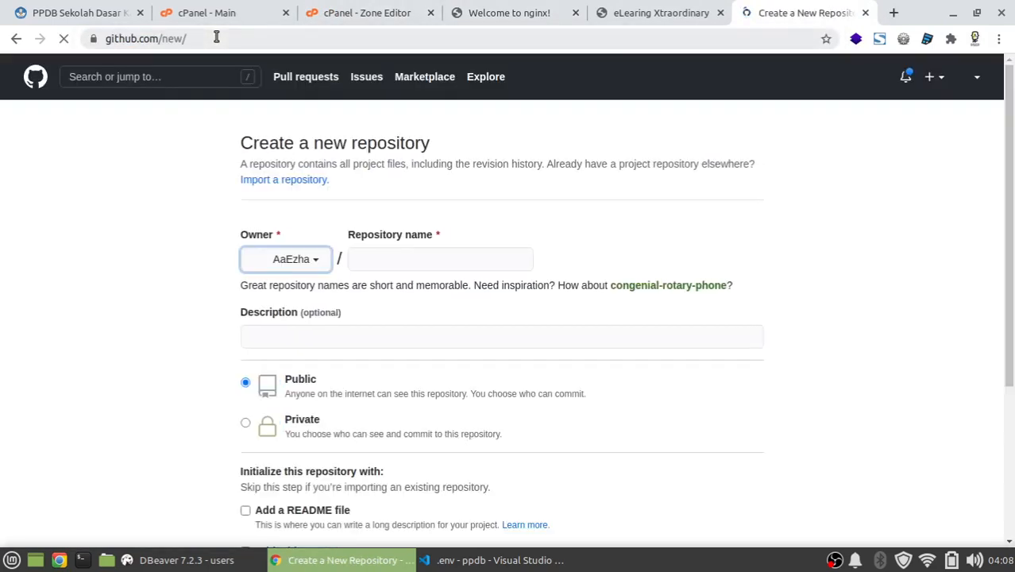
- Name the new repository ppdb-sd-solok
scroll(636, 227, "down", 2)
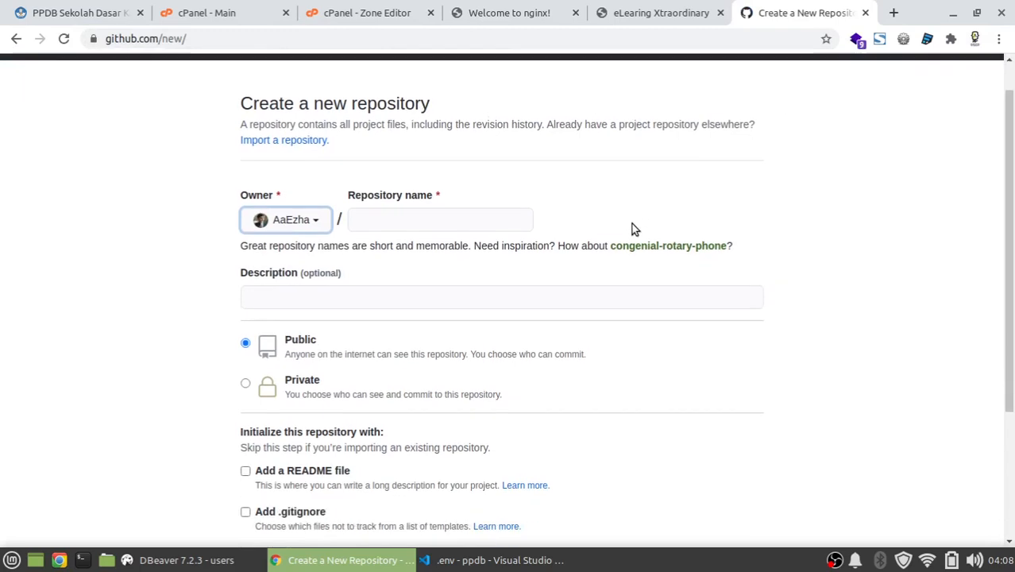
left_click(468, 178)
type("p")
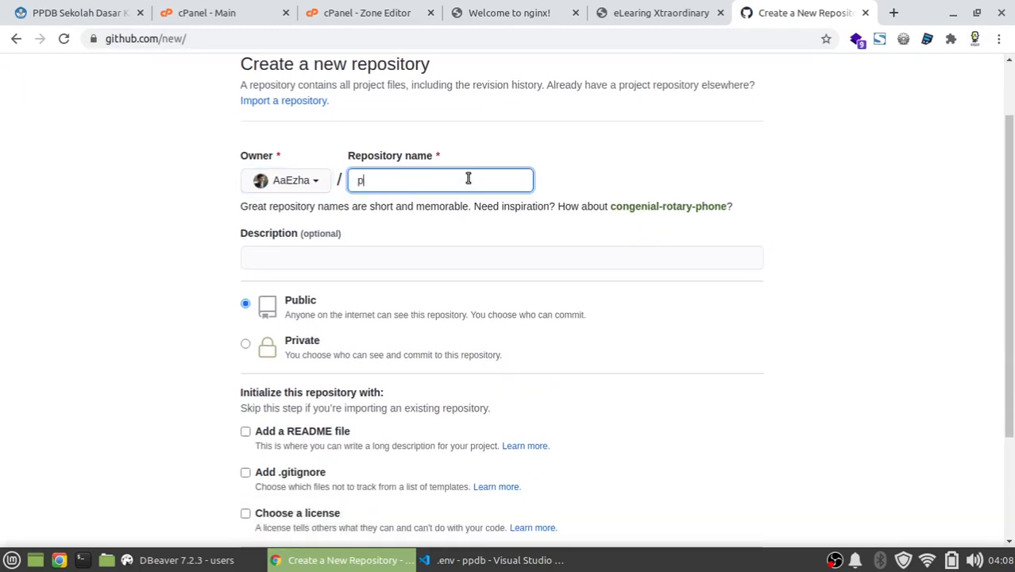
type("pdb-sd-solo")
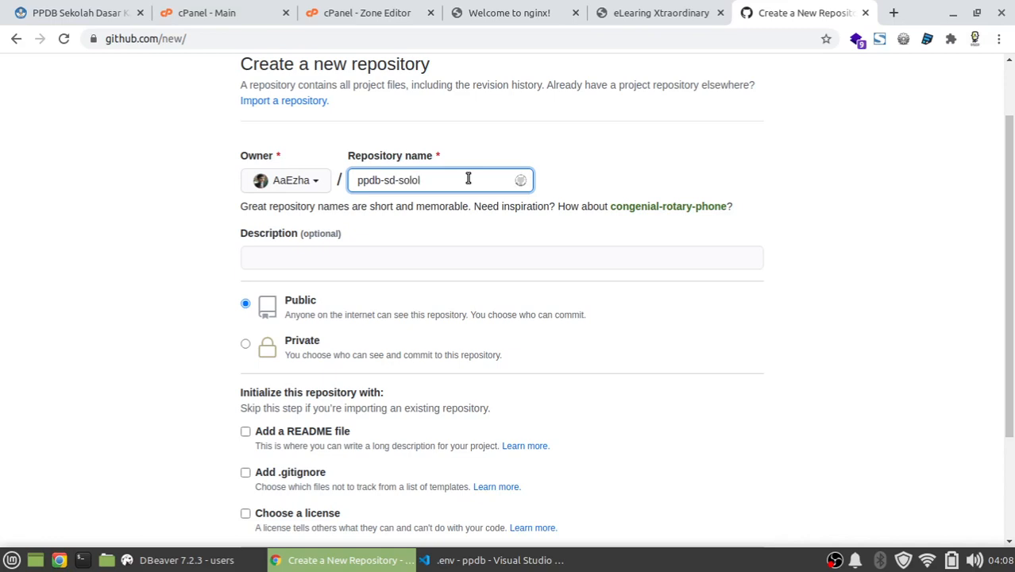
type("k")
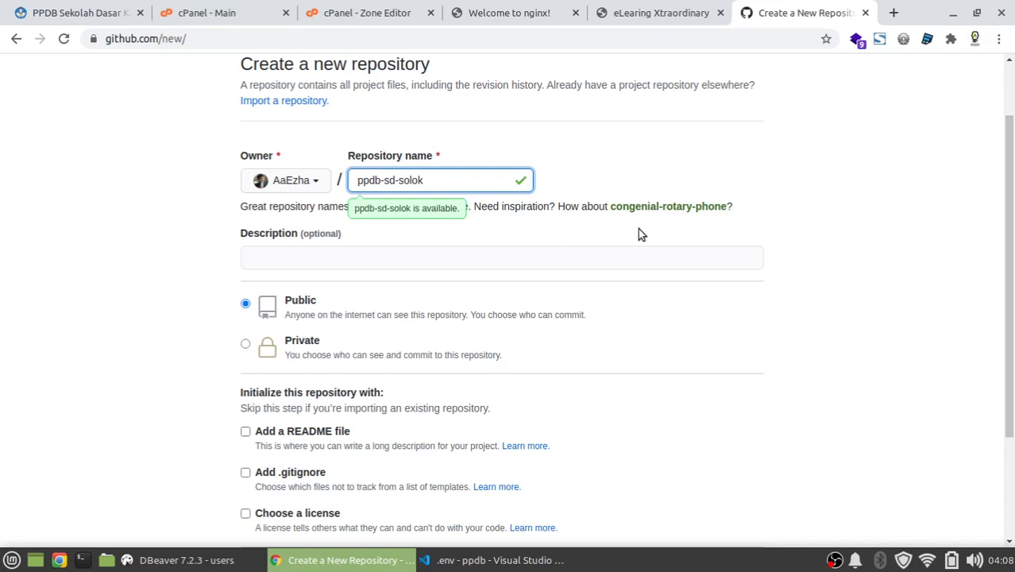
left_click(147, 305)
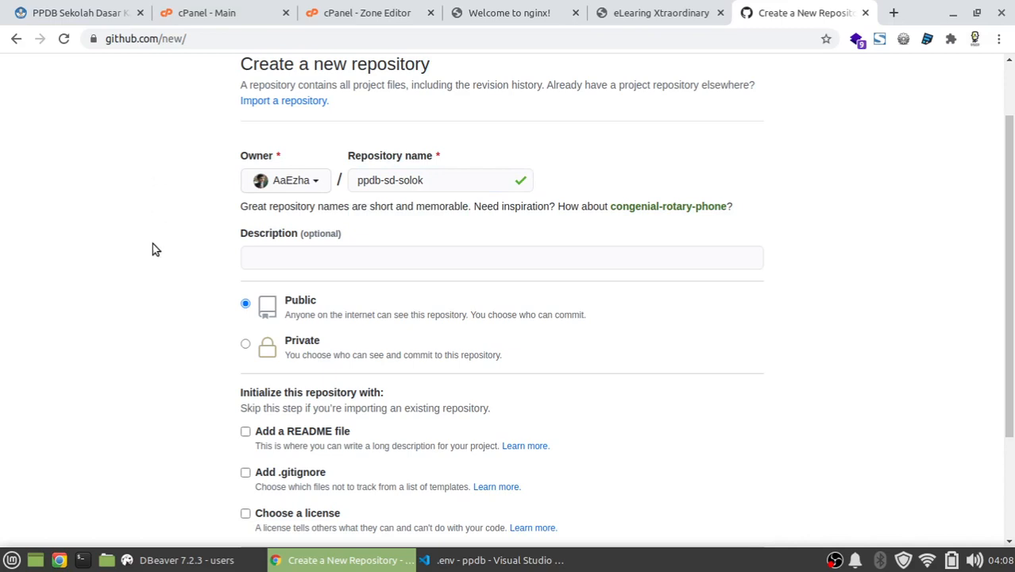
- Set the repository's visibility to Private and create it without any initial files
scroll(154, 250, "down", 1)
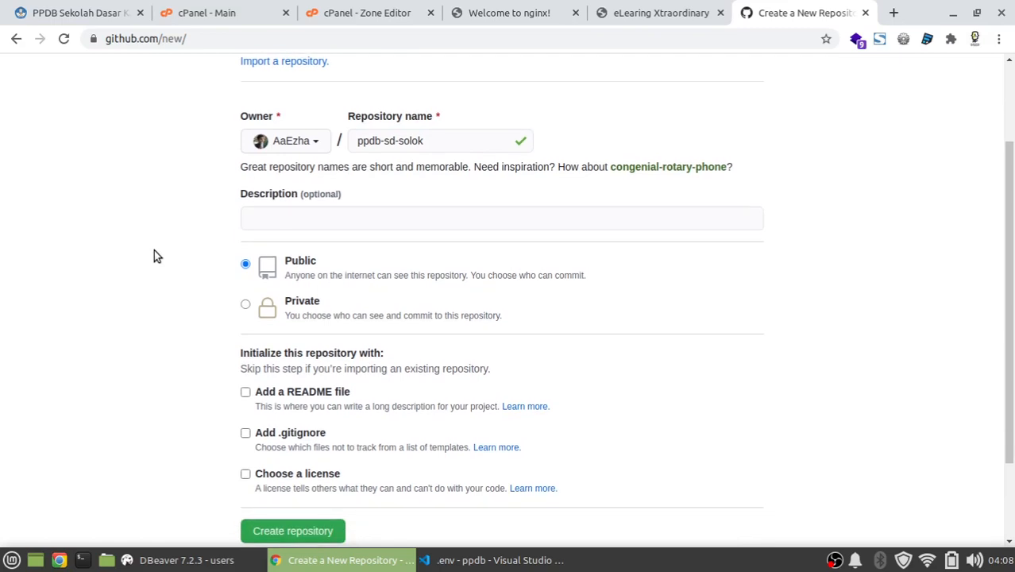
left_click(246, 305)
left_click(246, 265)
left_click(245, 305)
scroll(184, 337, "down", 1)
scroll(185, 336, "down", 2)
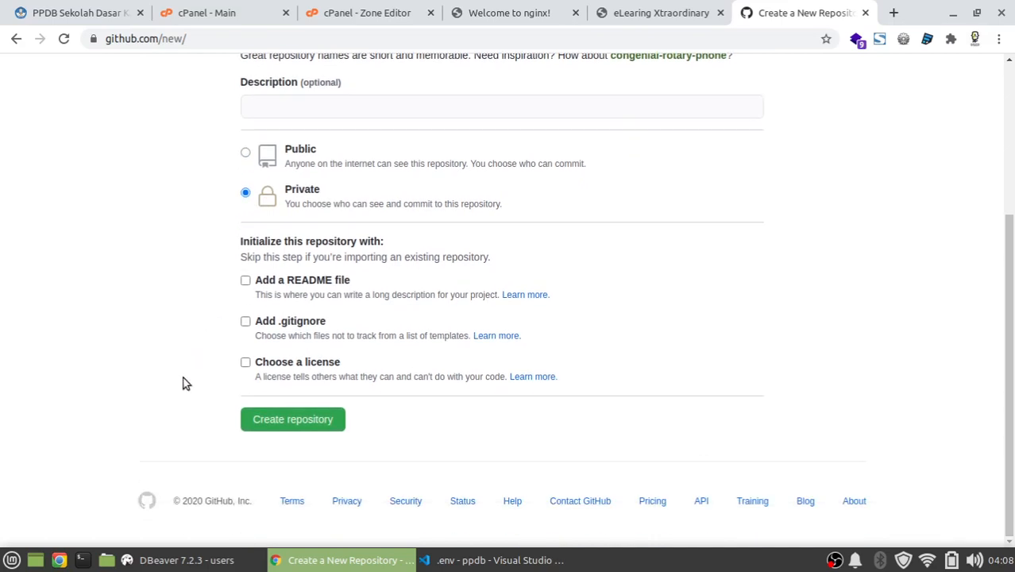
left_click(270, 420)
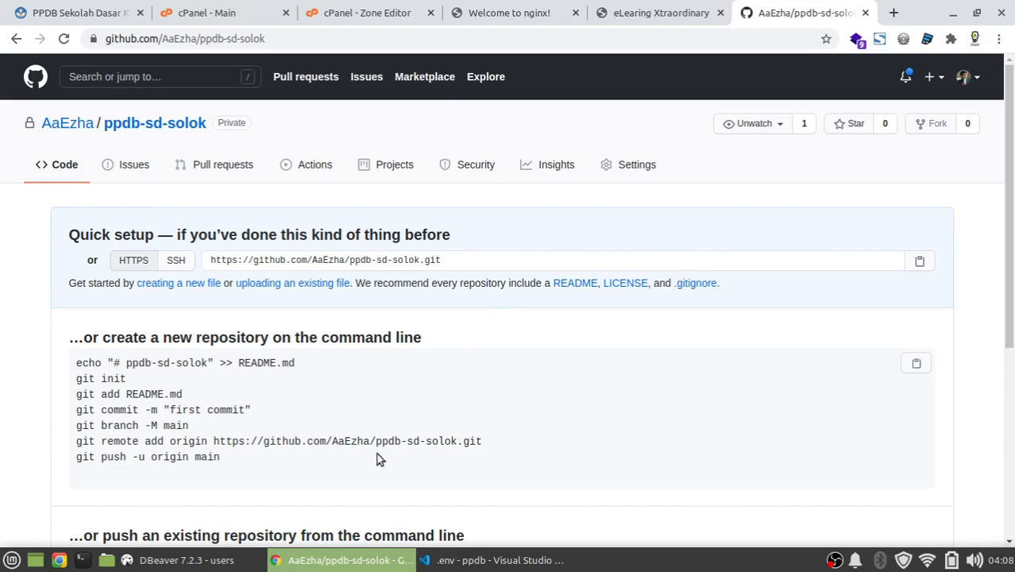
- In the file manager, permanently delete the .git folder from Documents/scripts/ppdb, then return to the GitHub repository page
left_click(106, 560)
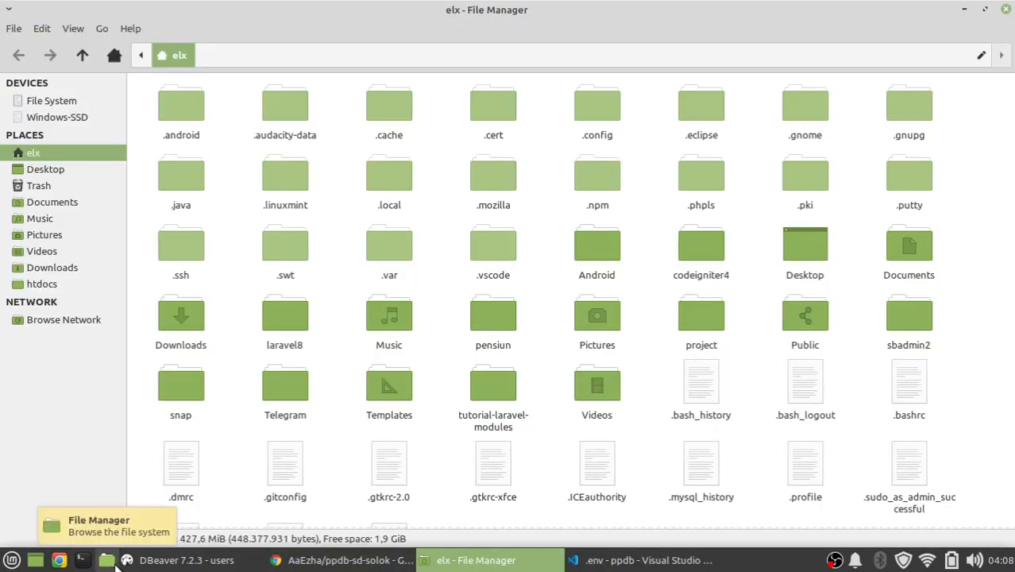
left_click(52, 201)
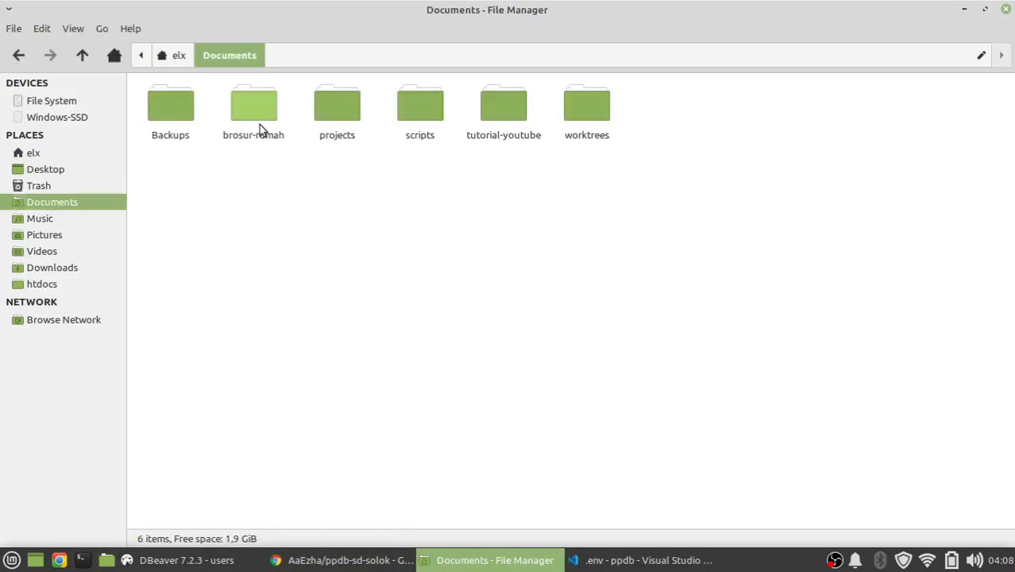
double_click(412, 114)
double_click(188, 101)
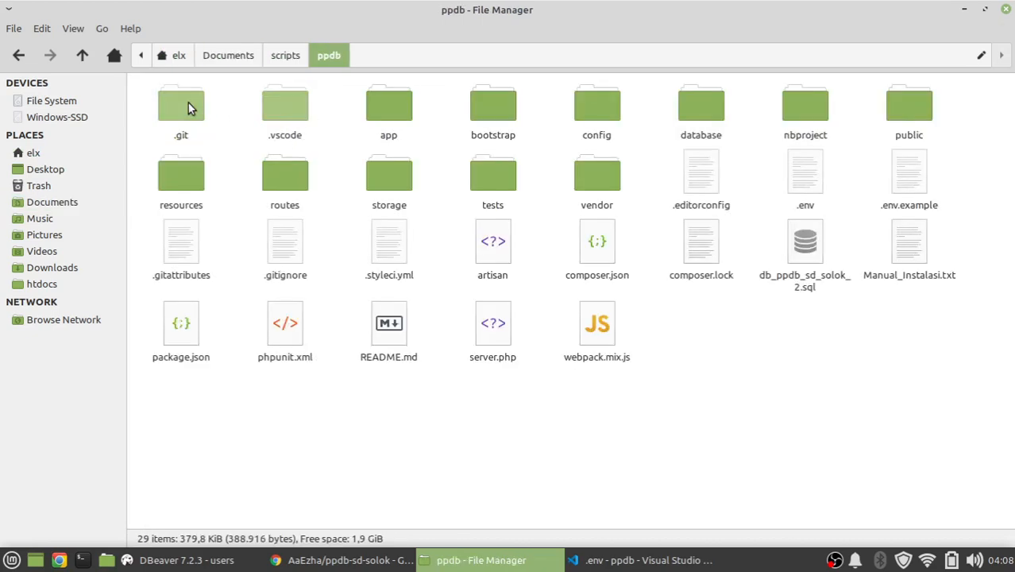
left_click(188, 102)
right_click(188, 102)
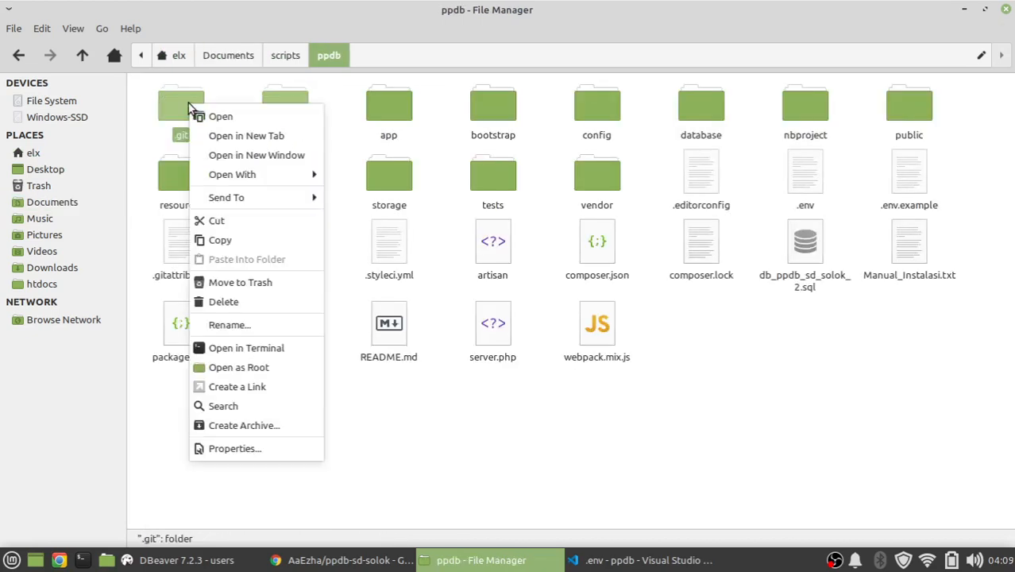
left_click(269, 301)
left_click(546, 337)
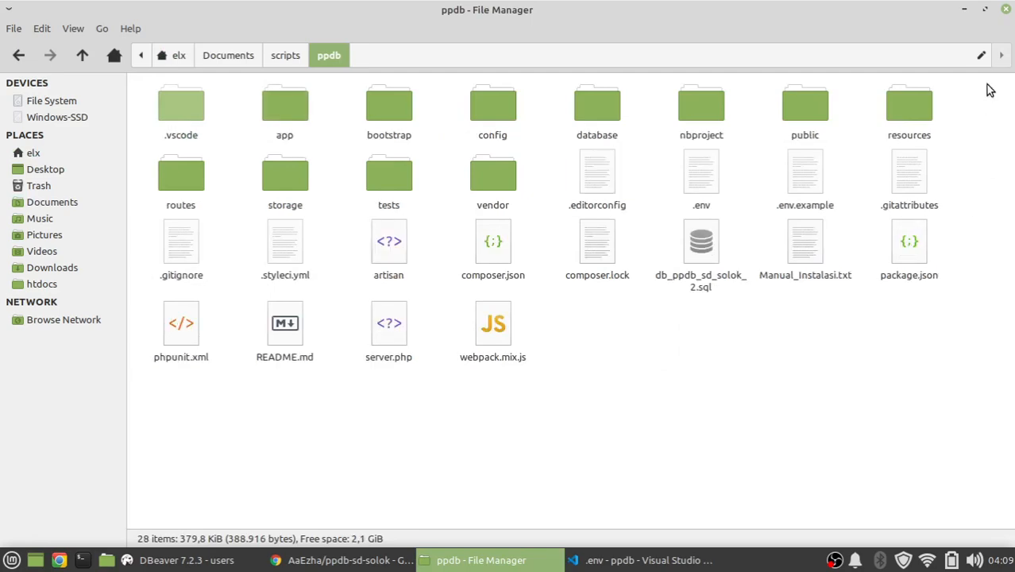
left_click(968, 9)
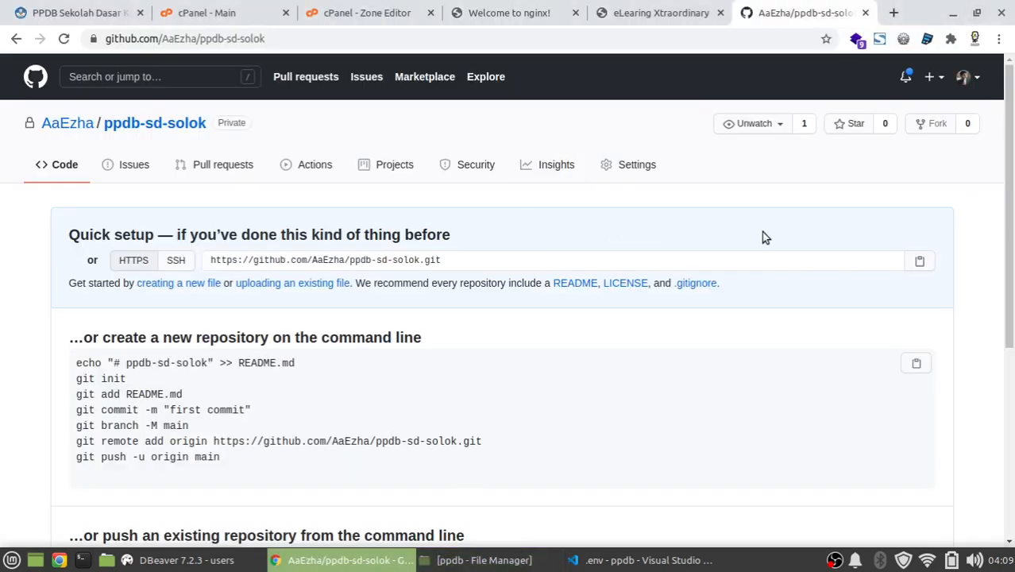
- Check the repository's setup commands, switch to Visual Studio Code and split the terminal, widening the new shell beside the running server
scroll(239, 274, "down", 3)
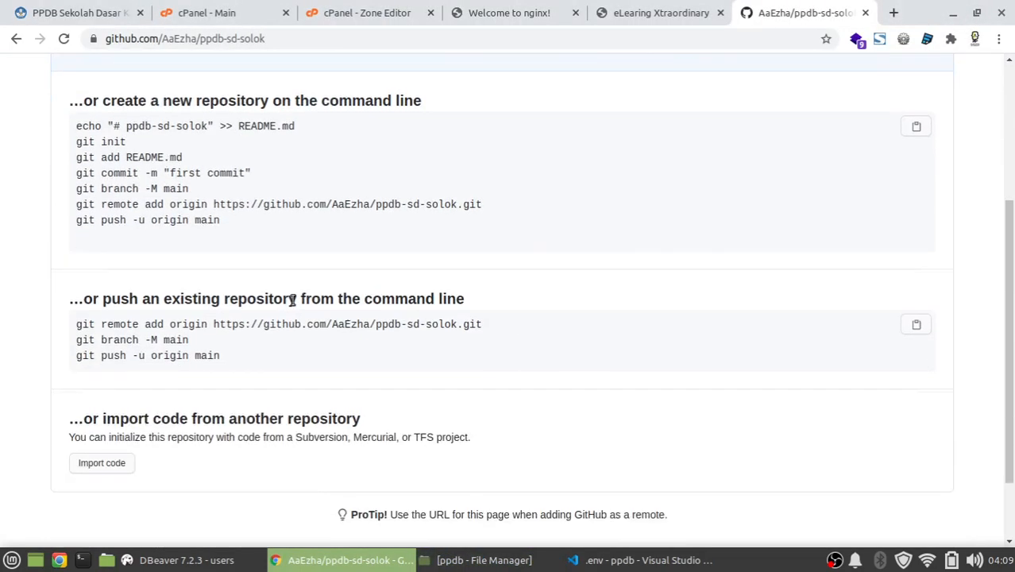
scroll(290, 297, "up", 3)
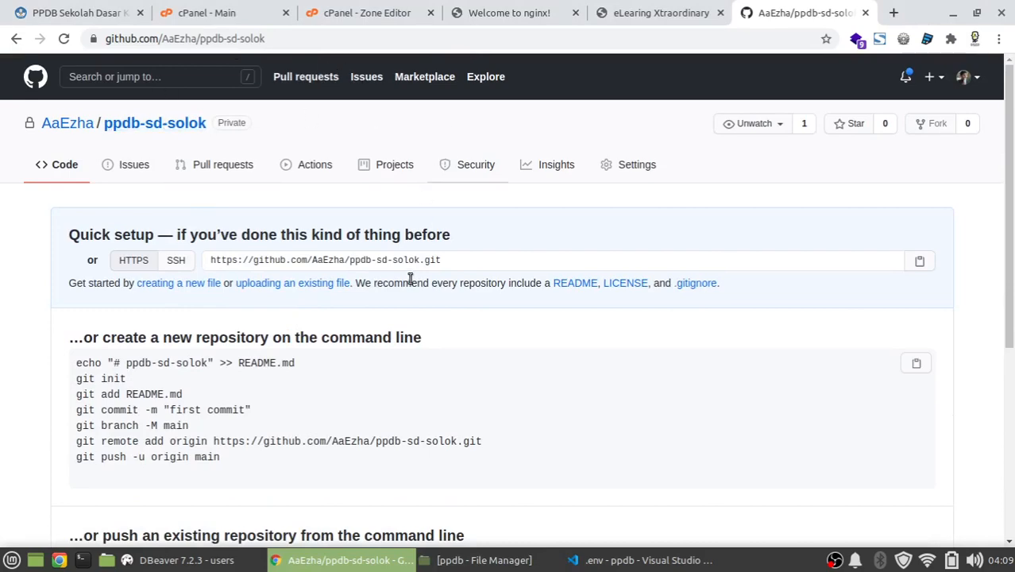
scroll(410, 280, "down", 5)
scroll(410, 285, "up", 5)
scroll(475, 379, "down", 5)
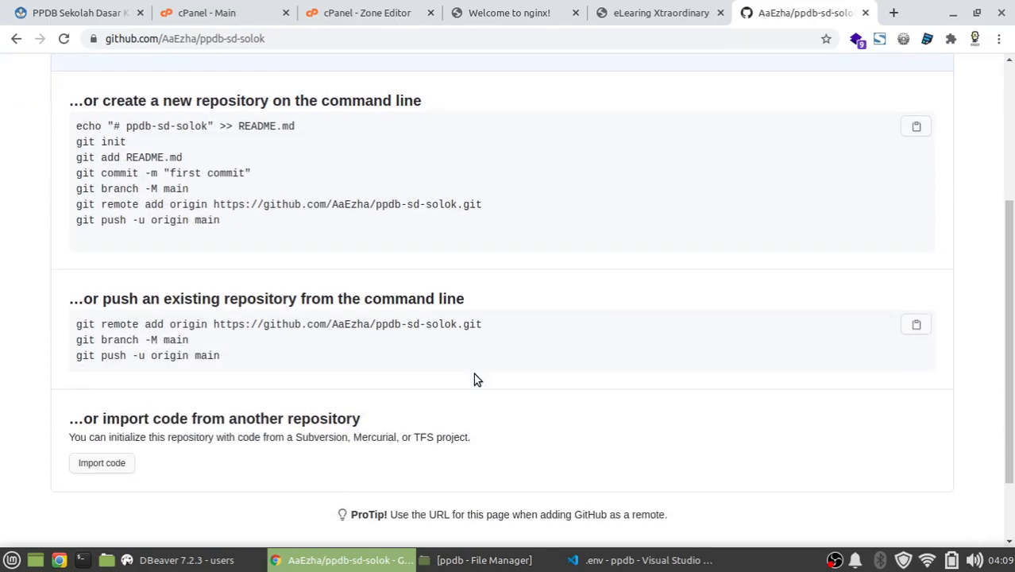
left_click(639, 560)
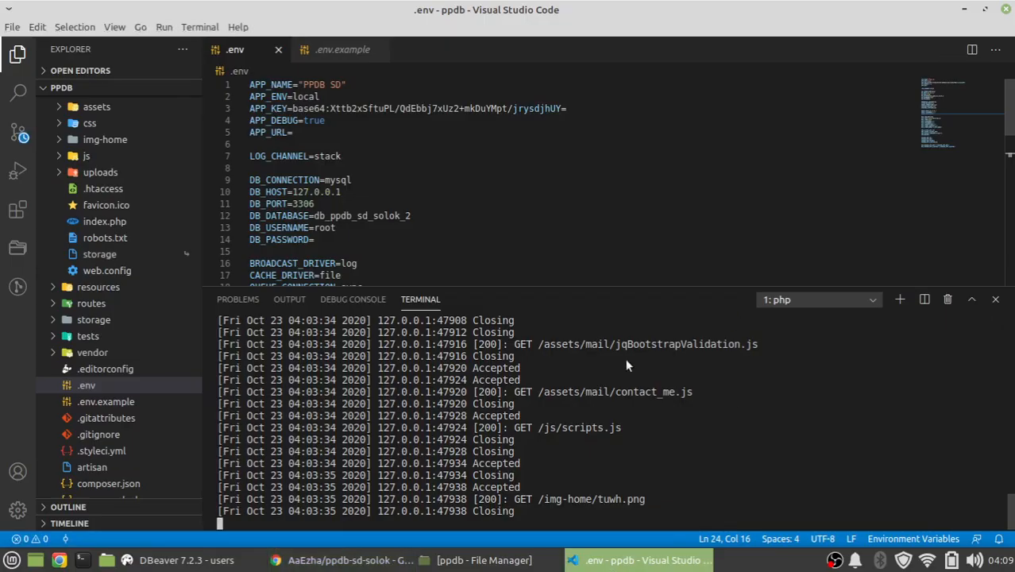
key("ctrl+grave")
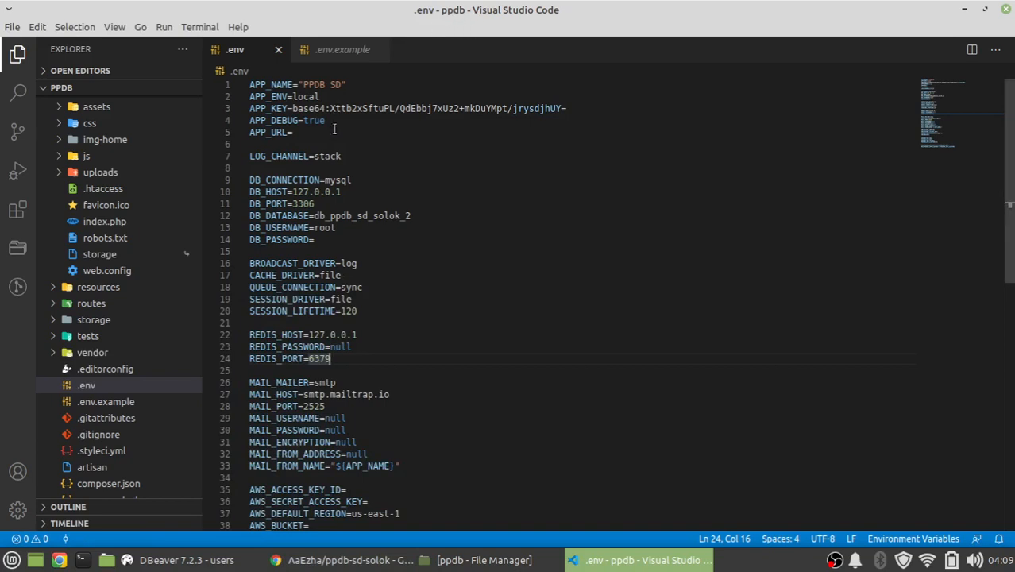
key("ctrl+grave")
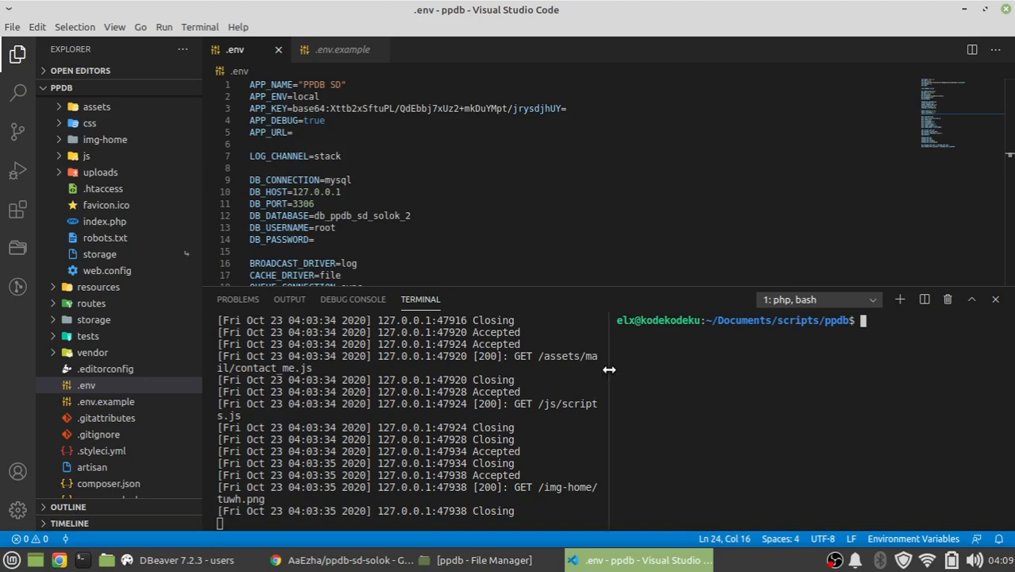
left_click_drag(608, 367, 270, 376)
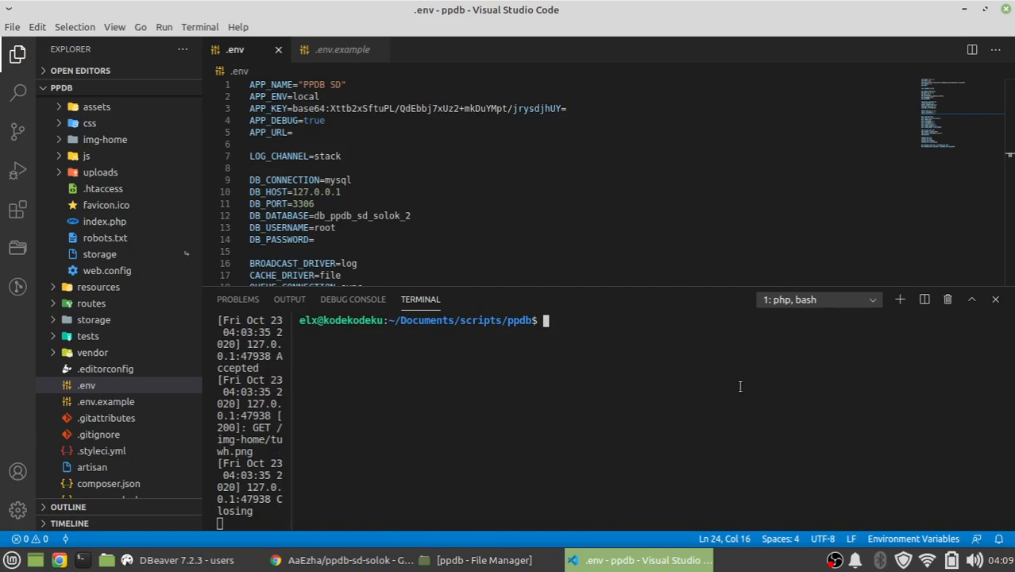
- Initialize a Git repository in the ppdb project with git init and collapse the folders in the project's file tree
type("git init")
key("Return")
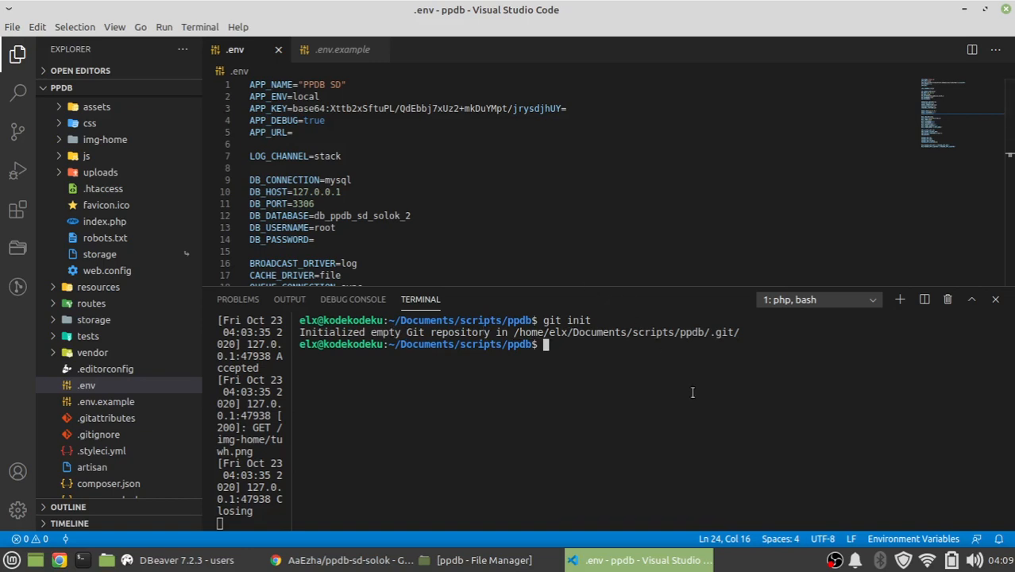
scroll(351, 151, "down", 3)
scroll(351, 150, "up", 3)
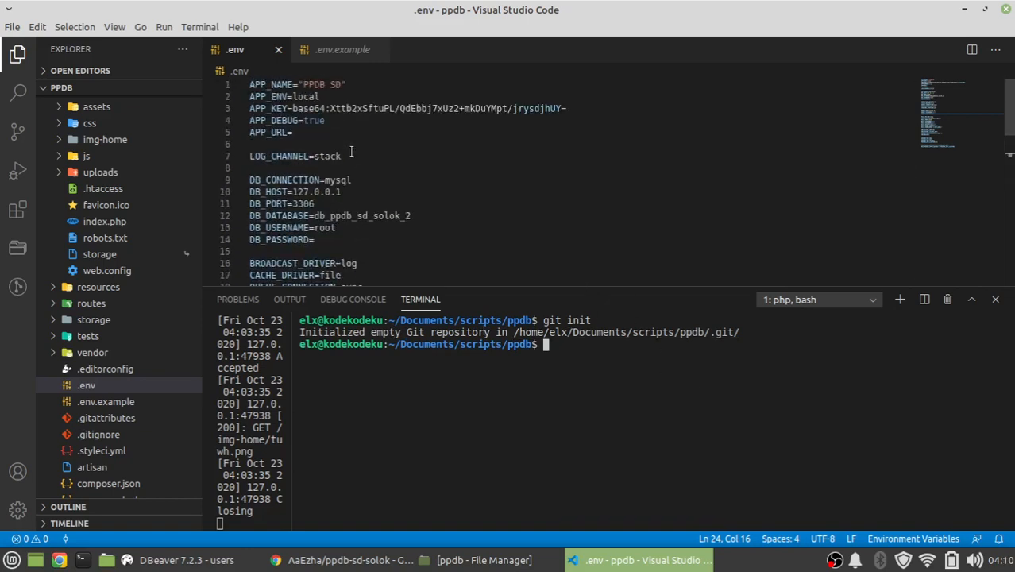
scroll(151, 198, "up", 3)
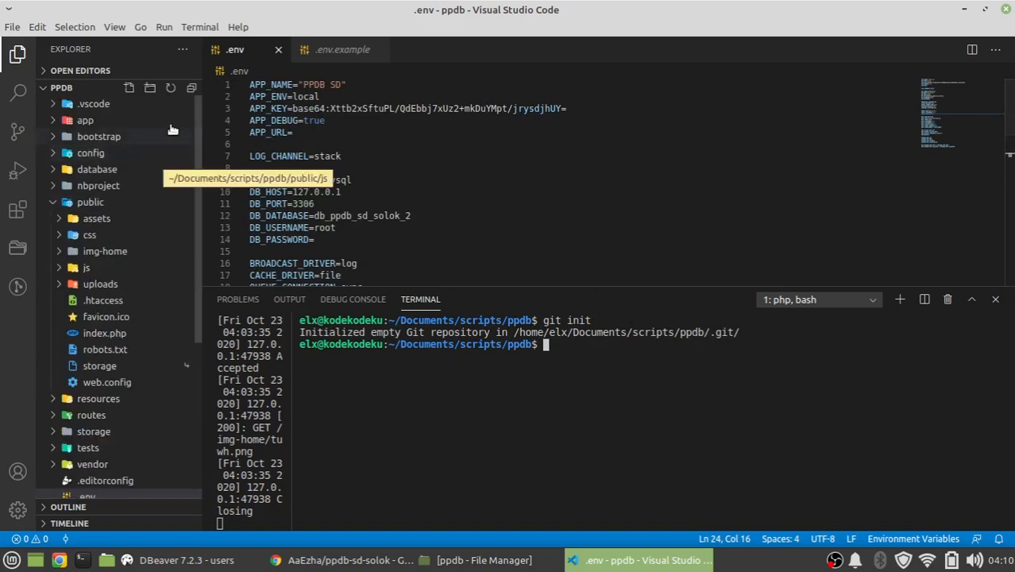
left_click(191, 87)
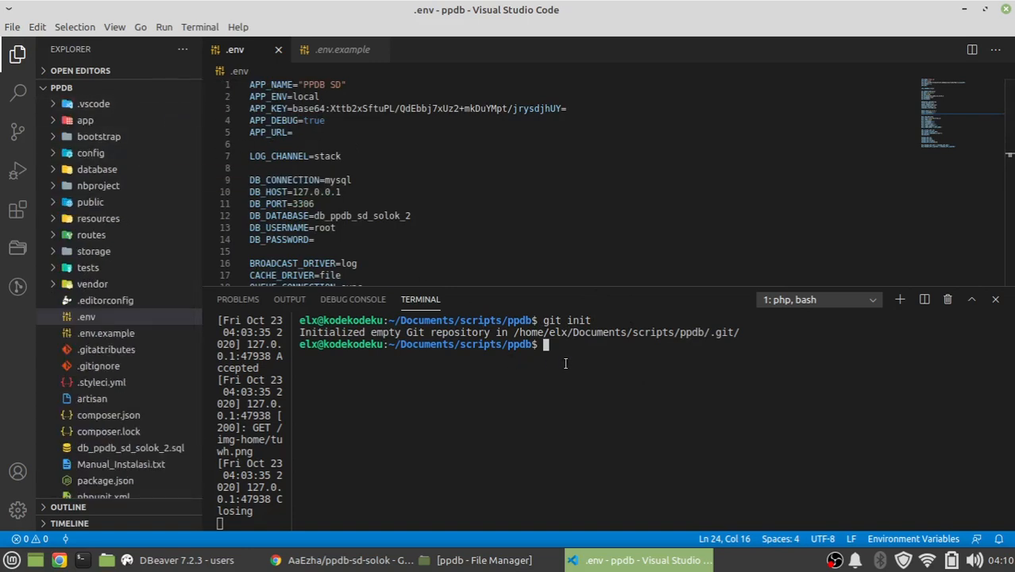
- Stage all project files with git add . and look through the command's output
type("git add .")
key("Return")
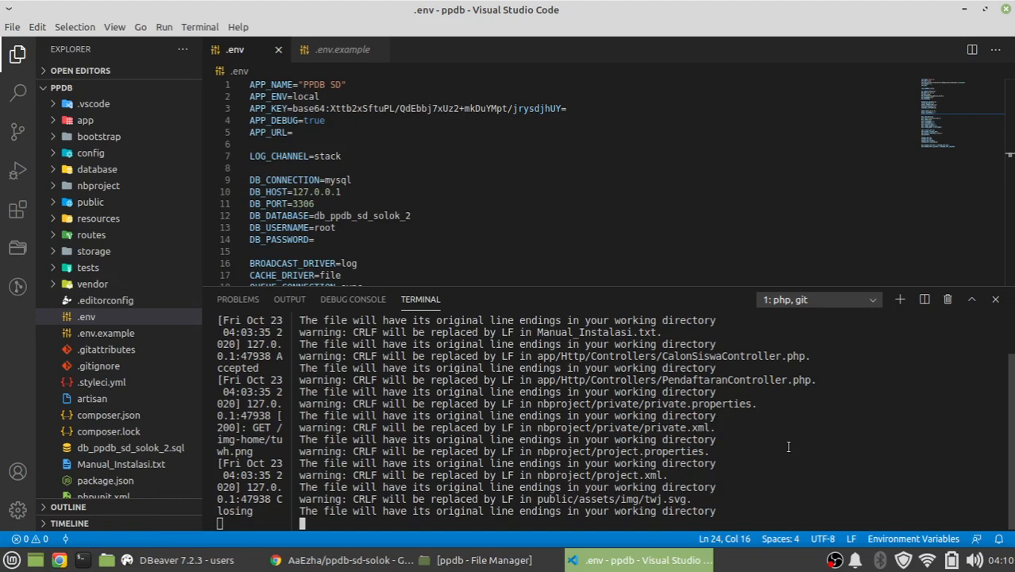
scroll(789, 447, "up", 5)
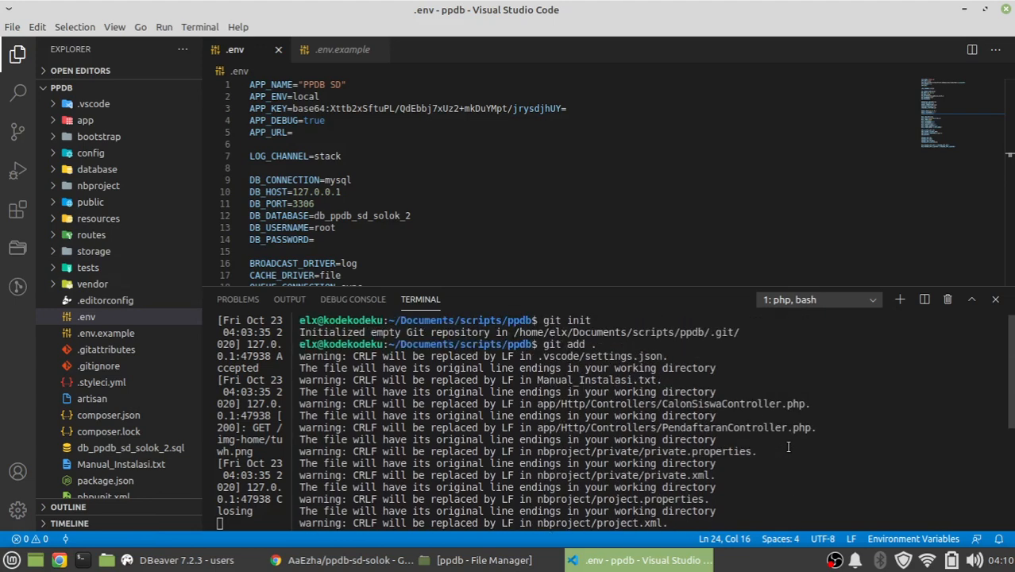
scroll(789, 447, "down", 5)
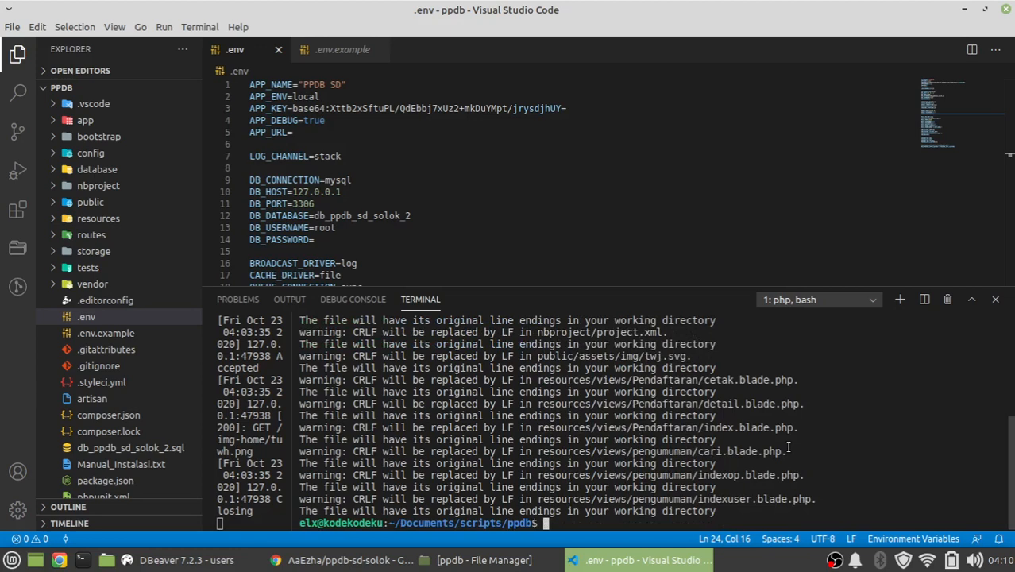
- Commit the staged files with the message "First init" and return to the GitHub repository page in the browser
type("git commit -m \"")
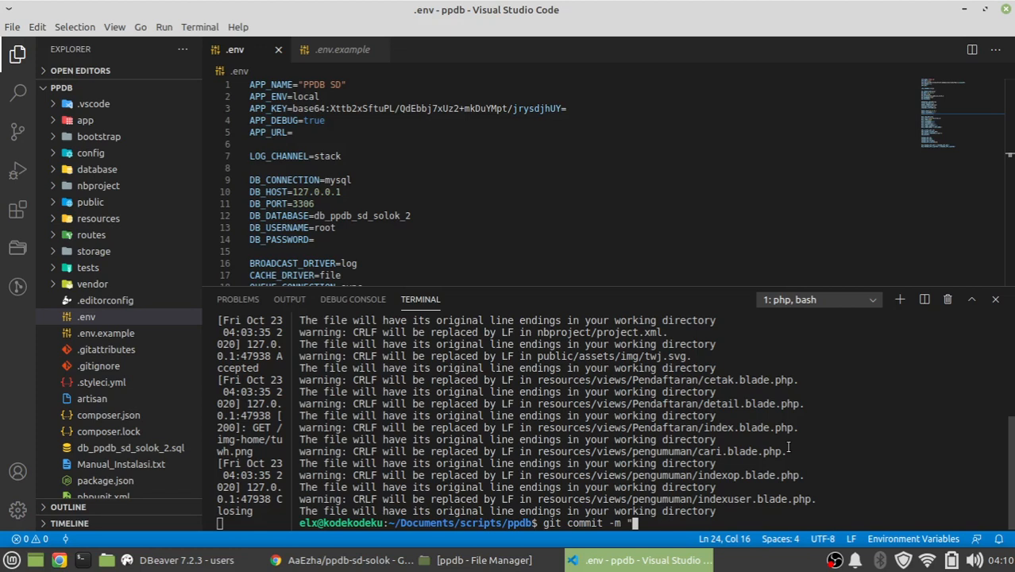
type("First init\"")
key("Return")
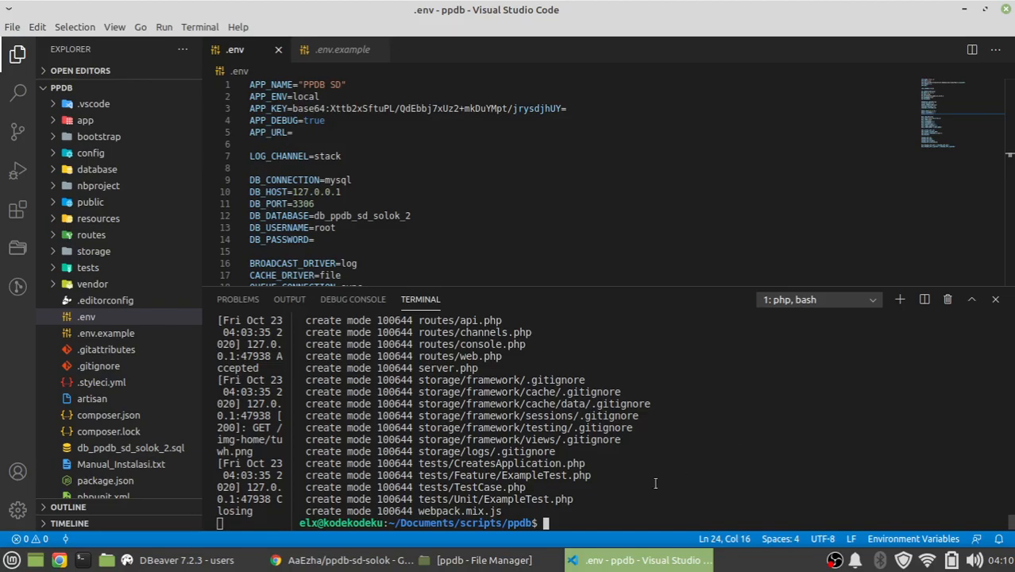
left_click(386, 560)
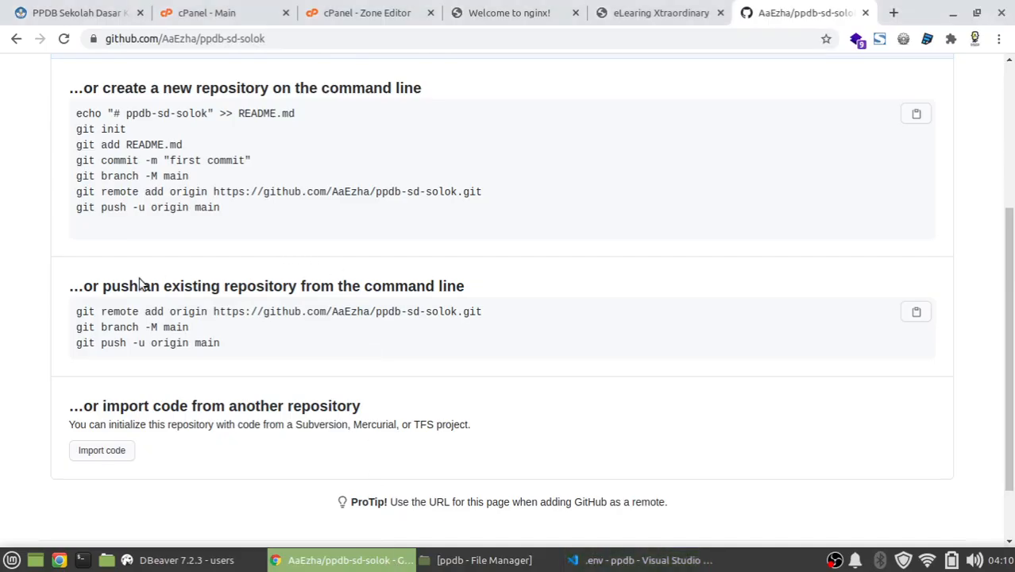
- Copy the git remote add origin command from the existing-repository section and paste it into the shell terminal in Visual Studio Code
scroll(83, 287, "up", 1)
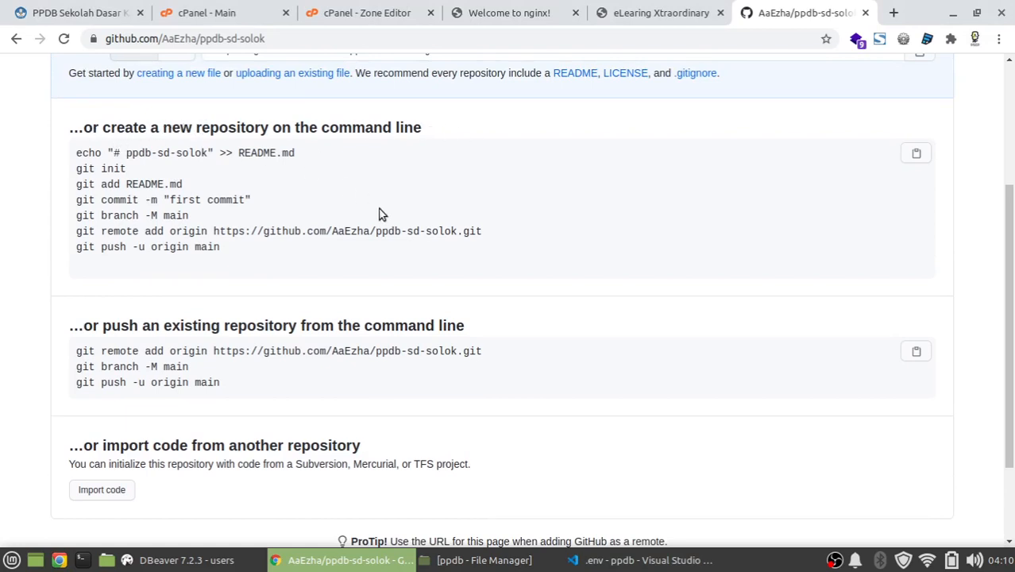
left_click(646, 560)
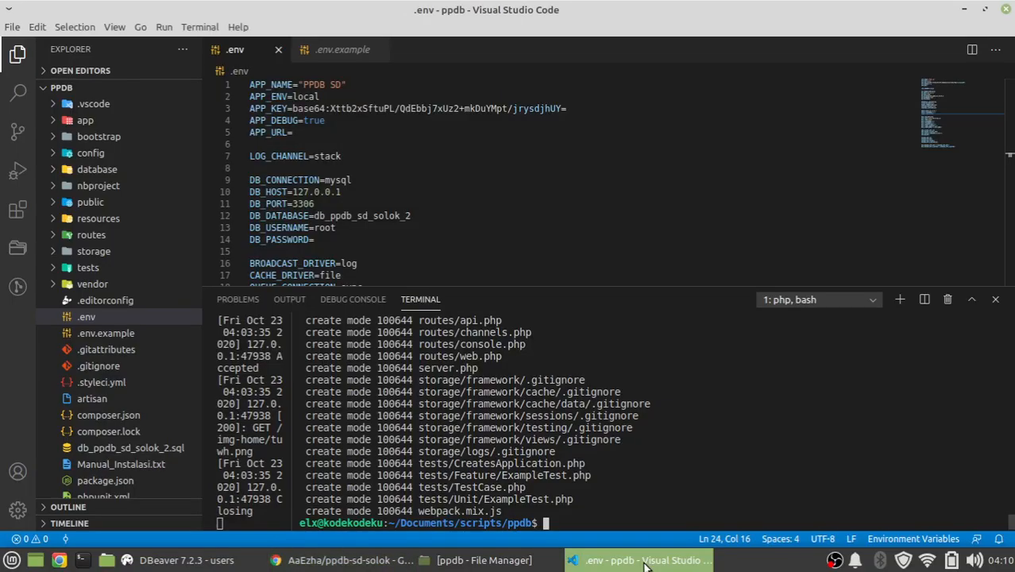
left_click(646, 561)
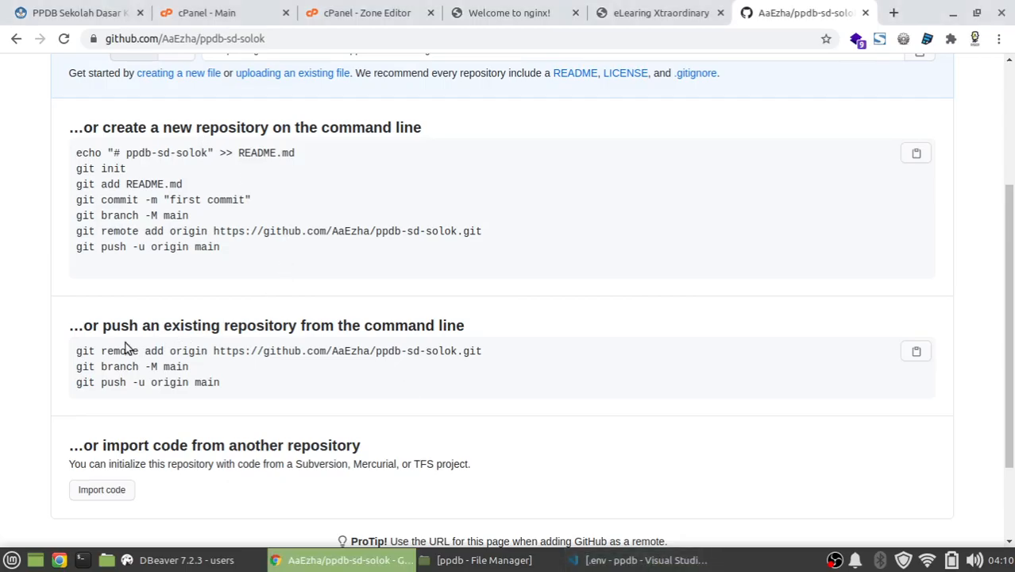
left_click_drag(76, 351, 486, 357)
key("ctrl+c")
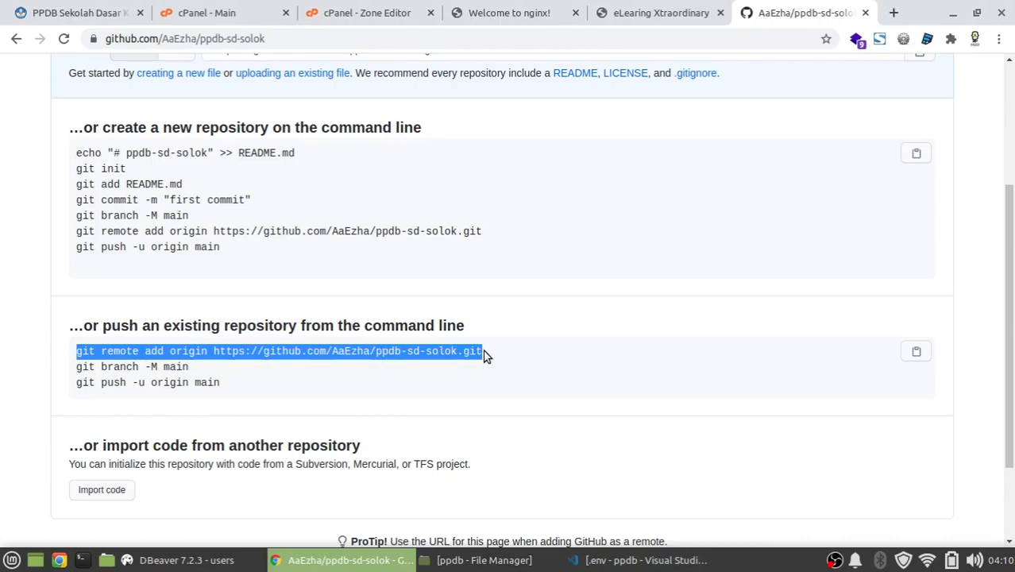
left_click(648, 560)
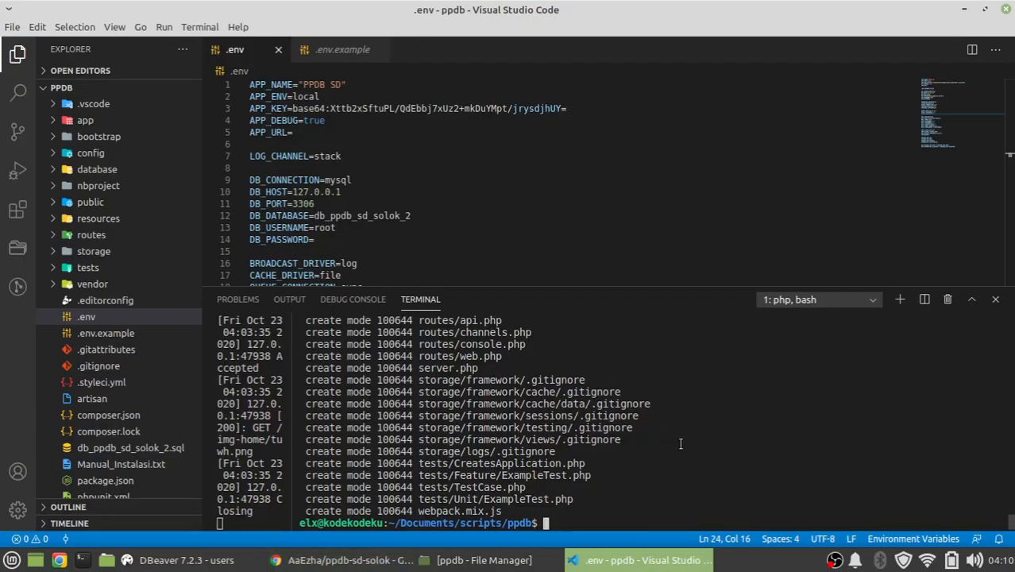
key("ctrl+shift+v")
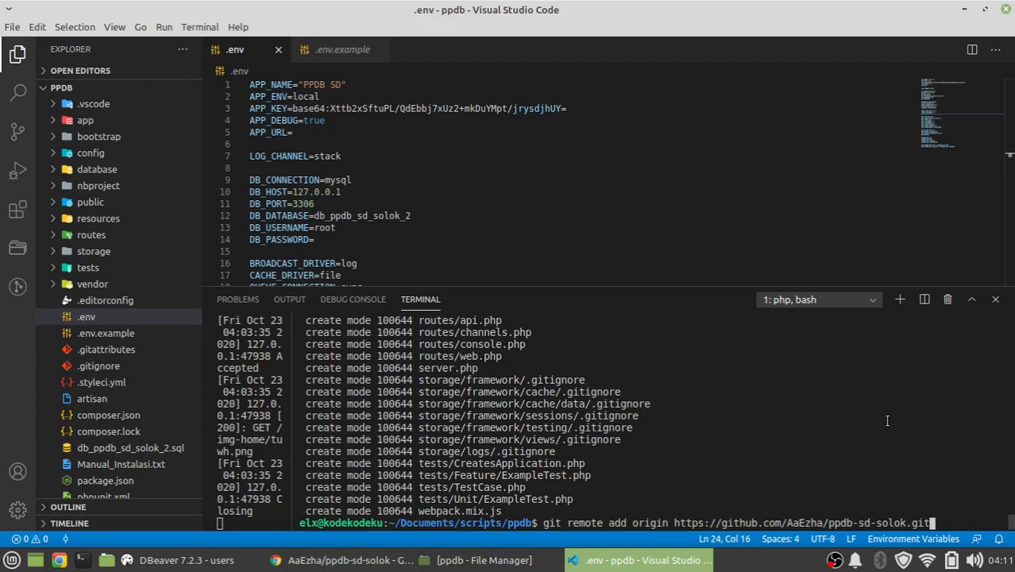
- Insert the GitHub account's username and a placeholder password before github.com in the pasted remote URL
key("Left")
key("Left")
key("Left")
key("Left")
key("Left")
key("Left")
key("Left")
key("Left")
key("Left")
key("Left")
key("Left")
key("Left")
key("Left")
key("Left")
key("Left")
key("Left")
key("Left")
key("Left")
key("Left")
key("Left")
key("Left")
key("Left")
key("Left")
key("Left")
key("Left")
key("Left")
key("Left")
key("Left")
key("Left")
key("Left")
key("Left")
key("Left")
key("Left")
type("aaezha")
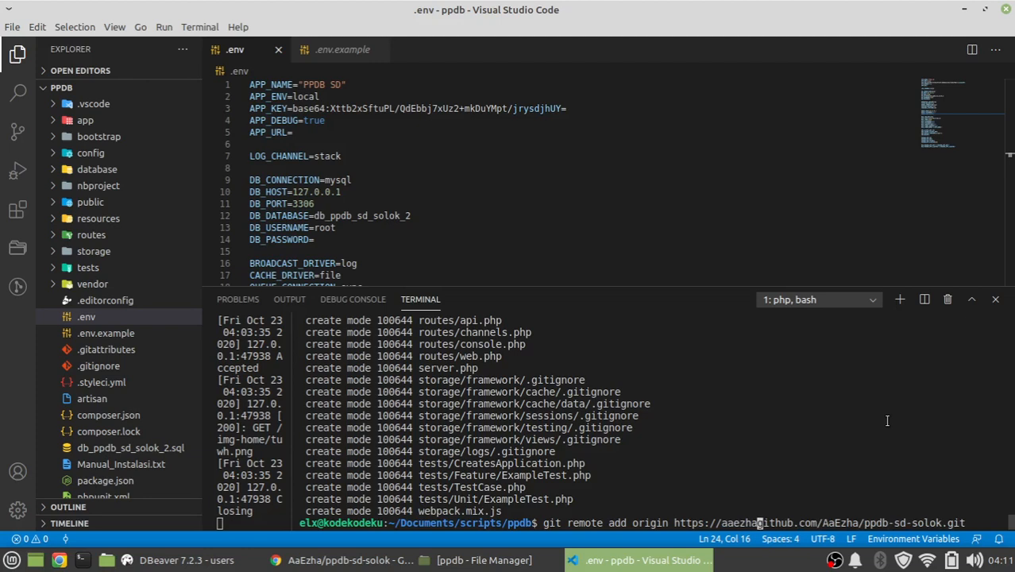
type(":")
type("password")
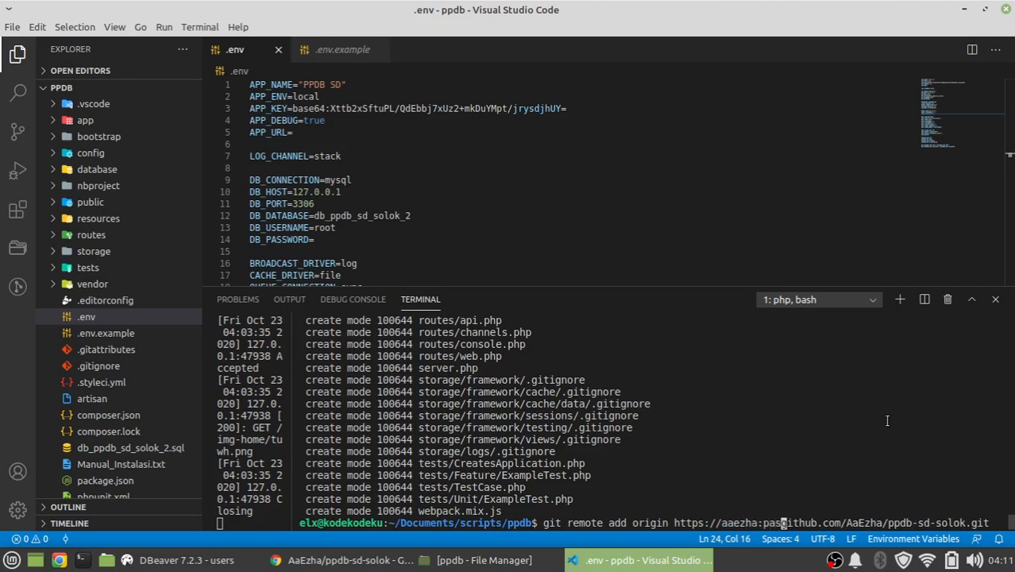
type("@")
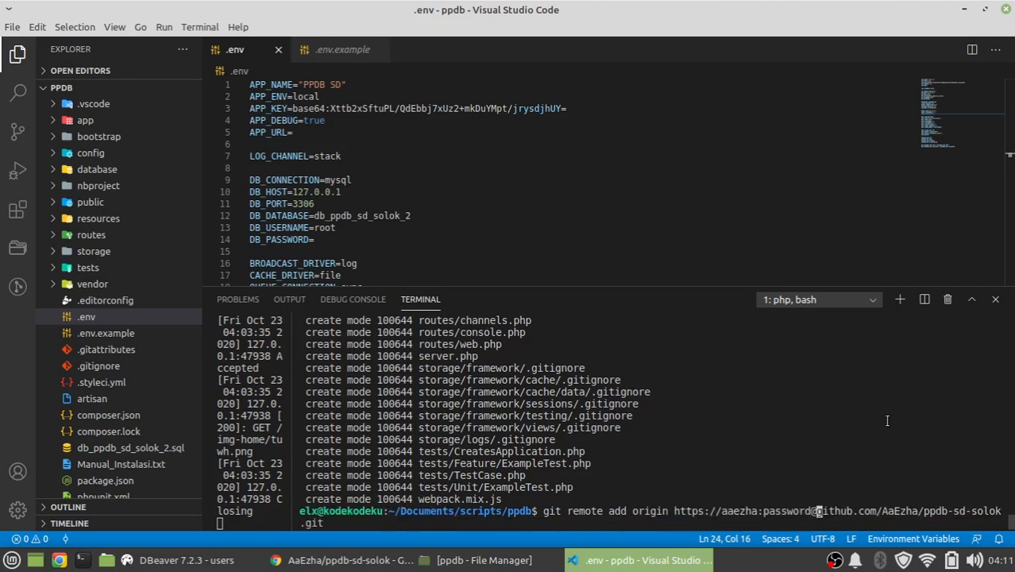
key("End")
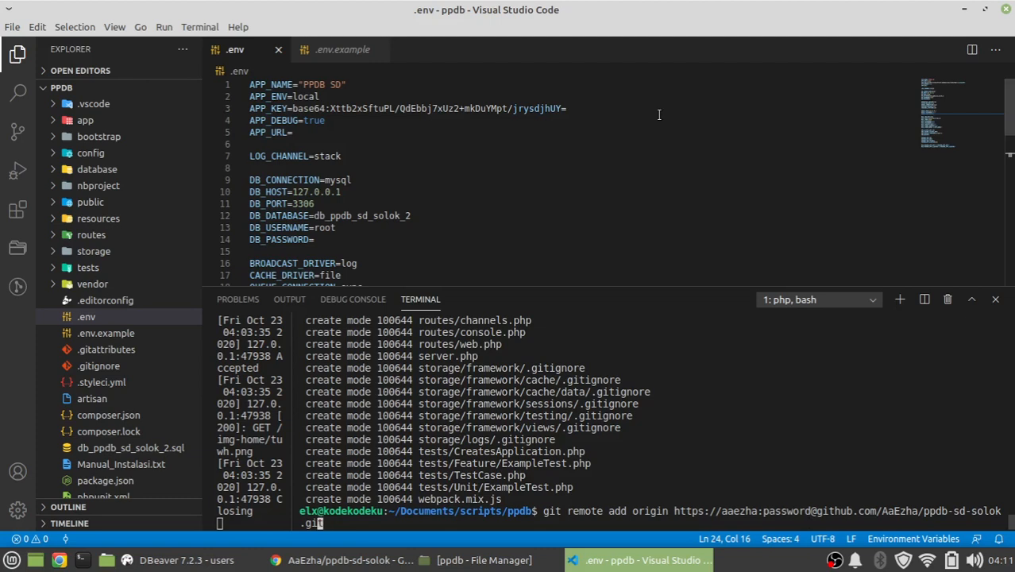
- Remove the password and its colon from the remote URL, keeping the username, and run the git remote add origin command
key("Left")
key("Left")
key("Left")
key("Left")
key("Left")
key("Left")
key("Left")
key("Left")
key("Left")
key("Left")
key("Left")
key("Left")
key("Left")
key("Left")
key("Left")
key("Left")
key("Left")
key("Left")
key("Left")
key("Left")
key("Left")
key("Left")
key("Left")
key("Left")
key("Left")
key("Left")
key("Left")
key("Left")
key("Left")
key("BackSpace")
key("BackSpace")
key("BackSpace")
key("BackSpace")
key("BackSpace")
key("BackSpace")
key("BackSpace")
key("BackSpace")
key("BackSpace")
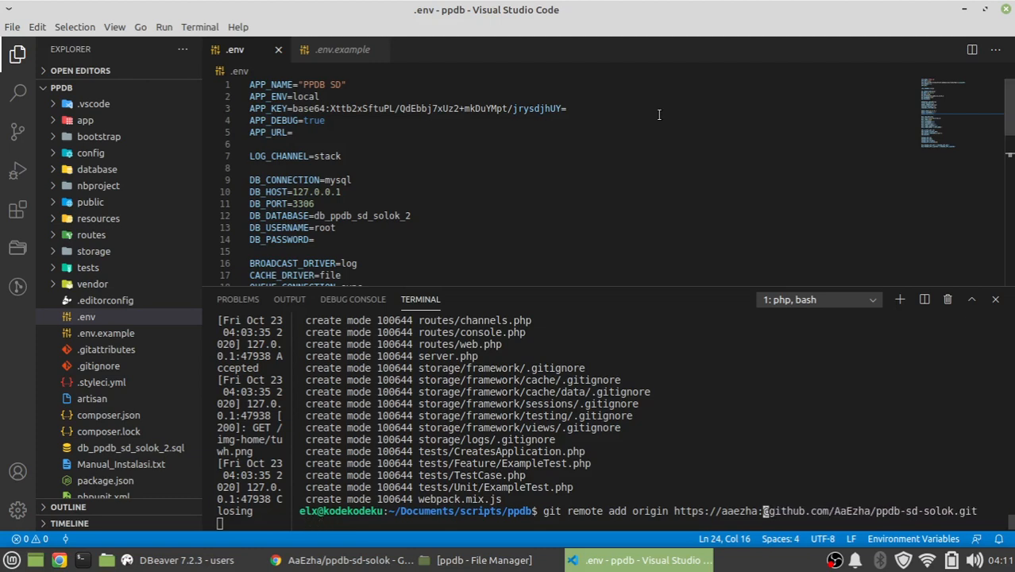
key("Left")
key("Left")
key("Left")
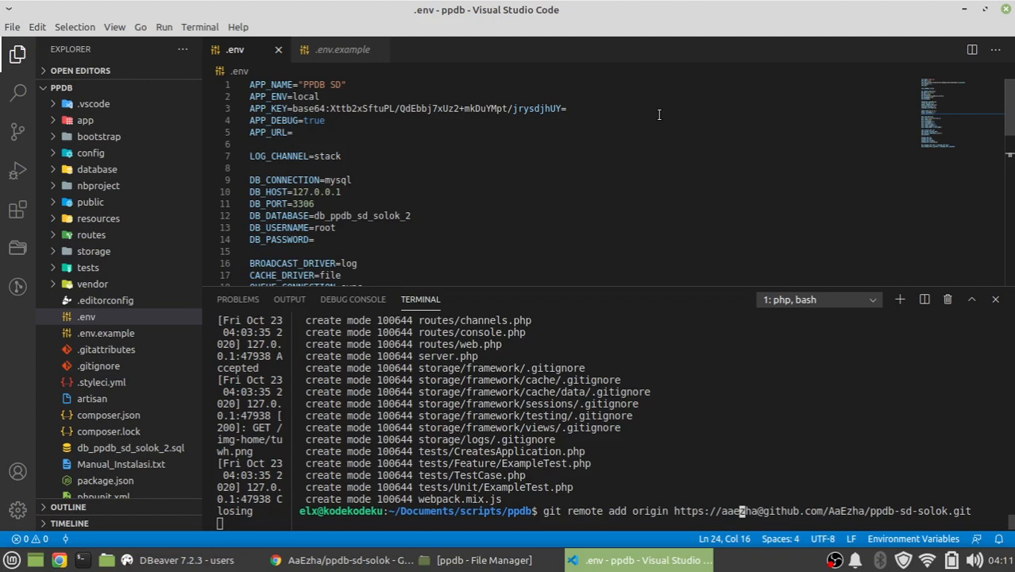
key("End")
key("Return")
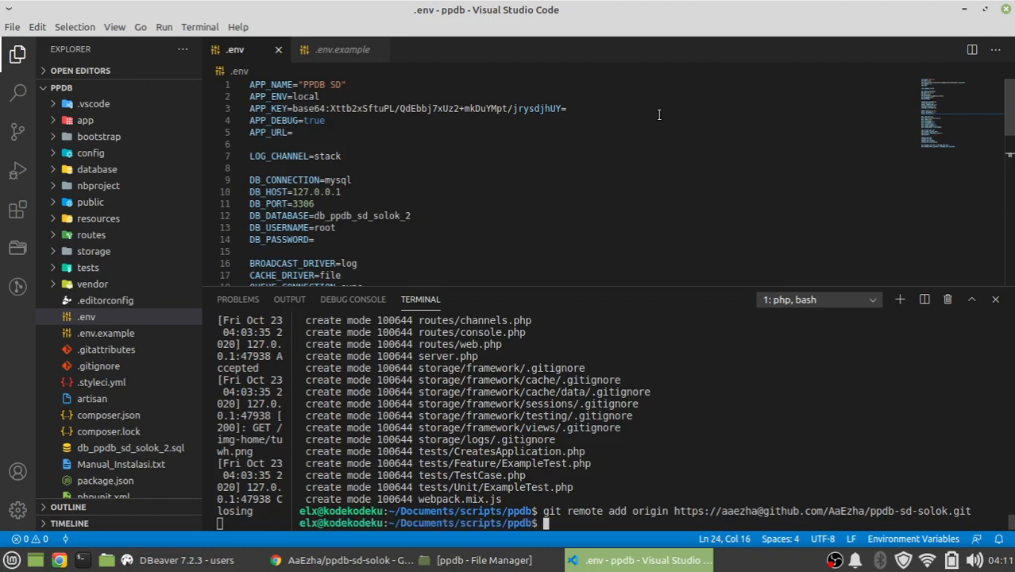
- Copy git branch -M main from the GitHub repository page and run it in the Visual Studio Code terminal
key("alt+Tab")
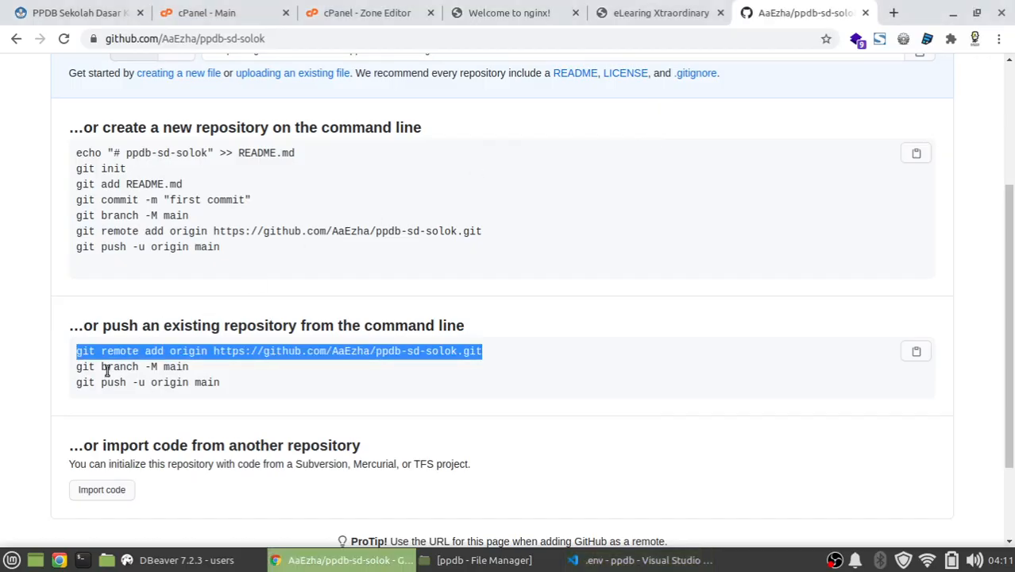
left_click_drag(78, 368, 196, 373)
key("ctrl+c")
key("alt+Tab")
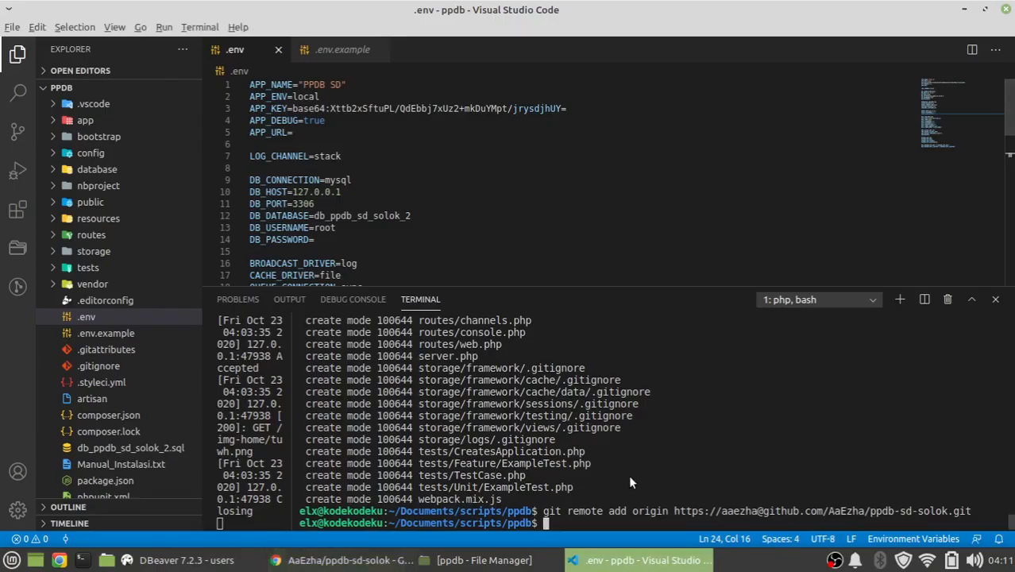
key("ctrl+shift+v")
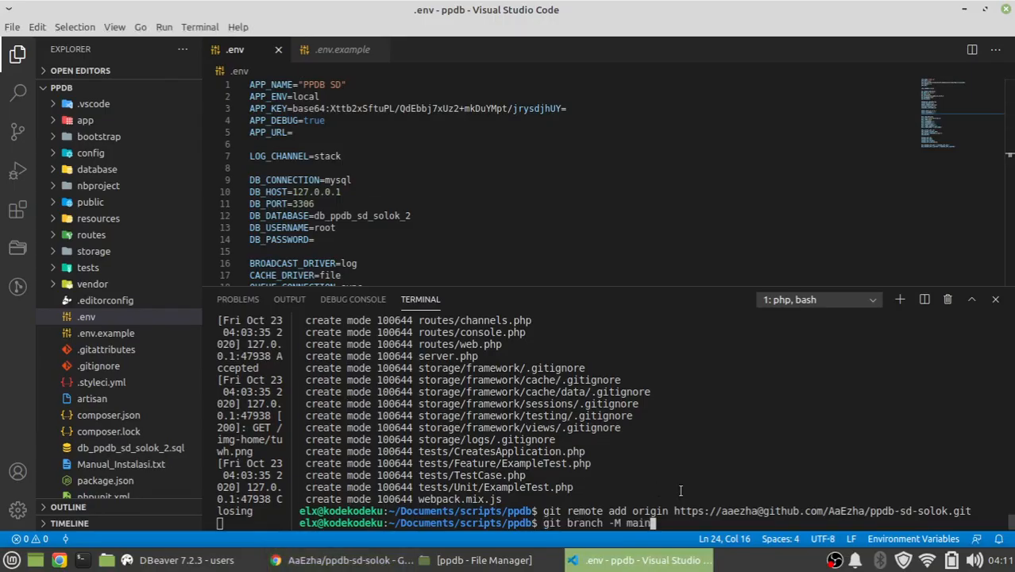
key("Return")
- Copy git push -u origin main from GitHub, run it in the Visual Studio Code terminal and enter the GitHub account password
key("alt+Tab")
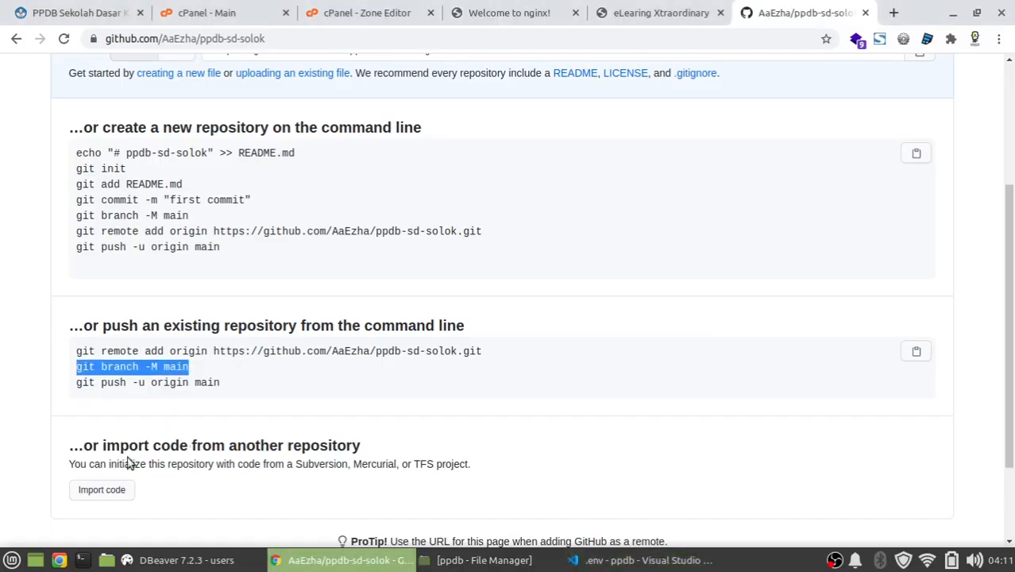
left_click_drag(77, 386, 278, 385)
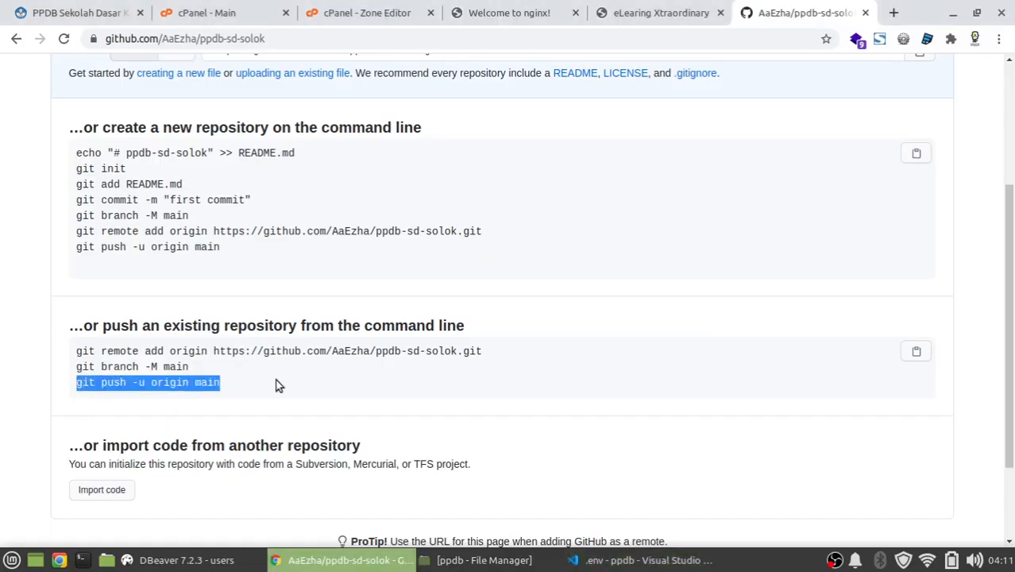
key("alt+Tab")
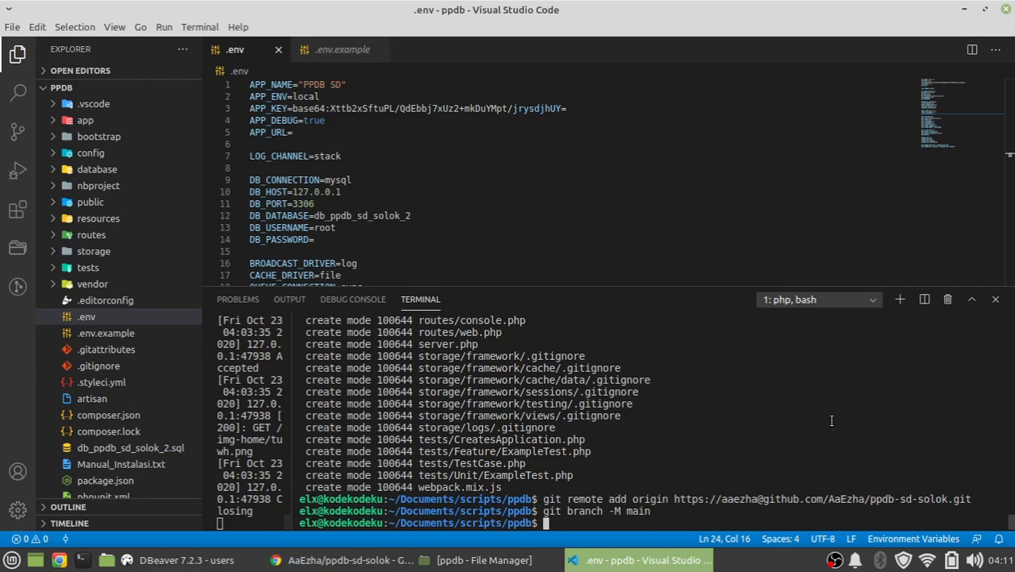
key("ctrl+shift+v")
key("Return")
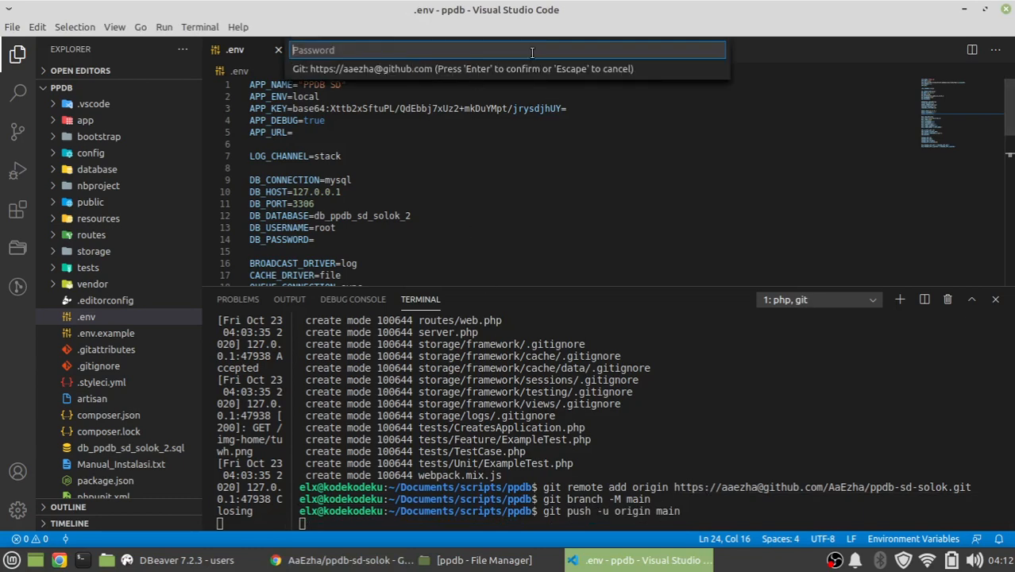
type("********")
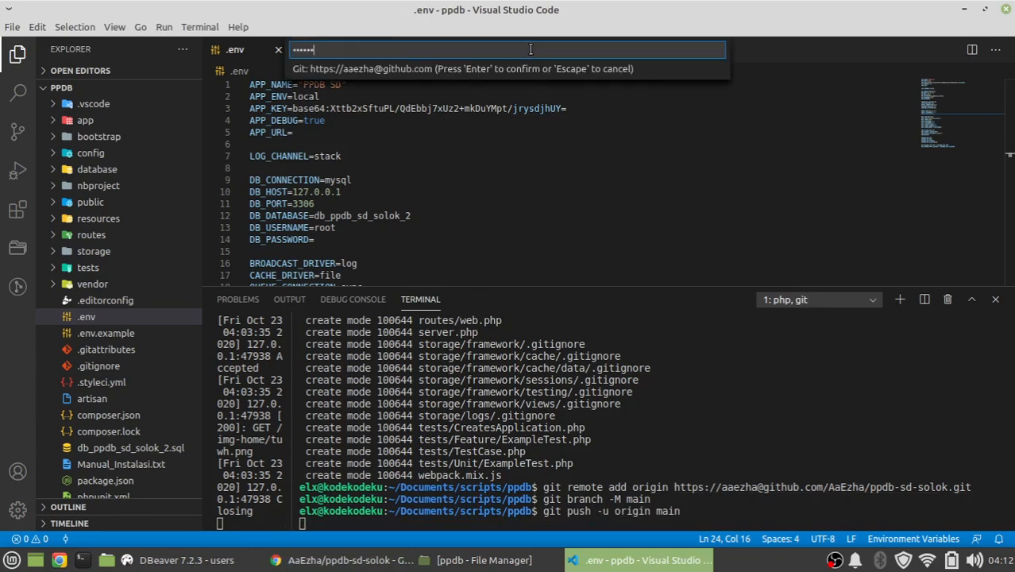
key("Return")
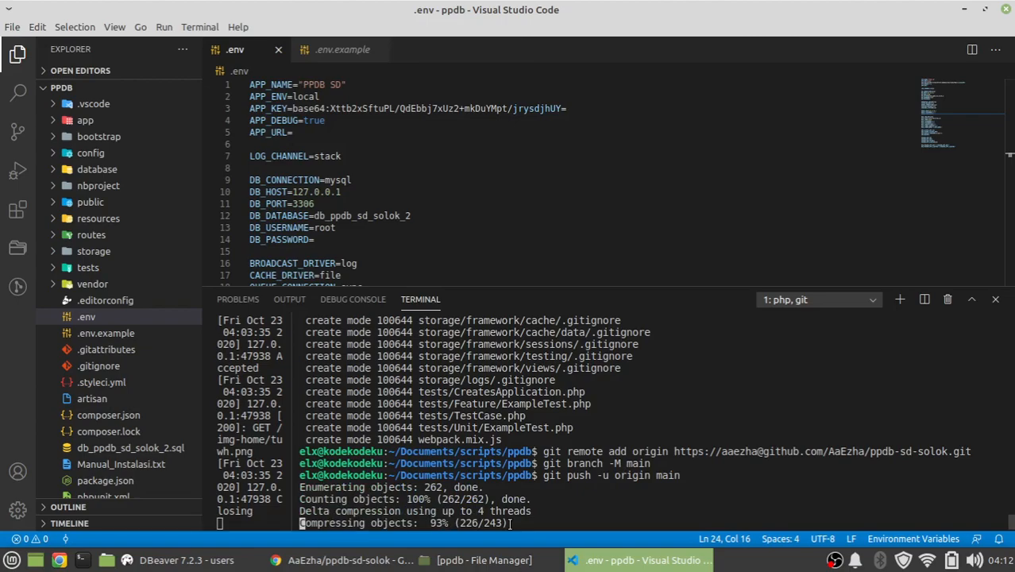
- Switch to the cPanel main page in the browser and look through its file, database, domain, software and advanced tools
left_click(347, 558)
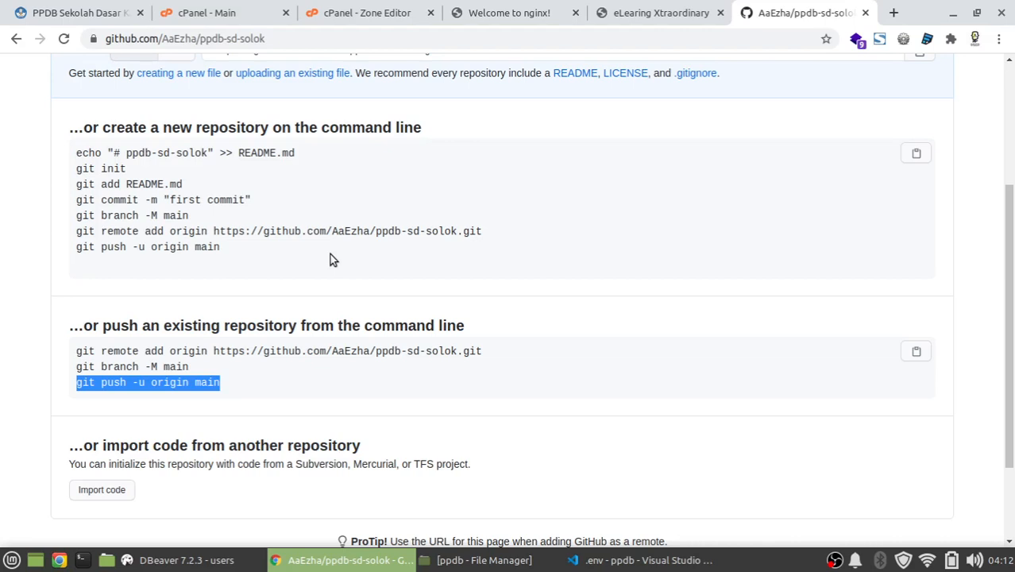
left_click(238, 11)
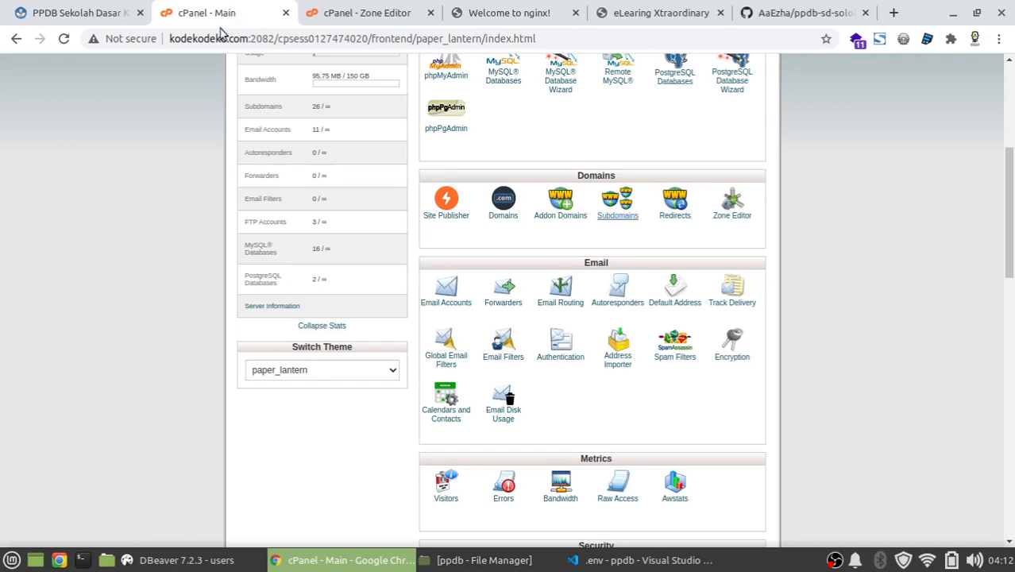
scroll(163, 240, "up", 5)
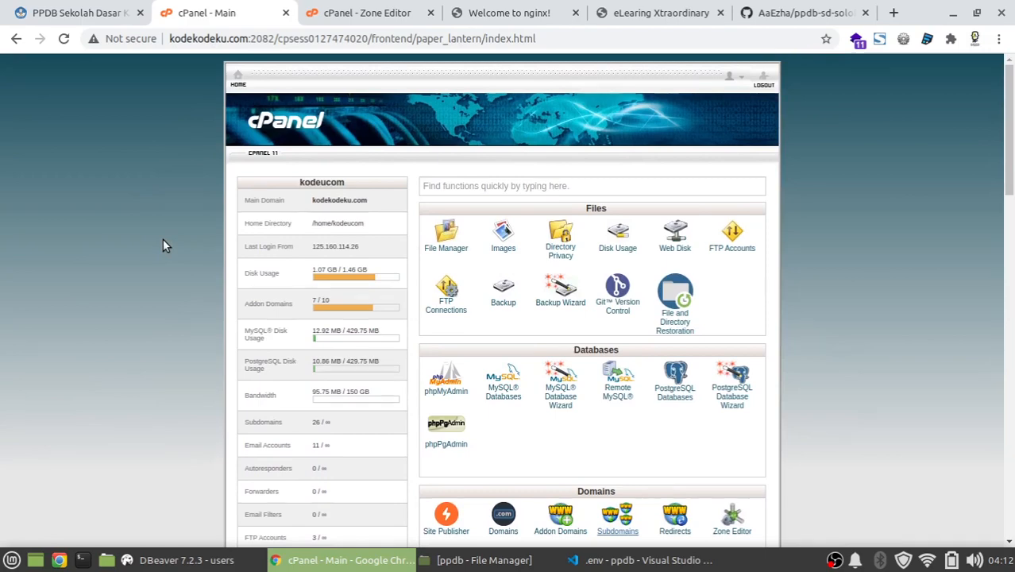
scroll(162, 245, "down", 3)
scroll(163, 245, "up", 3)
scroll(861, 260, "down", 3)
scroll(855, 261, "down", 6)
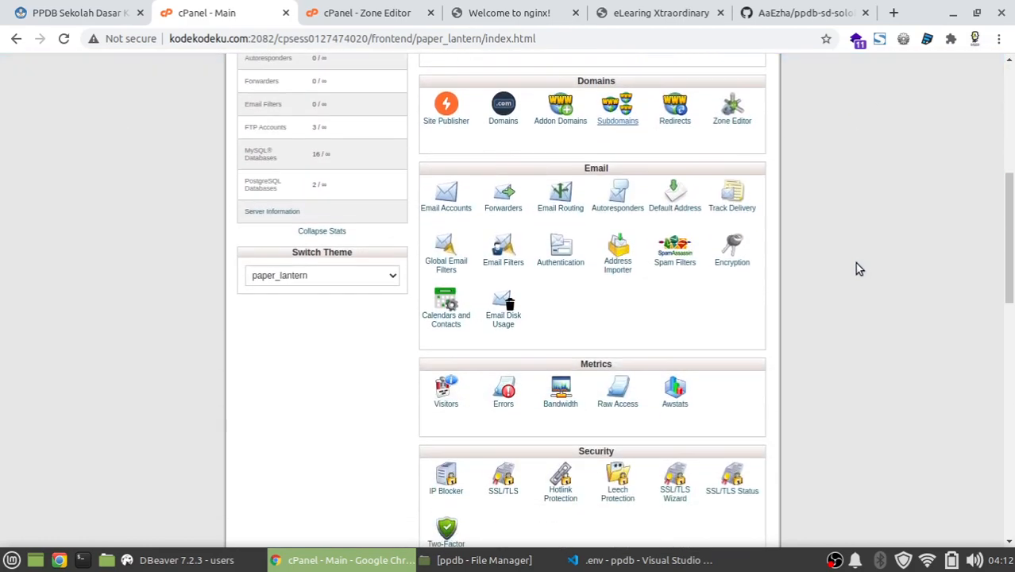
scroll(855, 269, "down", 3)
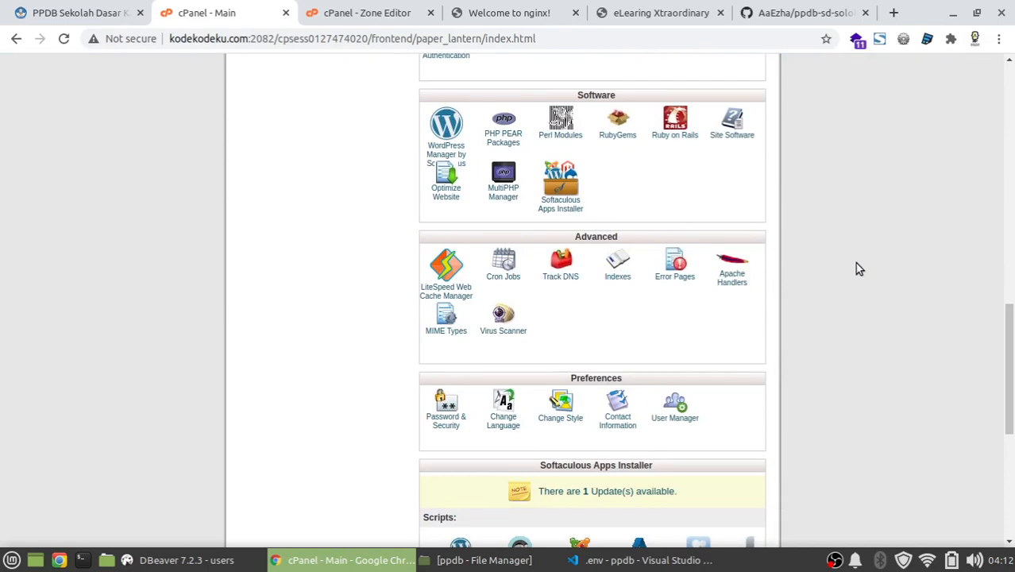
scroll(855, 263, "down", 1)
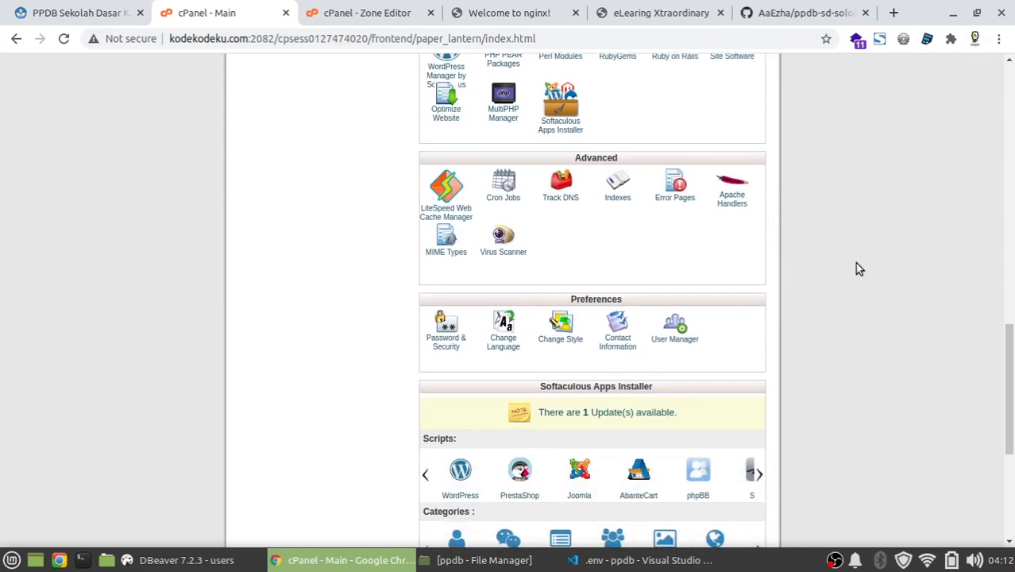
scroll(855, 262, "up", 3)
scroll(855, 262, "up", 5)
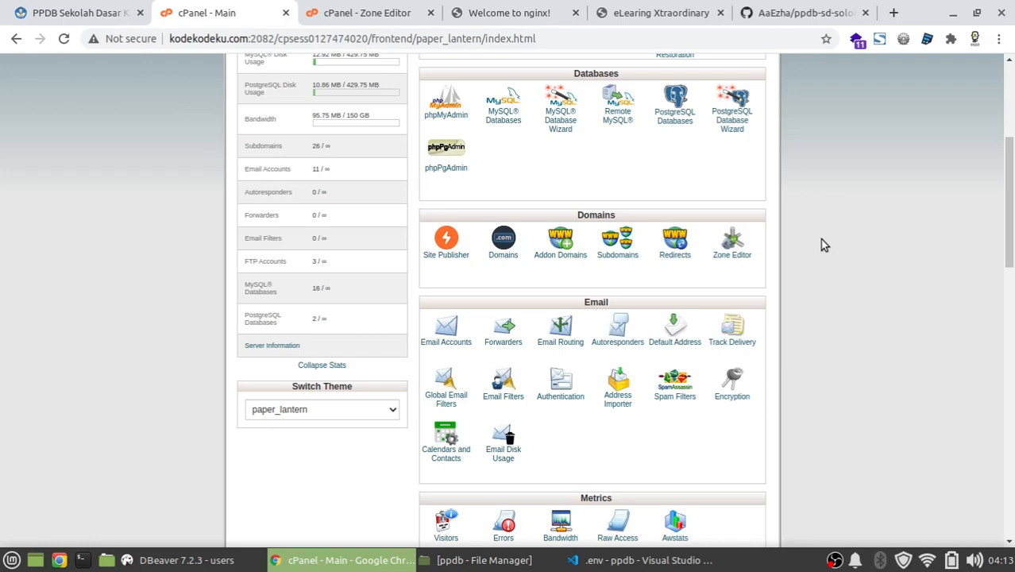
scroll(820, 239, "up", 3)
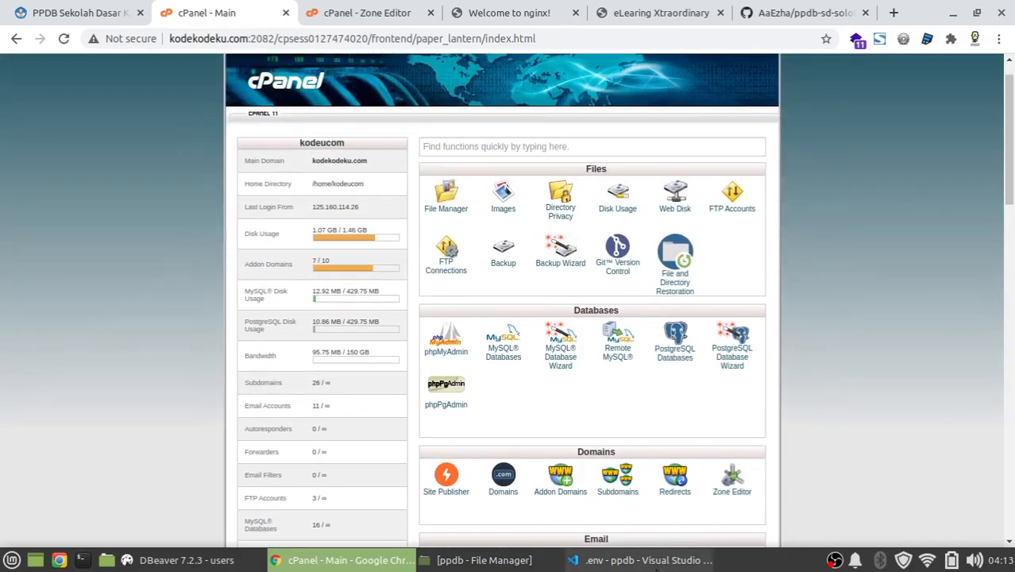
- Check the push progress in the Visual Studio Code terminal and return to the database and domain tools in cPanel
left_click(648, 560)
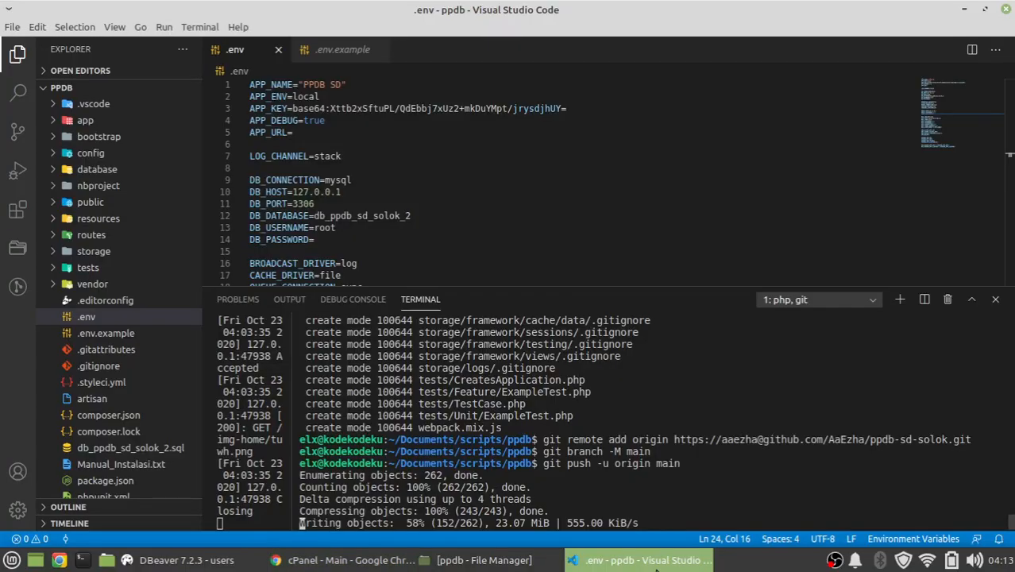
left_click(648, 560)
scroll(160, 208, "up", 1)
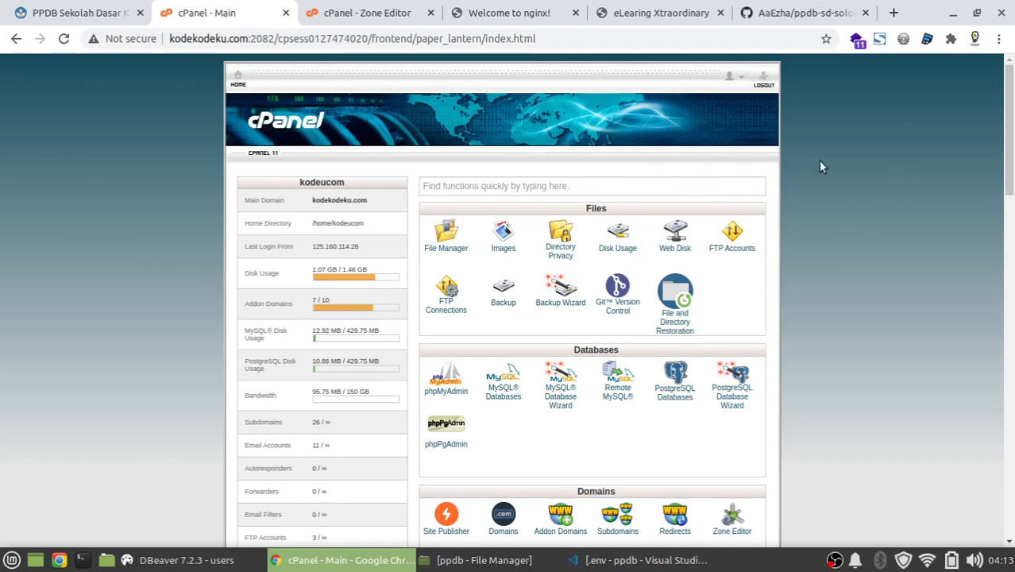
scroll(826, 230, "down", 5)
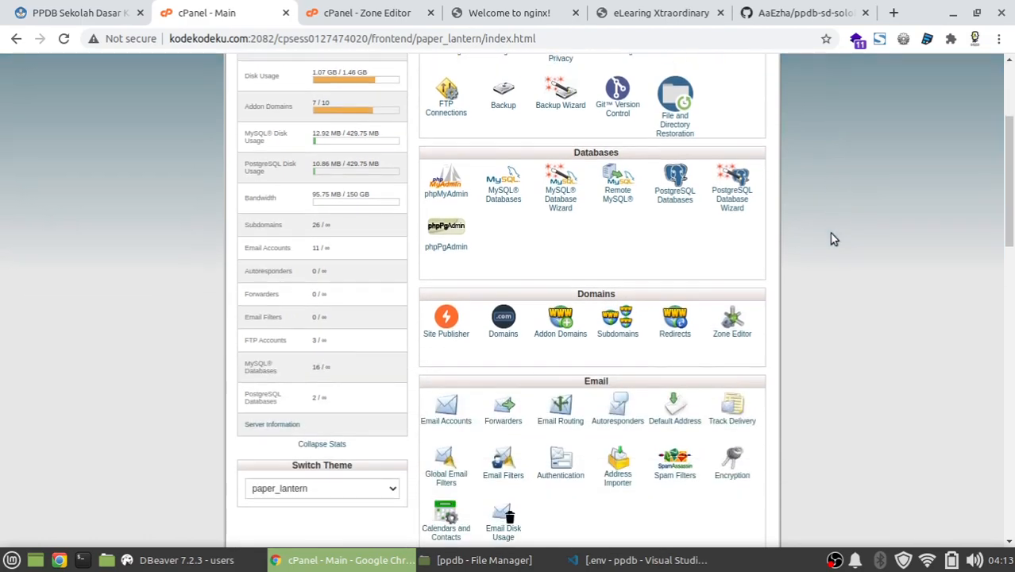
scroll(830, 239, "down", 2)
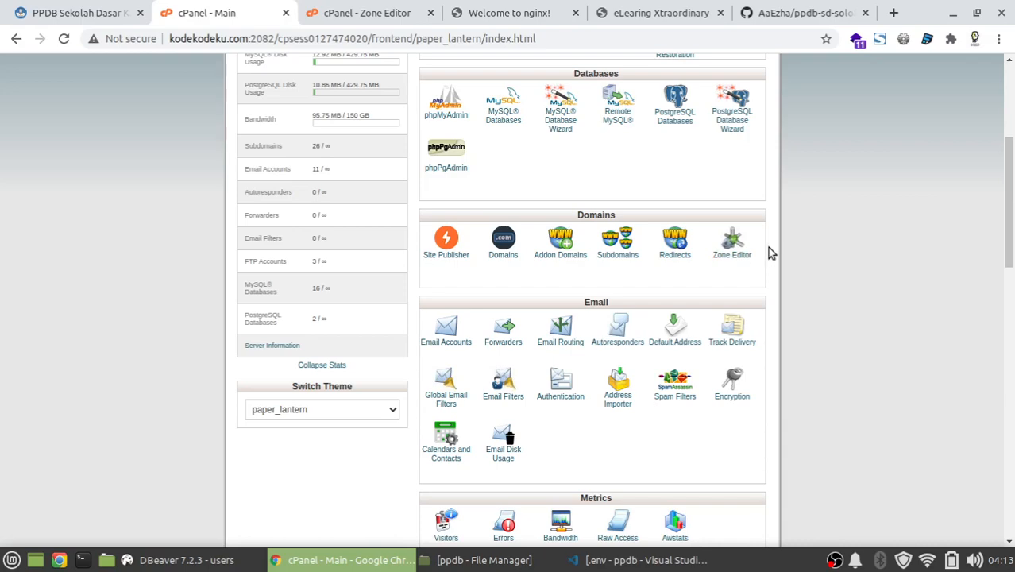
scroll(771, 253, "up", 3)
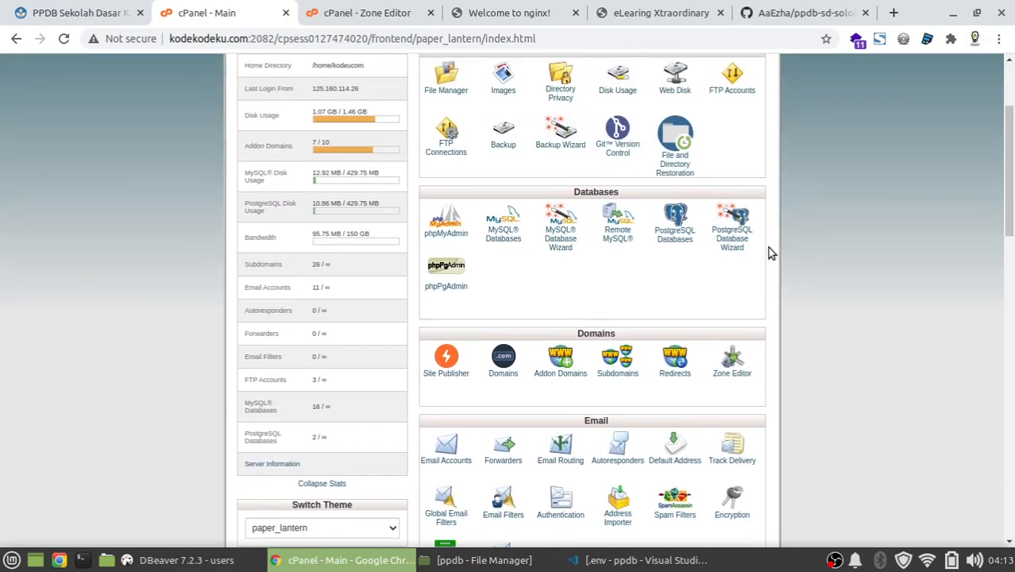
scroll(771, 253, "up", 3)
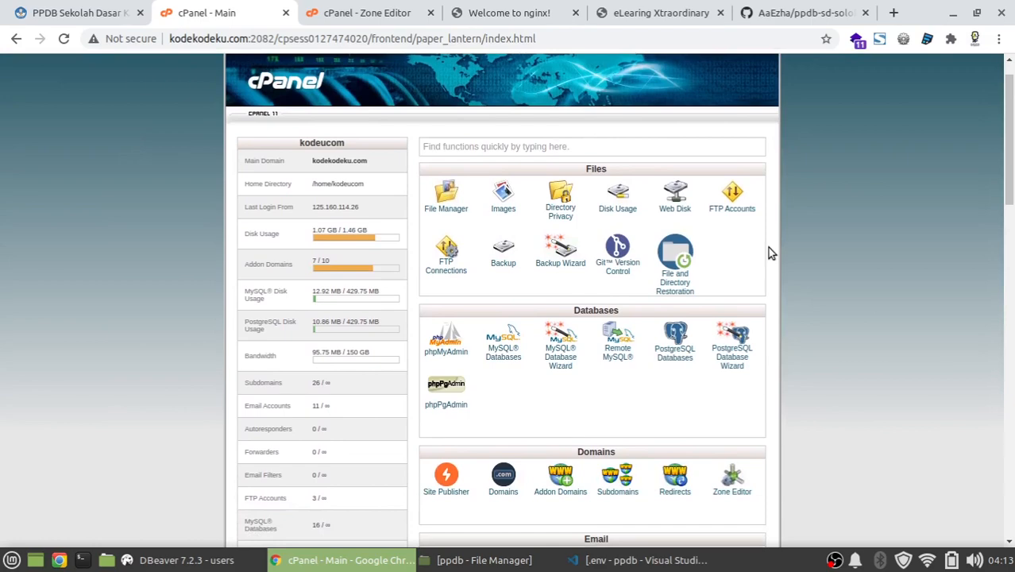
scroll(769, 252, "down", 1)
scroll(769, 253, "up", 2)
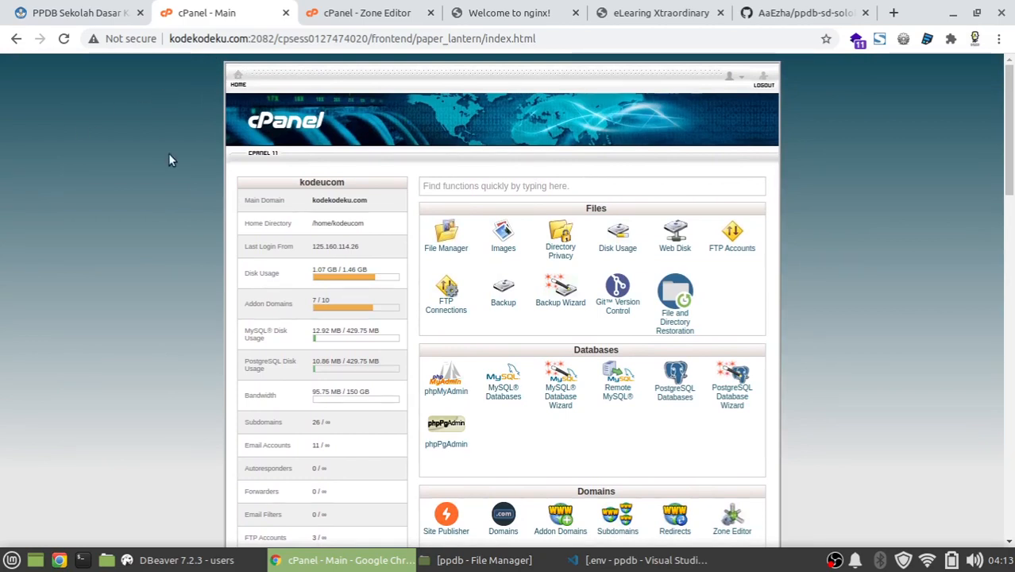
- View the ppdb-sd-solok repository page on GitHub and check the push progress in the Visual Studio Code terminal
left_click(790, 16)
scroll(572, 219, "up", 5)
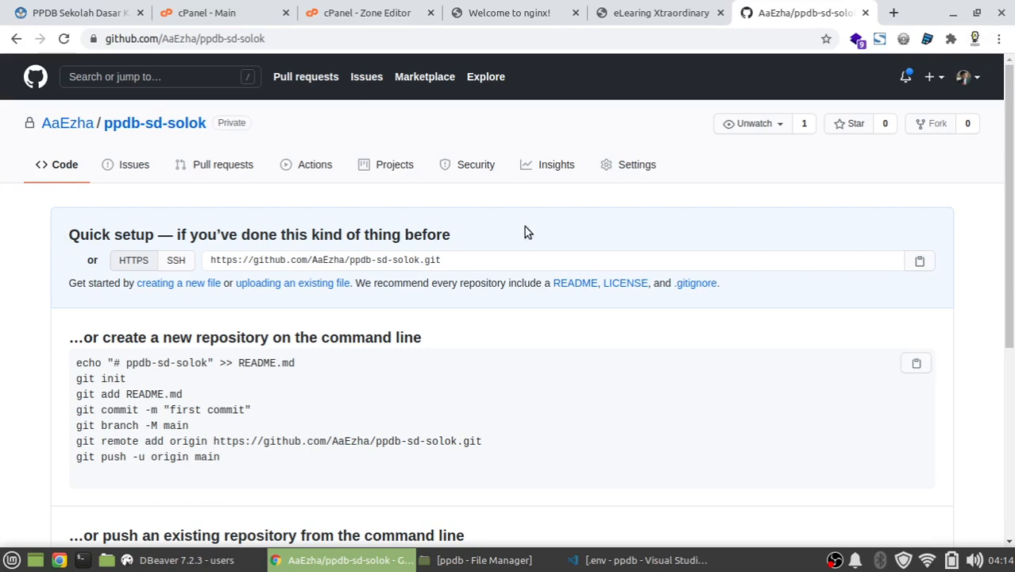
left_click(618, 562)
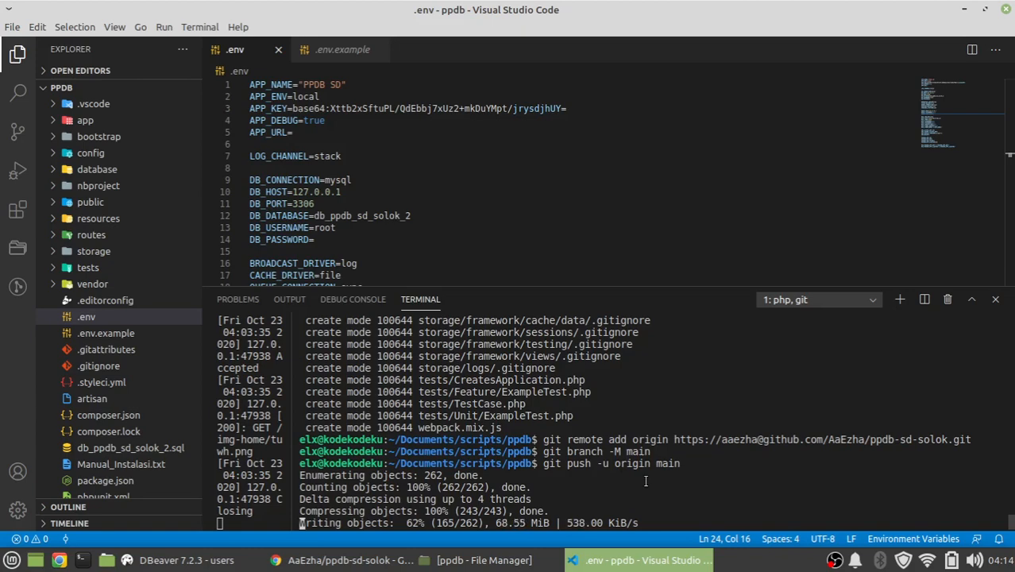
scroll(646, 480, "up", 4)
scroll(645, 480, "down", 4)
left_click(358, 560)
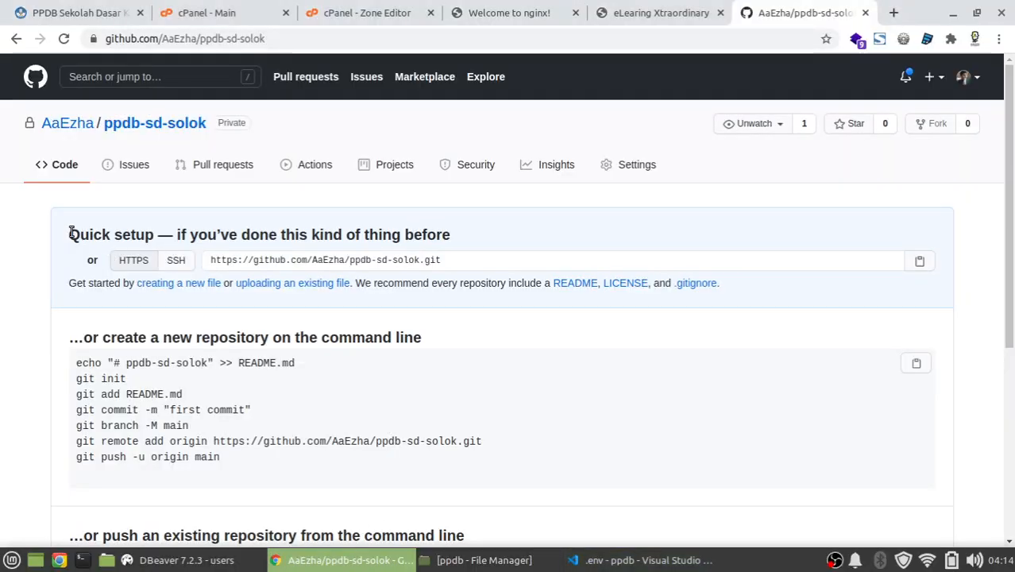
left_click_drag(69, 234, 478, 233)
left_click(479, 233)
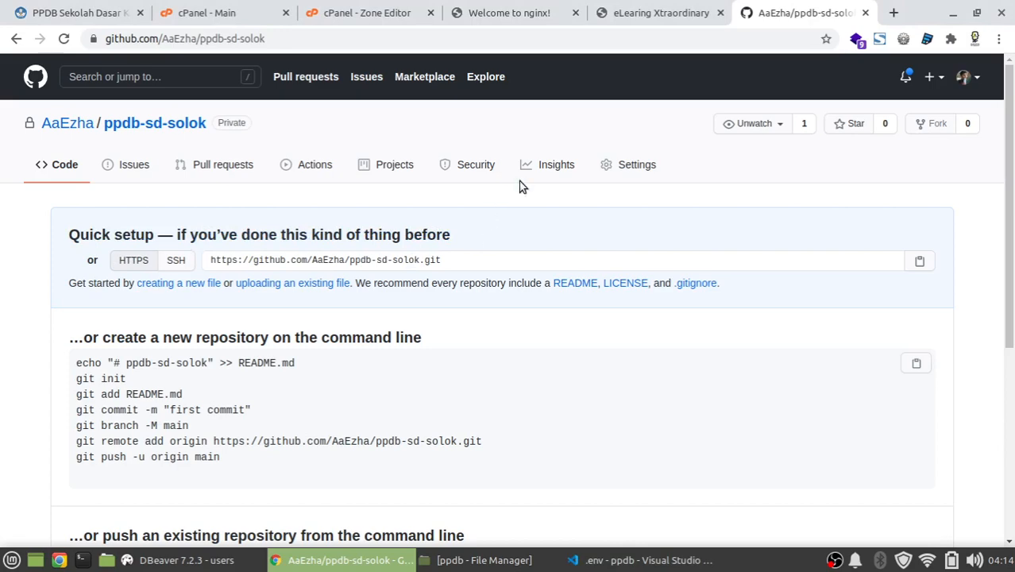
left_click(613, 16)
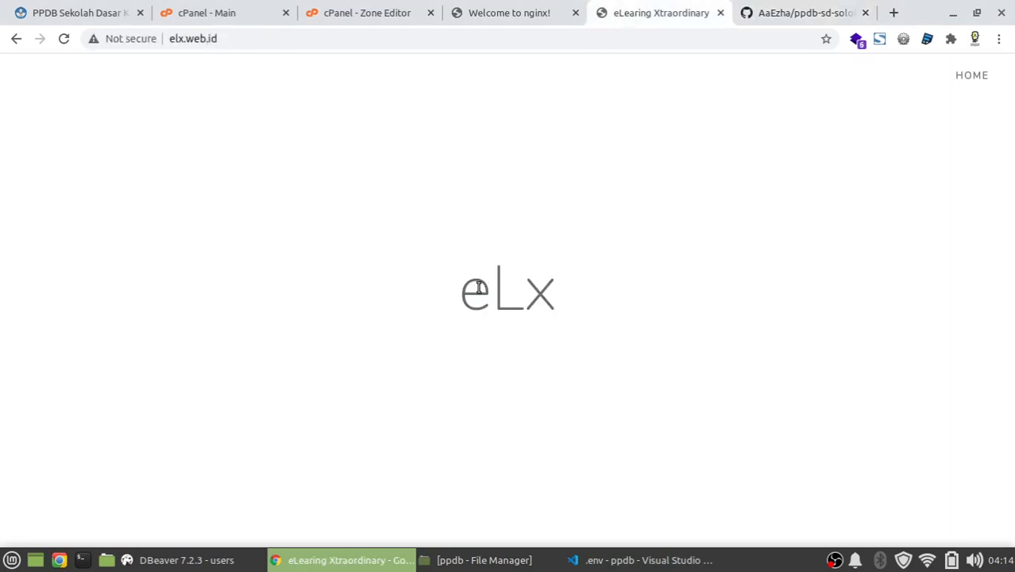
- Open Addon Domains in cPanel and review the existing addon domains and the form for creating a new one
left_click(256, 18)
scroll(794, 318, "down", 3)
scroll(795, 334, "down", 2)
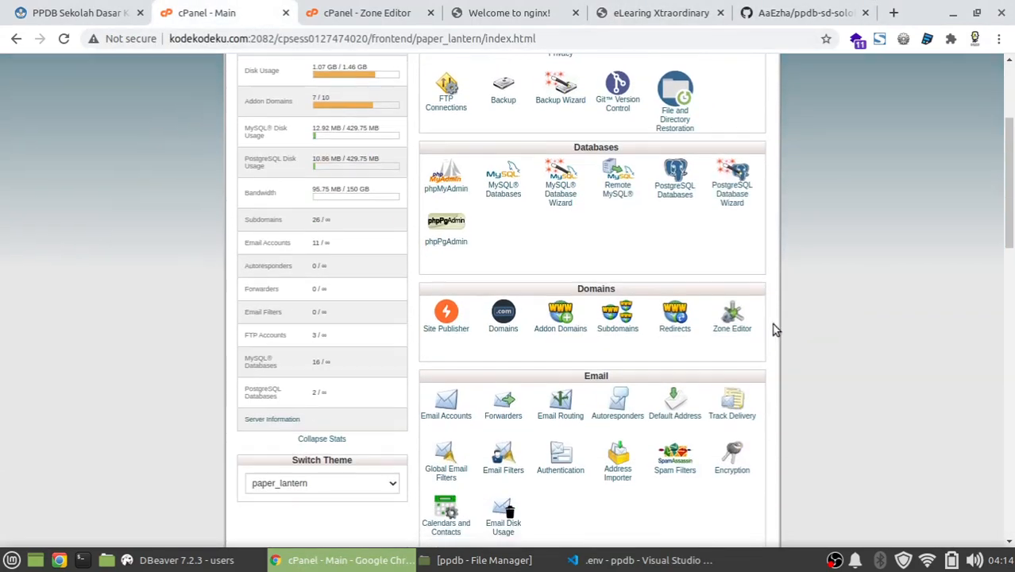
left_click(560, 216)
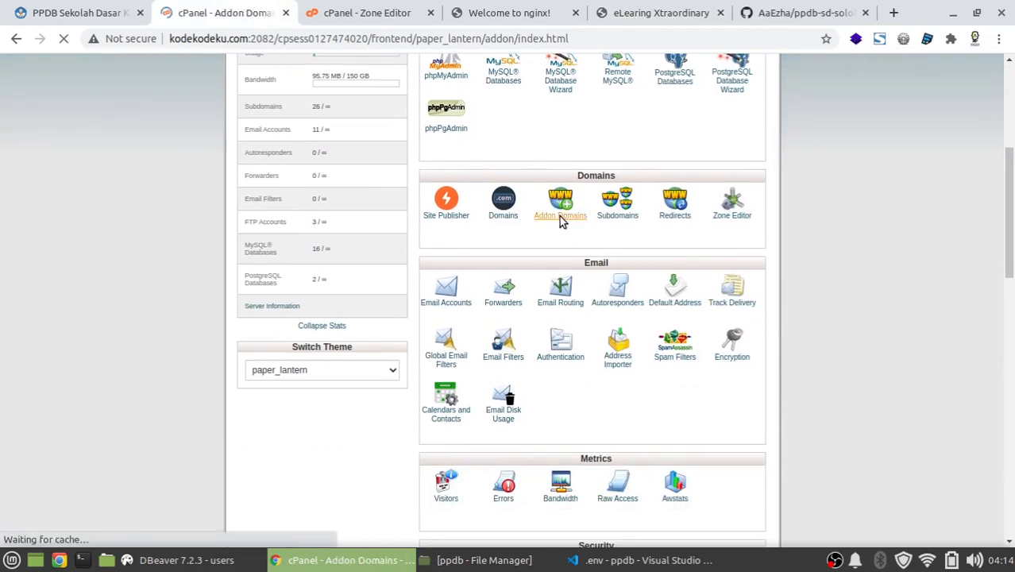
scroll(560, 220, "down", 6)
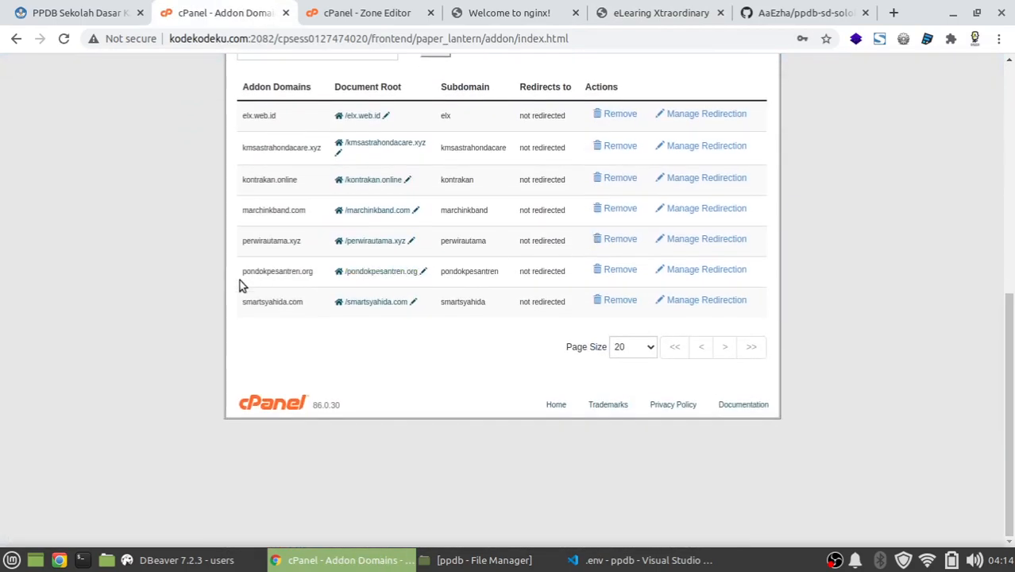
scroll(240, 284, "up", 1)
left_click_drag(243, 155, 284, 156)
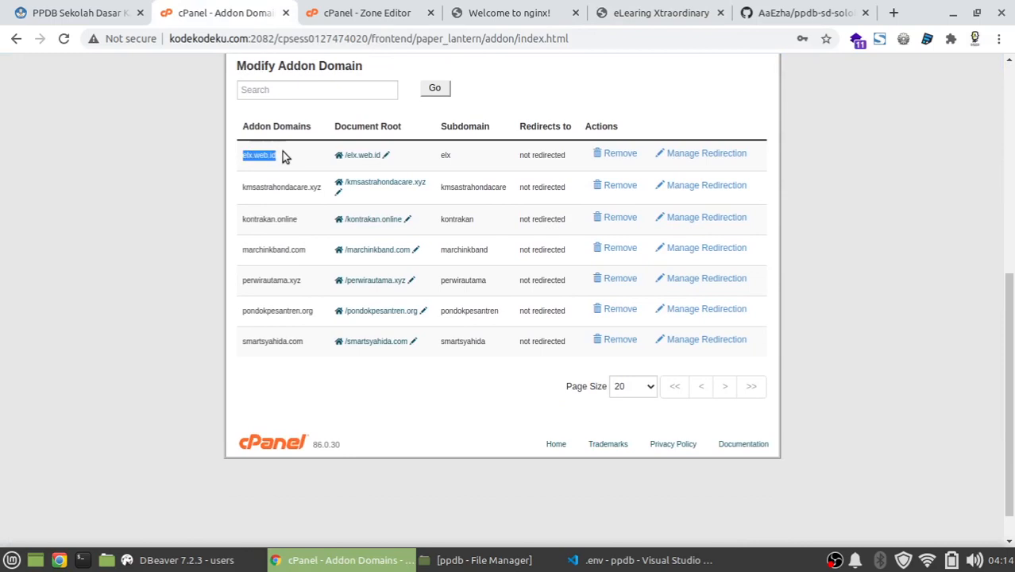
left_click(283, 157)
scroll(279, 217, "up", 5)
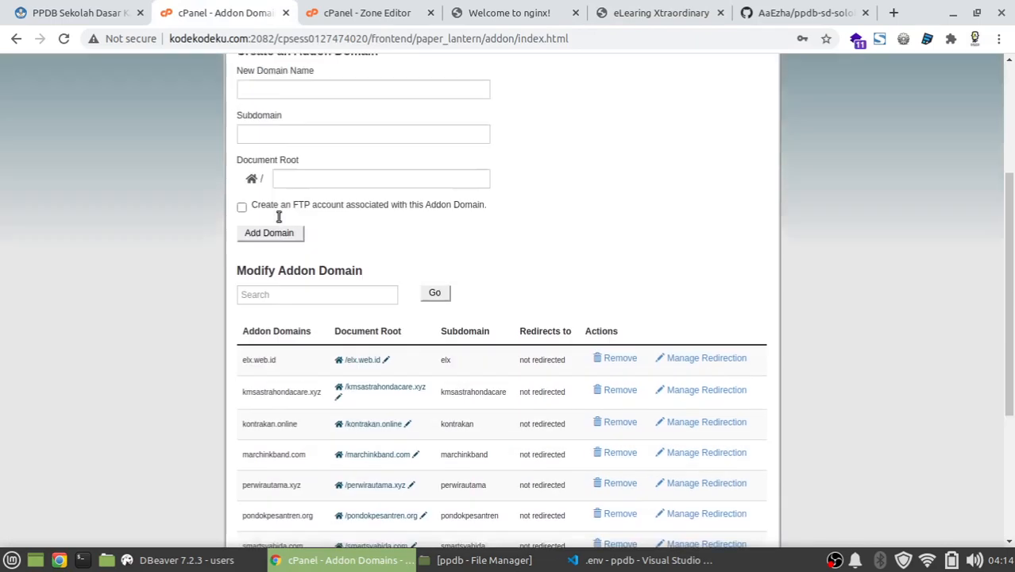
left_click(297, 238)
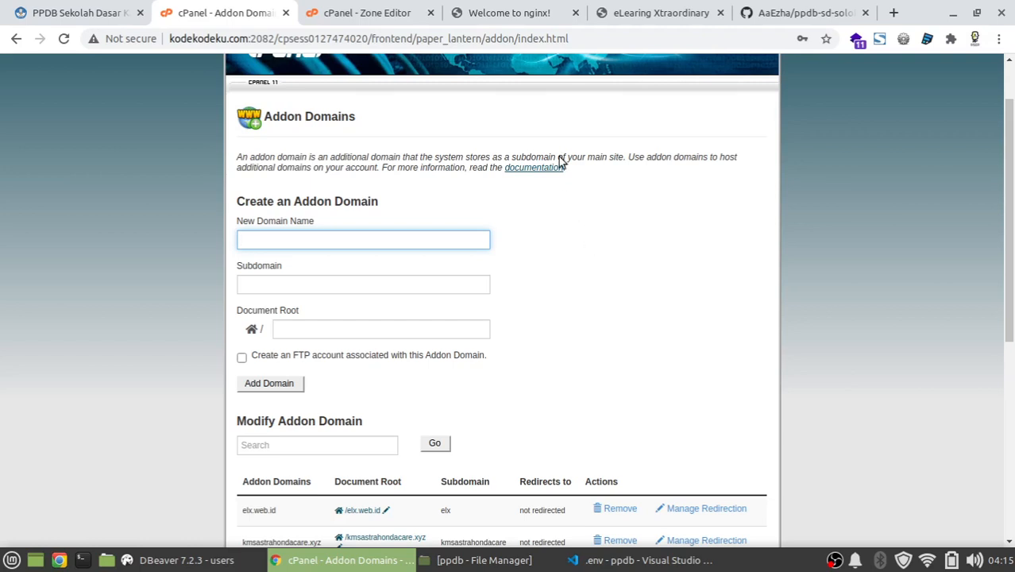
- View the nginx welcome page at 103.146.203.47 and check the push progress in the Visual Studio Code terminal again
left_click(482, 11)
left_click(284, 112)
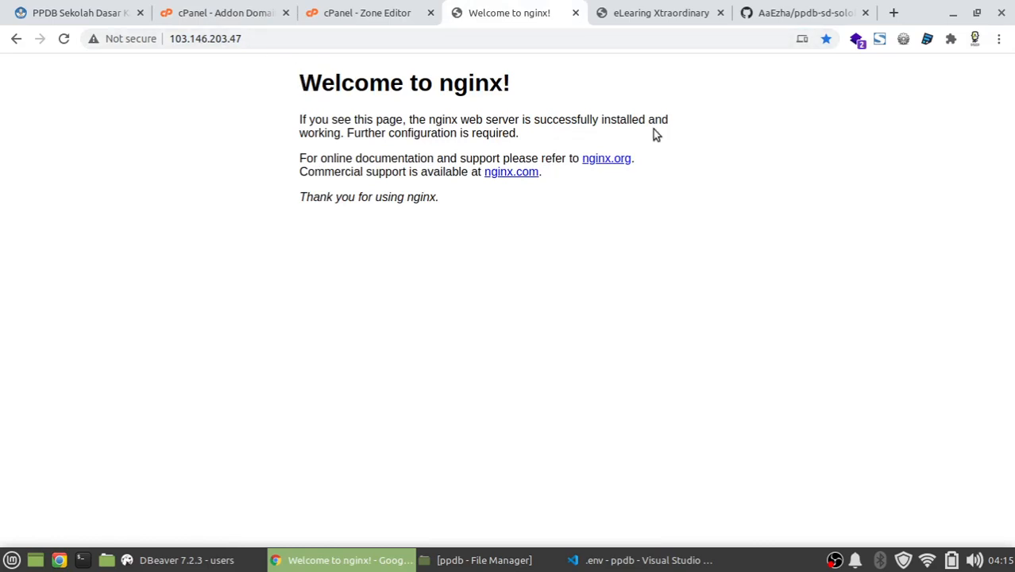
left_click(673, 561)
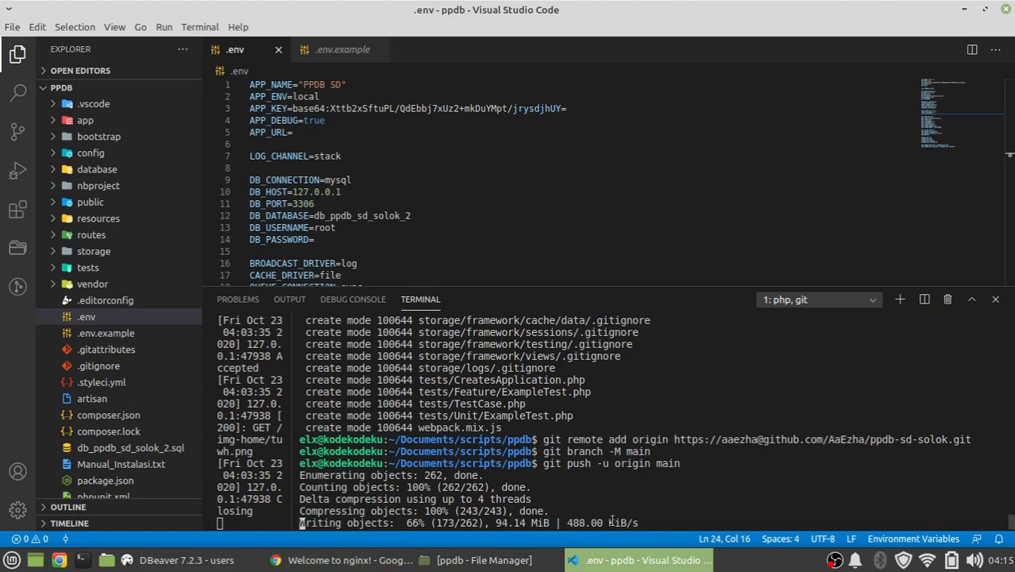
- Switch to the browser and look over the local PPDB SD Solok site, the nginx page and the GitHub repository page
key("alt+Tab")
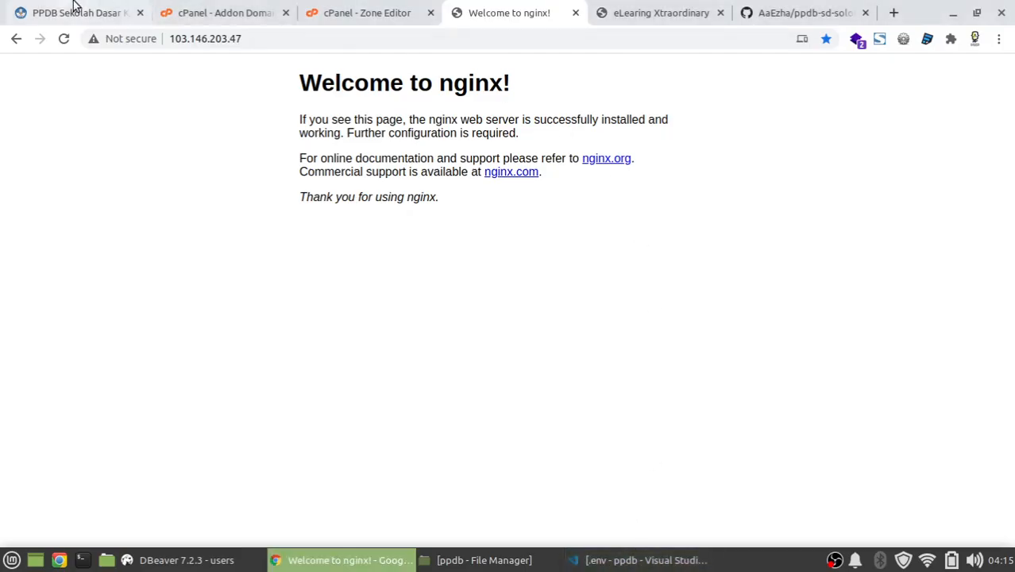
left_click(75, 11)
scroll(397, 254, "down", 15)
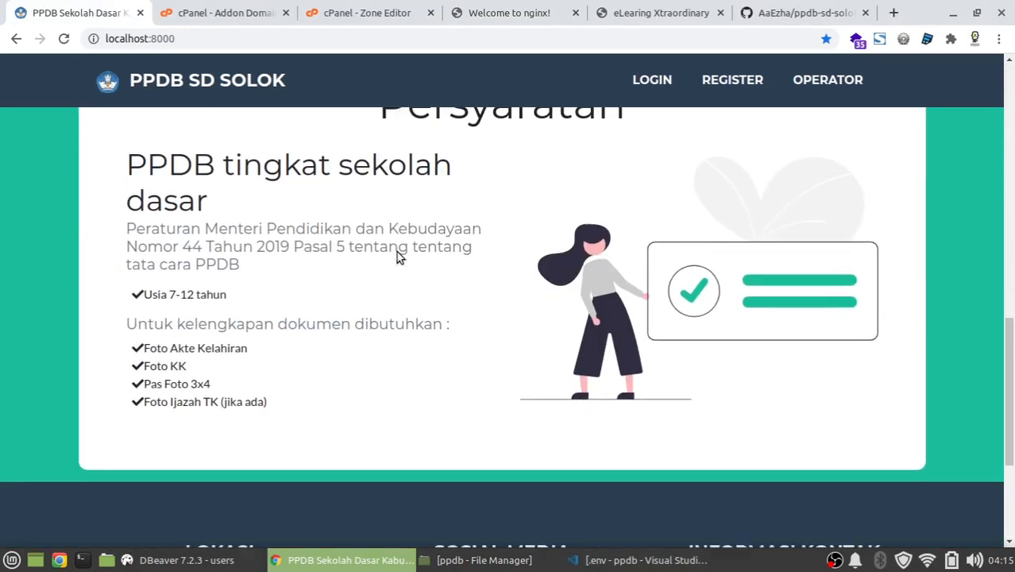
scroll(397, 254, "up", 15)
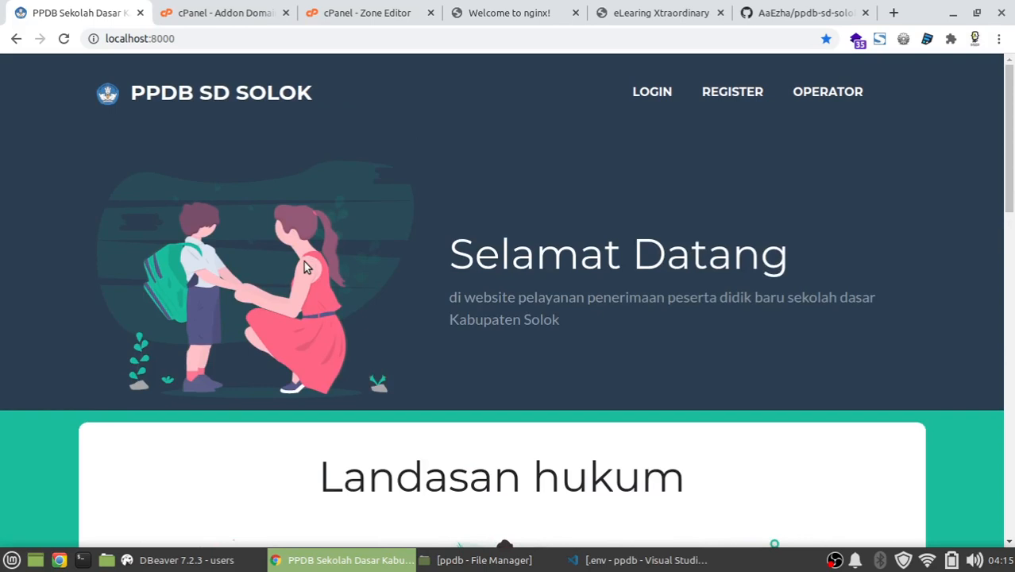
left_click(514, 22)
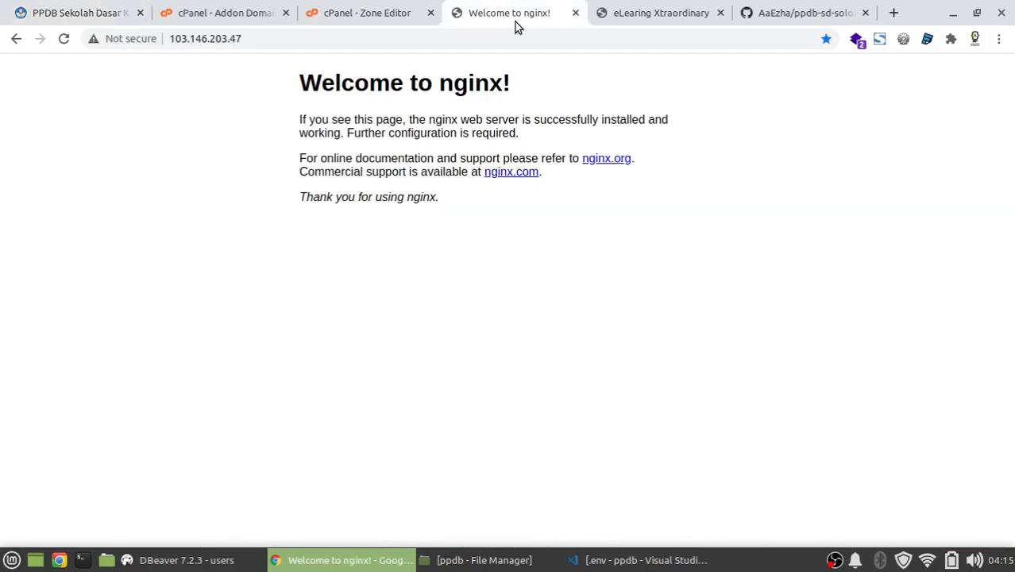
left_click(687, 24)
left_click(750, 16)
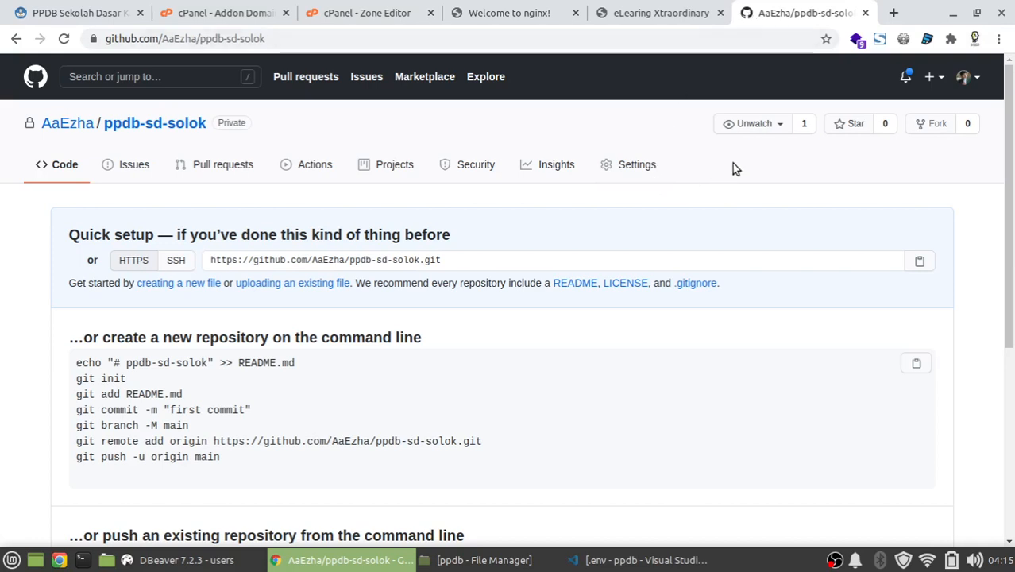
- Return to the cPanel main page, open Email Accounts and look through the existing accounts
left_click(227, 8)
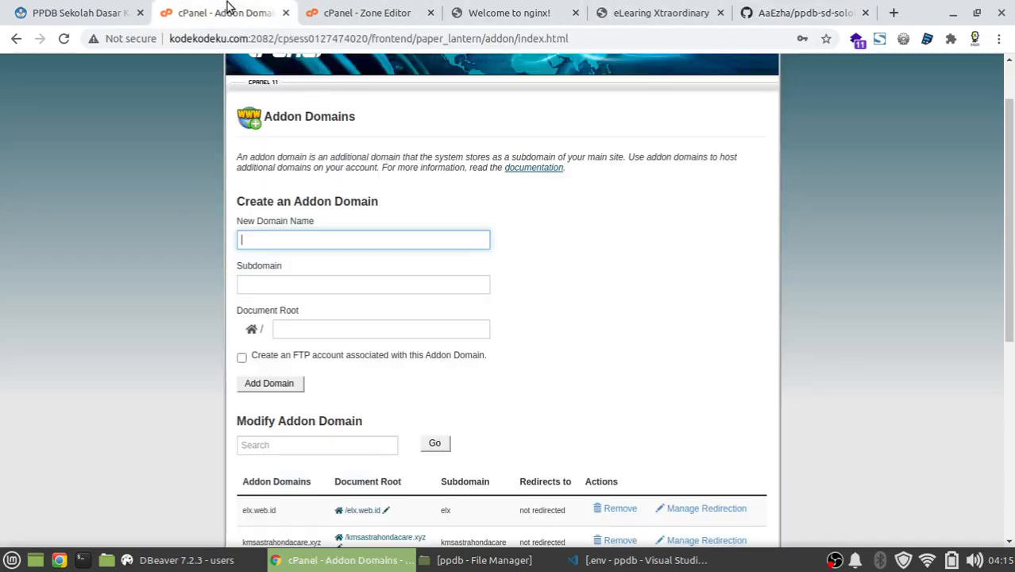
scroll(178, 140, "up", 2)
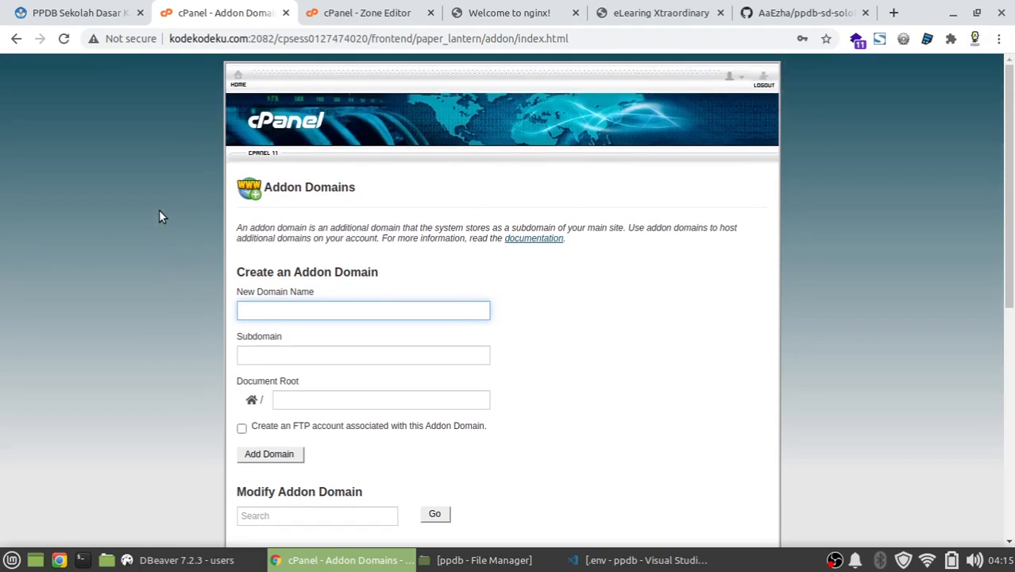
left_click(232, 78)
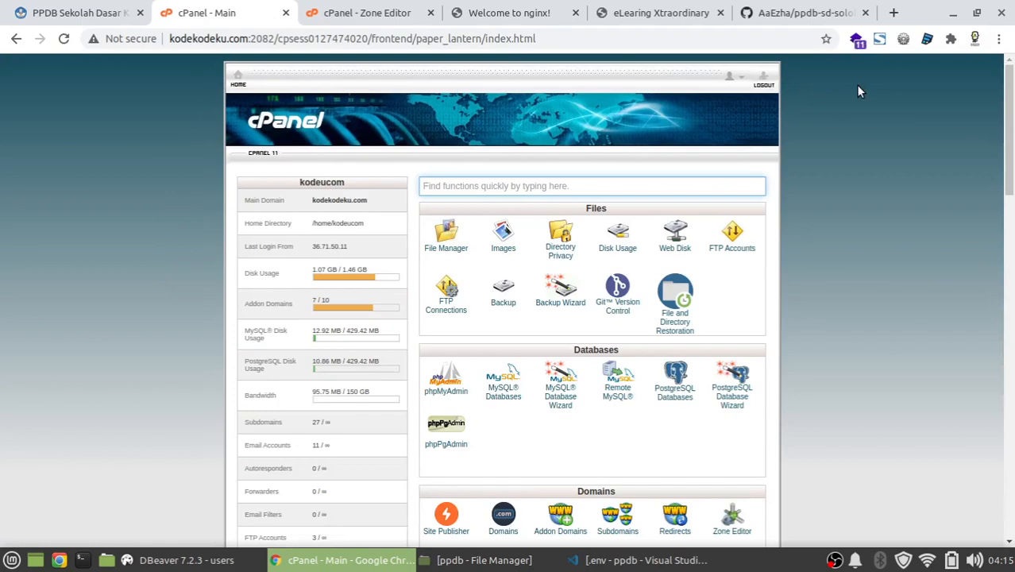
scroll(857, 154, "down", 5)
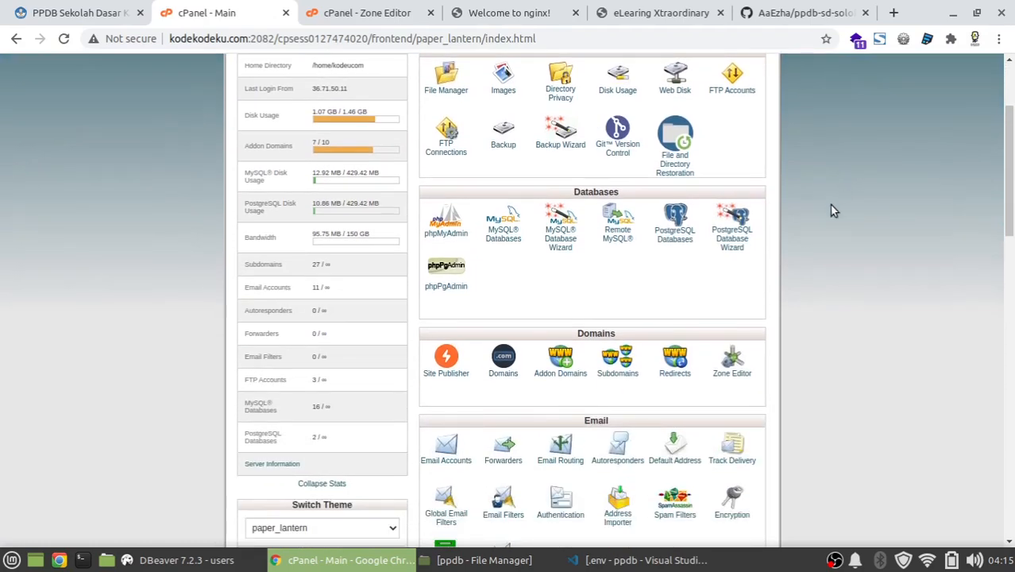
scroll(810, 212, "down", 4)
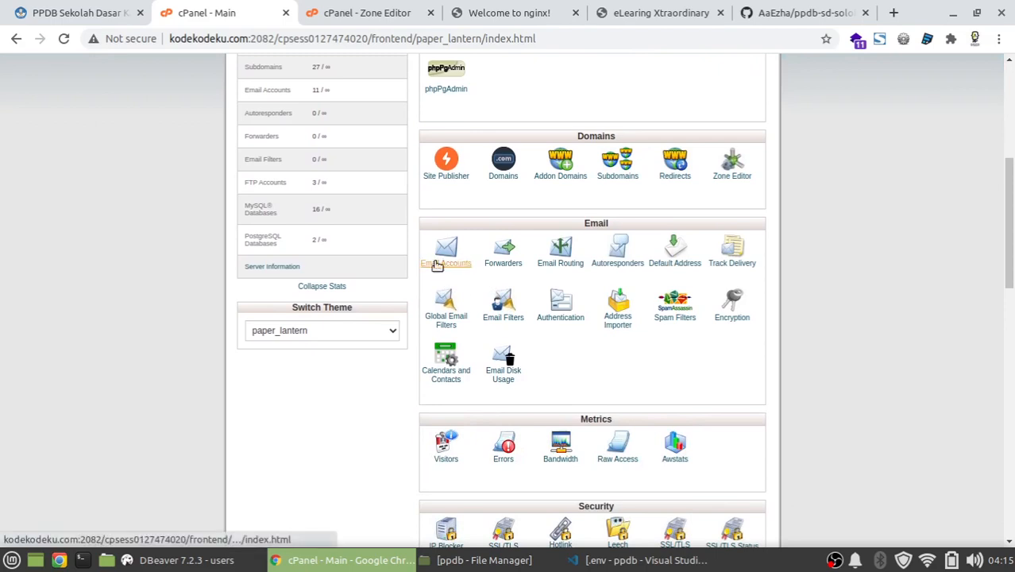
left_click(459, 266)
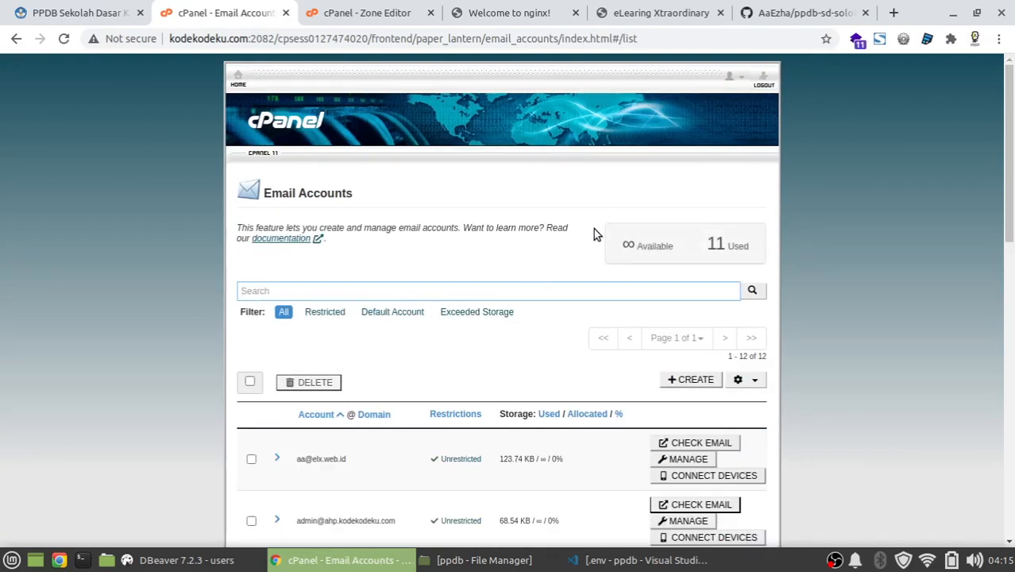
scroll(503, 320, "down", 3)
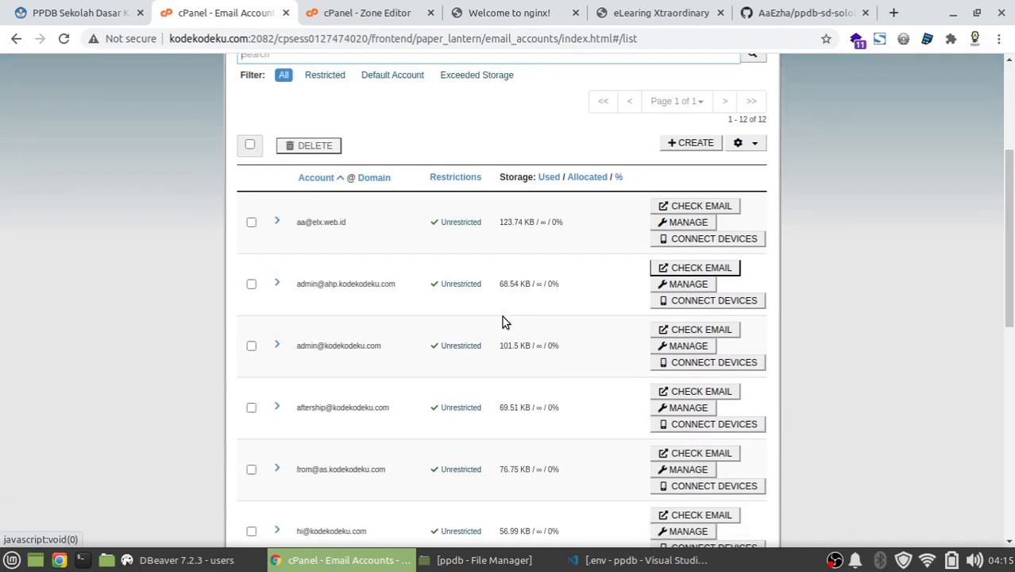
scroll(451, 272, "up", 3)
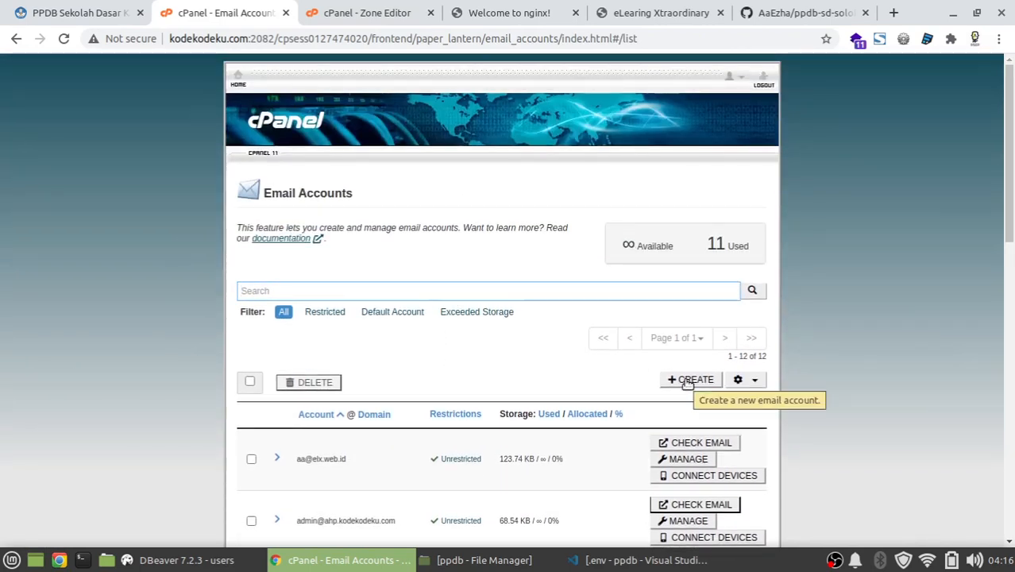
- Start a new email account on the domain ppdb-sd-solok.kodekodeku.com with the username admin
left_click(673, 381)
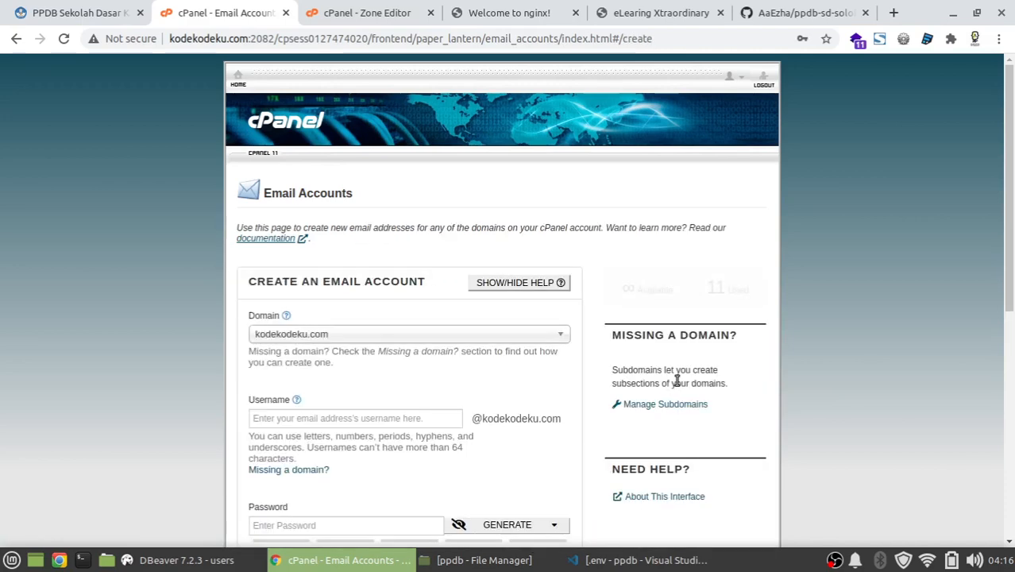
scroll(544, 295, "down", 2)
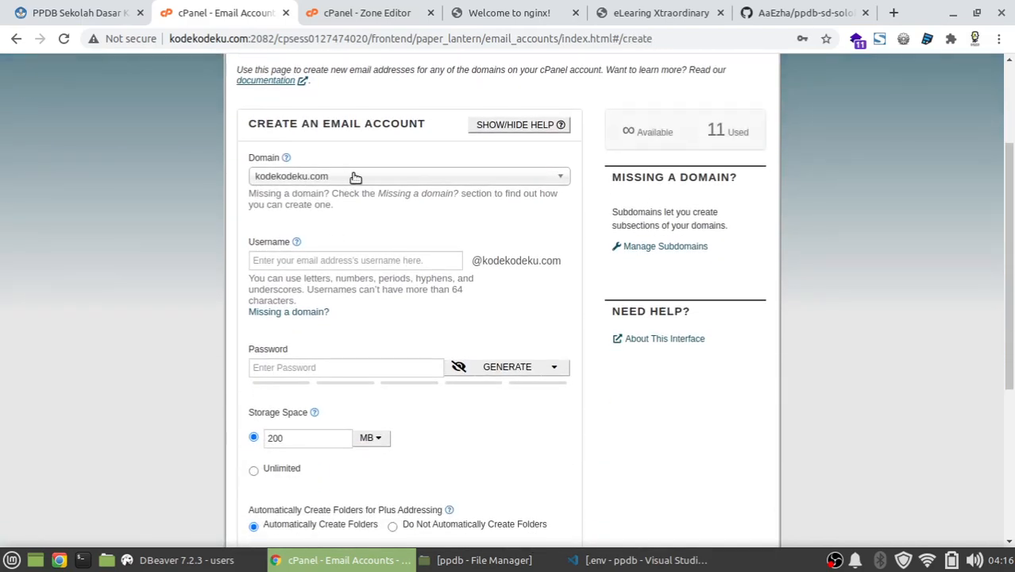
left_click(355, 177)
type("pp")
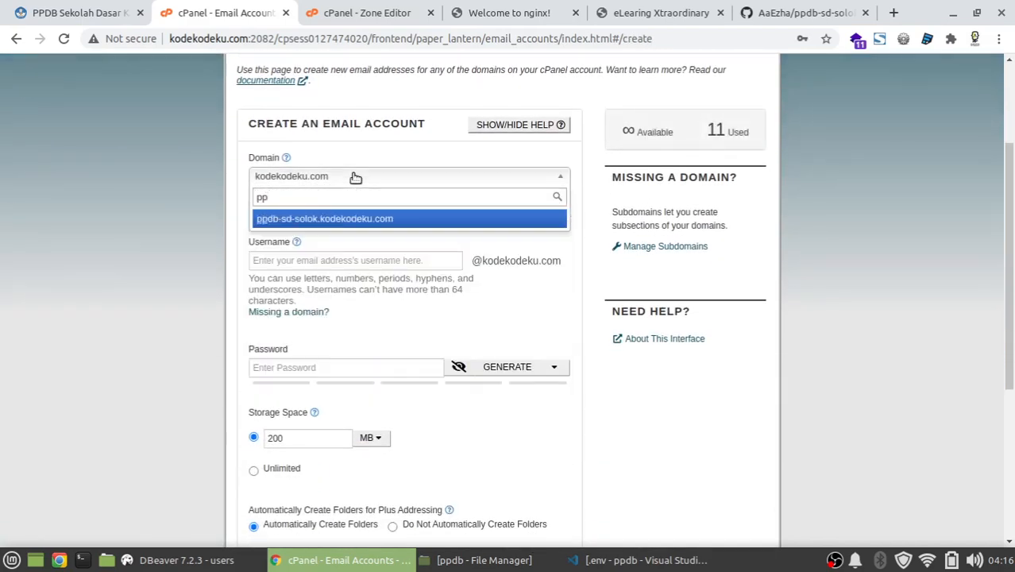
left_click(372, 220)
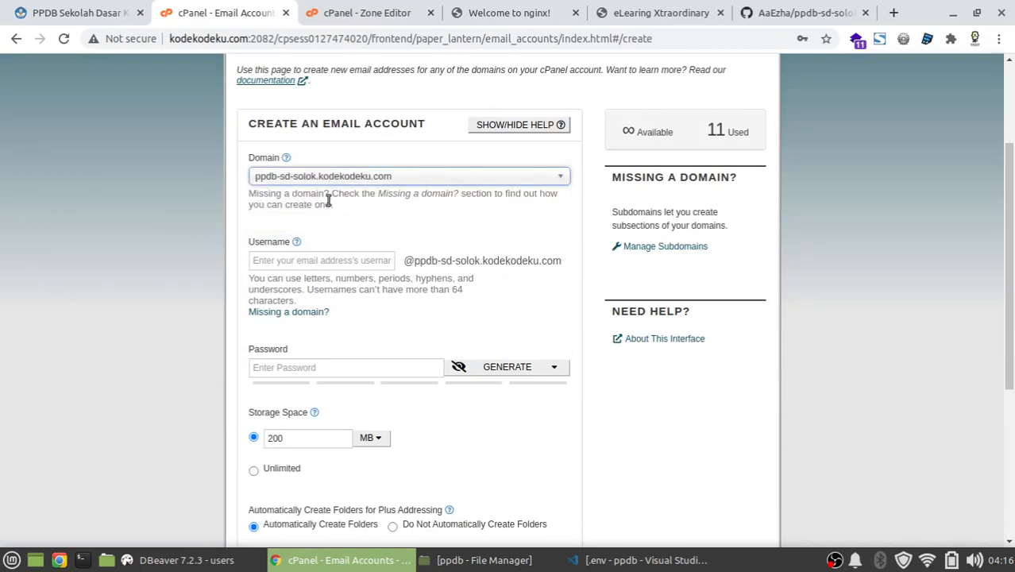
left_click(308, 262)
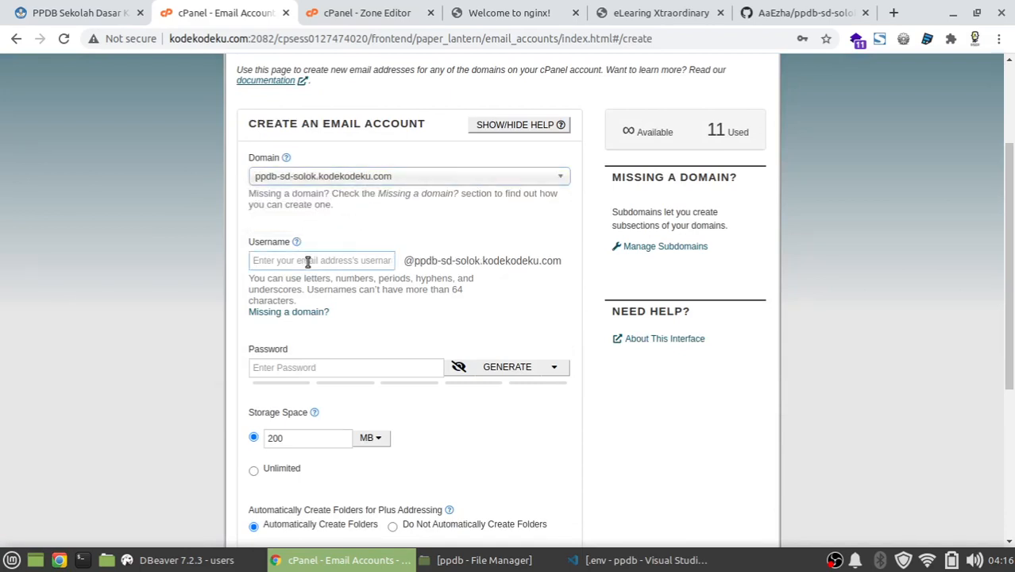
type("admin")
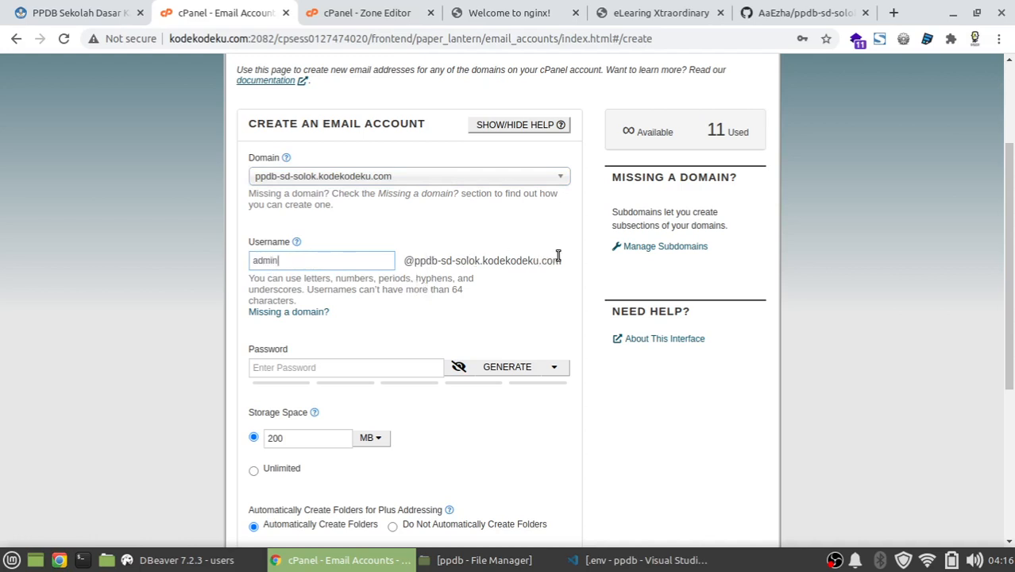
- Generate a strong password for the new email account's Password field
left_click(313, 366)
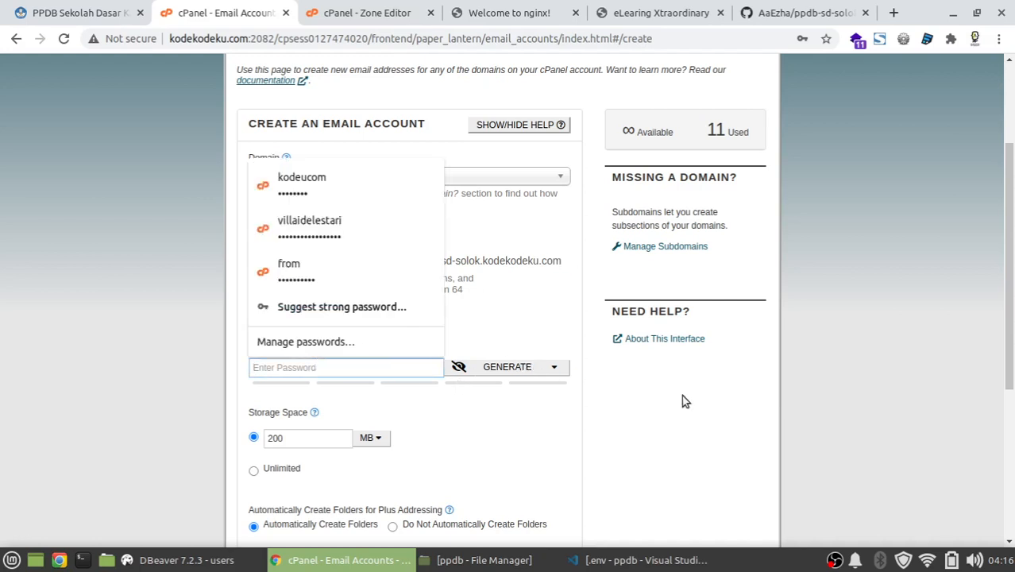
left_click(835, 367)
left_click(368, 367)
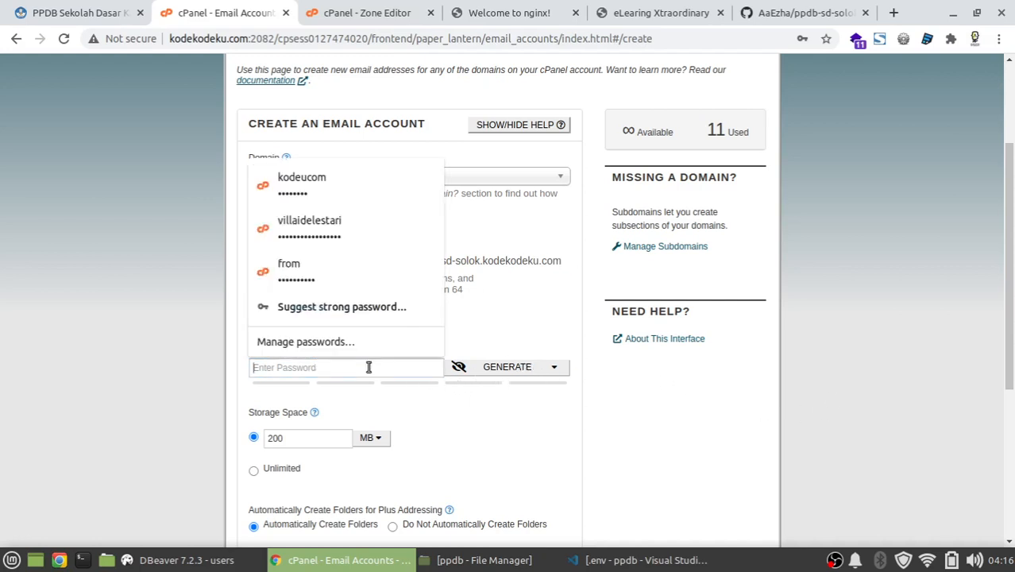
left_click(500, 367)
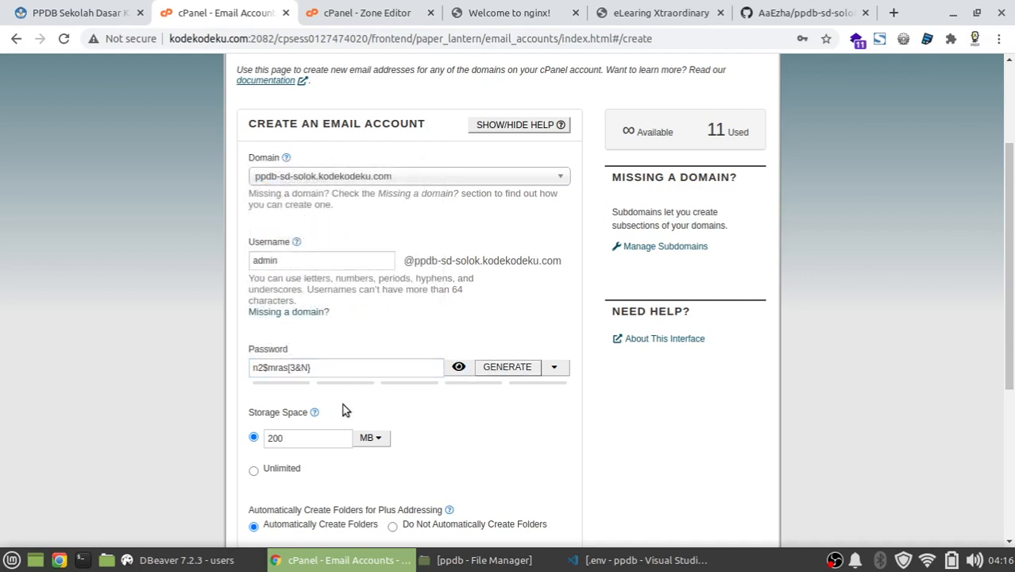
scroll(589, 407, "down", 3)
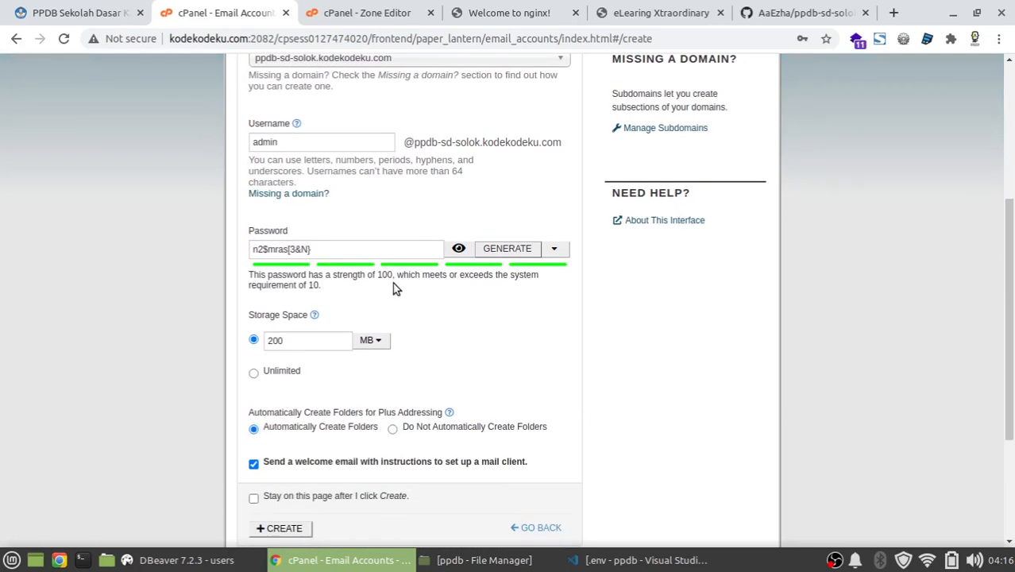
- Copy the generated account password into a new Text Editor document and return to the cPanel form
left_click_drag(366, 252, 96, 251)
key("ctrl+c")
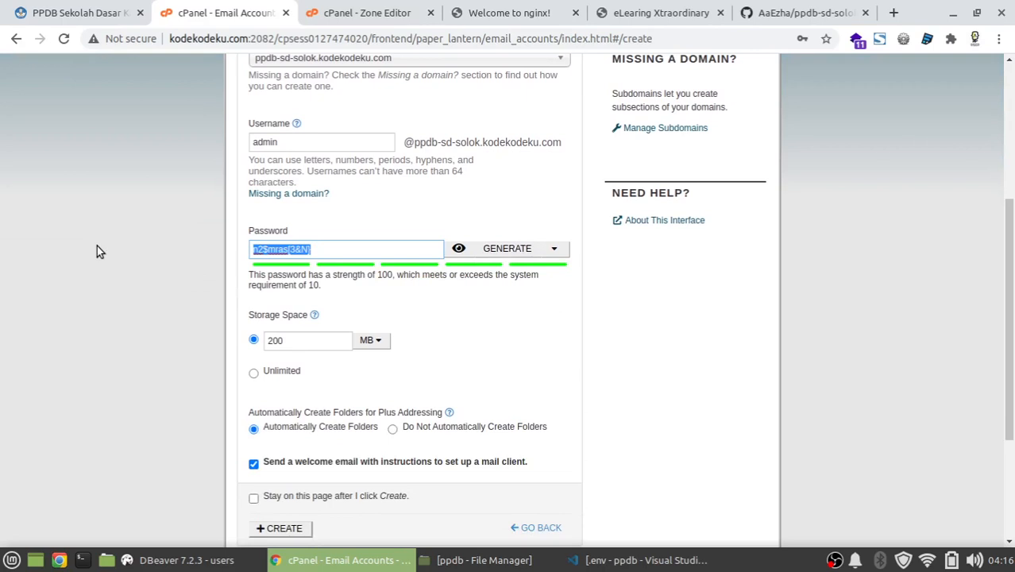
key("super")
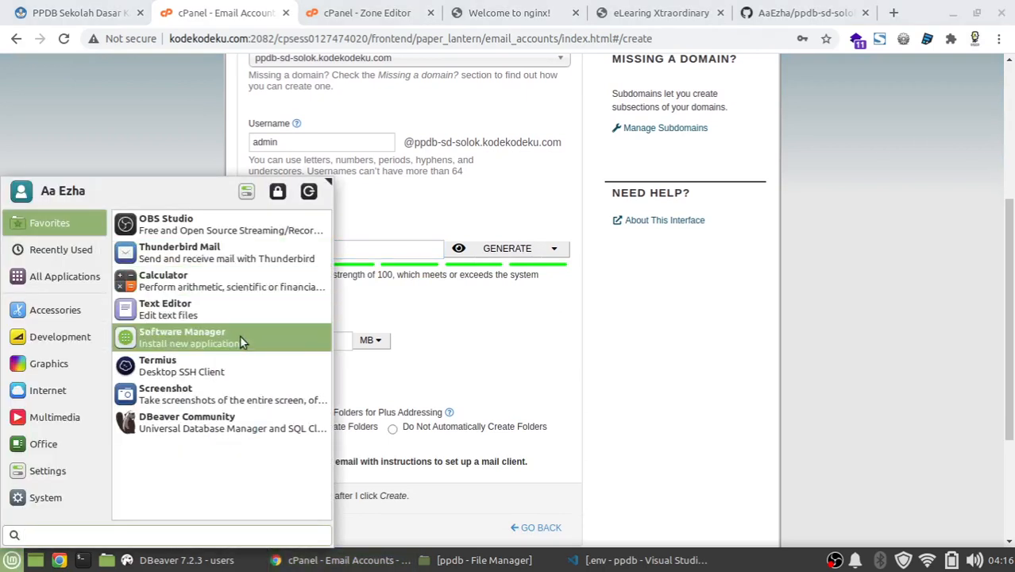
left_click(246, 308)
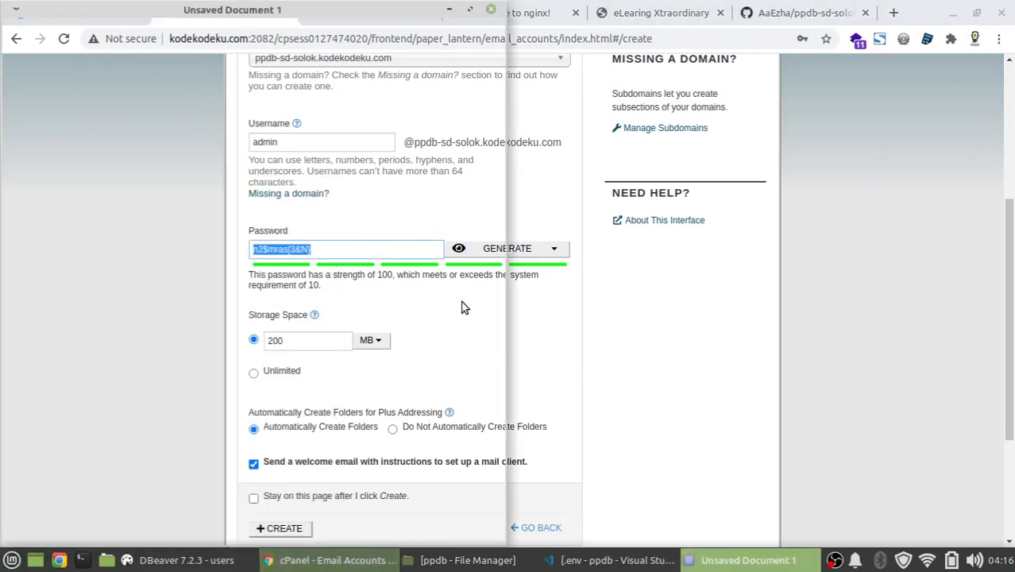
key("ctrl+v")
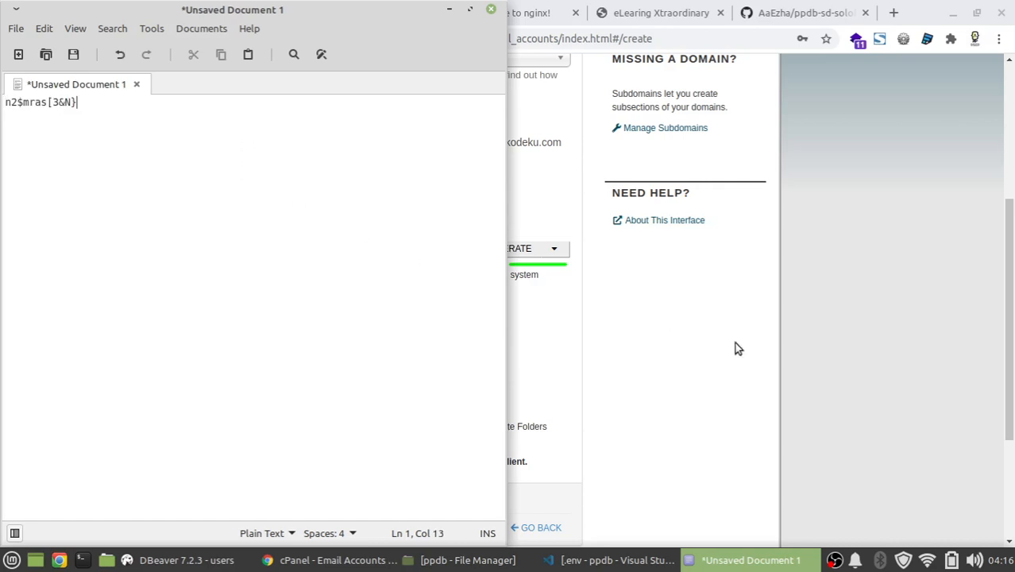
left_click(838, 324)
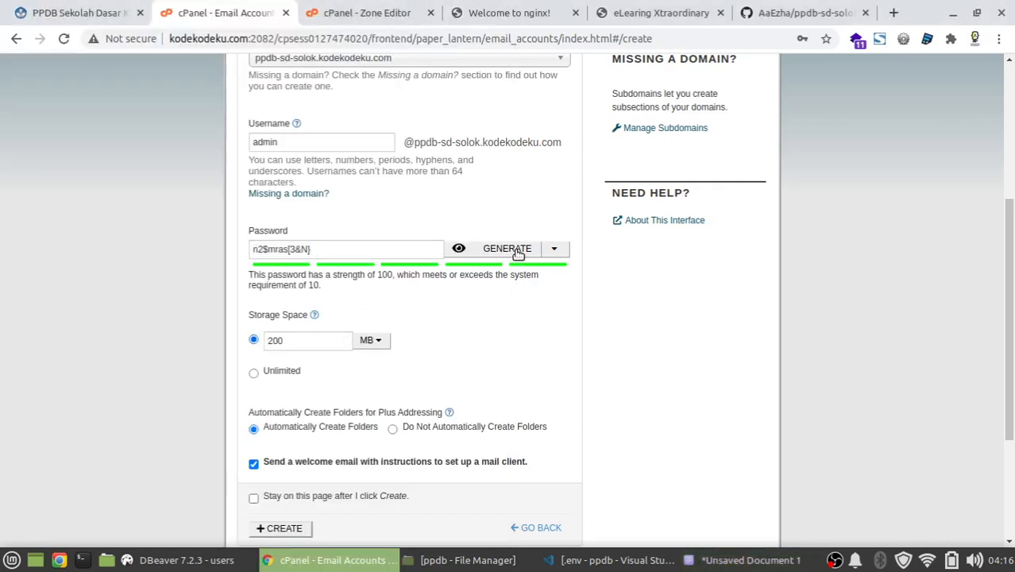
- Look at the password generator options, try a self-chosen password in the Password field and hide its characters
left_click(556, 251)
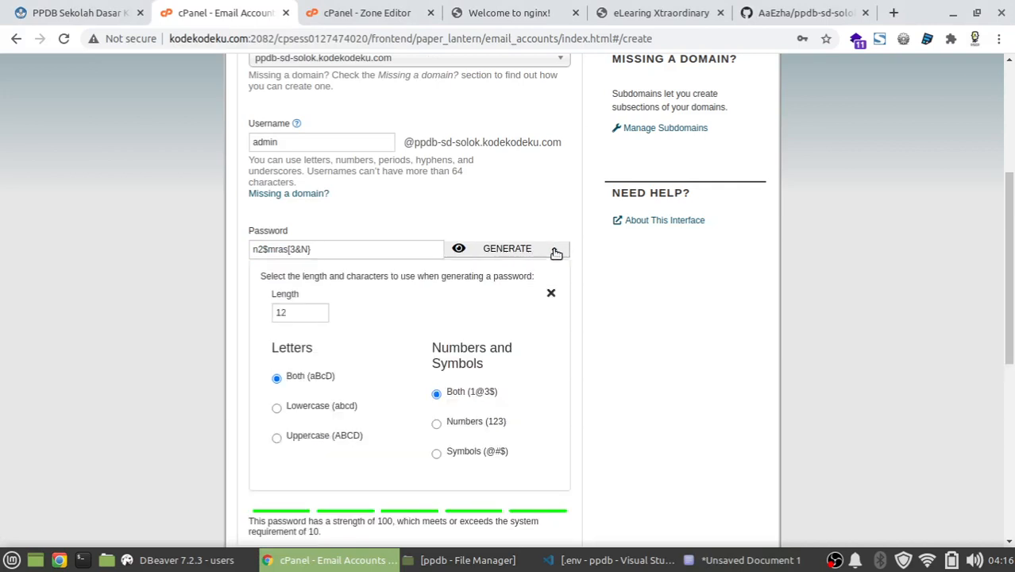
left_click(556, 251)
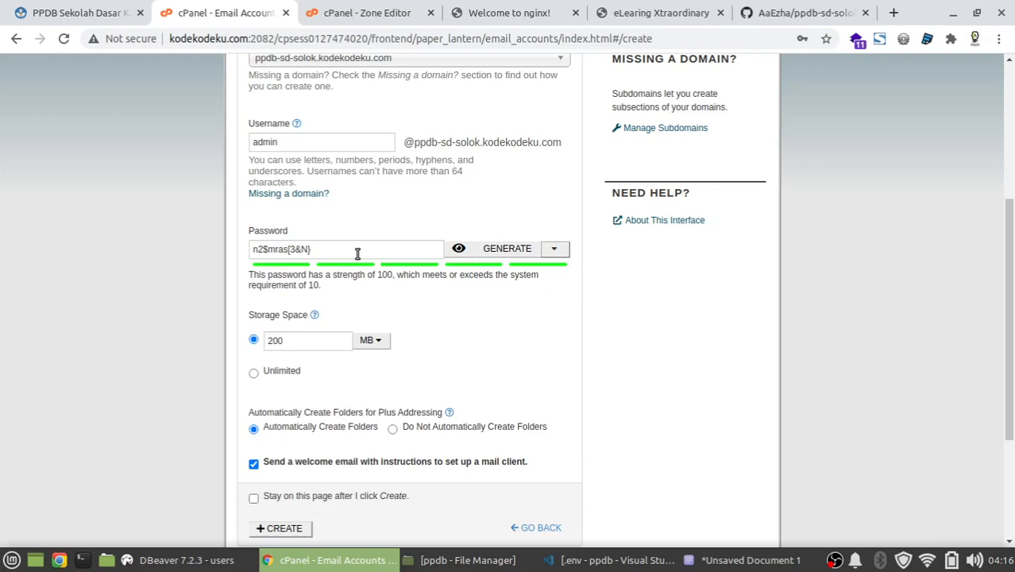
left_click_drag(355, 251, 265, 229)
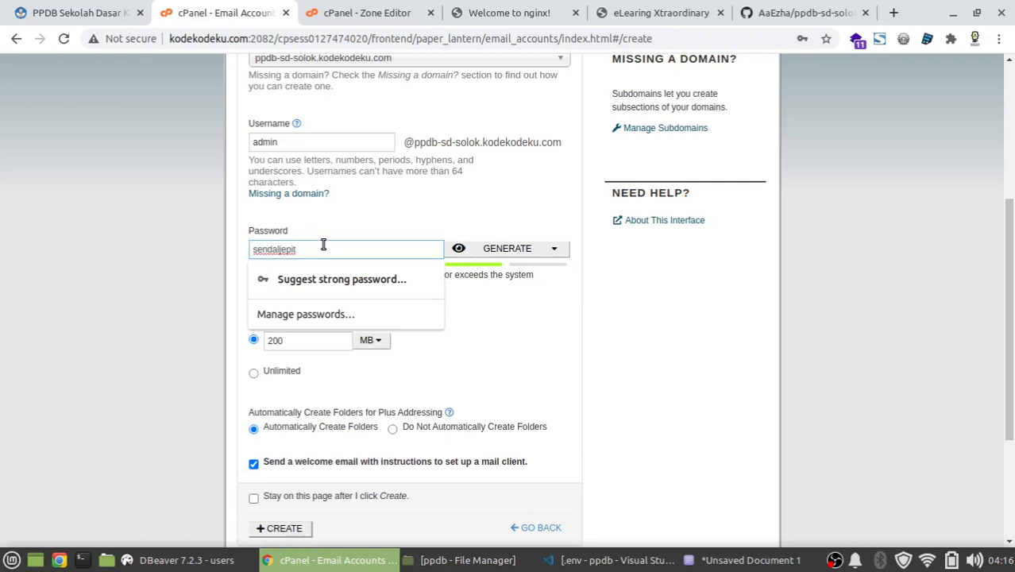
left_click(458, 250)
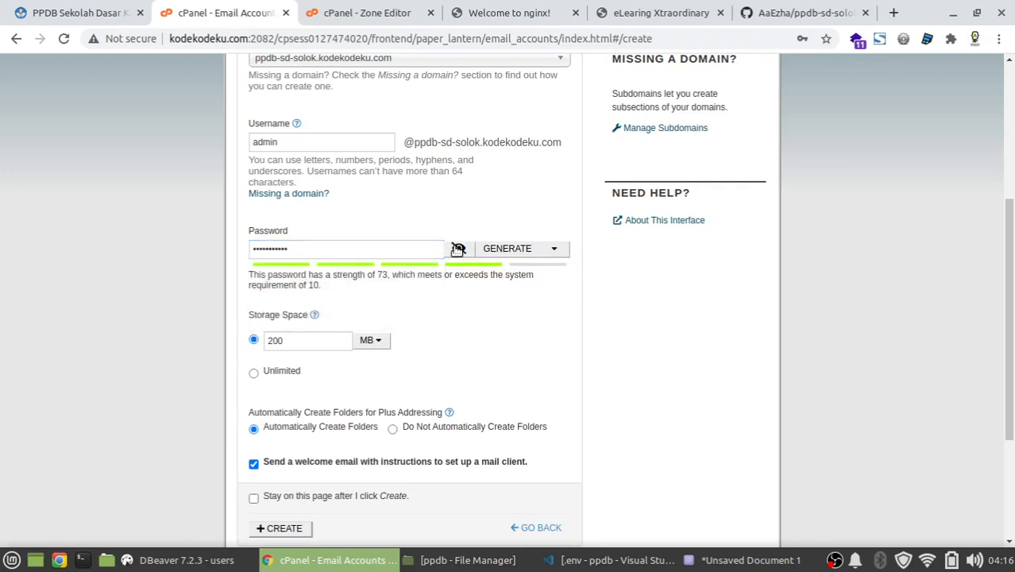
left_click(458, 250)
left_click(458, 250)
left_click(388, 249)
key("BackSpace")
key("BackSpace")
key("BackSpace")
key("BackSpace")
key("BackSpace")
key("BackSpace")
key("BackSpace")
key("BackSpace")
key("BackSpace")
key("BackSpace")
key("BackSpace")
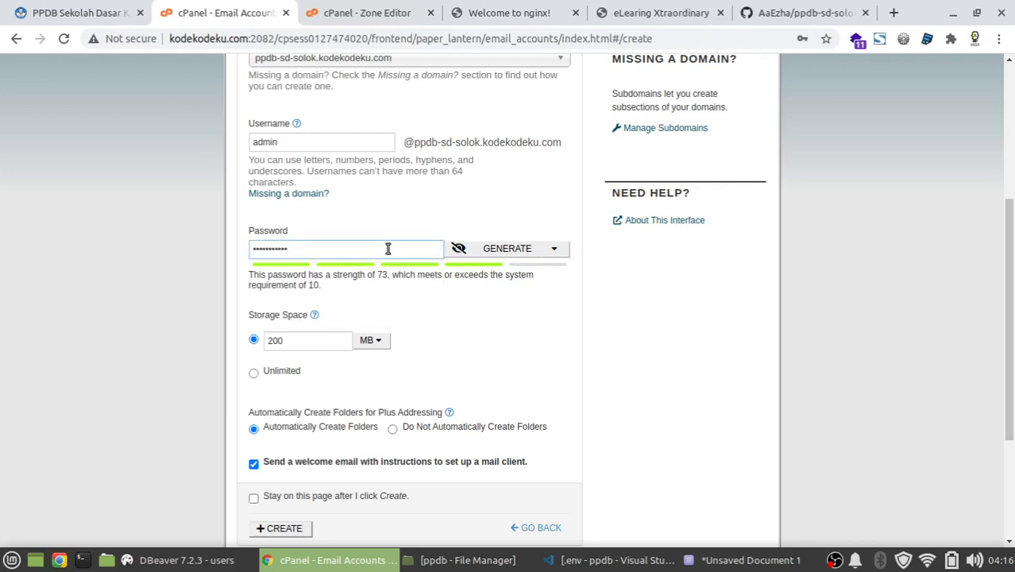
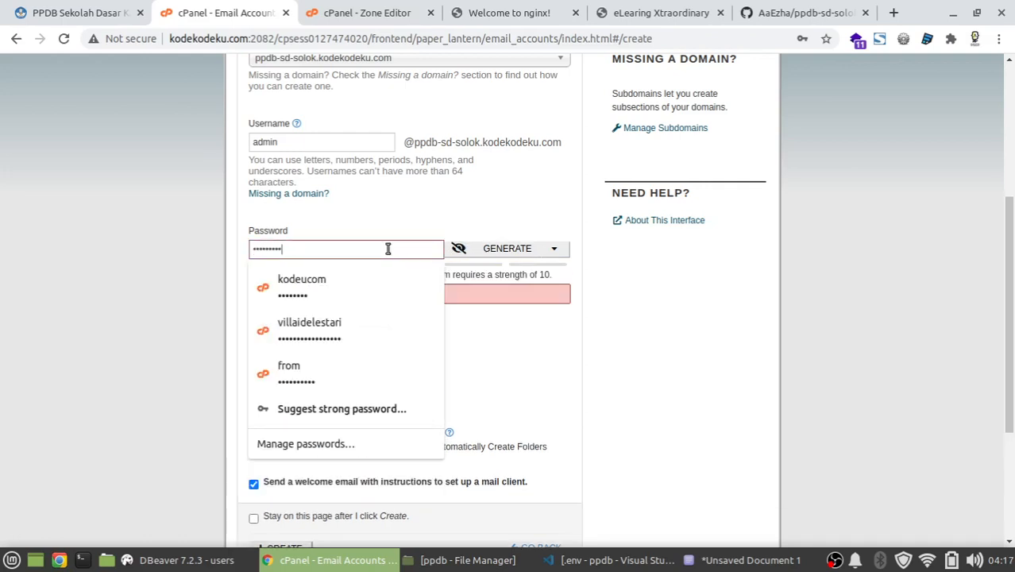
- Clear the Password field and enter a longer self-chosen password for the email account
key("ctrl+a")
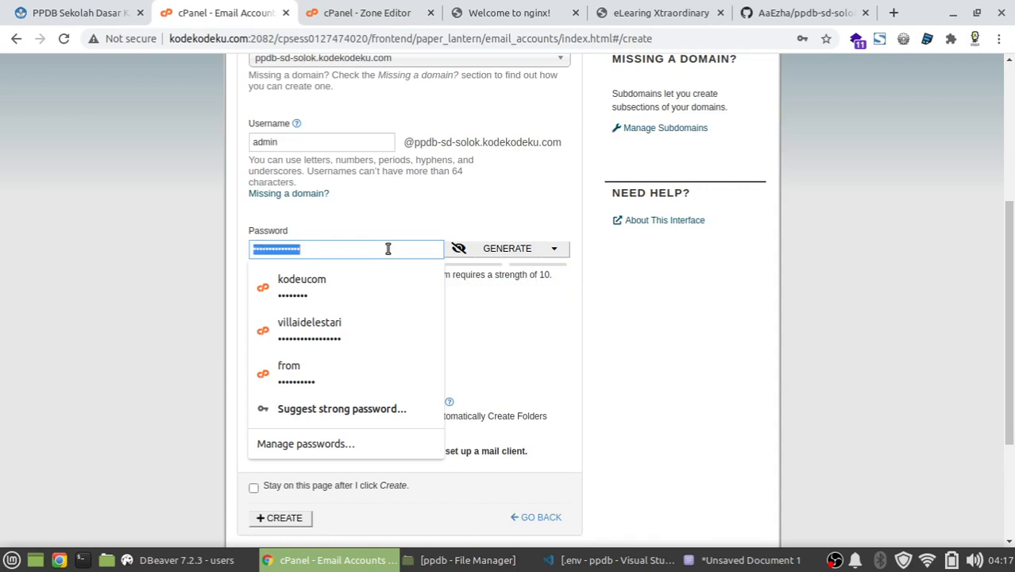
key("BackSpace")
type("s•••••")
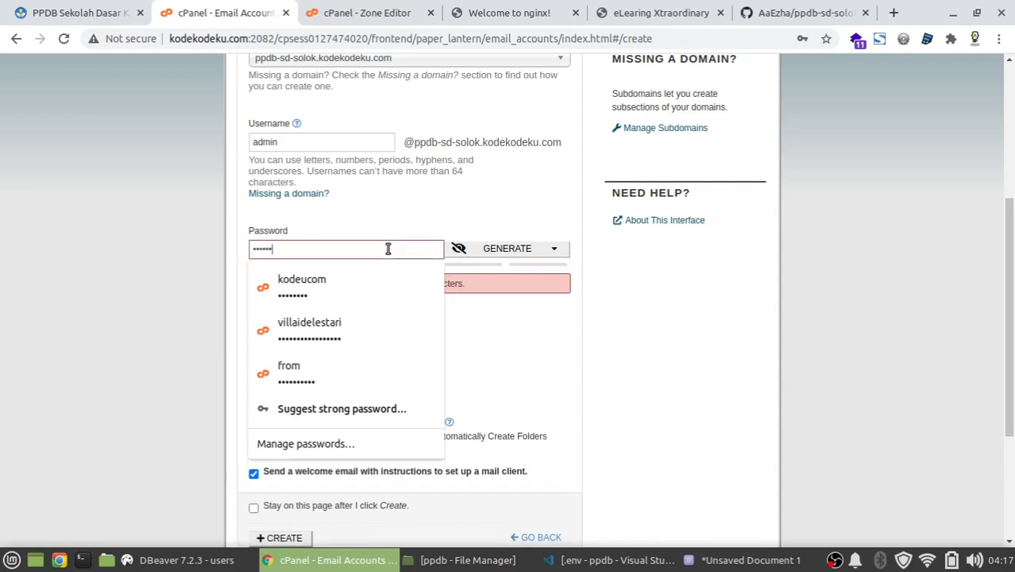
type("•••••••••")
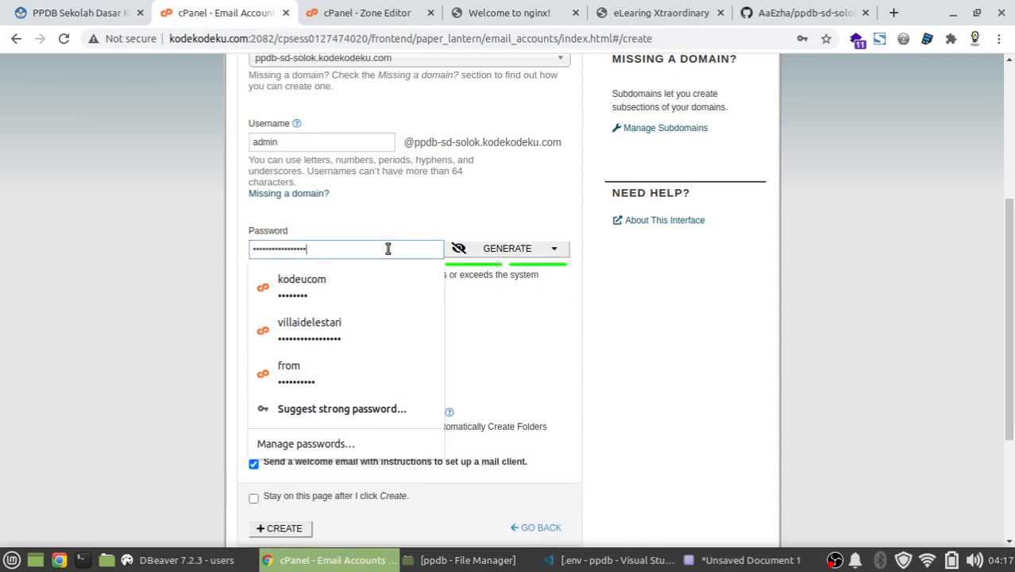
- Set the storage space to Unlimited and create the email account
left_click(199, 255)
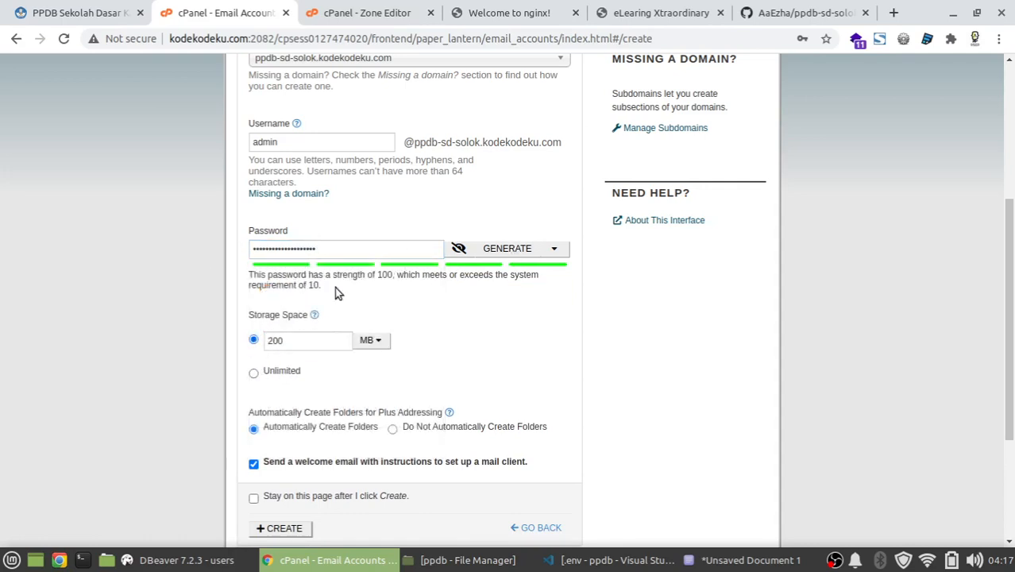
left_click(255, 372)
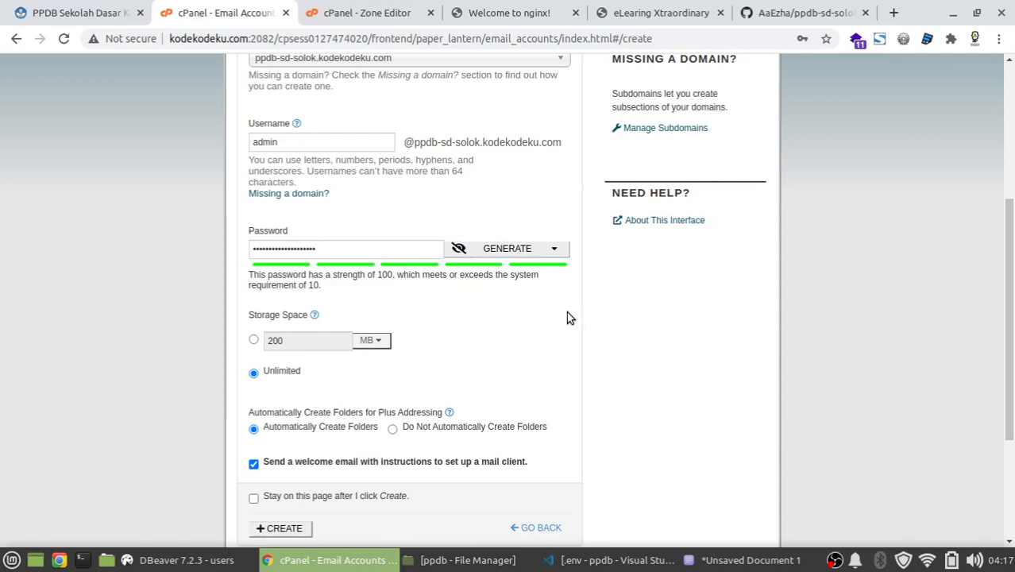
left_click(278, 529)
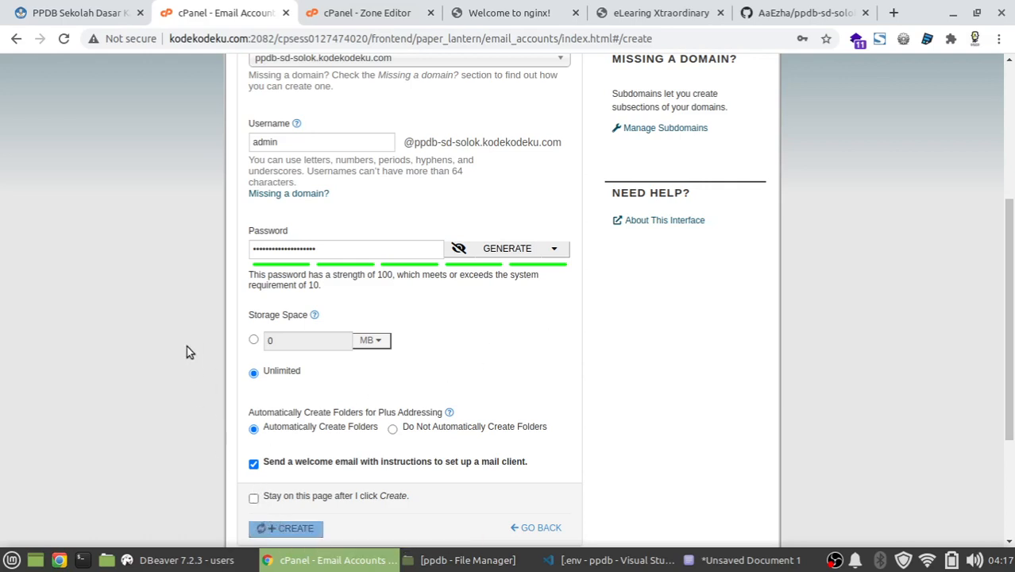
- Check the git push output in the Visual Studio Code terminal, return to cPanel and dismiss the browser's save-password offer
left_click(650, 561)
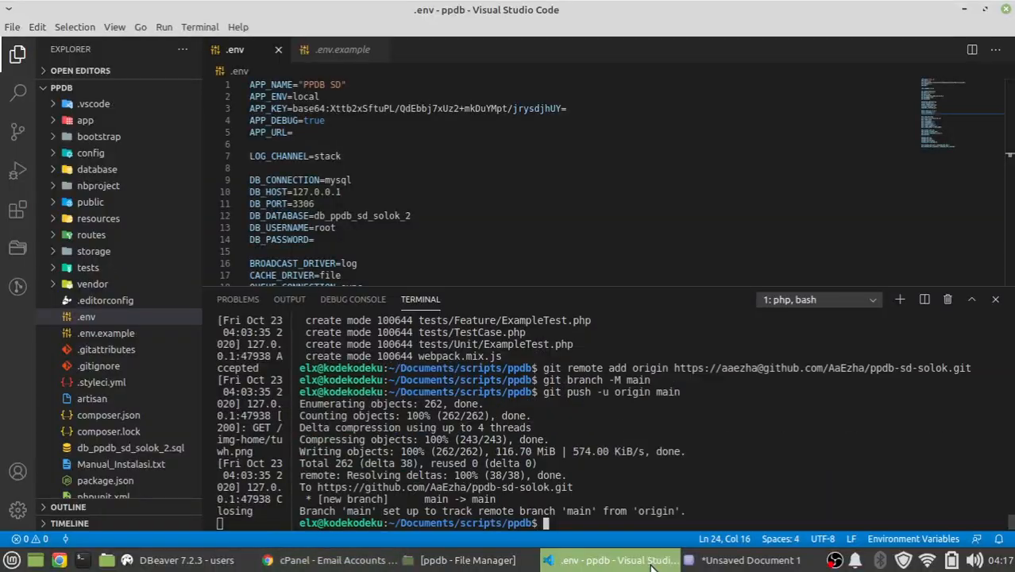
left_click(650, 561)
scroll(562, 469, "down", 4)
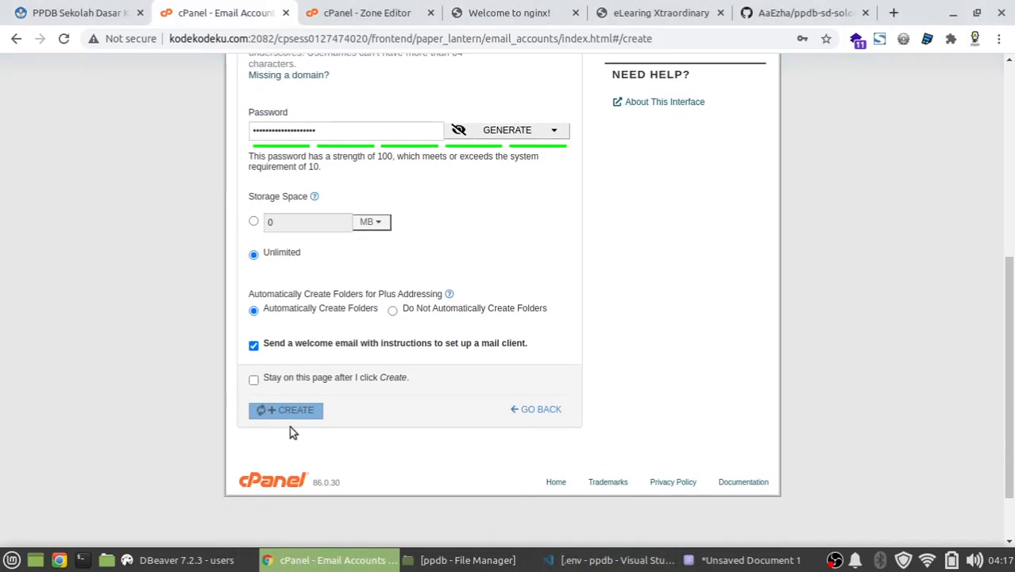
scroll(335, 426, "up", 5)
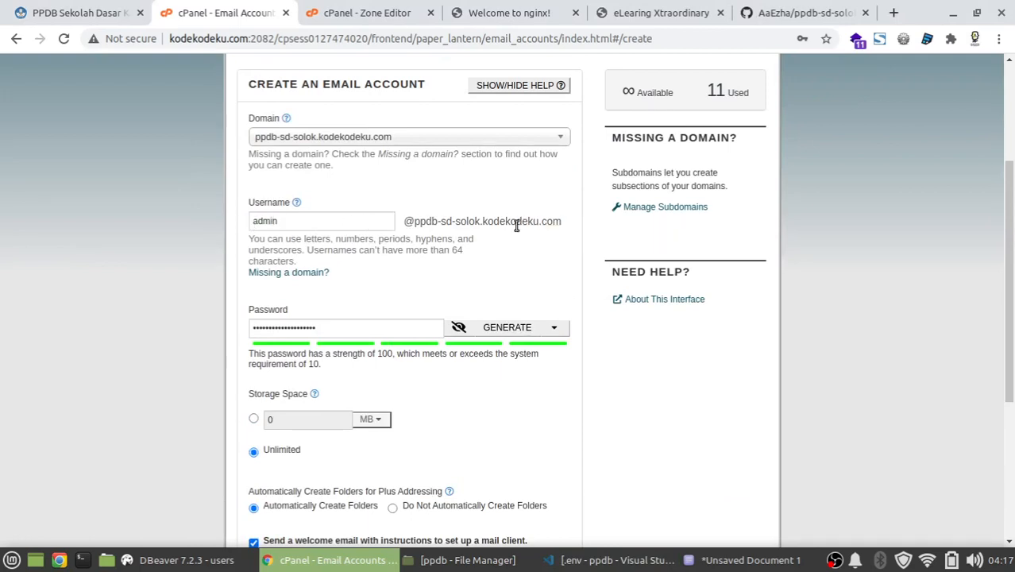
scroll(573, 236, "up", 3)
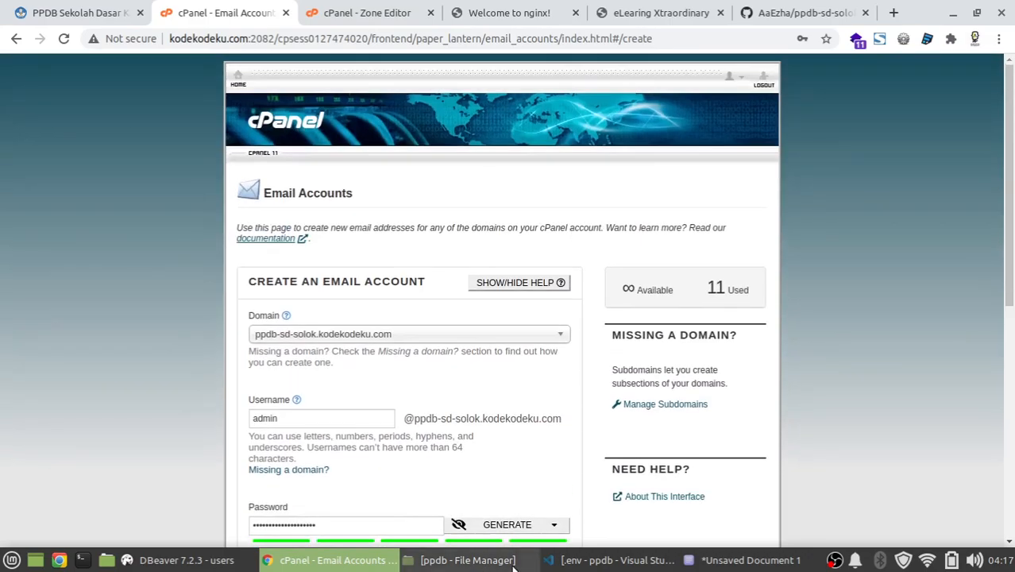
left_click(548, 564)
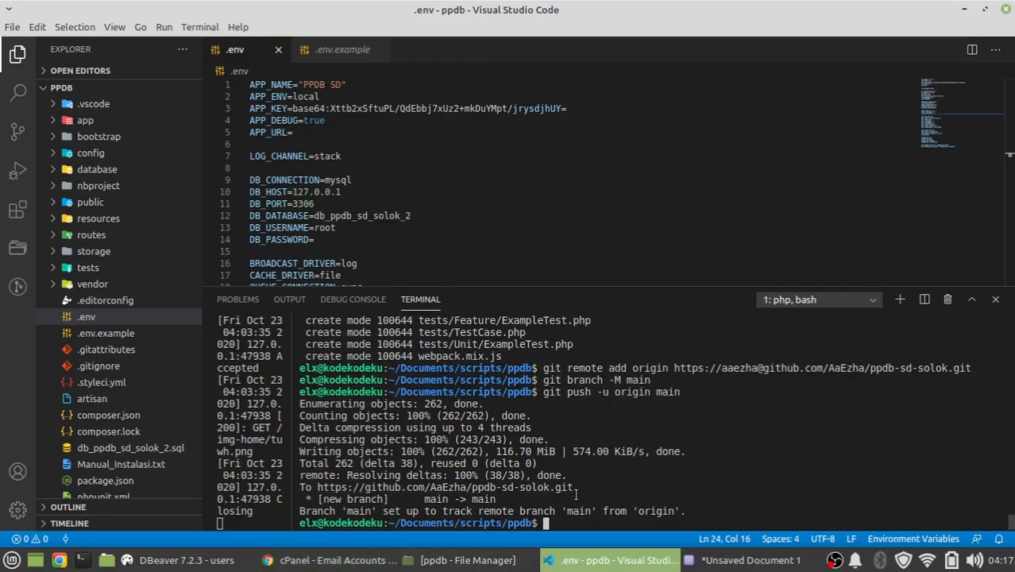
left_click(608, 561)
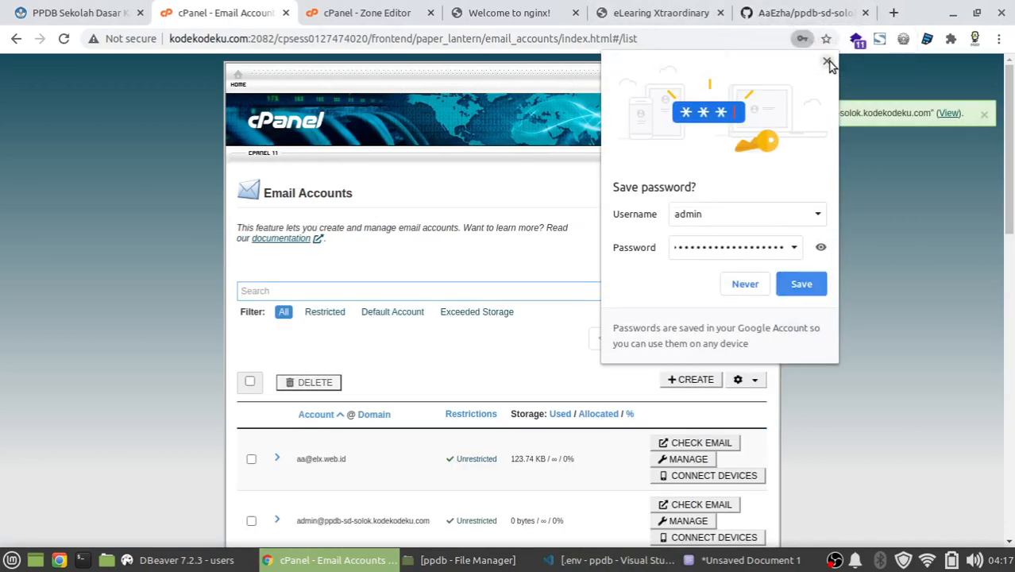
left_click(828, 64)
- Open the ppdb-sd-solok repository page on GitHub and reload it to check the pushed files
left_click(786, 13)
right_click(696, 182)
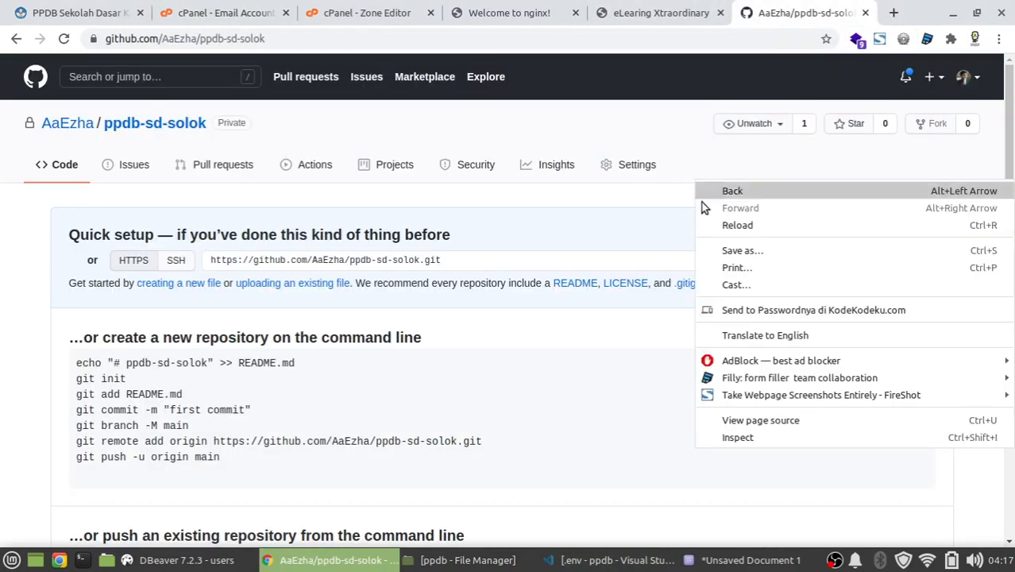
left_click(560, 220)
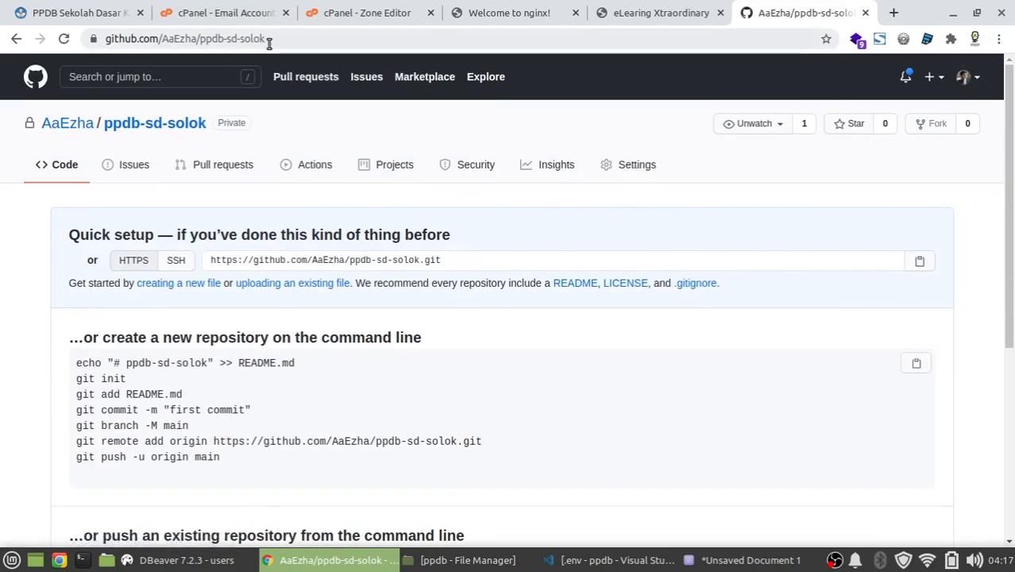
right_click(775, 177)
left_click(802, 217)
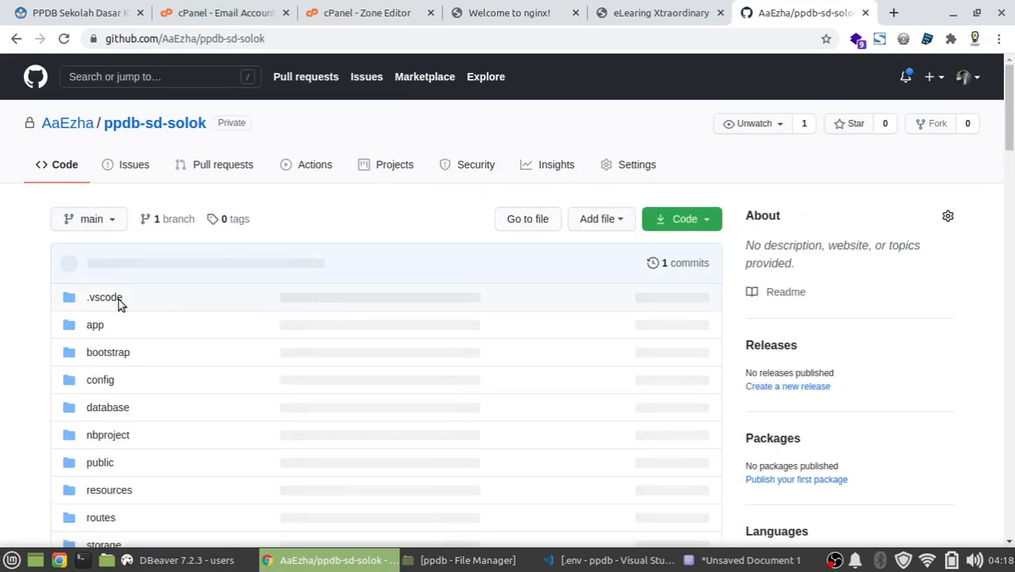
- Look through the file list of the ppdb-sd-solok repository on GitHub to check the pushed folders and files
scroll(415, 309, "down", 1)
scroll(415, 307, "down", 2)
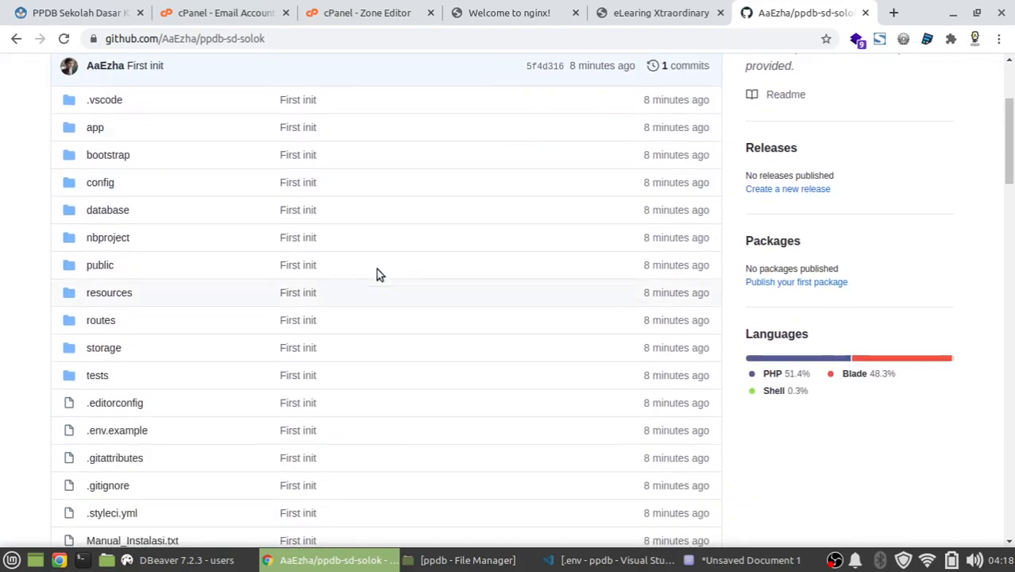
scroll(217, 231, "down", 4)
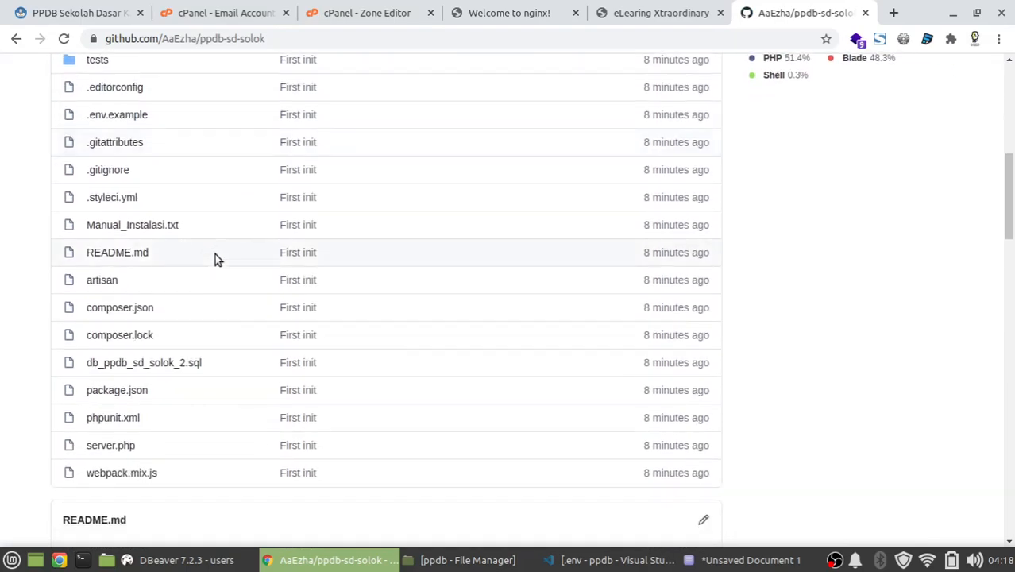
scroll(216, 259, "down", 2)
scroll(313, 394, "up", 8)
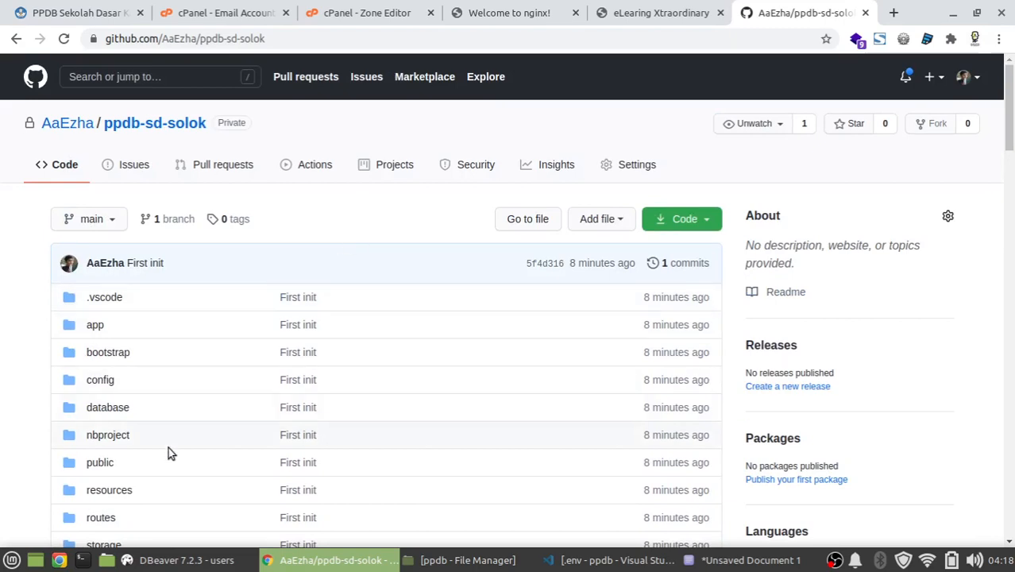
- Open Termius and connect to the saved KodeKodeku host via SSH in a new window
left_click(11, 560)
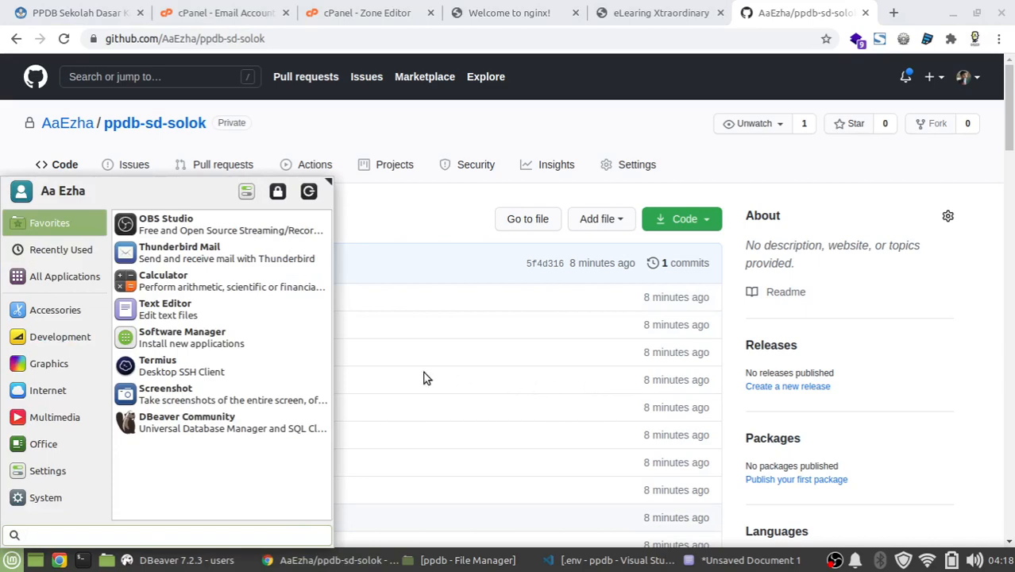
left_click(244, 375)
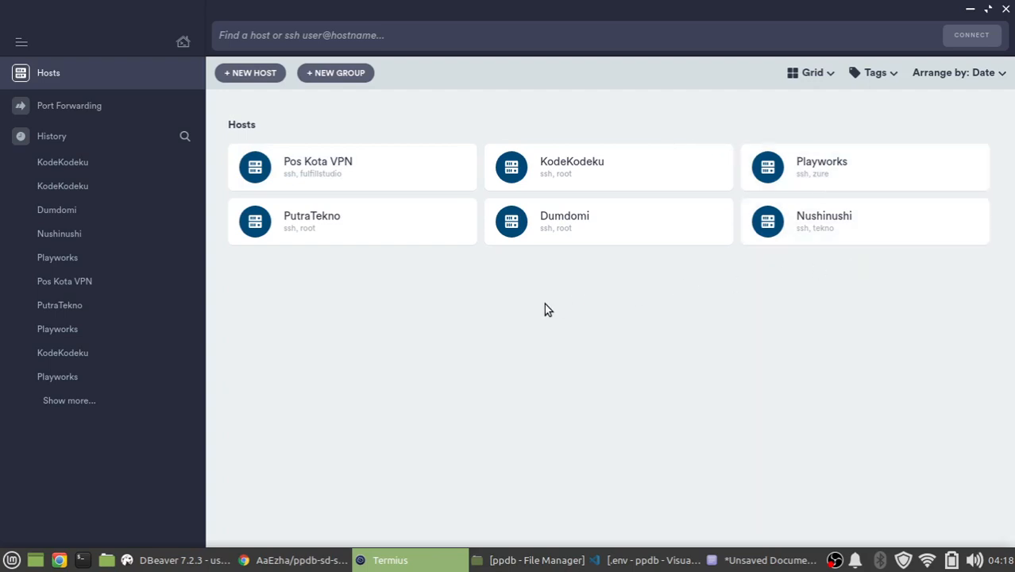
right_click(597, 179)
left_click(596, 195)
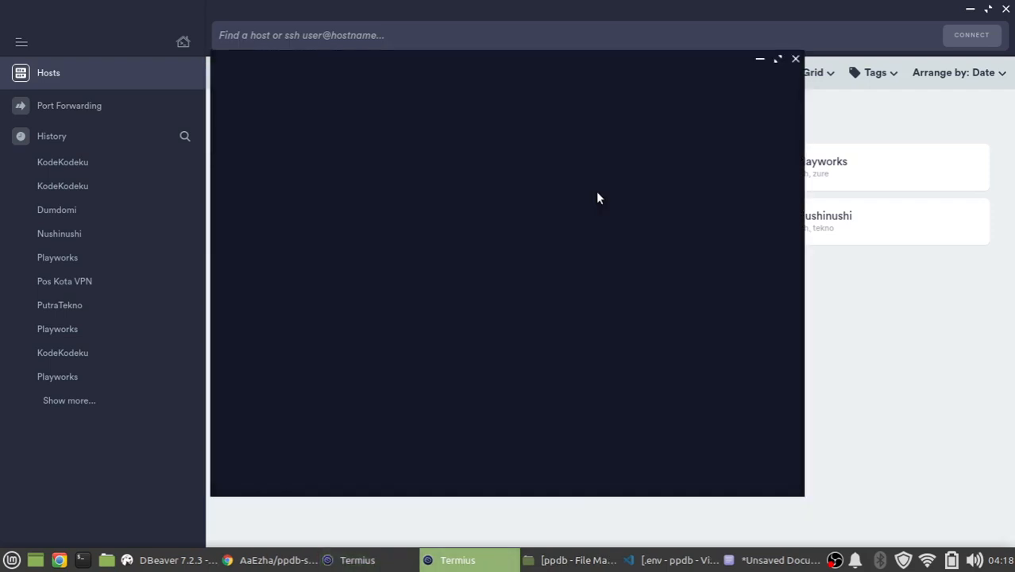
left_click(839, 283)
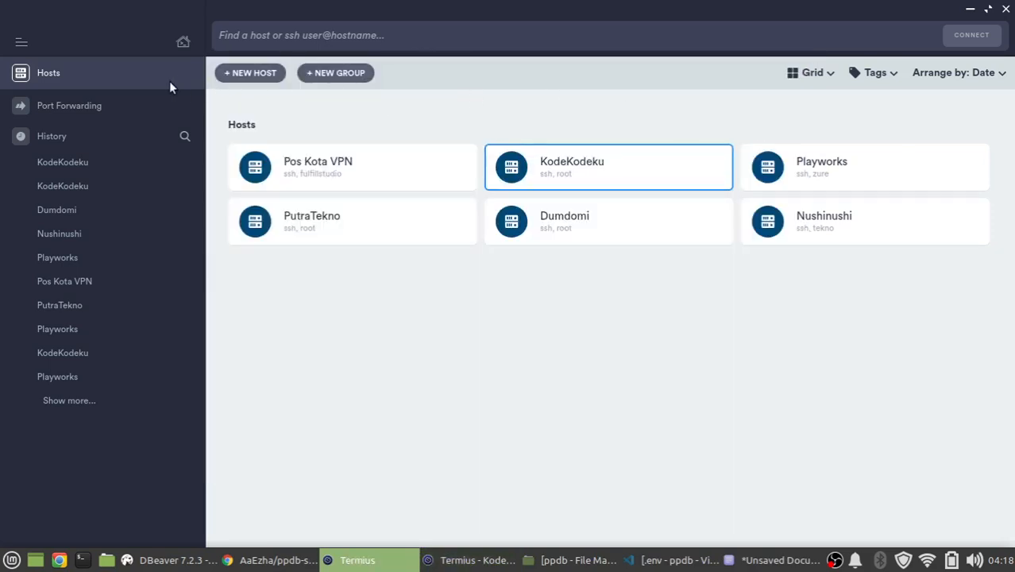
left_click(256, 72)
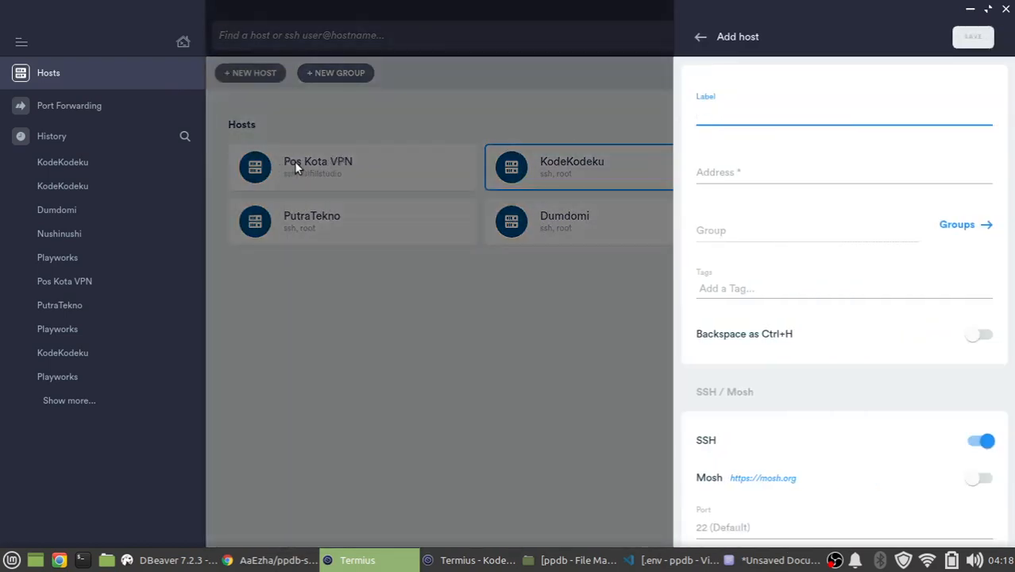
type("Pos Kota VPN")
left_click(750, 171)
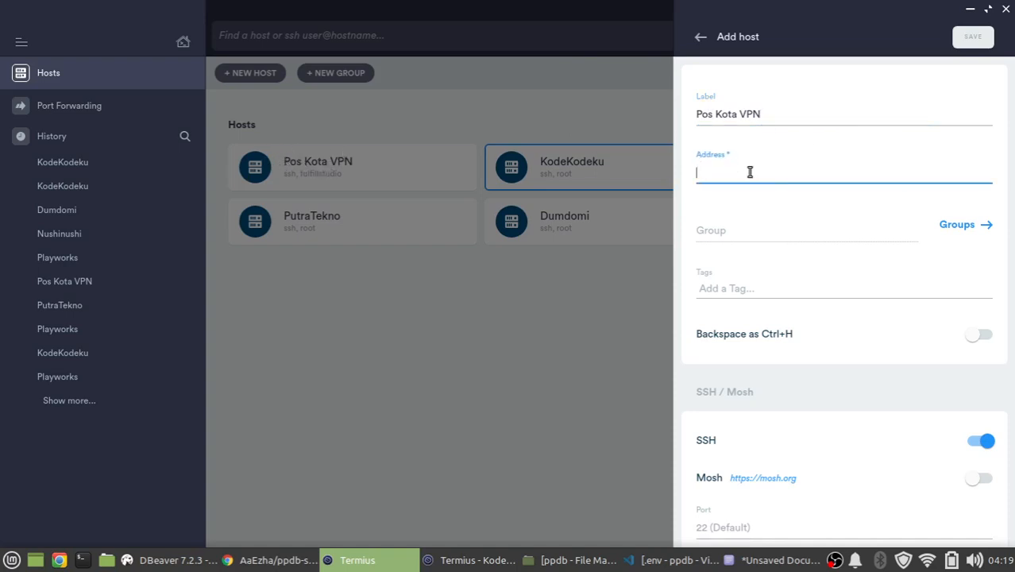
type("123.123.123.123")
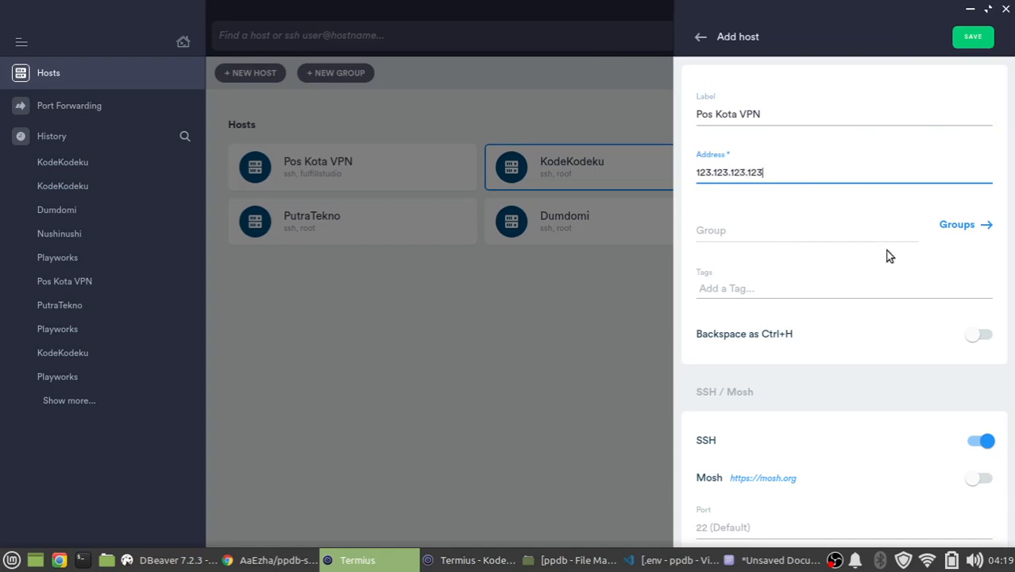
scroll(881, 312, "down", 1)
scroll(881, 314, "down", 5)
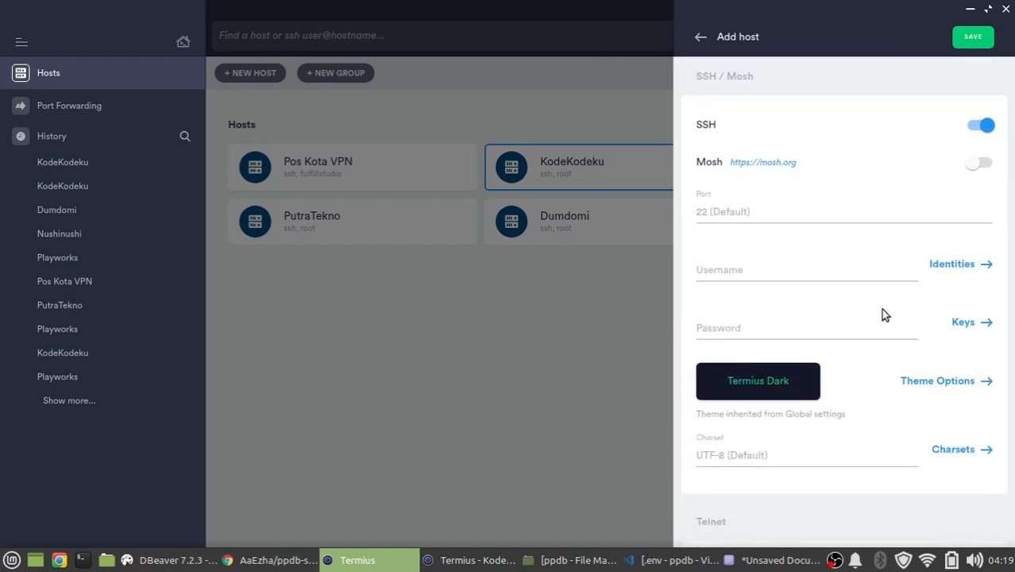
left_click(755, 270)
left_click(751, 320)
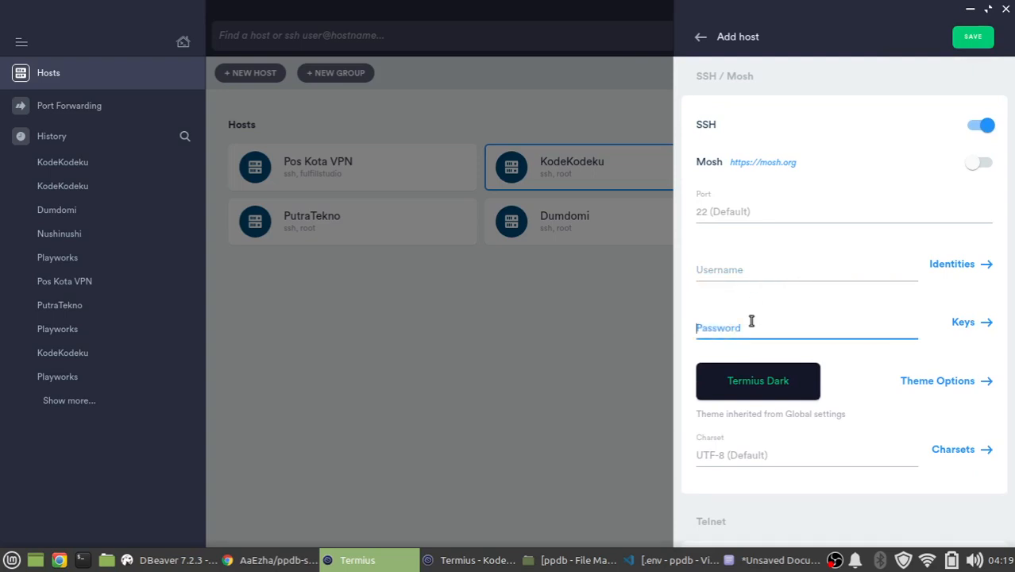
left_click(752, 267)
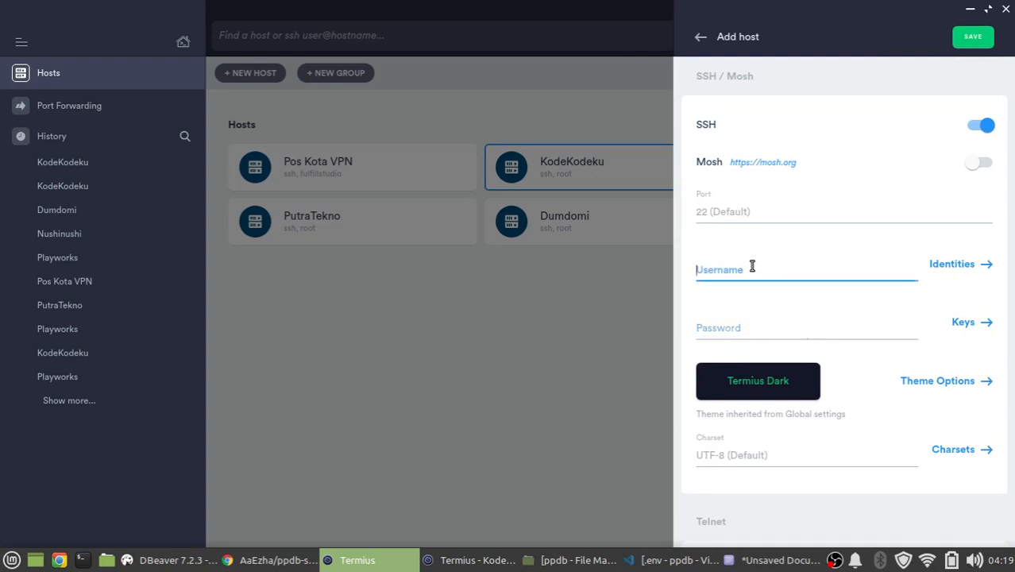
left_click(740, 318)
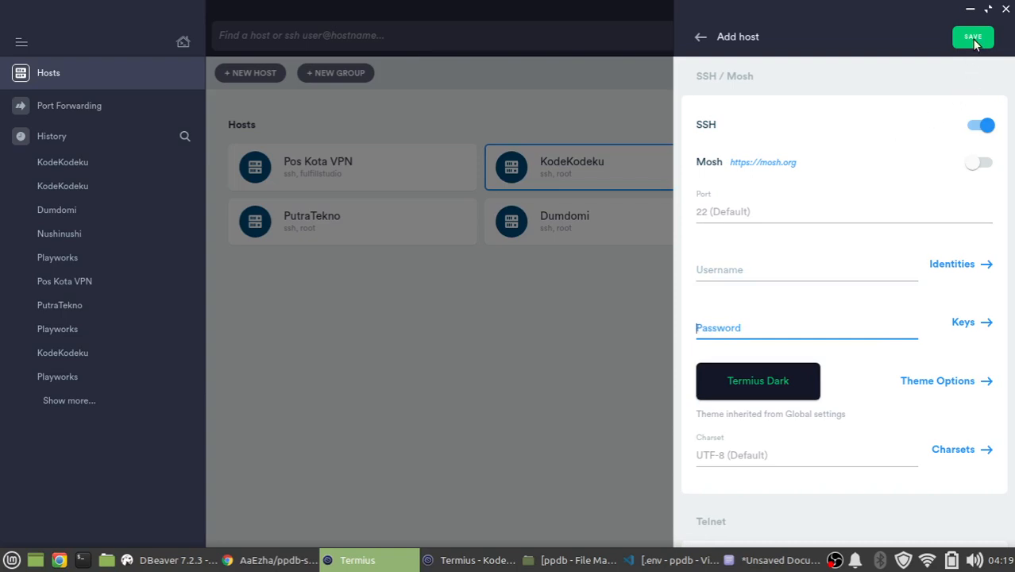
left_click(695, 37)
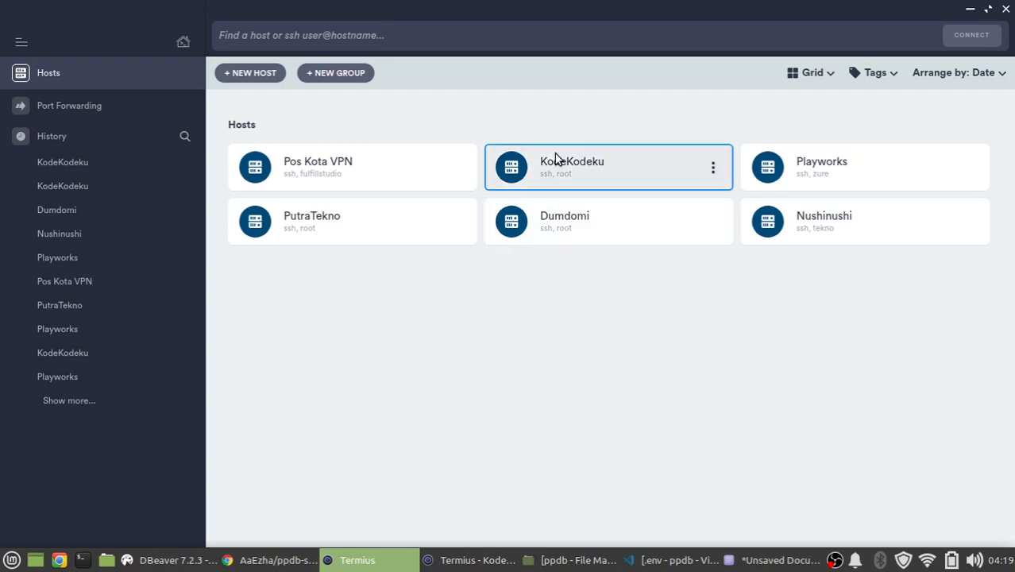
- Bring up the KodeKodeku SSH terminal window and reposition it over the Termius host list
right_click(554, 163)
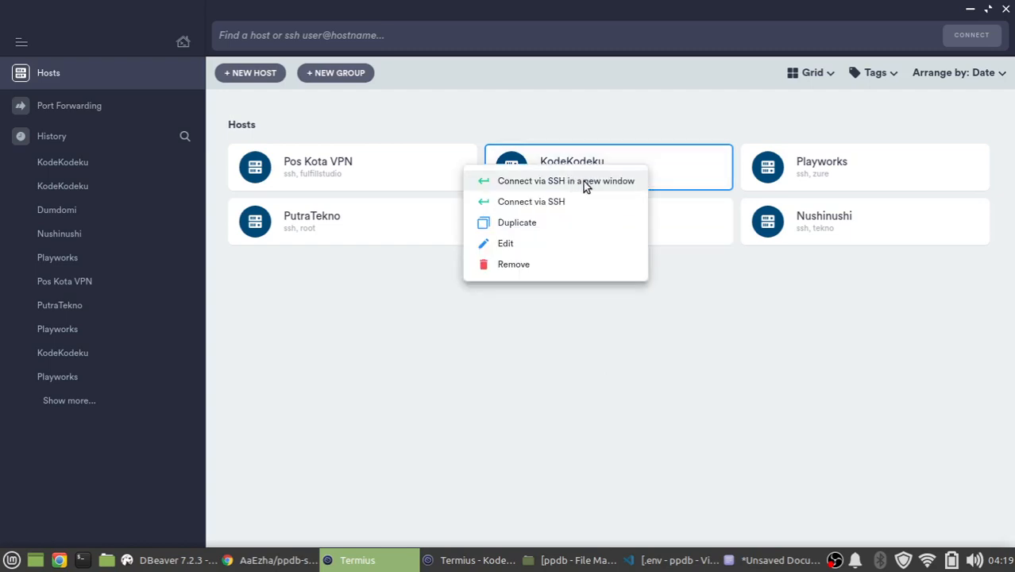
left_click(612, 183)
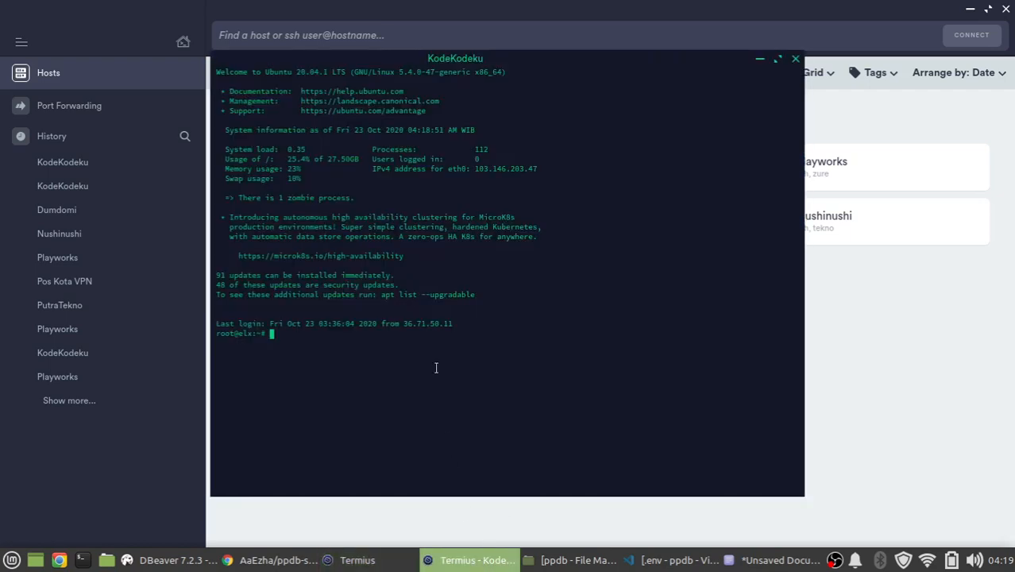
left_click_drag(481, 58, 568, 70)
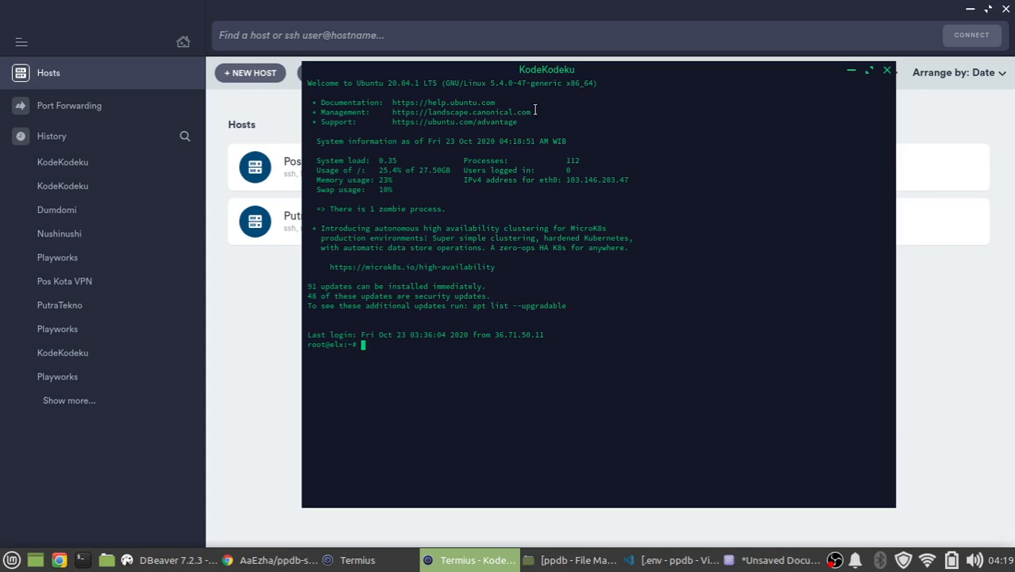
- Check the server's nginx welcome page at 103.146.203.47 in Chrome, and return to the KodeKodeku terminal
left_click(270, 559)
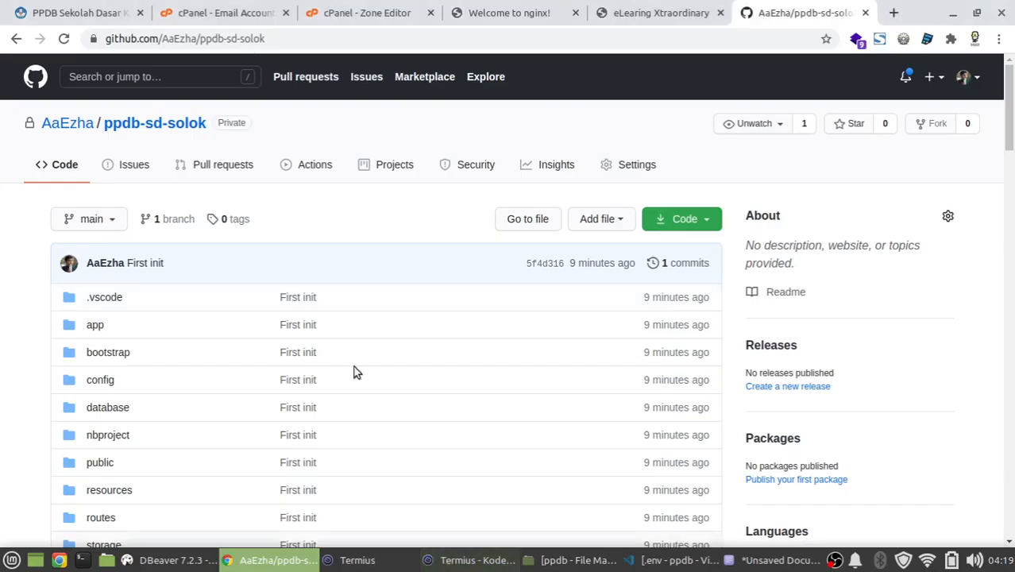
left_click(533, 24)
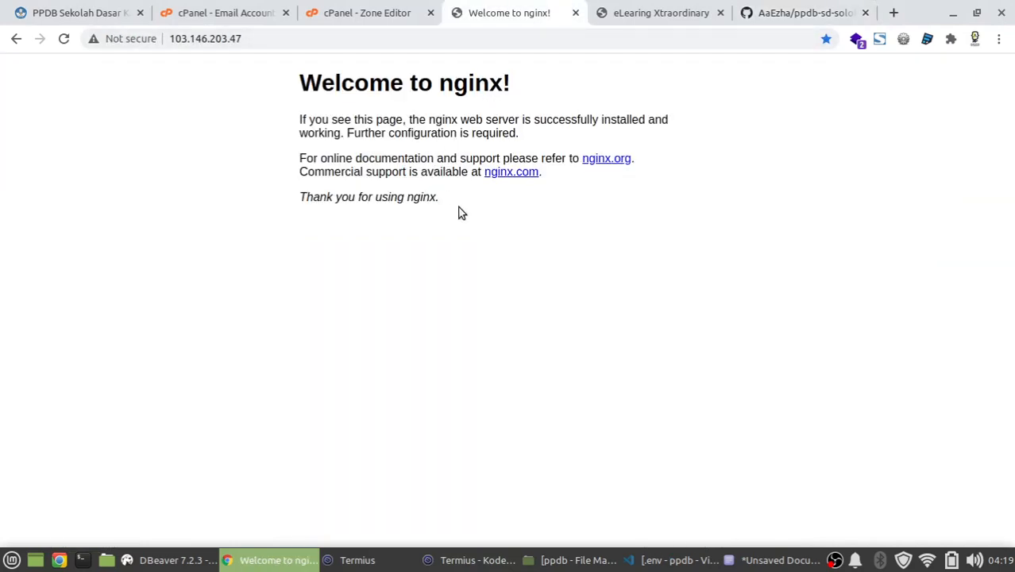
key("alt+Tab")
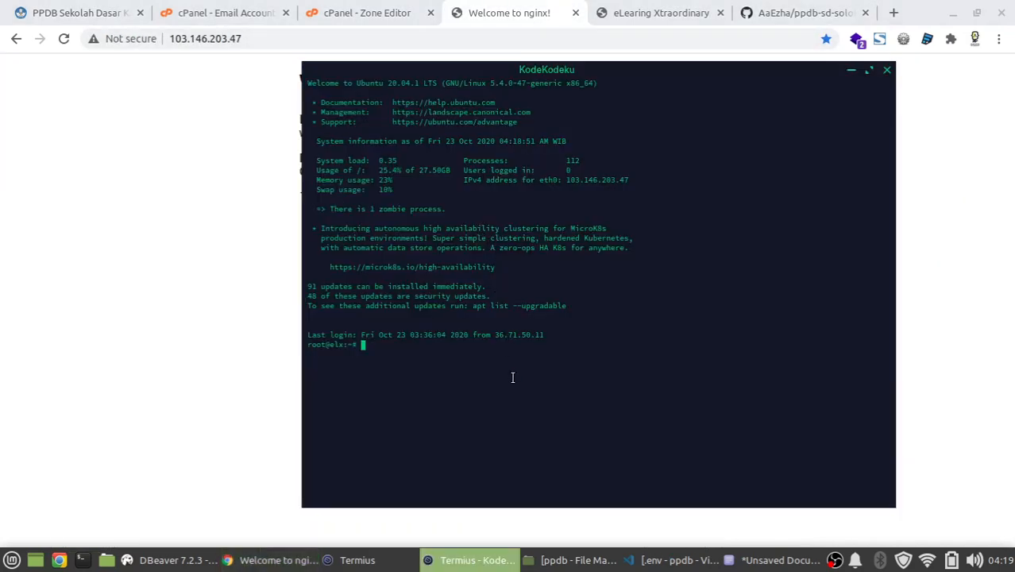
- Change the server's working directory to /etc/nginx/sites-available/
type("cd /etc/nginx/sites-a")
key("Tab")
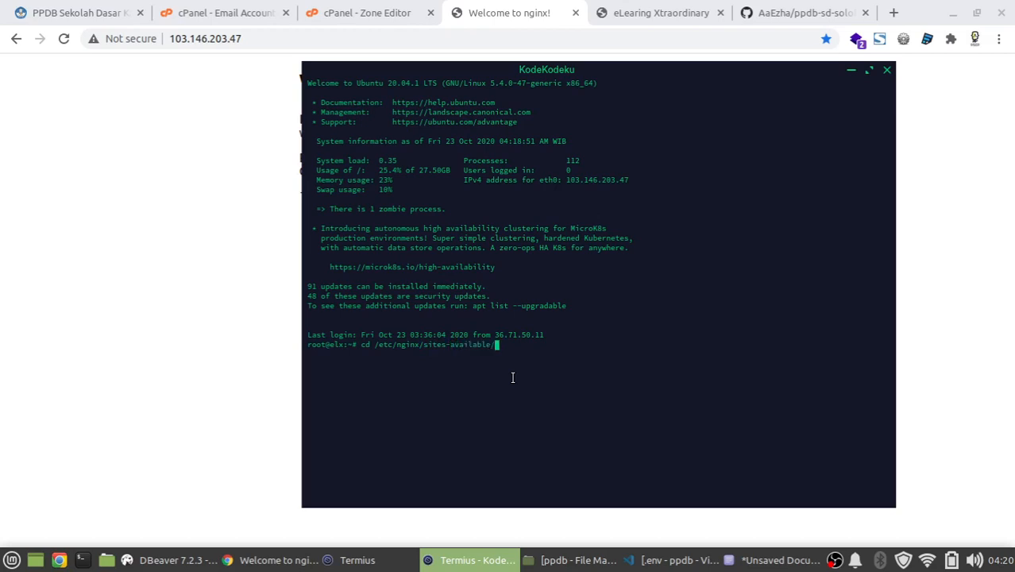
key("Return")
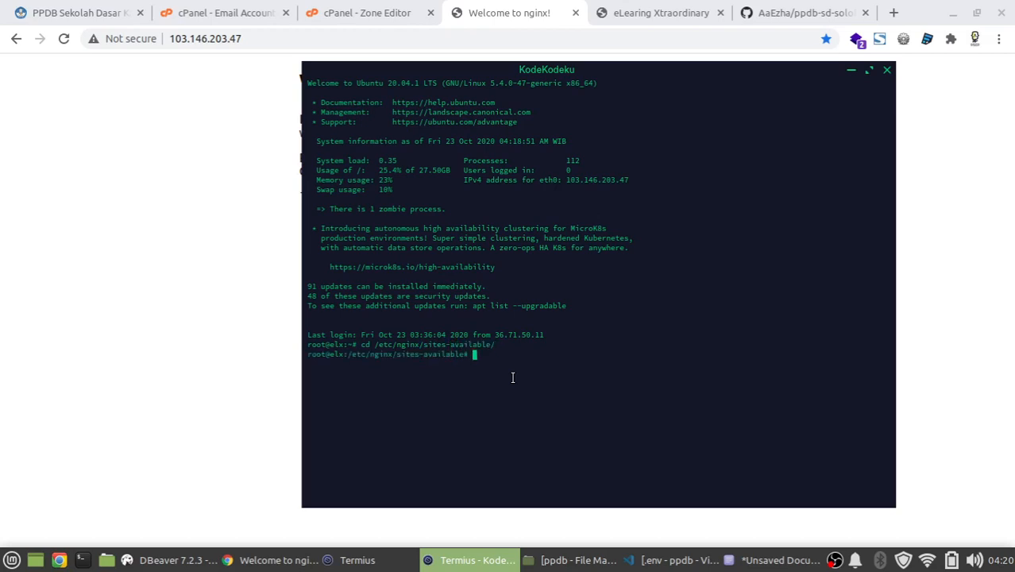
- List the existing nginx site configuration files and reposition the terminal window over the browser
type("ls")
key("Return")
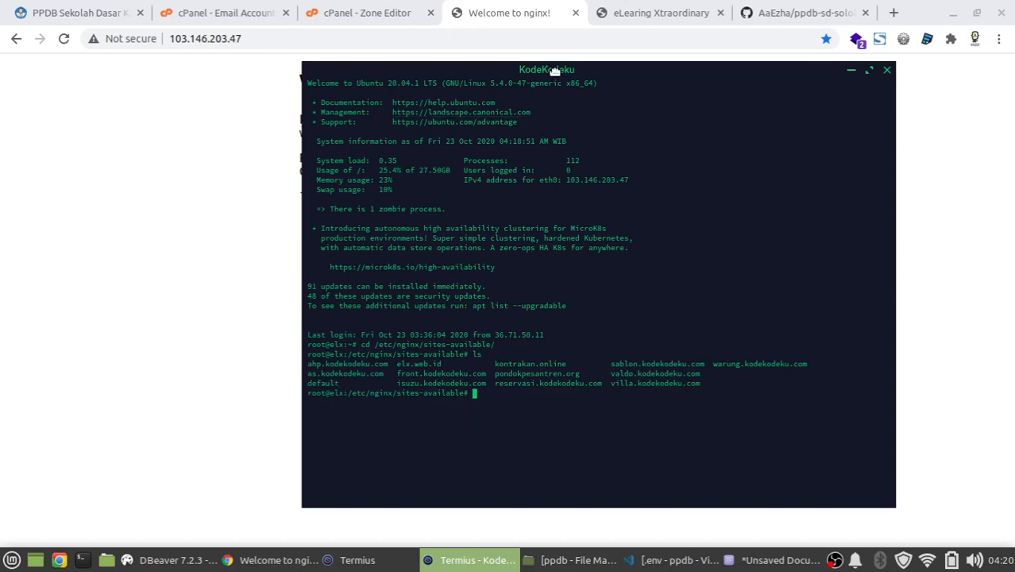
left_click_drag(555, 71, 483, 40)
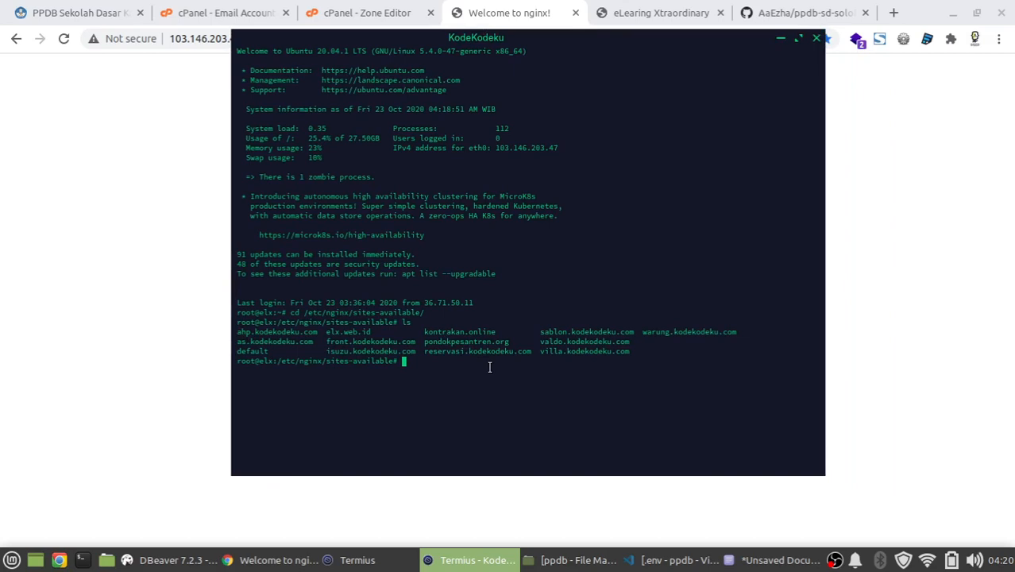
- Return to the home directory and begin a cp command with /etc/nginx/sites-available/ahp.kodekodeku.com as the source
type("cd")
key("Return")
type("cp /etc/ngi")
key("Tab")
type("s")
key("Tab")
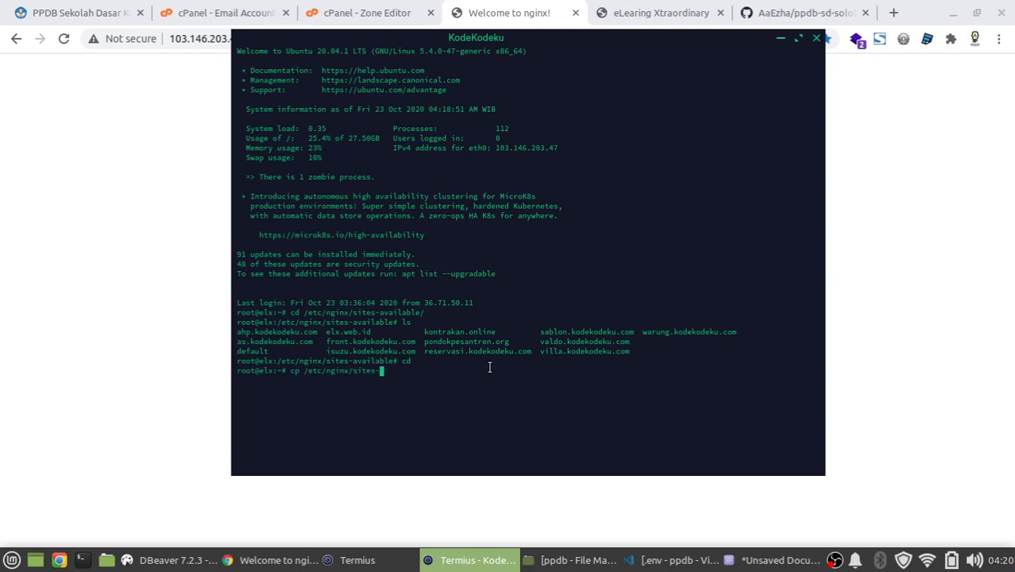
type("a")
key("Tab")
type("ah")
key("Tab")
- Enter the copy destination as far as /etc/nginx/sites-available/ppdb, without running the command
type("/etc/ng")
key("Tab")
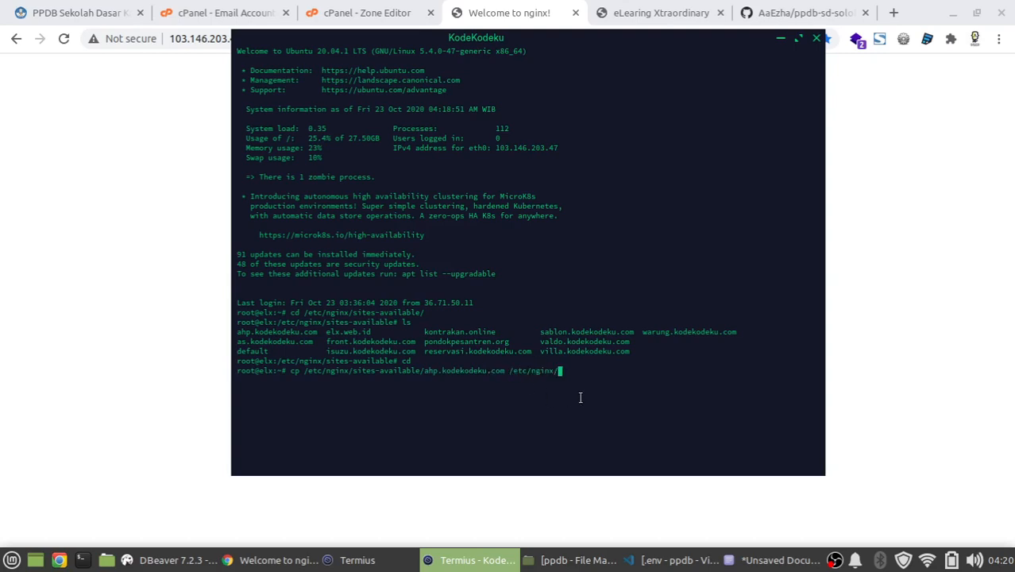
type("sites-a")
key("Tab")
type("ppdb")
type(".")
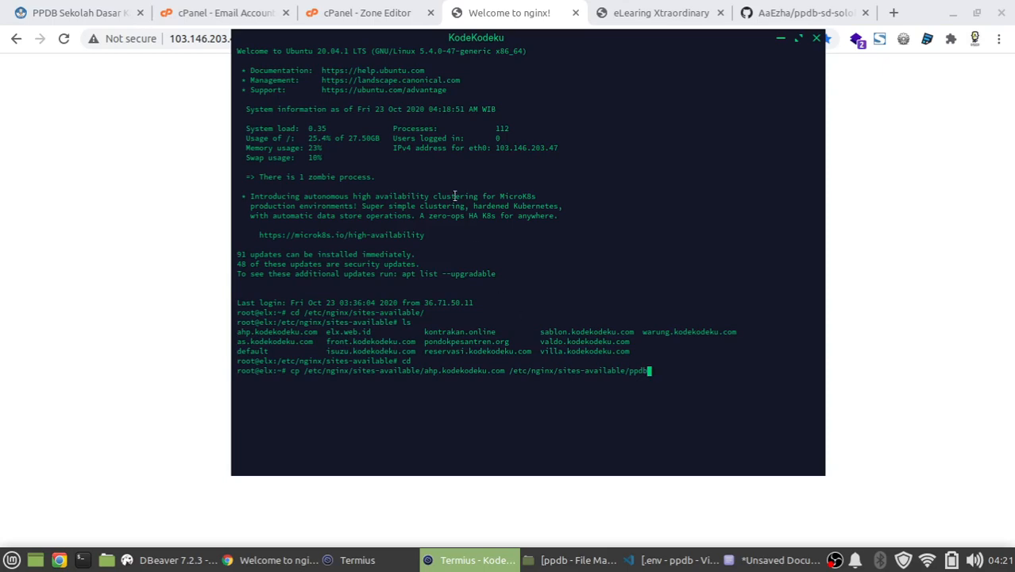
- Look up the exact ppdb subdomain name in the cPanel Zone Editor and place the terminal beside that record
left_click(385, 13)
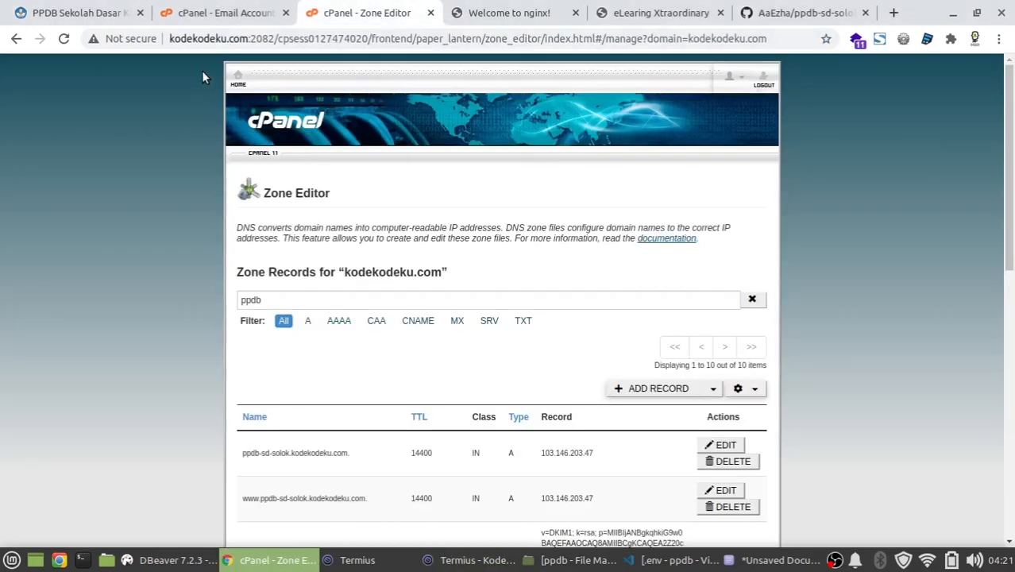
scroll(168, 243, "down", 5)
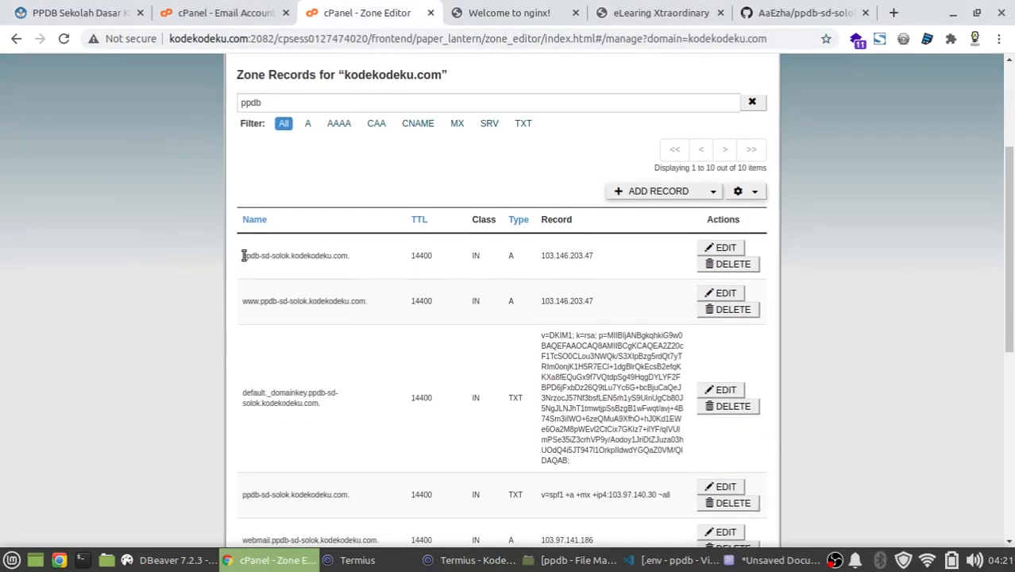
left_click_drag(242, 254, 348, 255)
left_click(117, 273)
key("alt+Tab")
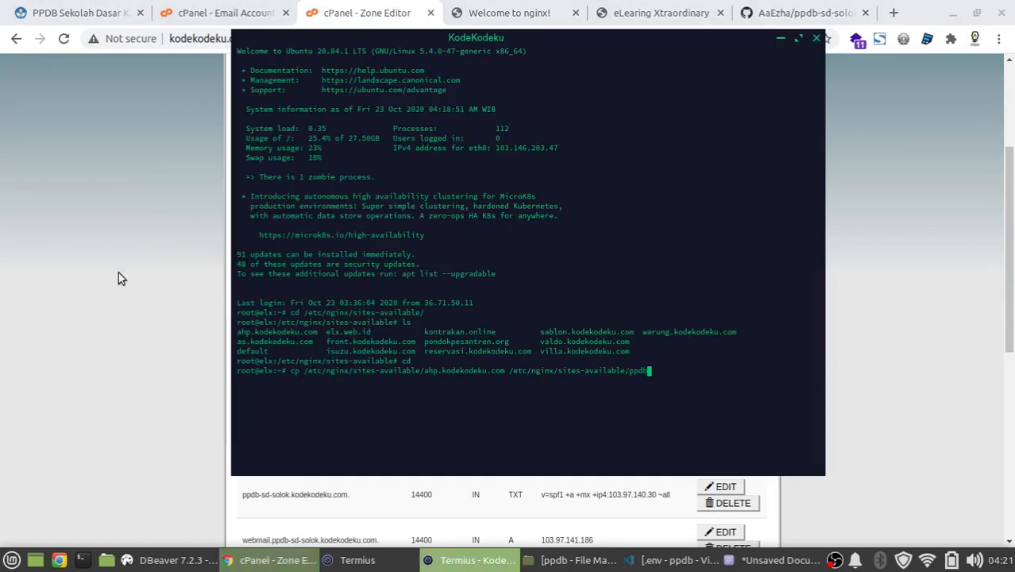
left_click_drag(420, 42, 587, 61)
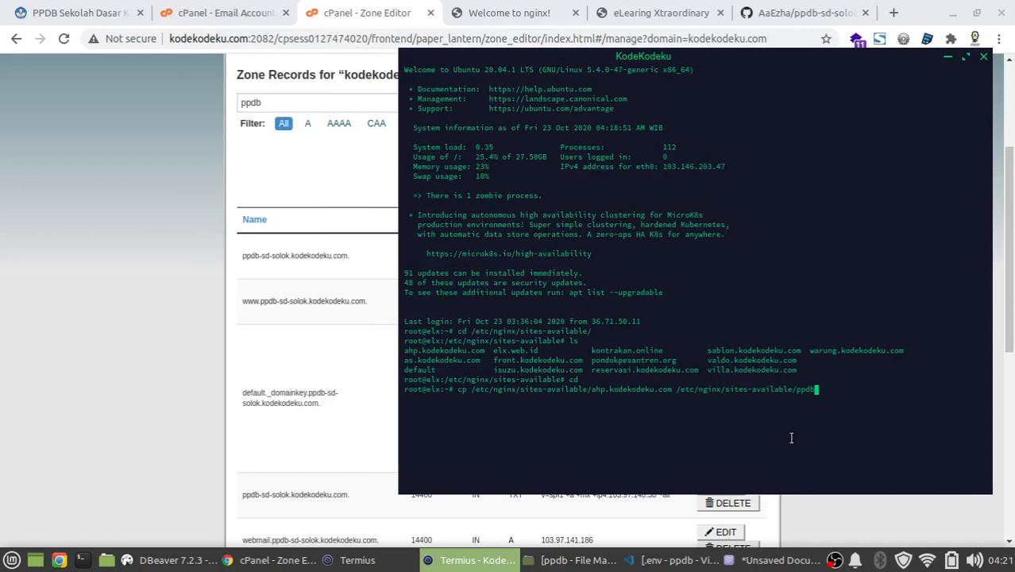
- Complete the copy destination as ppdb-sd-solok.kodekodeku.com and run the copy command
type("-sd-solok.kodekodeku.com")
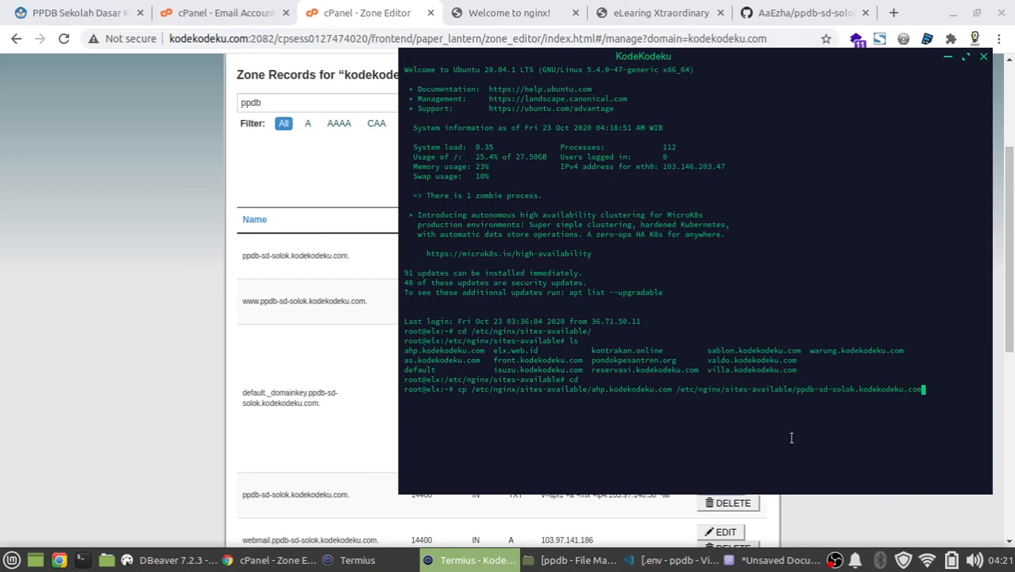
key("Return")
- Open /etc/nginx/sites-available/ppdb-sd-solok.kodekodeku.com in nano and maximize the terminal window
type("nano /etc/nginx/sites-a")
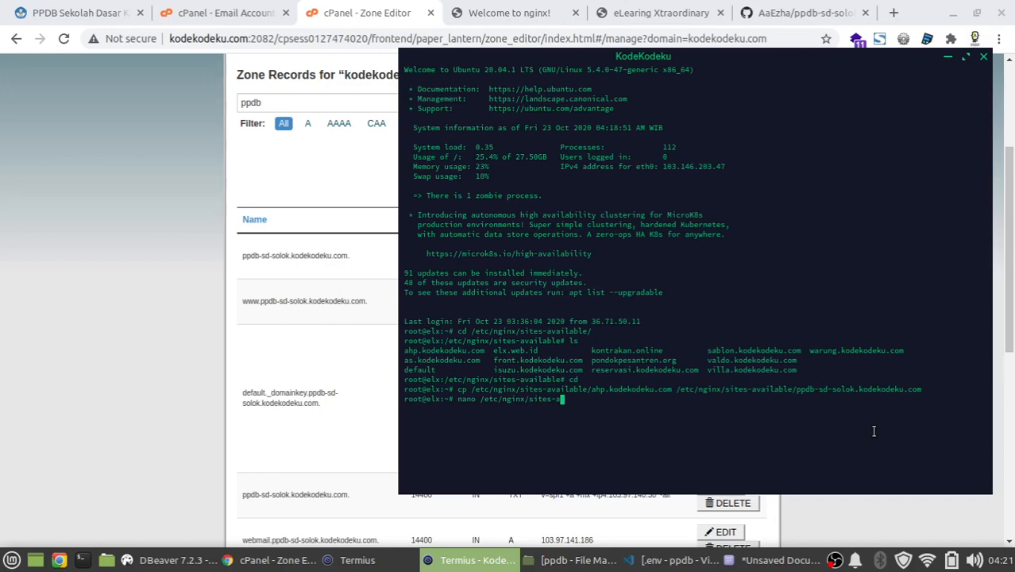
type("vailable/pp")
key("Tab")
key("Return")
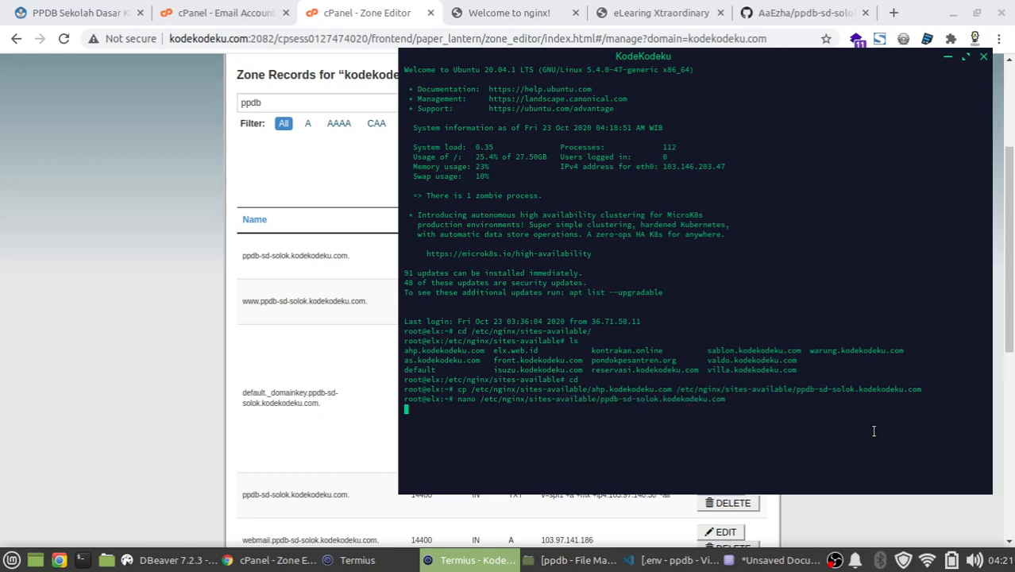
left_click_drag(880, 62, 775, 55)
left_click(861, 50)
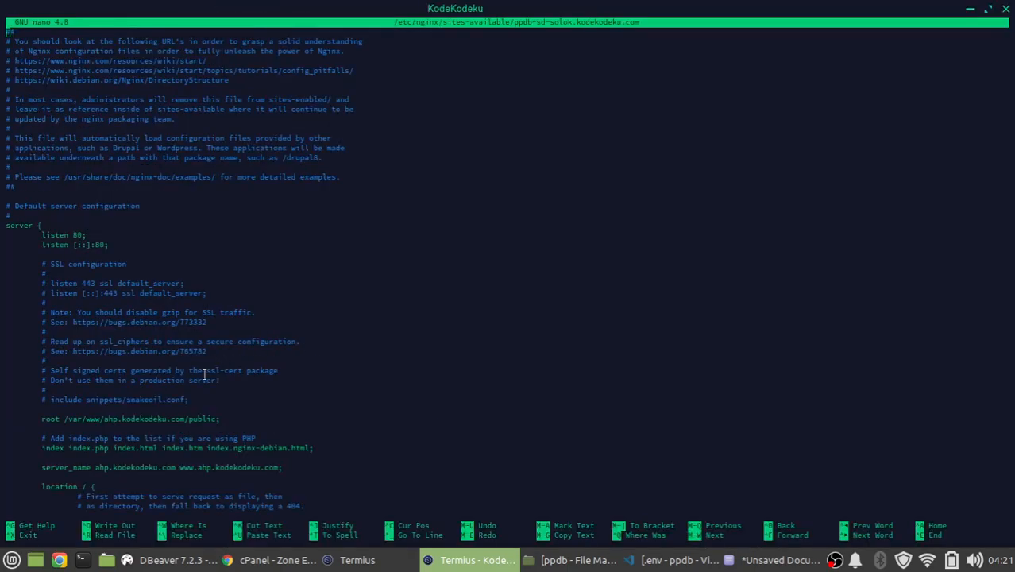
- Locate the old domain in the root directive and start a search-and-replace for ahp.kodekodeku.com
scroll(204, 374, "down", 10)
scroll(204, 374, "down", 5)
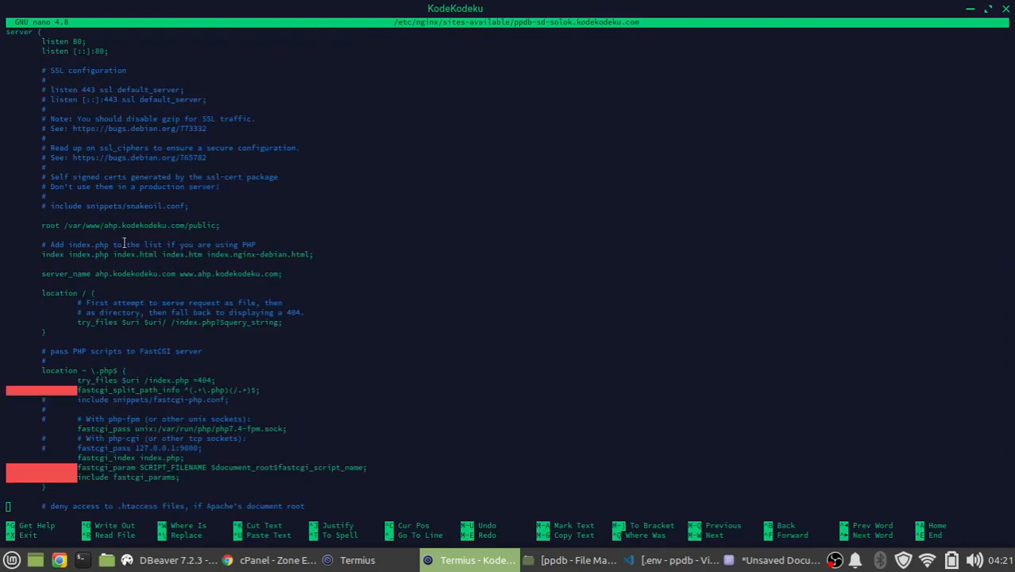
left_click_drag(105, 225, 184, 225)
left_click(230, 228)
key("ctrl+backslash")
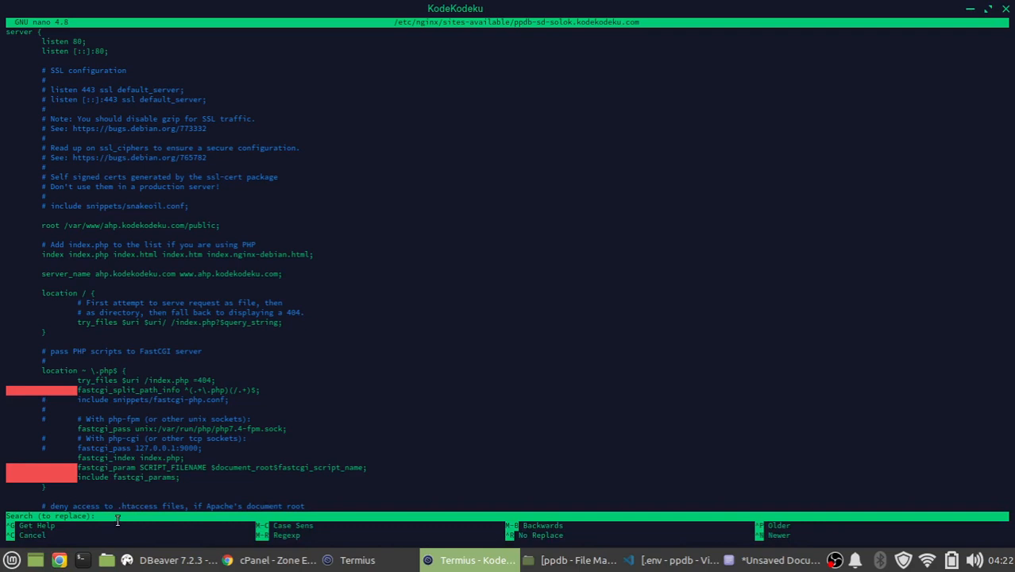
type("ahp.kodekodeku.com")
key("Return")
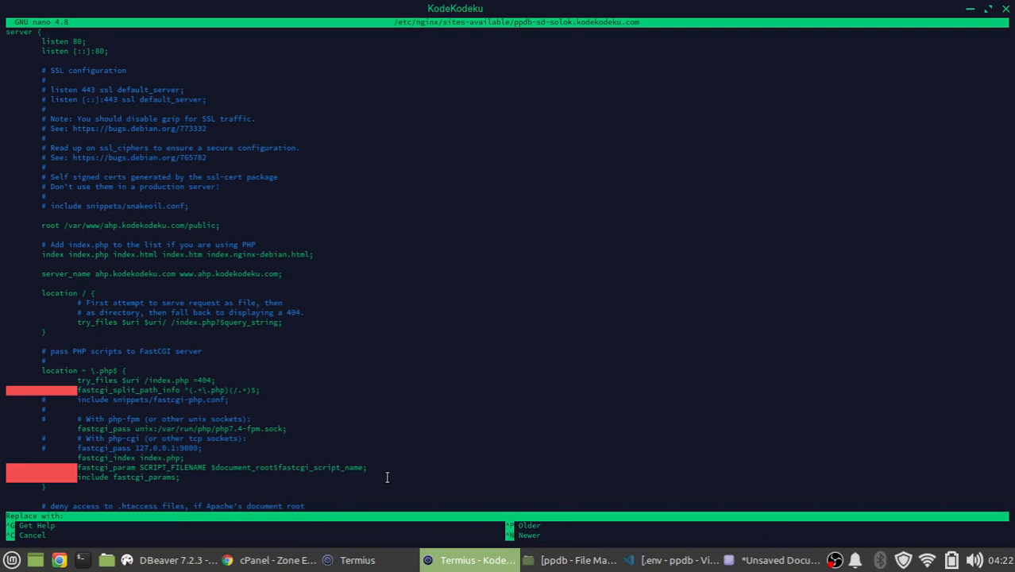
- Replace all occurrences with ppdb-sd-solok.kodekodeku.com and save the configuration file under the same name
type("ppdb-sd-solok.kodekodeku.com")
key("Return")
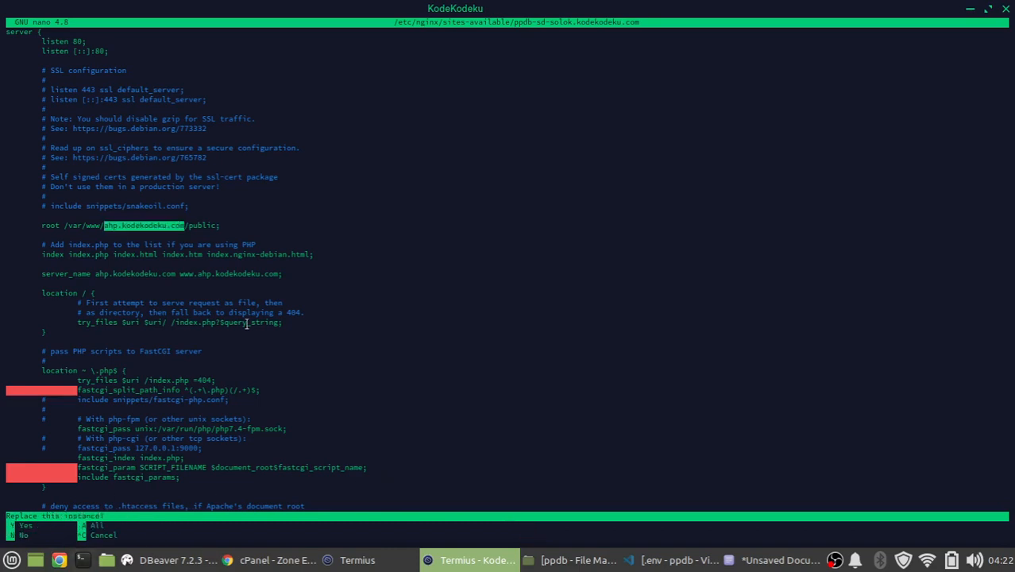
key("a")
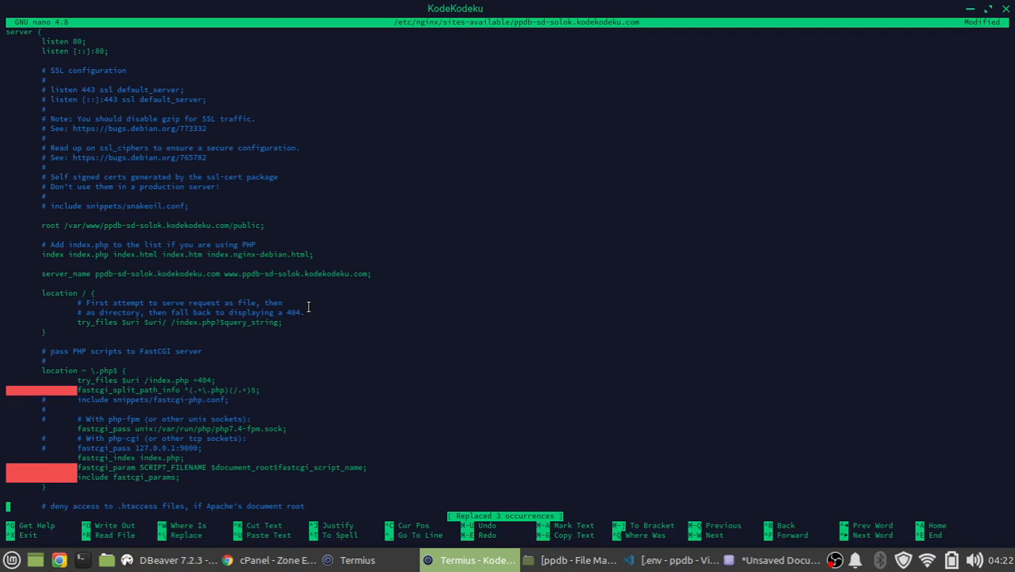
key("ctrl+o")
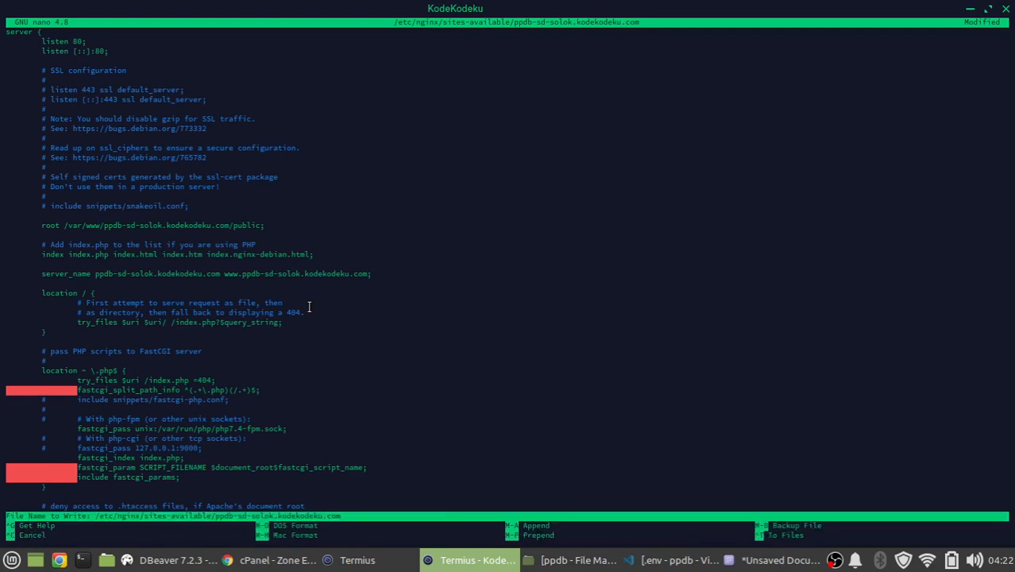
key("Return")
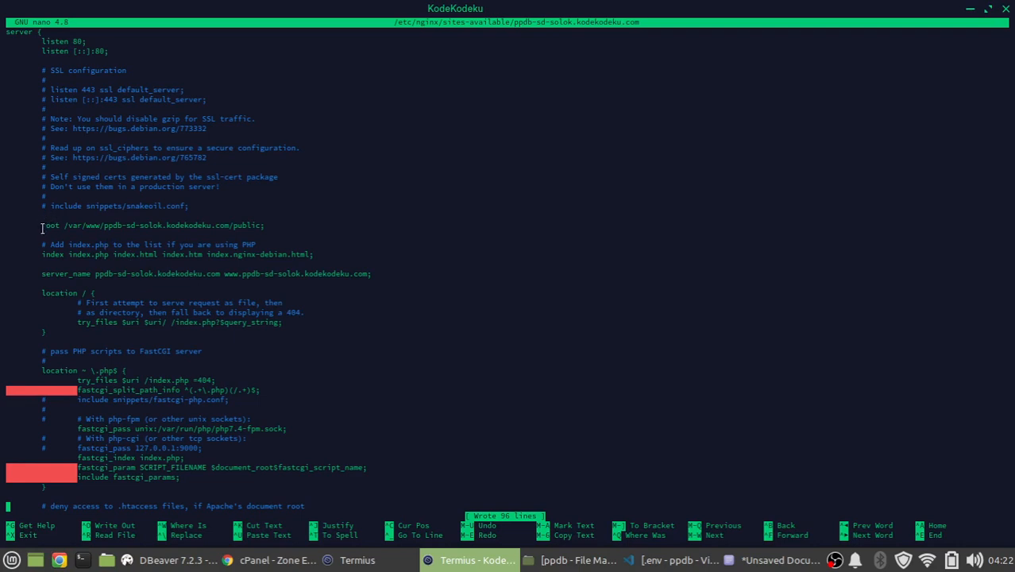
- Review the root path, server_name entries and remaining directives of the site configuration, and exit nano
left_click_drag(43, 228, 230, 226)
left_click(90, 226)
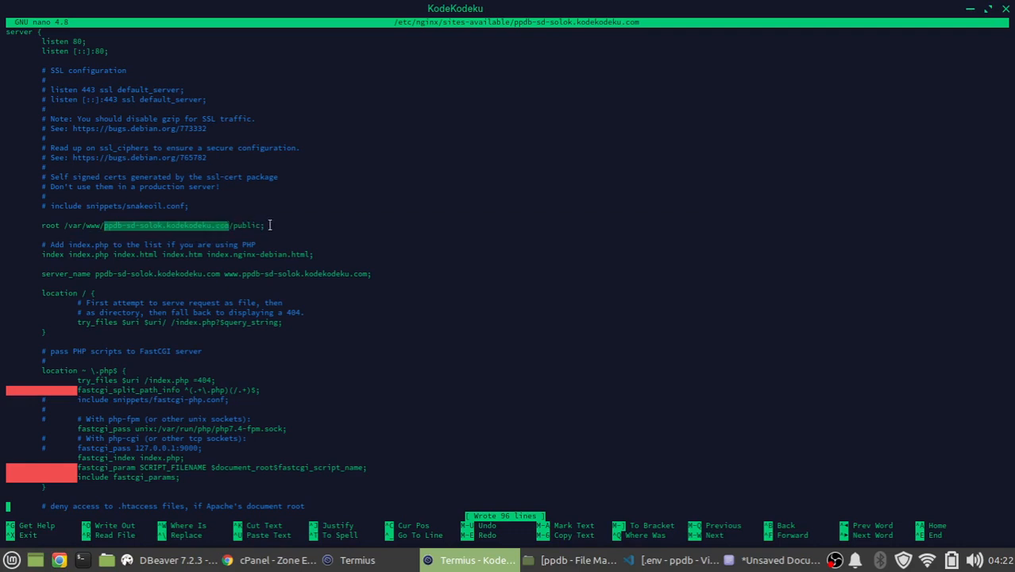
left_click(269, 227)
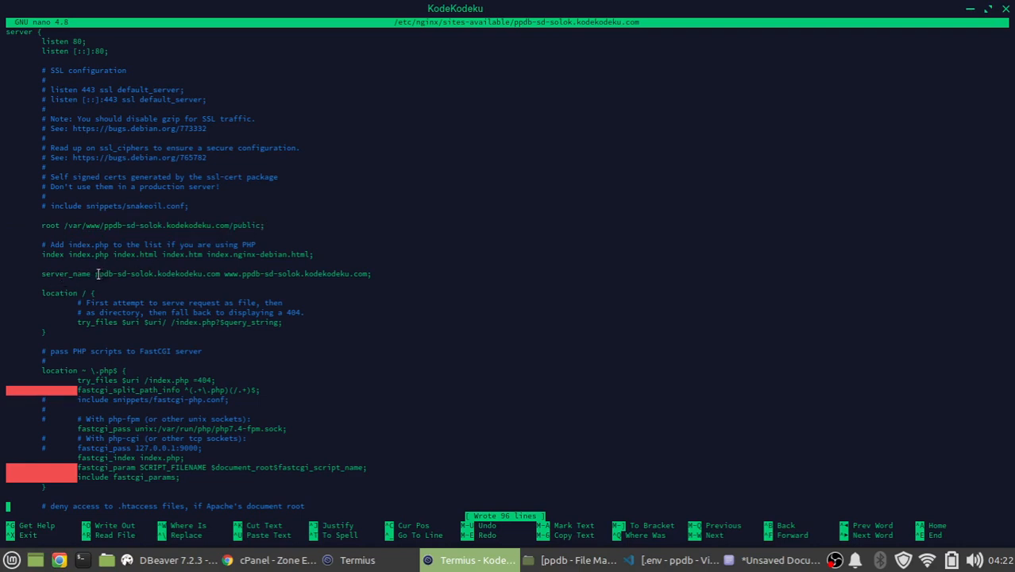
left_click_drag(96, 274, 389, 273)
left_click(222, 274)
scroll(410, 302, "down", 4)
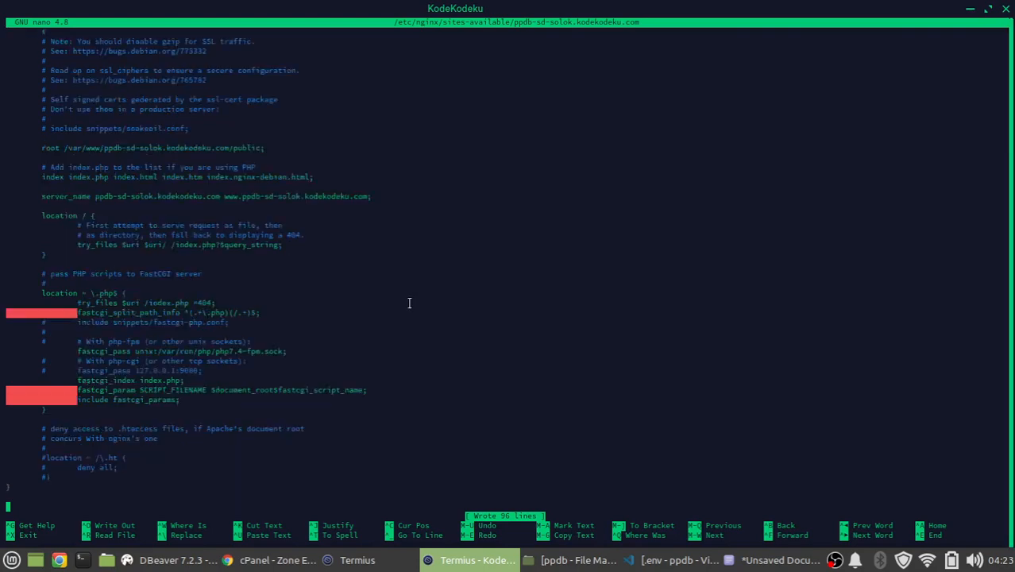
scroll(410, 301, "down", 5)
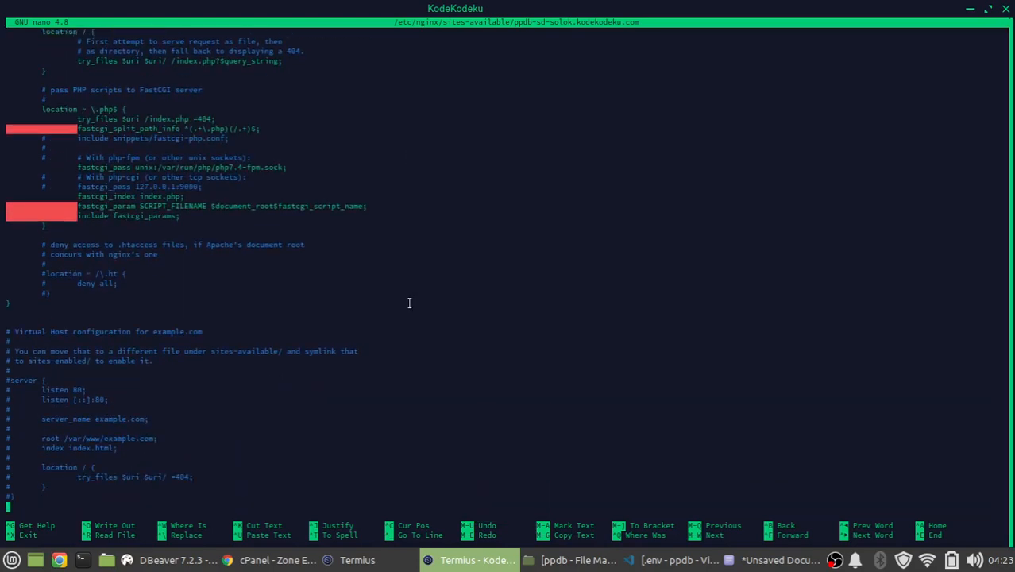
scroll(409, 302, "up", 20)
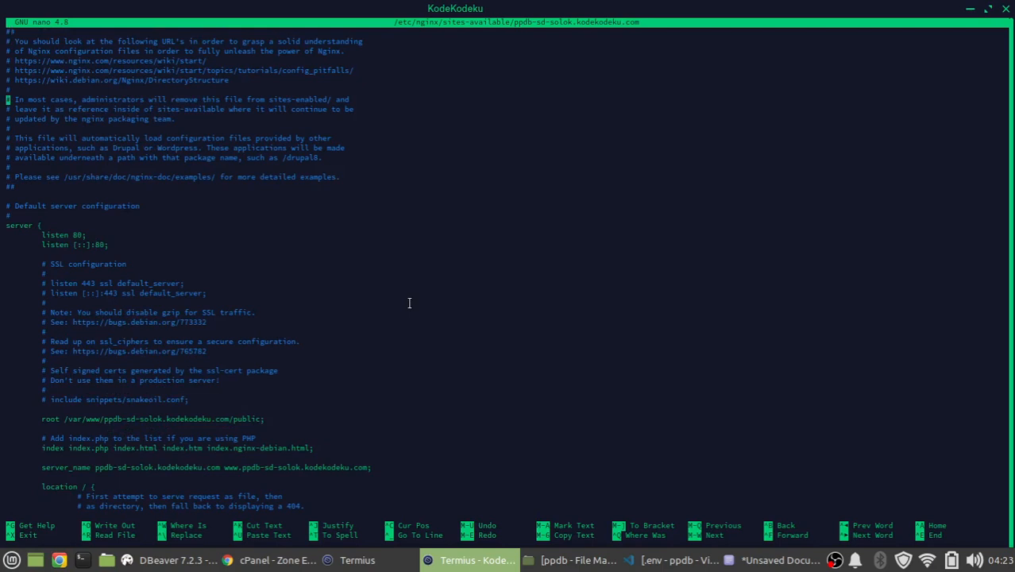
scroll(409, 303, "down", 20)
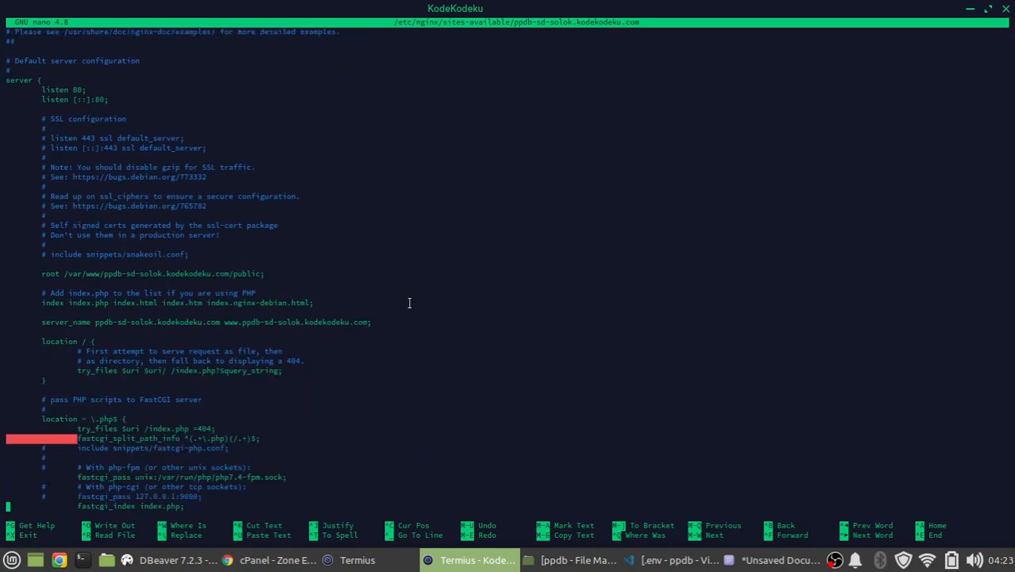
key("ctrl+x")
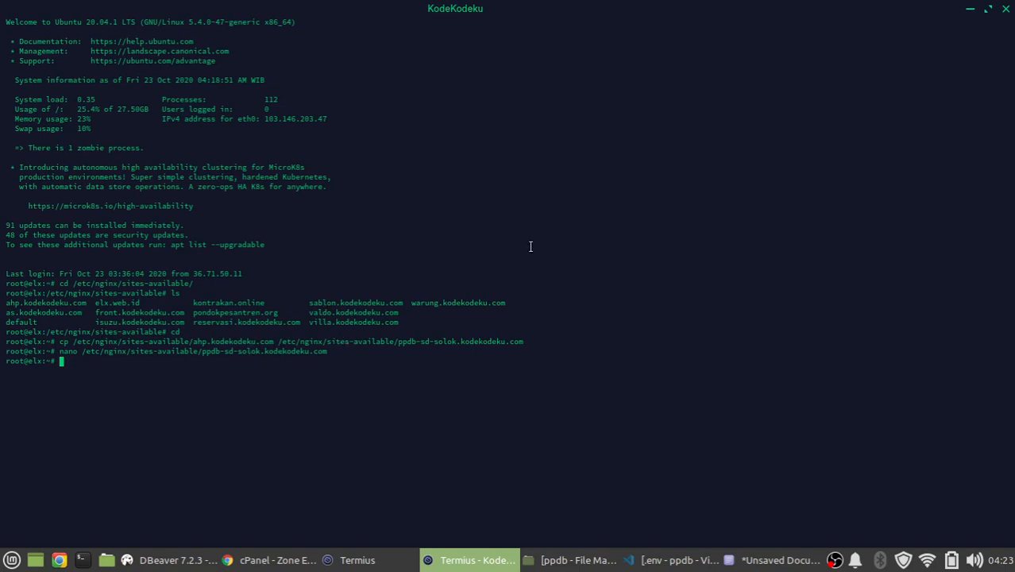
- Test the nginx configuration syntax with nginx -t
type("nginx -t")
key("Return")
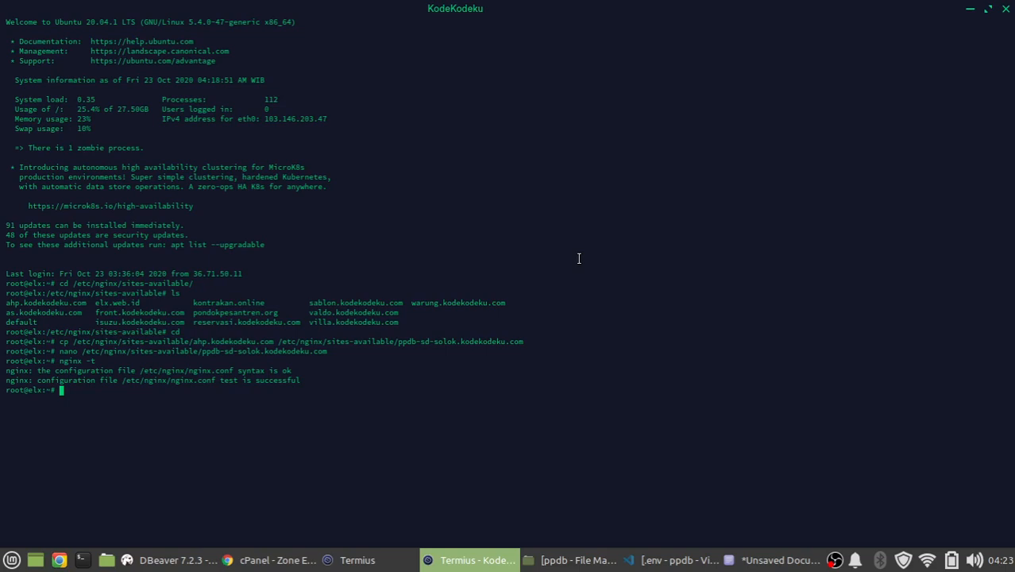
- Symlink /etc/nginx/sites-available/ppdb-sd-solok.kodekodeku.com into /etc/nginx/sites-enabled/
type("ln -s /etc/nginx/sites-a")
key("Tab")
type("pp")
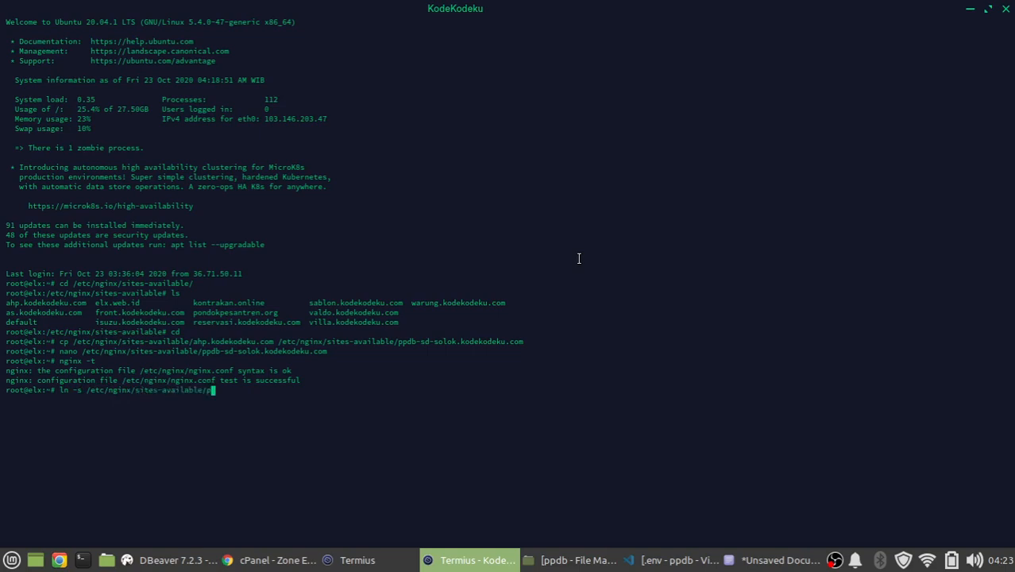
key("Tab")
type("/etc/nginx/")
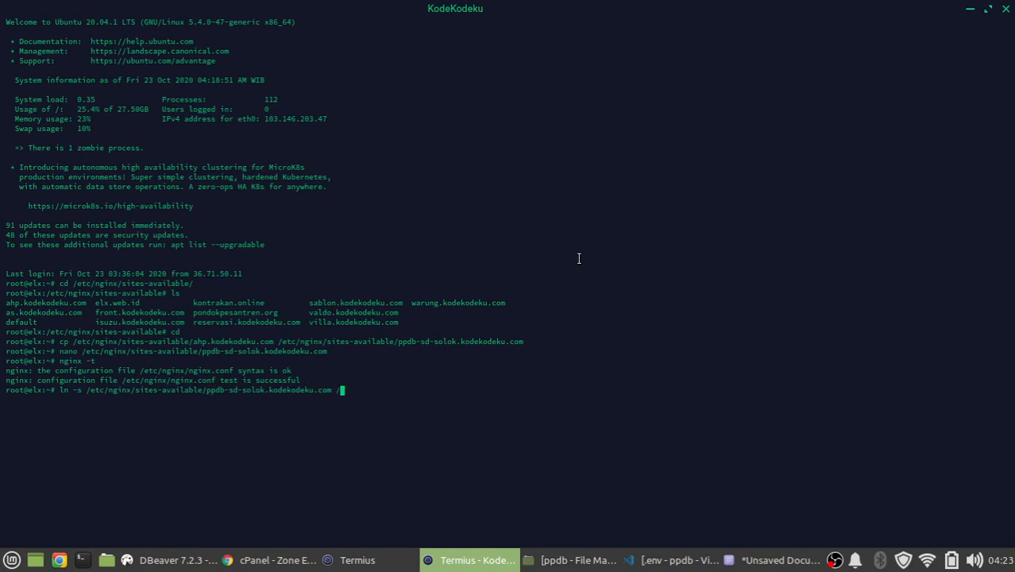
type("sites-e")
key("Tab")
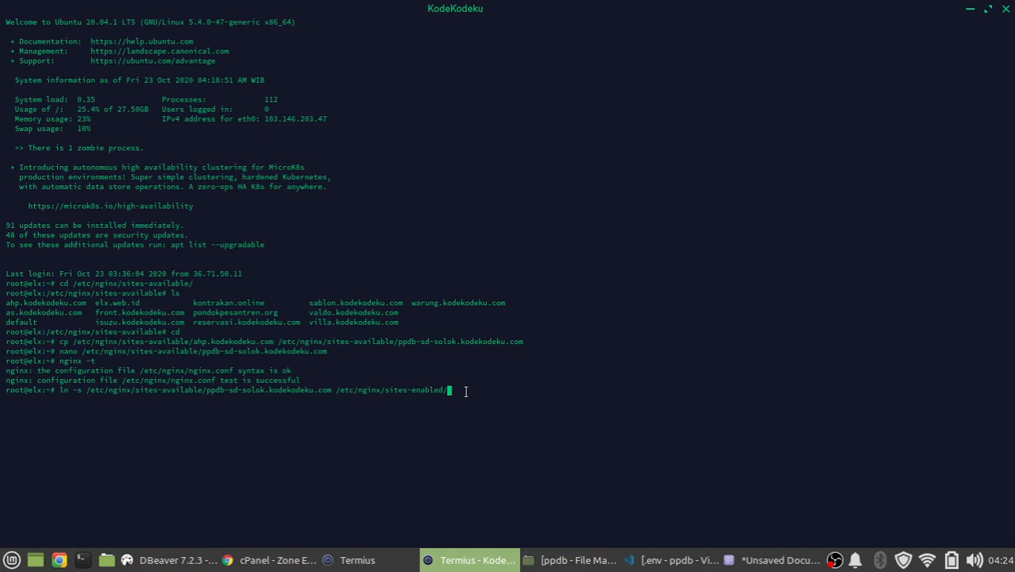
key("Return")
- Restart nginx.service with systemctl
type("systemctl restart ng")
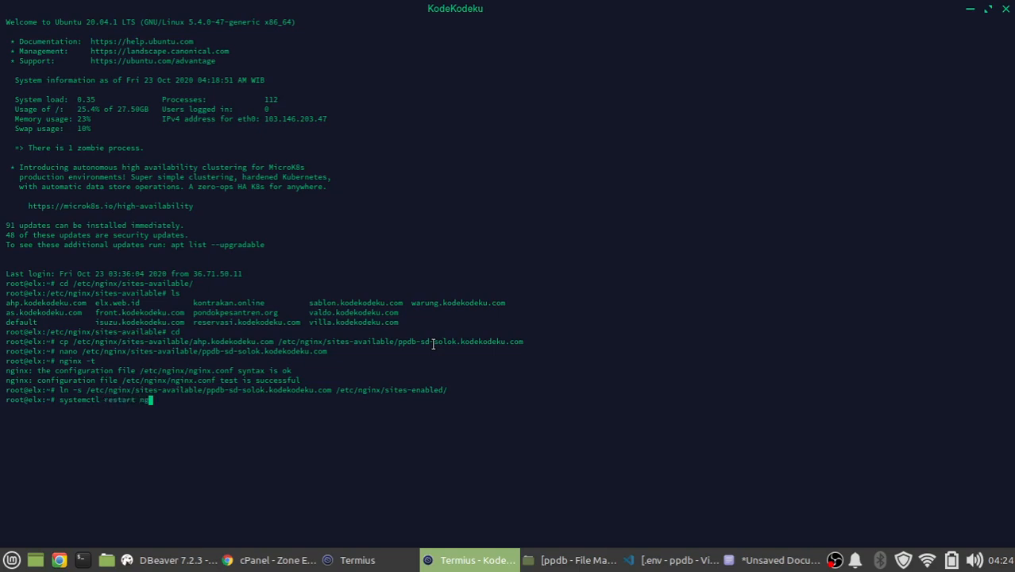
key("Tab")
key("Return")
- Switch to Chrome and load ppdb-sd-solok.kodekodeku.com in a new tab
left_click(265, 561)
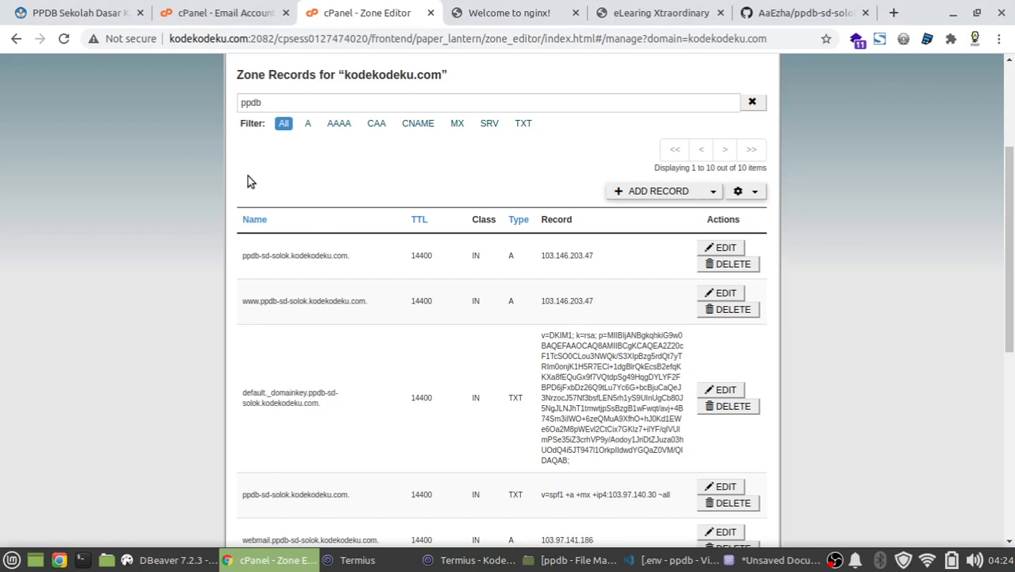
key("ctrl+t")
type("ppdb-sd")
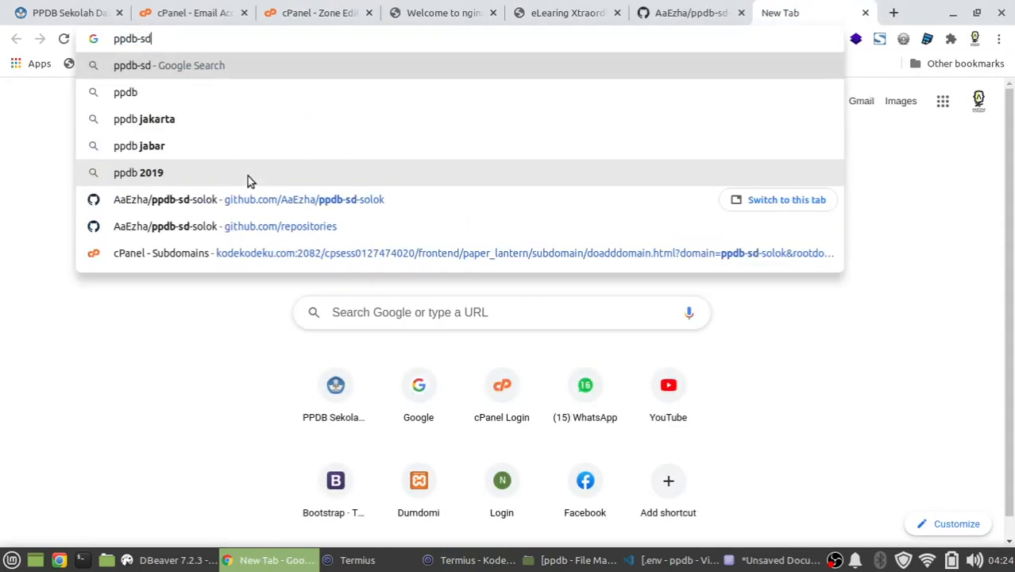
type("-solok.kodek")
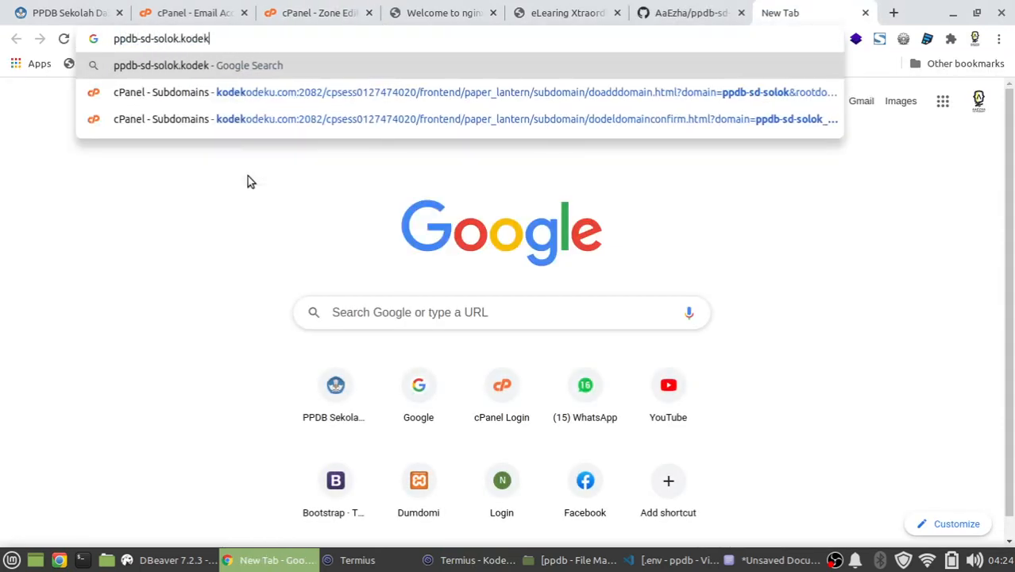
type("odeku.com")
key("Return")
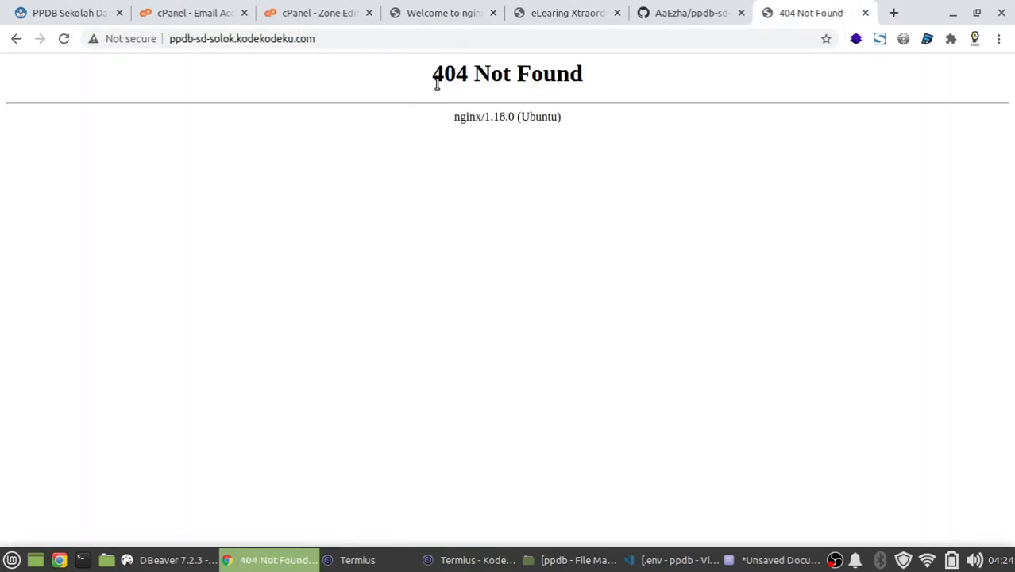
- Examine the status heading and web server line of the loaded page, and view the cPanel home page for comparison
left_click_drag(433, 77, 632, 131)
left_click(449, 125)
left_click_drag(442, 119, 575, 117)
left_click(575, 116)
left_click(186, 17)
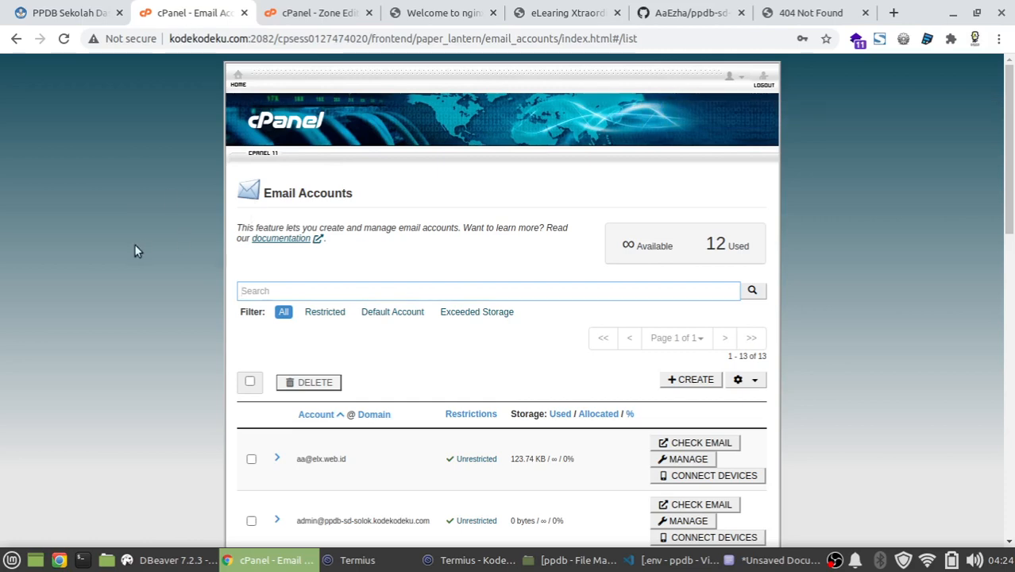
scroll(484, 286, "down", 4)
scroll(502, 288, "up", 4)
left_click(238, 78)
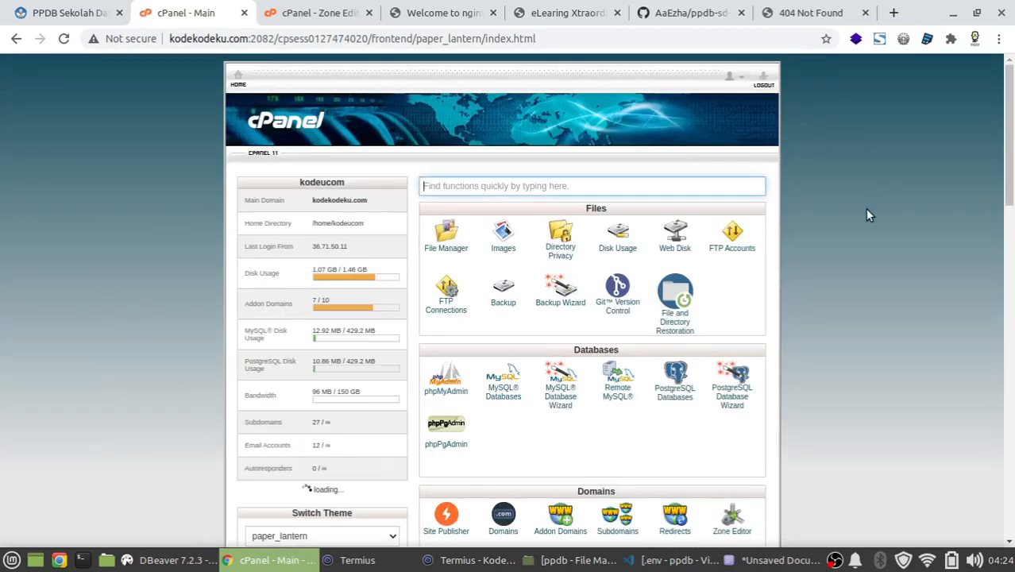
left_click(803, 14)
left_click_drag(450, 121, 556, 117)
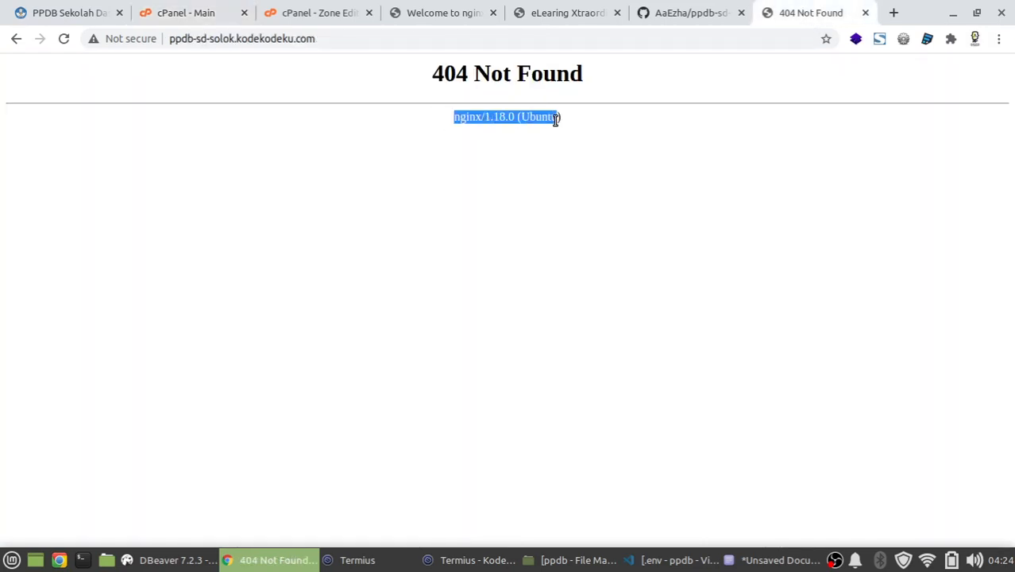
left_click(591, 159)
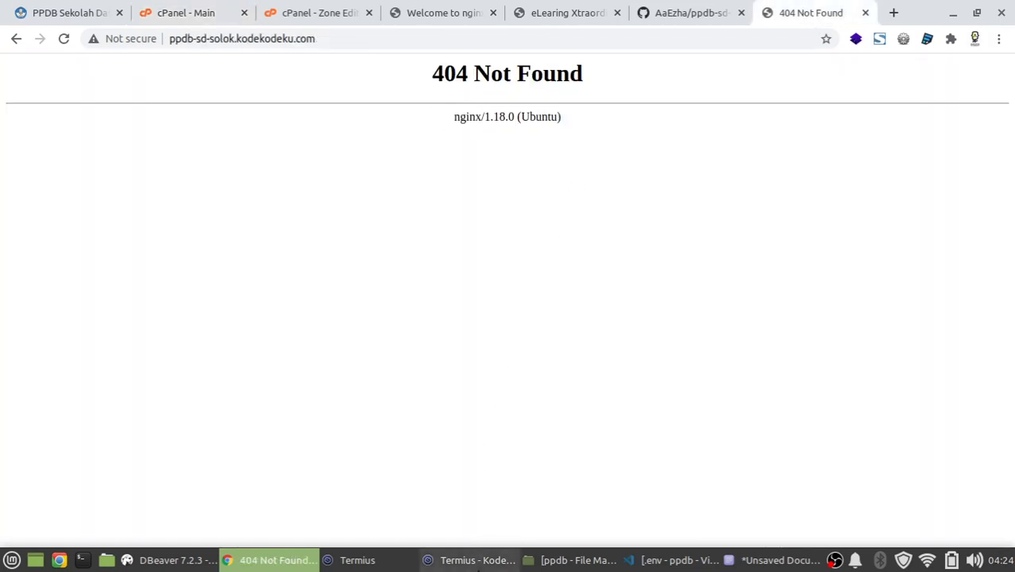
- Return to the Termius SSH session, change to /var/www/ and list its contents
left_click(460, 561)
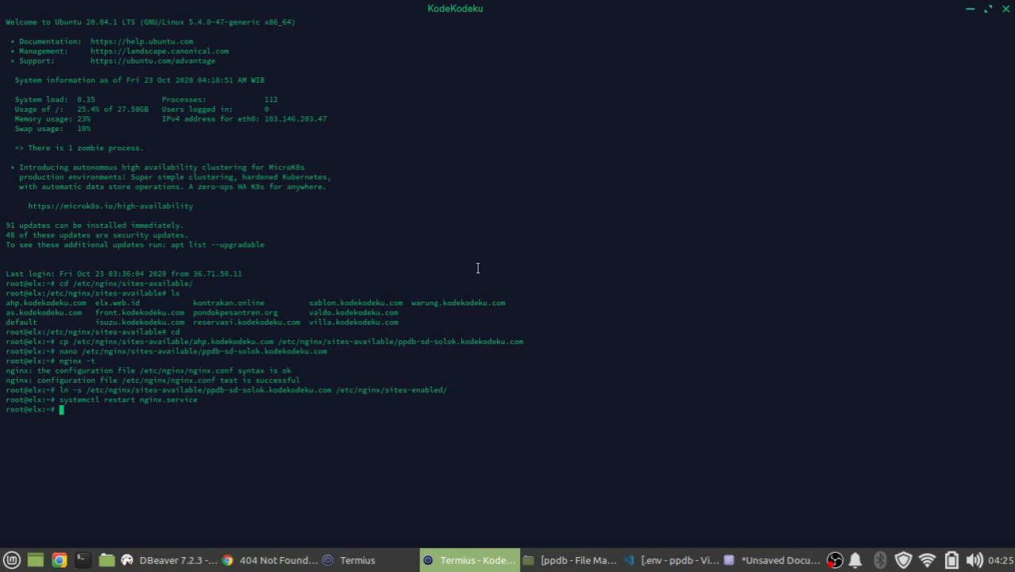
type("cd /var/www/")
key("Return")
type("ls")
key("Return")
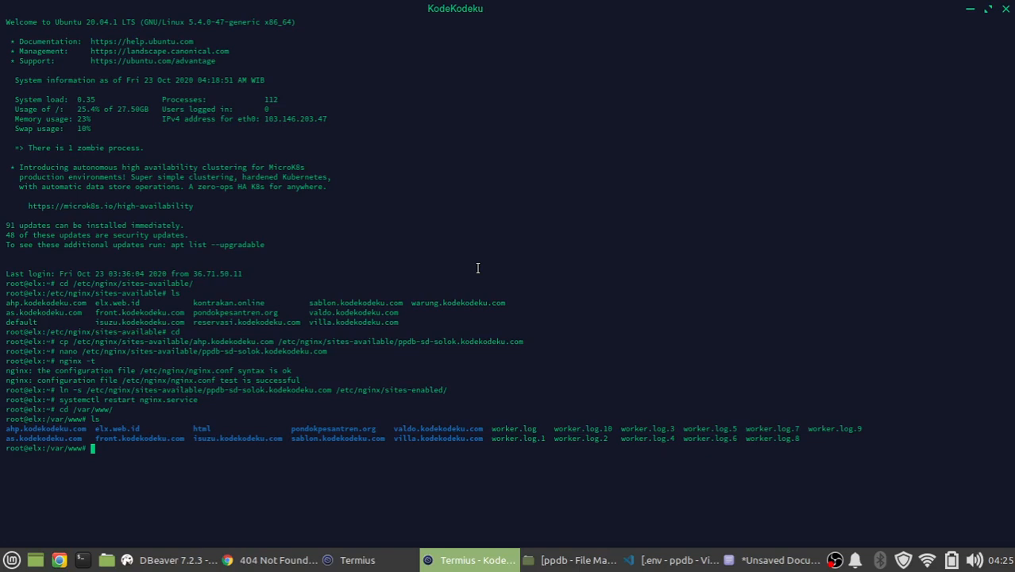
key("ctrl+shift+v")
key("BackSpace")
key("BackSpace")
key("BackSpace")
key("BackSpace")
key("BackSpace")
key("BackSpace")
key("BackSpace")
key("BackSpace")
key("BackSpace")
key("BackSpace")
key("BackSpace")
key("BackSpace")
key("BackSpace")
key("BackSpace")
key("BackSpace")
key("BackSpace")
key("BackSpace")
key("BackSpace")
key("BackSpace")
key("BackSpace")
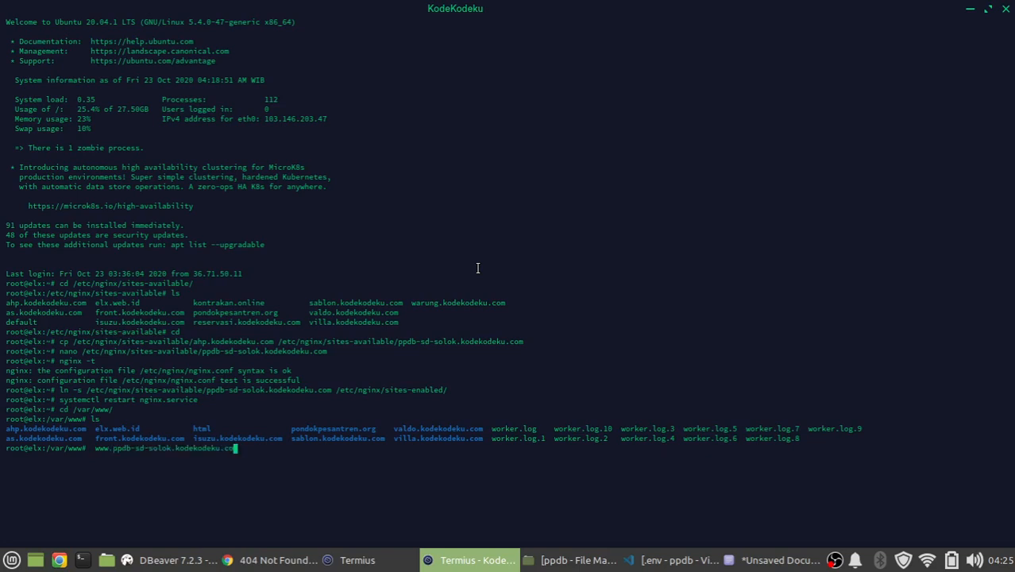
key("BackSpace")
key("BackSpace")
key("BackSpace")
key("BackSpace")
key("BackSpace")
key("BackSpace")
key("BackSpace")
key("BackSpace")
key("BackSpace")
key("BackSpace")
key("BackSpace")
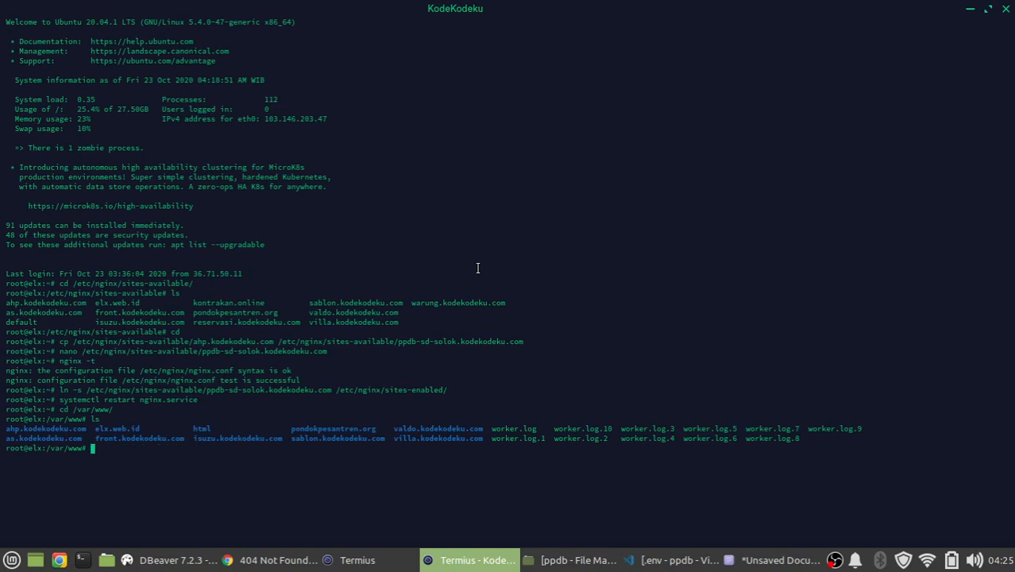
- Create the directory ppdb-sd-solok.kodekodeku.com in /var/www and change into it
type("mkdir ppdb-sd-solok.kodekodeku.com")
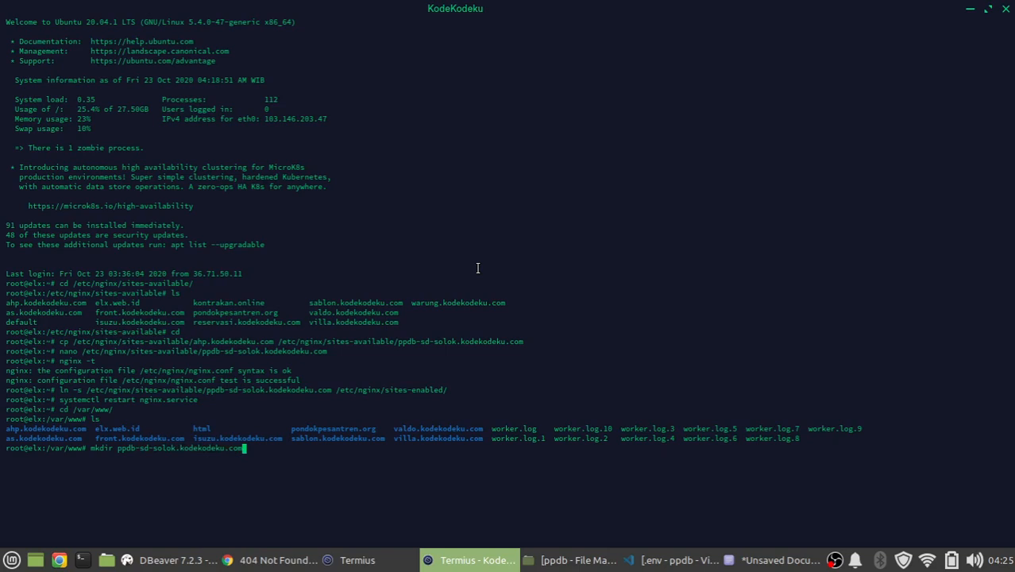
key("Return")
type("ls")
key("Return")
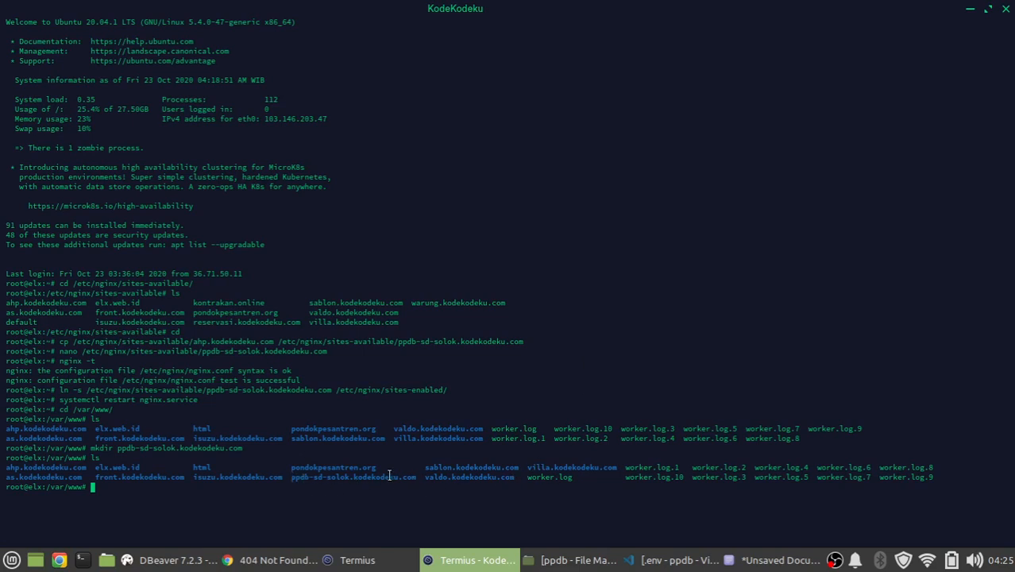
type("cd ppd")
key("Tab")
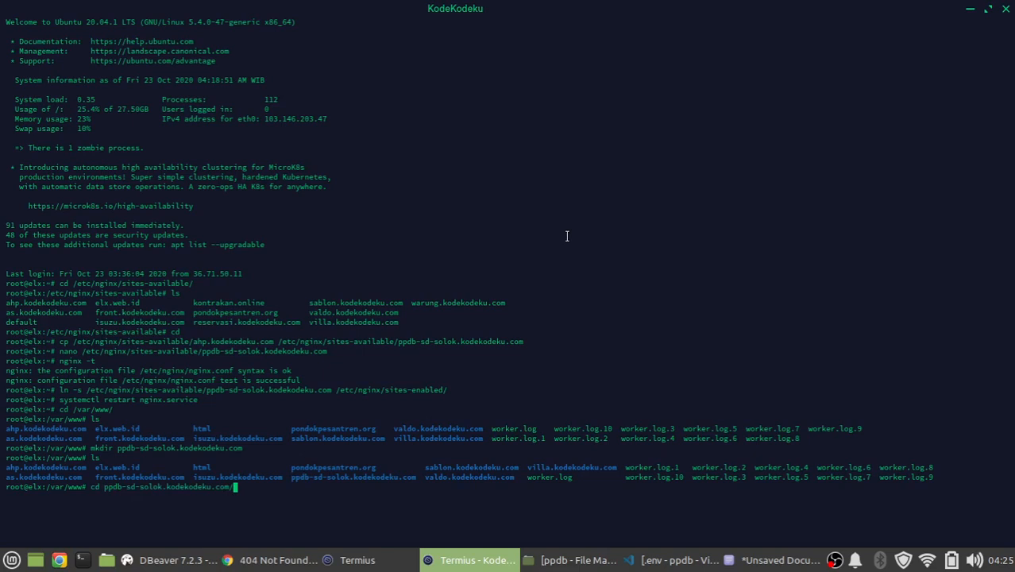
key("Return")
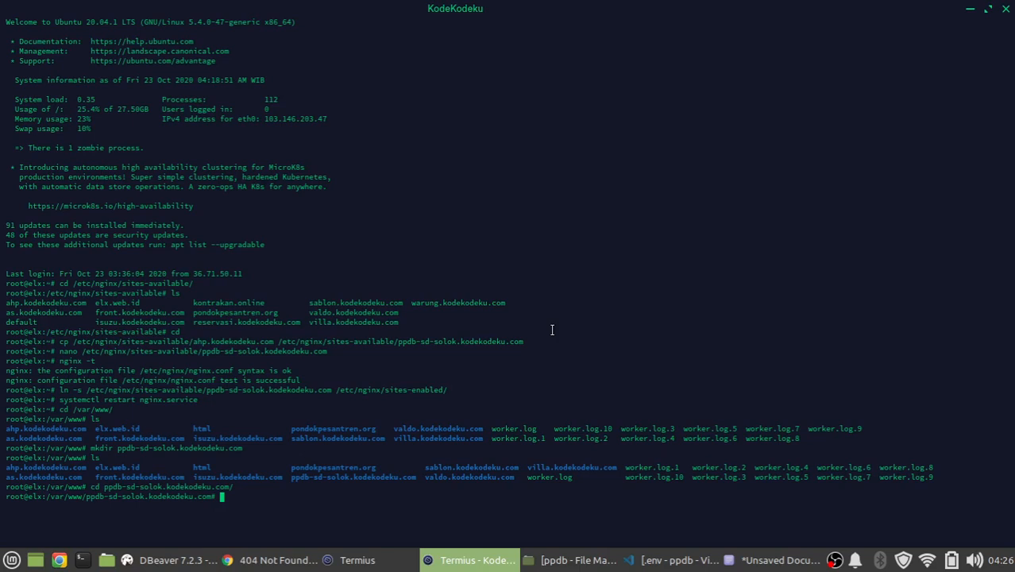
- Copy the HTTPS clone URL of the ppdb-sd-solok repository from its GitHub page in Chrome
left_click(300, 558)
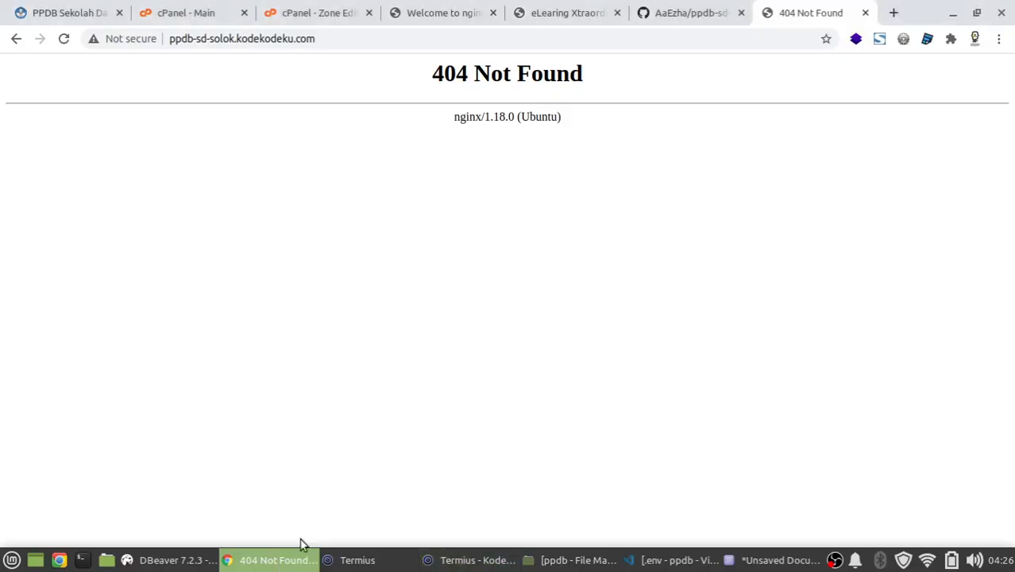
left_click(664, 19)
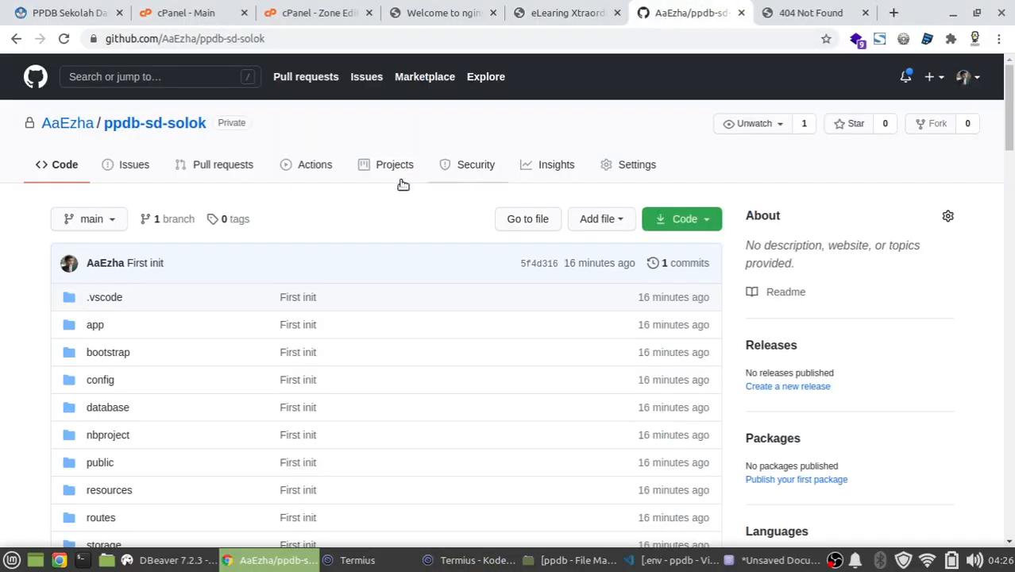
left_click(705, 223)
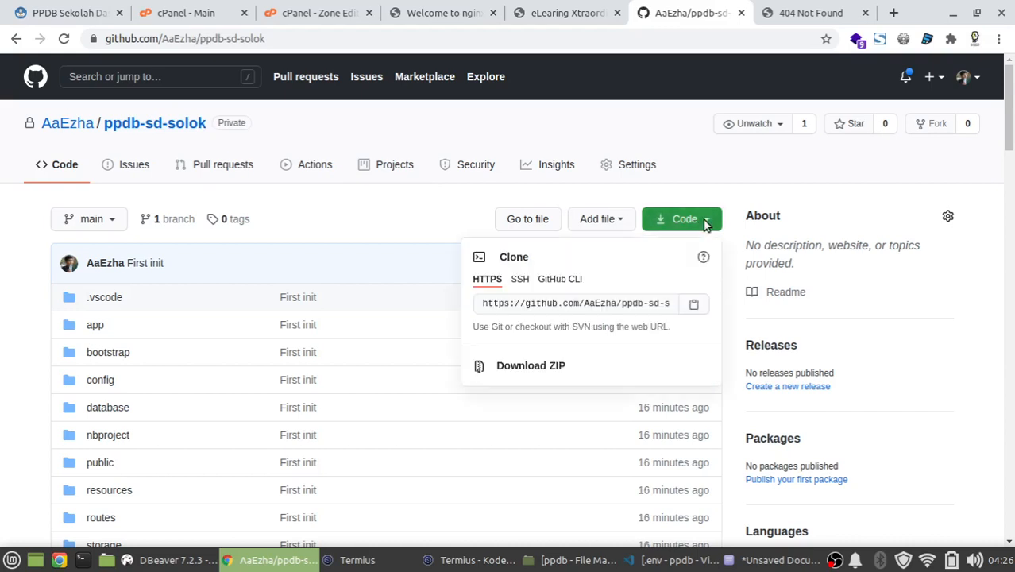
left_click(694, 310)
key("alt+Tab")
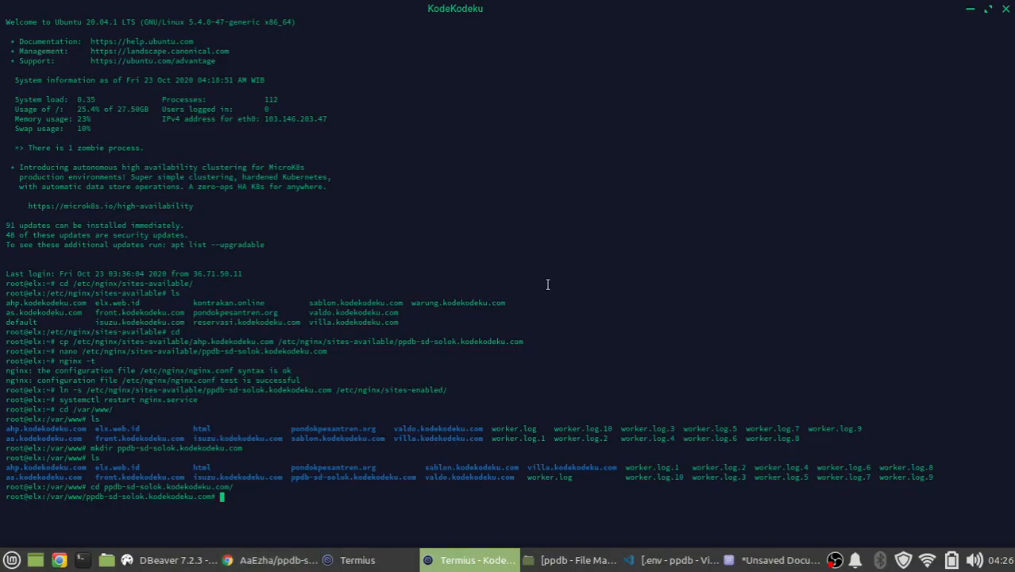
type("git clone")
key("ctrl+shift+v")
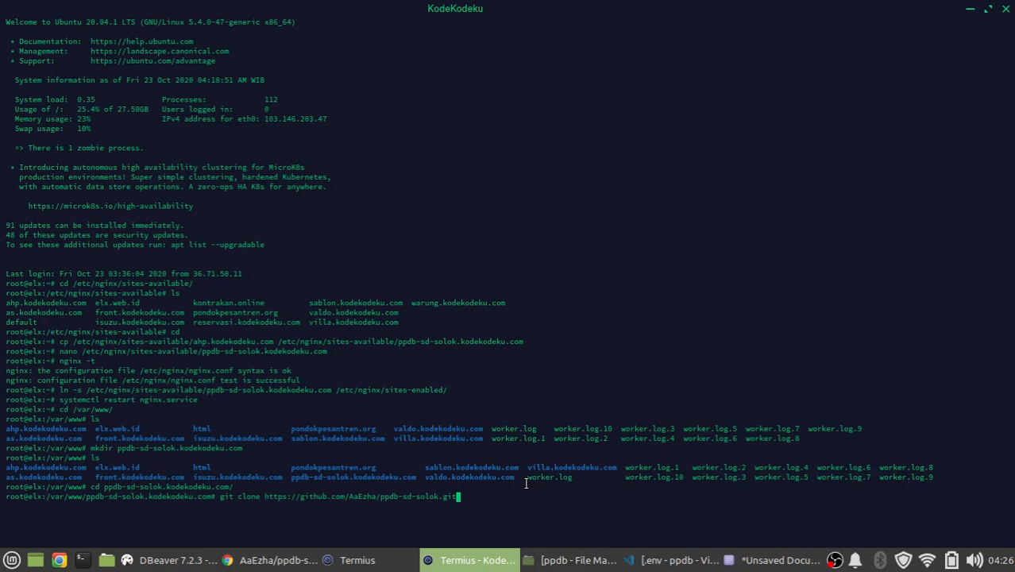
key("BackSpace")
key("BackSpace")
key("BackSpace")
key("BackSpace")
key("BackSpace")
key("BackSpace")
key("BackSpace")
key("BackSpace")
key("BackSpace")
key("BackSpace")
key("BackSpace")
key("BackSpace")
key("BackSpace")
key("BackSpace")
key("BackSpace")
key("BackSpace")
key("BackSpace")
key("BackSpace")
key("BackSpace")
key("BackSpace")
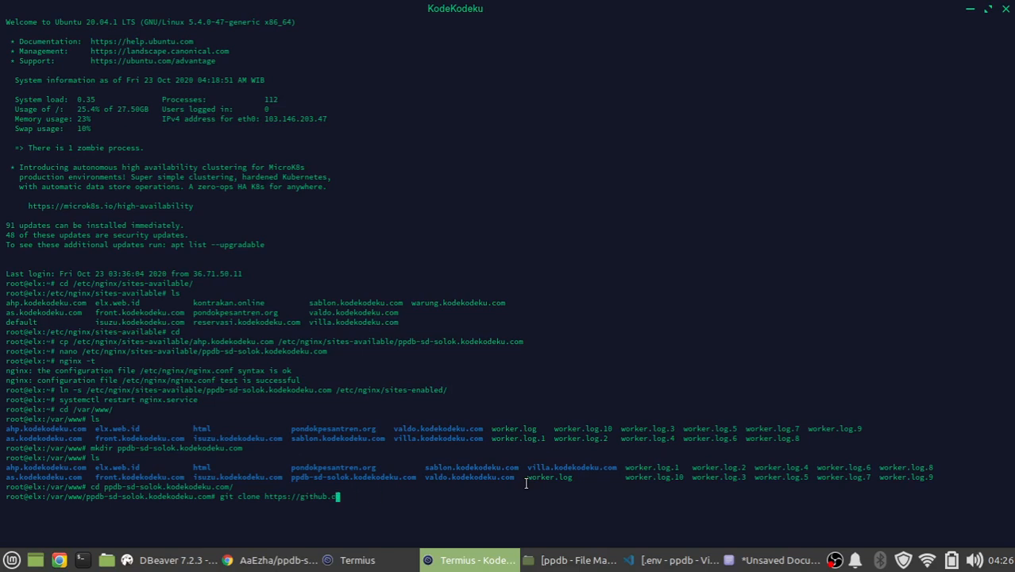
key("BackSpace")
key("BackSpace")
key("BackSpace")
key("BackSpace")
key("BackSpace")
key("BackSpace")
key("BackSpace")
key("BackSpace")
key("BackSpace")
key("BackSpace")
key("BackSpace")
key("BackSpace")
key("BackSpace")
key("BackSpace")
key("BackSpace")
key("BackSpace")
key("BackSpace")
key("BackSpace")
key("BackSpace")
key("BackSpace")
- Go back to /var/www, force-remove the ppdb-sd-solok.kodekodeku.com directory and clear the terminal
type("cd ..")
key("Return")
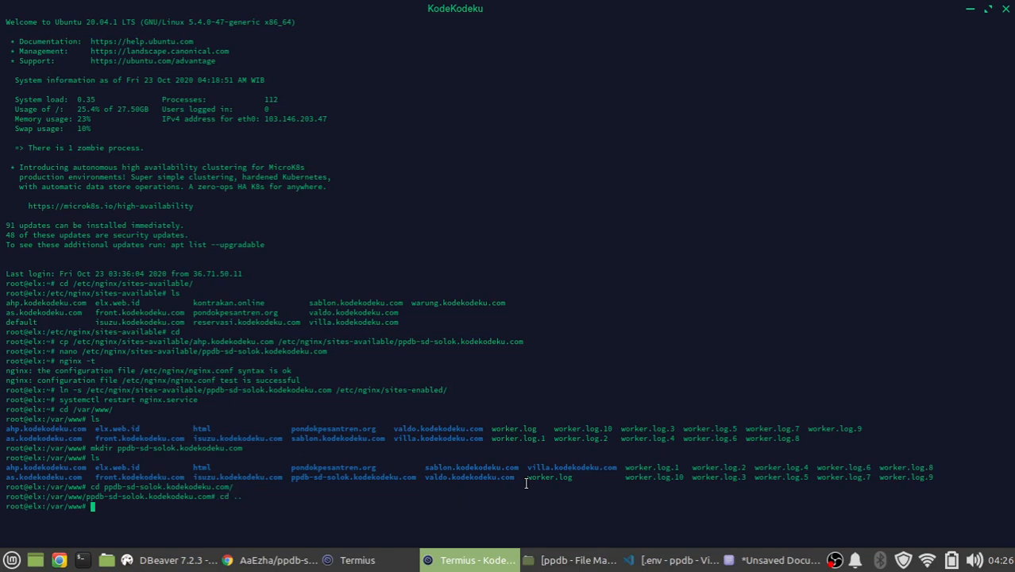
type("rm -rf pp")
key("Tab")
key("Return")
type("clear")
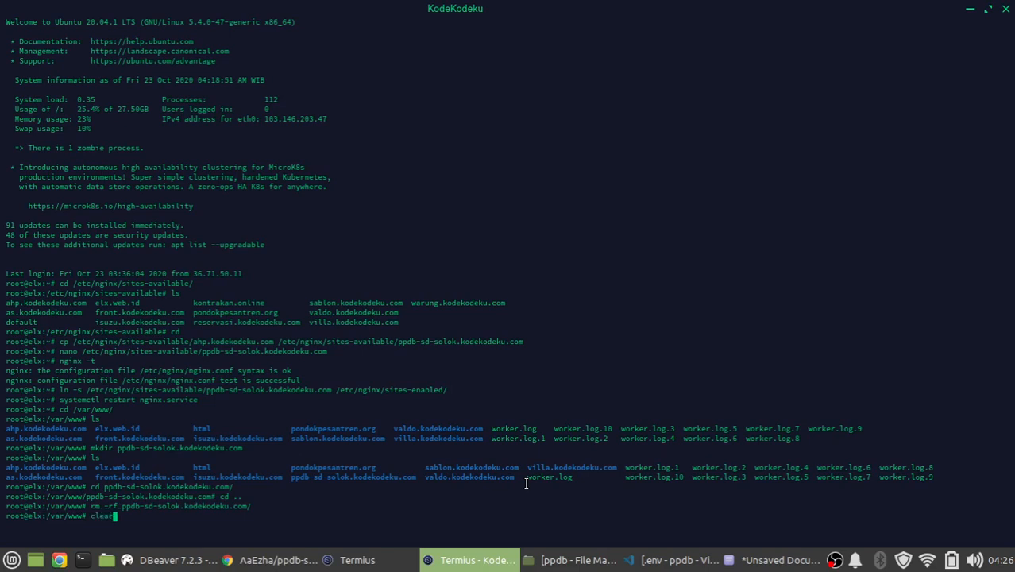
key("Return")
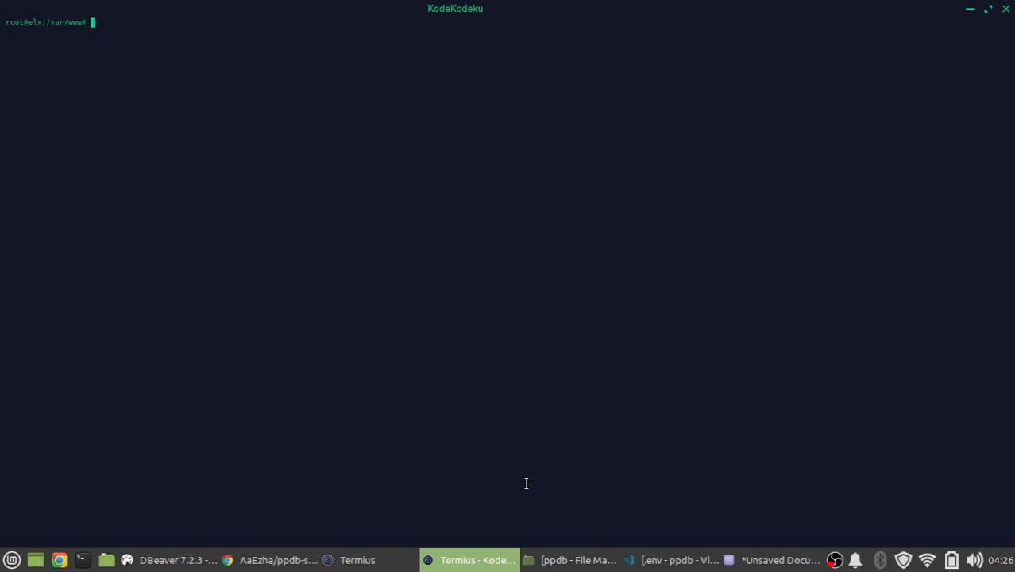
- Switch to the ppdb-sd-solok GitHub page in Chrome and copy the repository's HTTPS clone URL
key("alt+Tab")
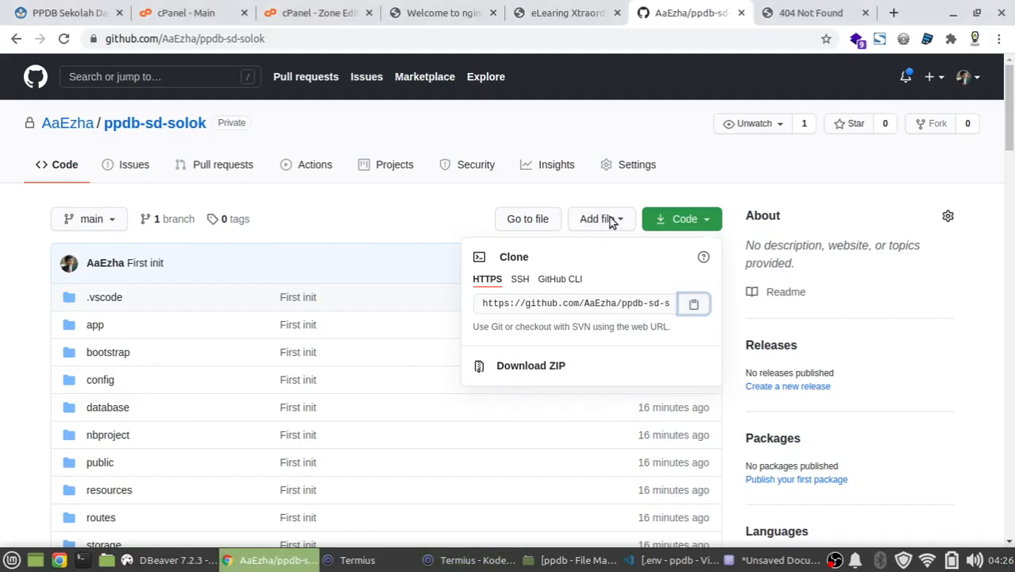
left_click(690, 220)
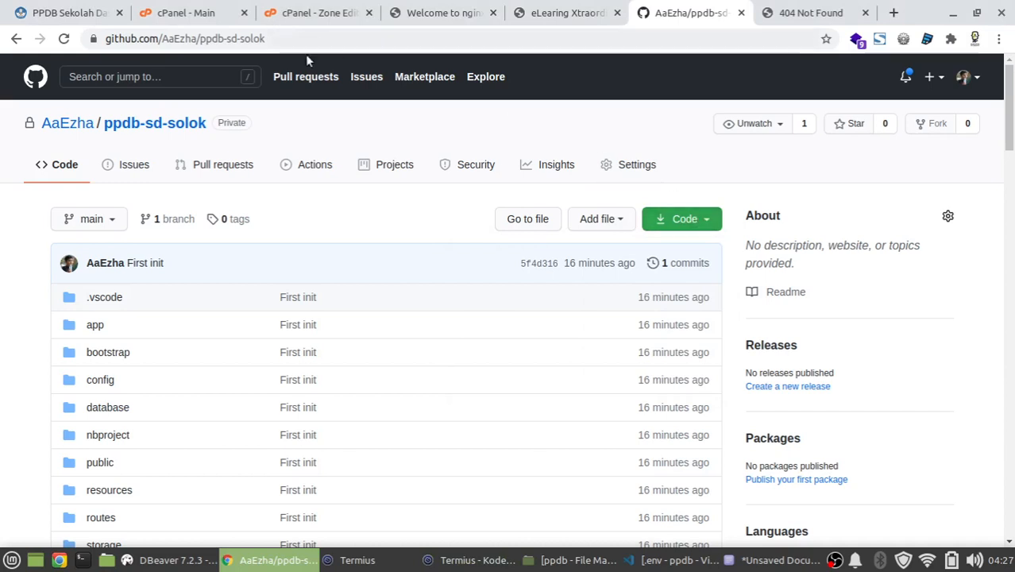
left_click(703, 220)
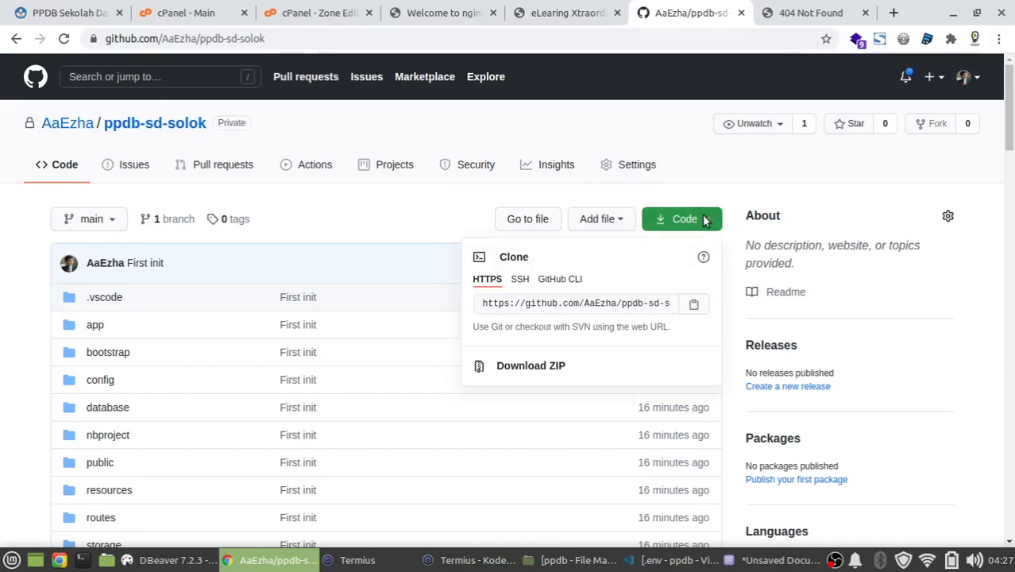
left_click(693, 308)
- Switch to the Termius session and git clone the copied repository URL into a directory named ppdb-sd-solok.kodekodeku.com
key("alt+Tab")
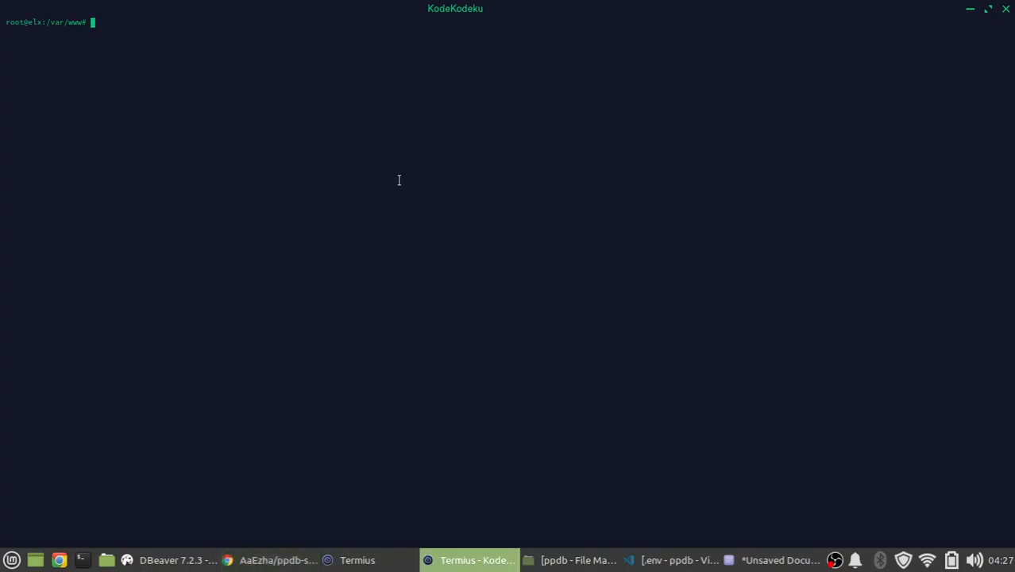
type("git clone")
key("ctrl+shift+v")
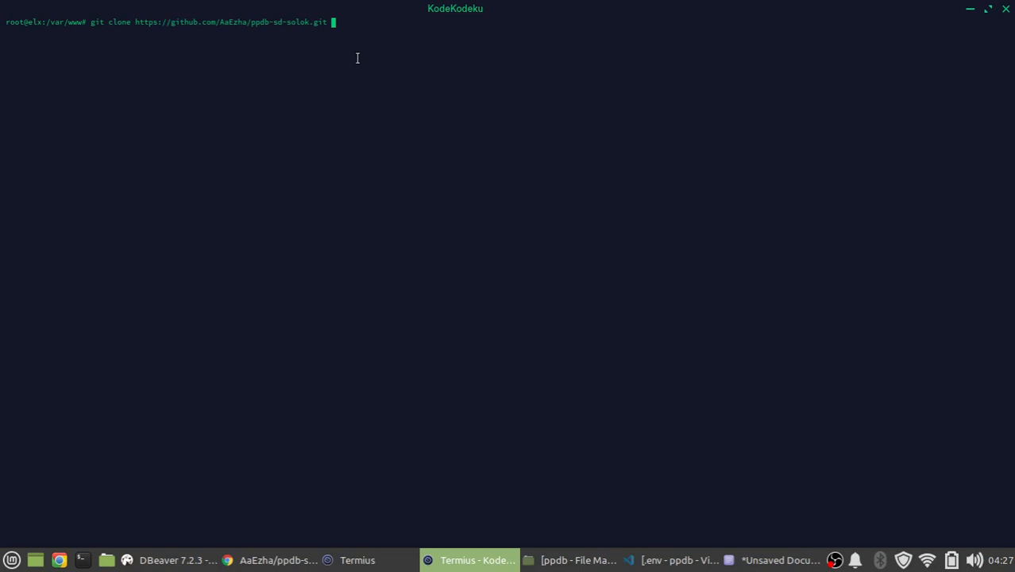
type("ppdb-sd-solok.kodekodeku.com")
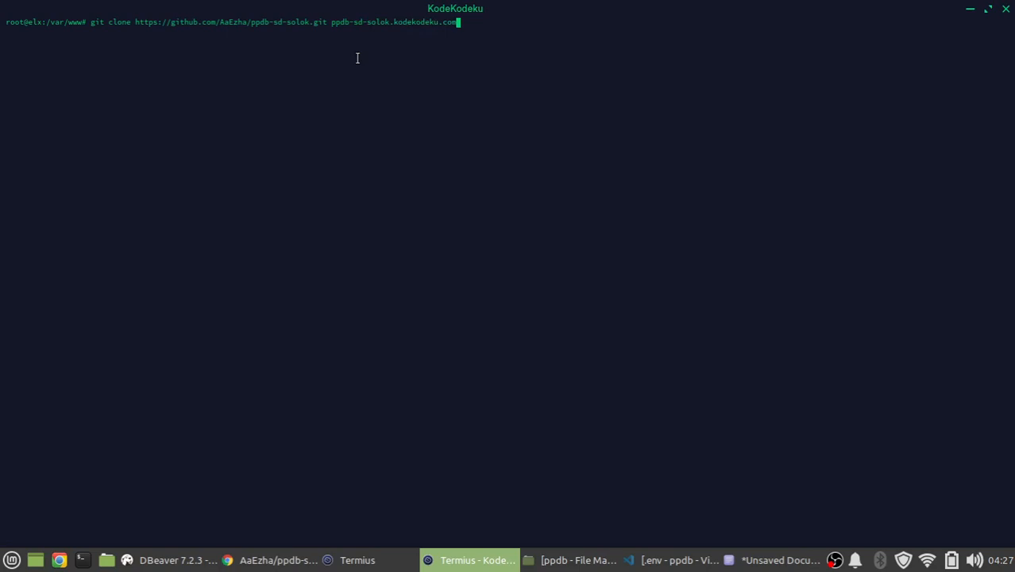
key("Return")
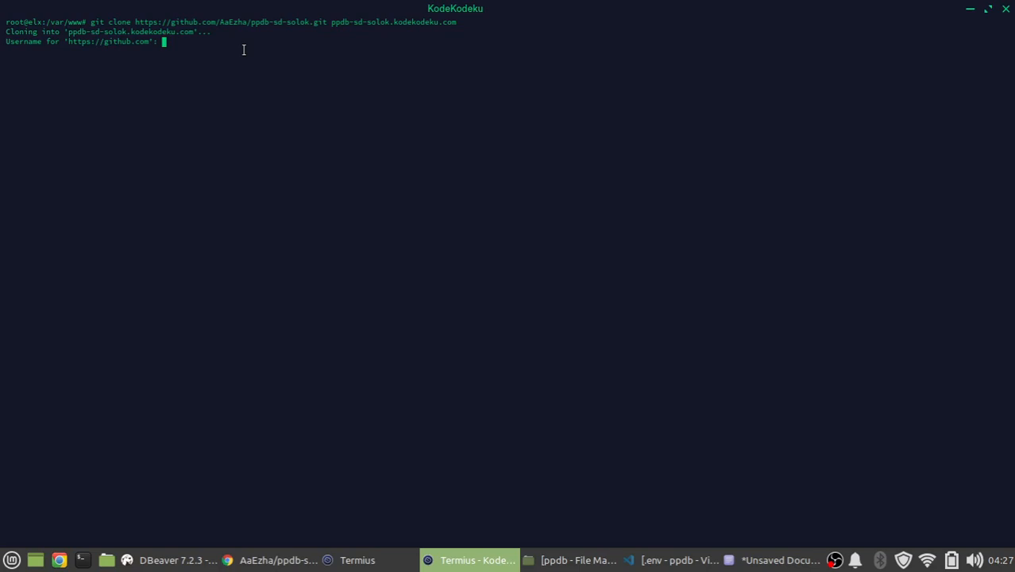
- Authenticate the clone by entering the GitHub account username and password
type("aaezha")
key("Return")
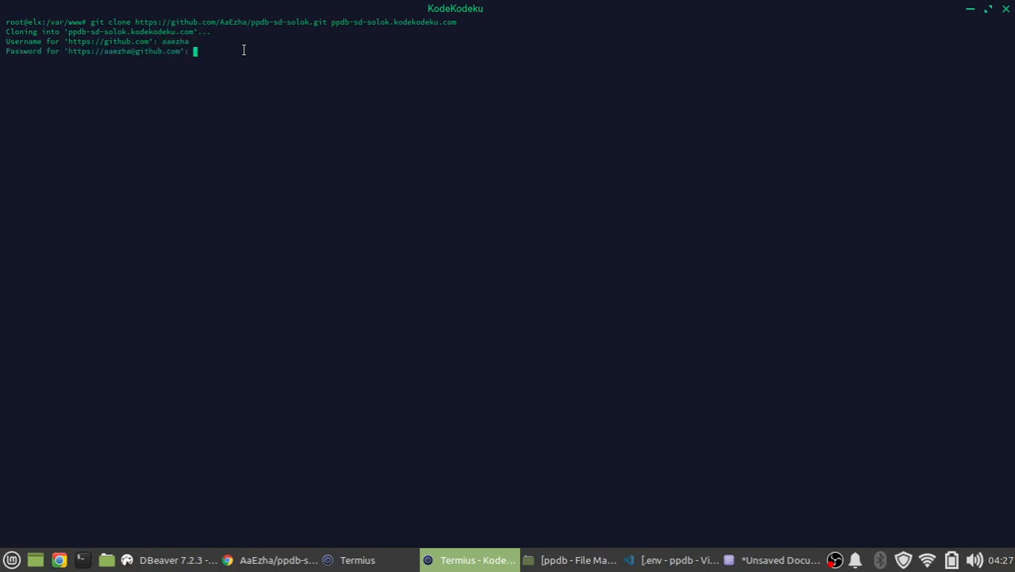
key("Return")
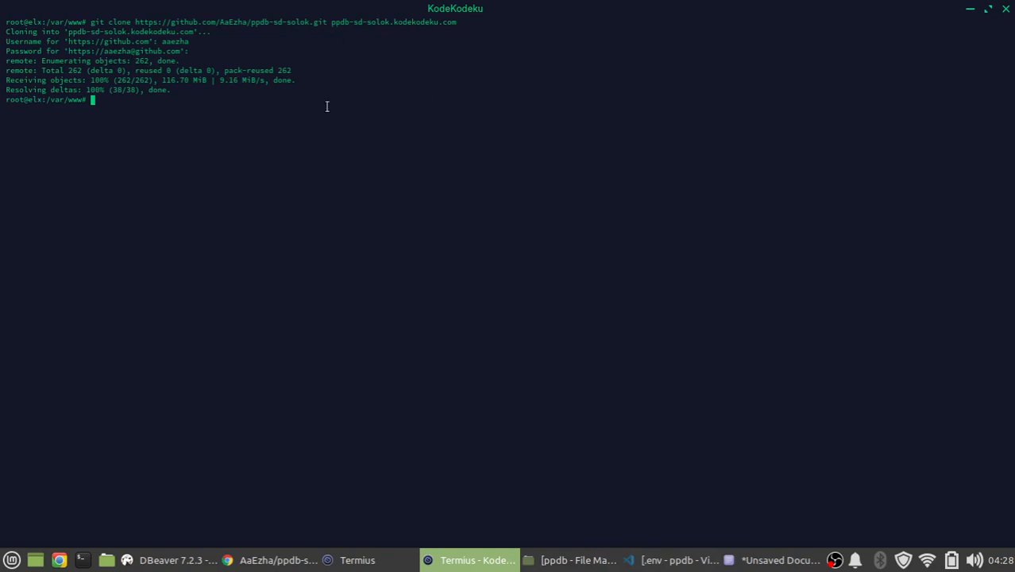
- List the contents of /var/www and change into the ppdb-sd-solok.kodekodeku.com directory
type("ls")
key("Return")
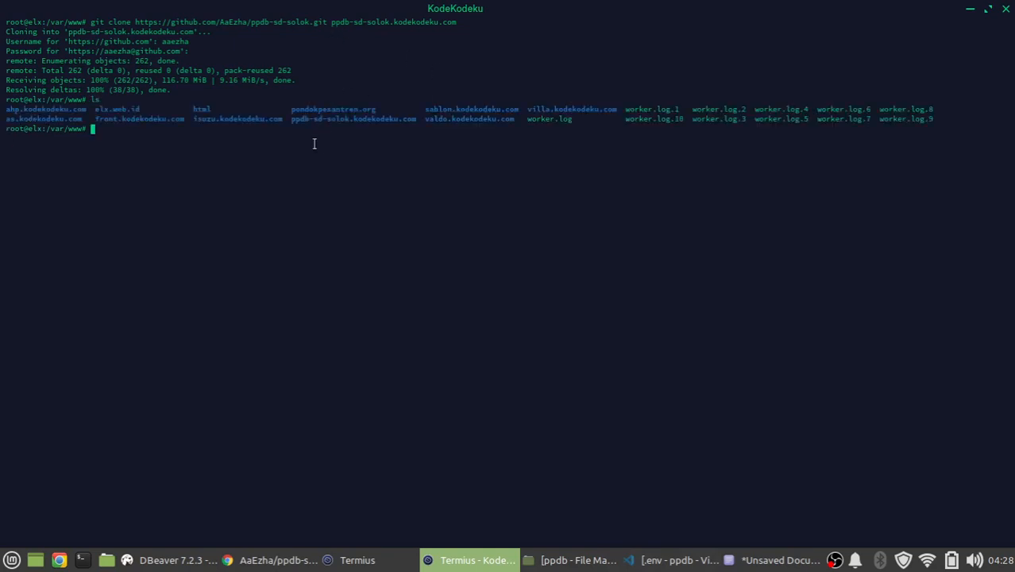
type("cd pp")
key("Tab")
key("Return")
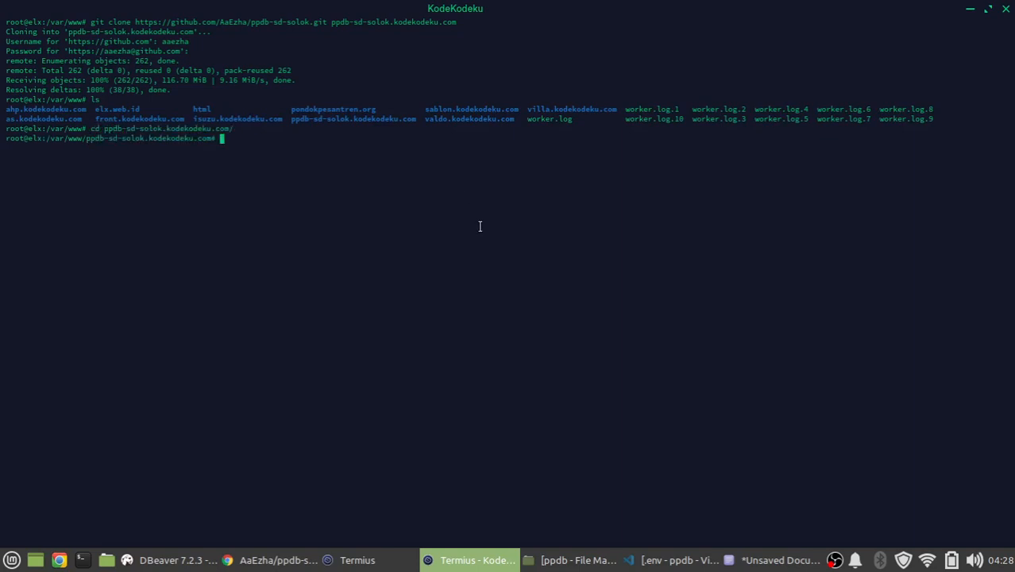
- Install the project's PHP dependencies with composer install
type("composer install")
key("Return")
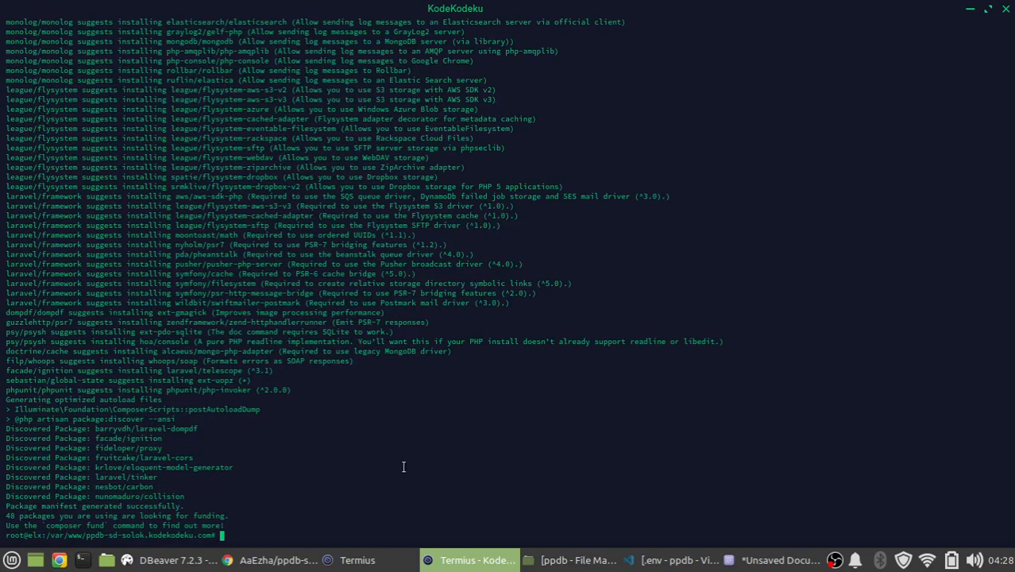
- Check the installed Laravel version with php artisan --version
type("php artisan --version")
key("Return")
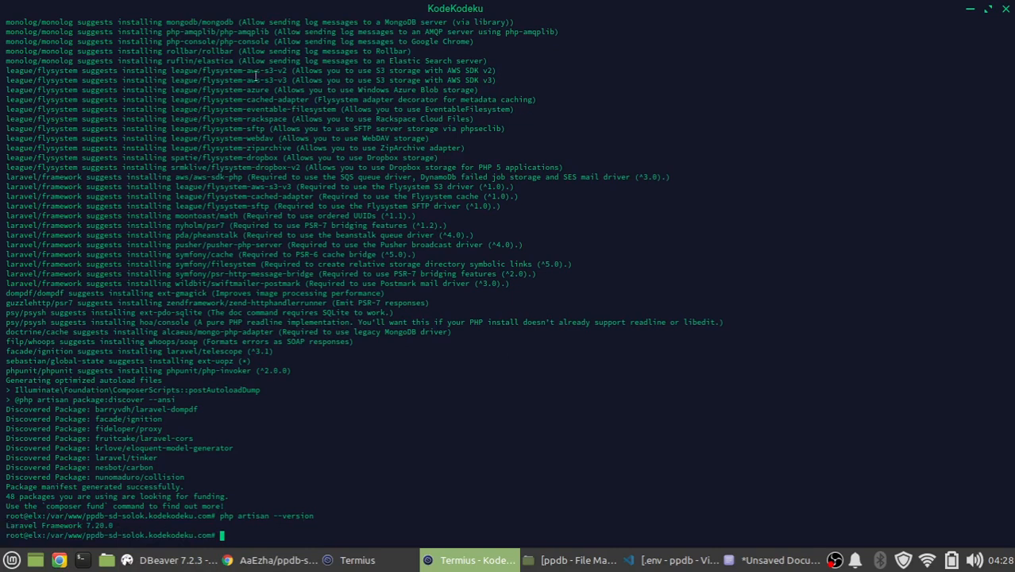
- Switch to Chrome and reload the ppdb-sd-solok.kodekodeku.com page
left_click(306, 562)
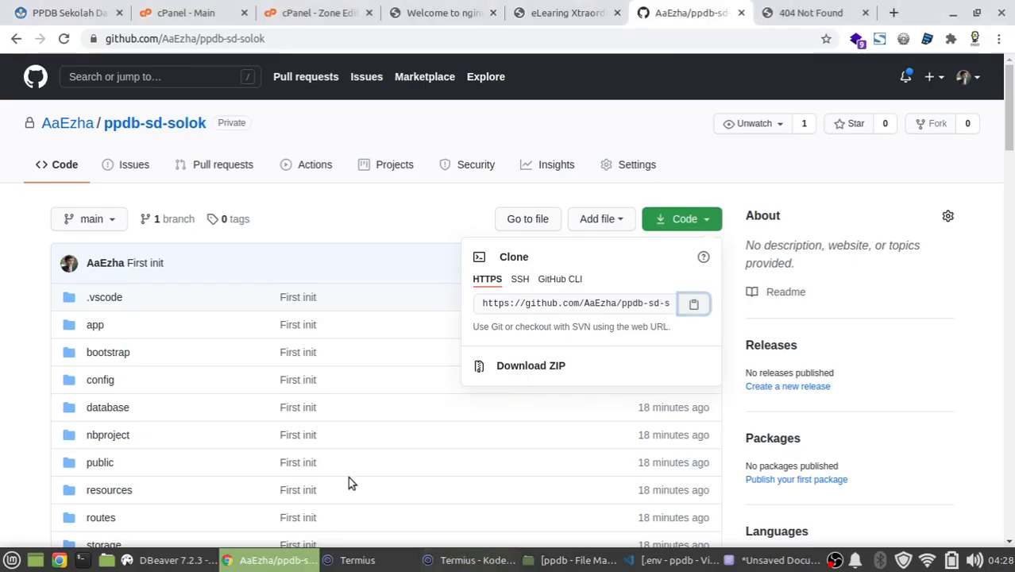
left_click(826, 13)
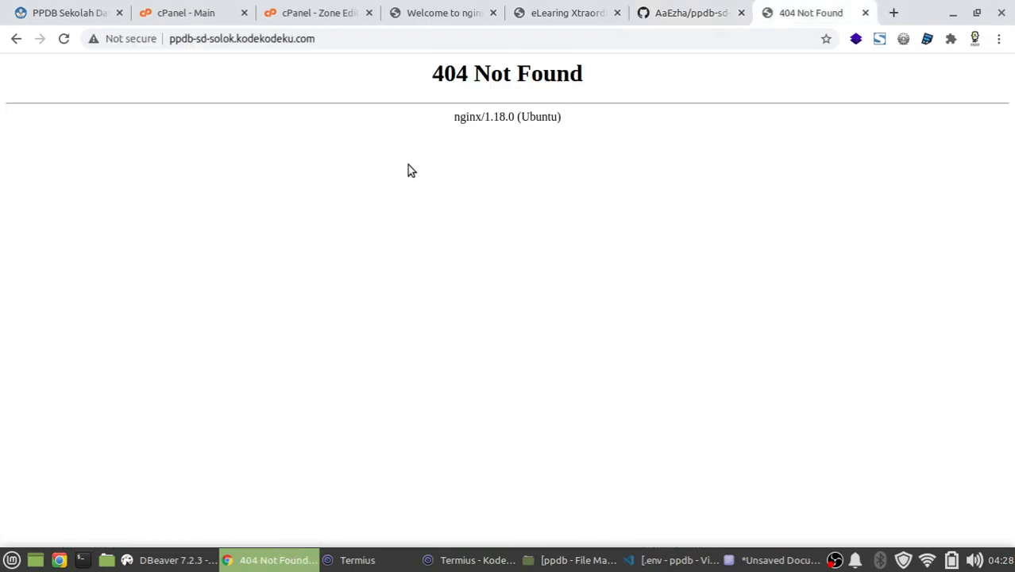
right_click(280, 172)
left_click(340, 219)
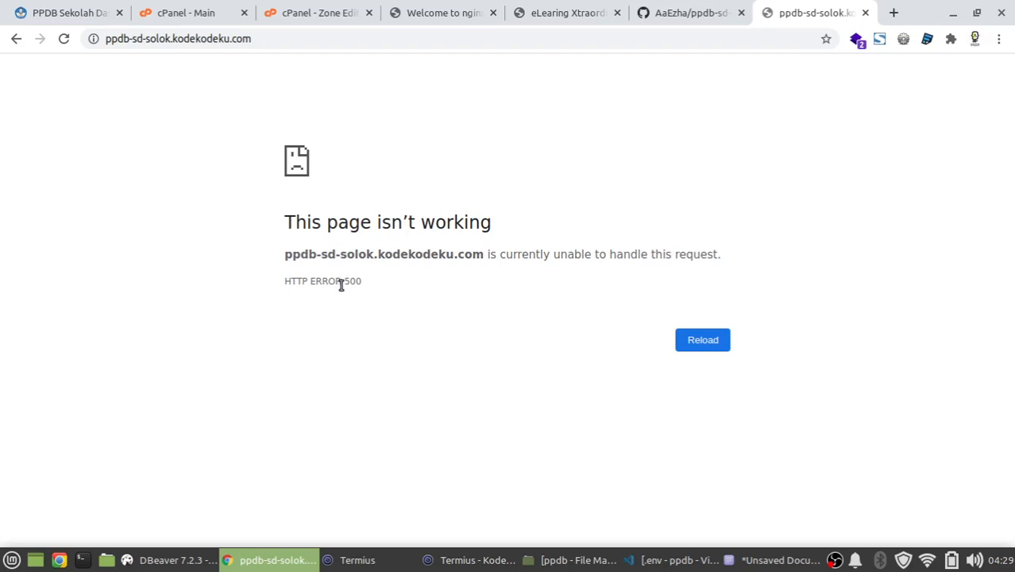
- Look through the local project's .env file in Visual Studio Code and return to the browser
key("alt+Tab")
key("alt+Tab")
left_click(657, 558)
scroll(343, 147, "down", 5)
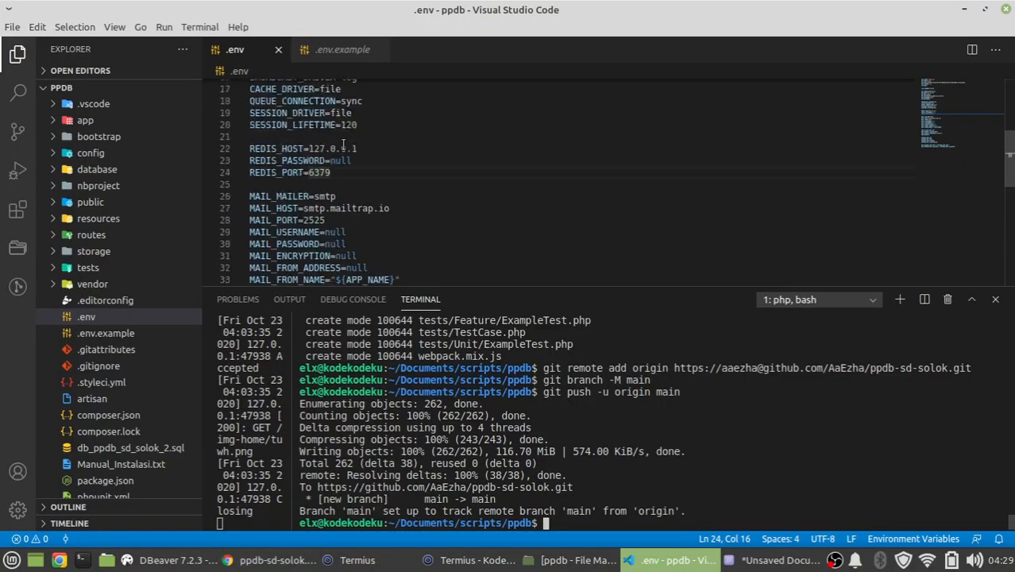
scroll(343, 147, "up", 5)
key("alt+Tab")
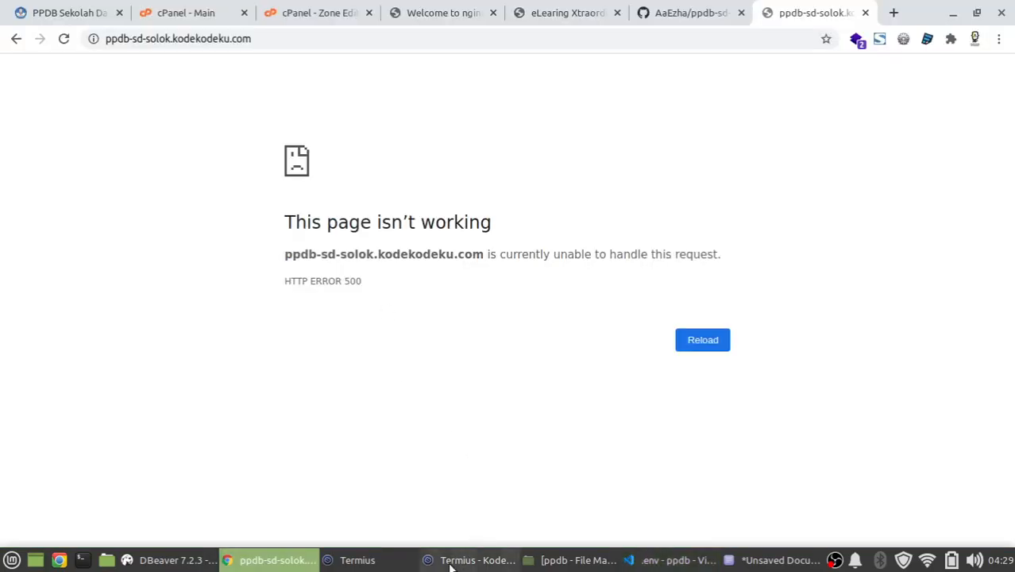
- Switch to the Termius session and list all project files, including hidden ones, in long format
left_click(451, 562)
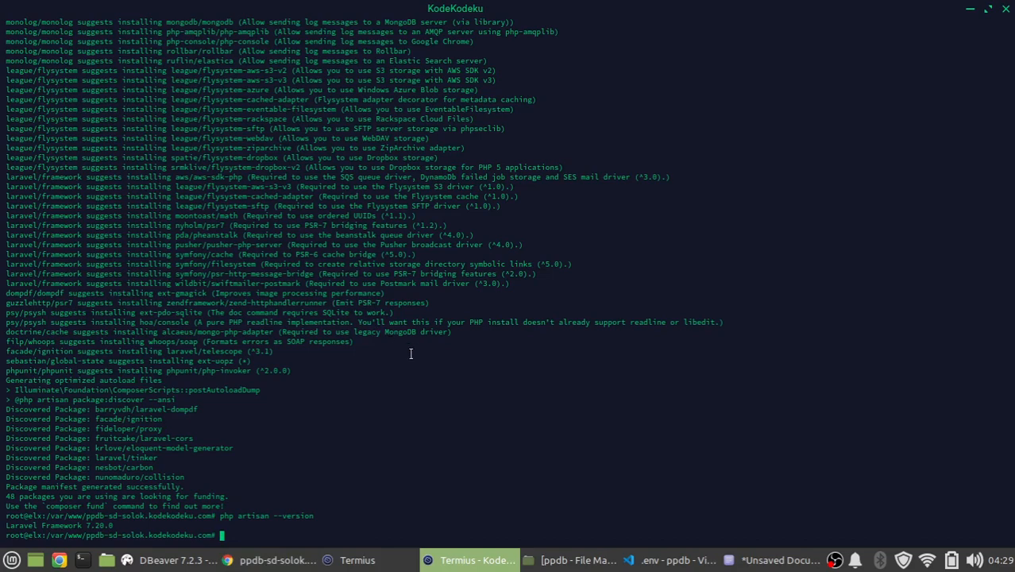
type("ls")
key("Return")
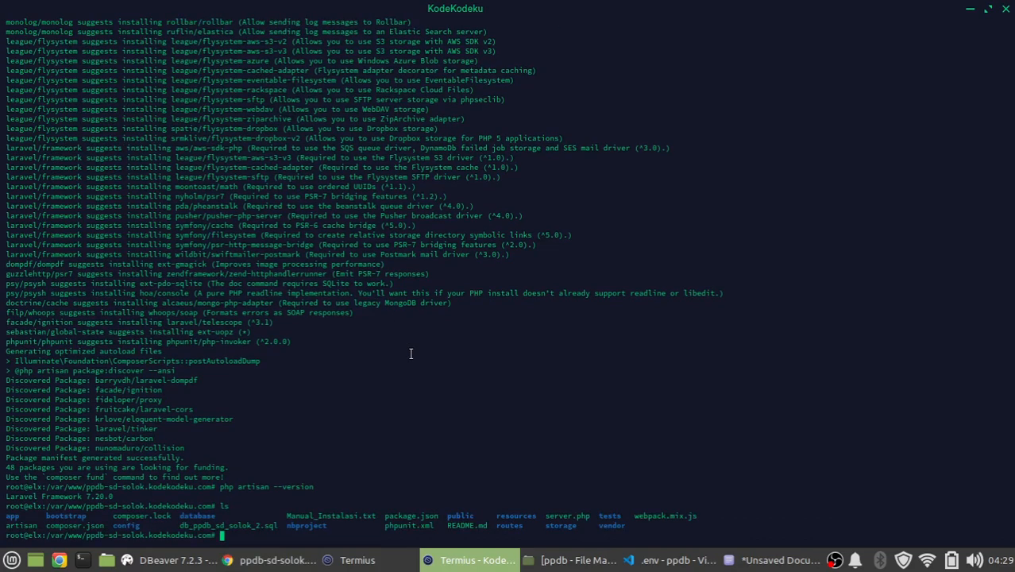
type("ls -al")
key("Return")
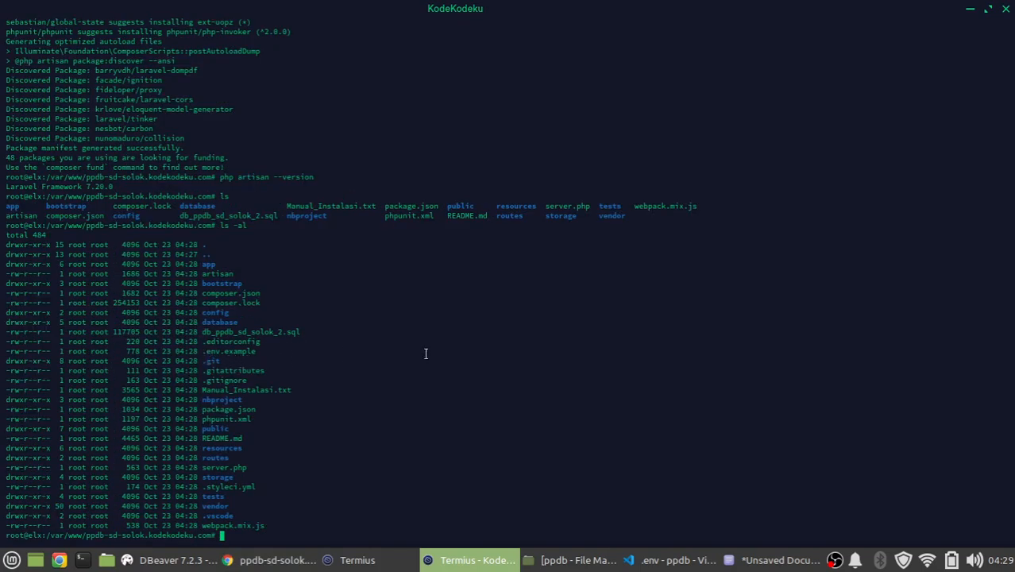
- Copy .env.example to .env in the project directory
type("cp .env.example .env")
key("Return")
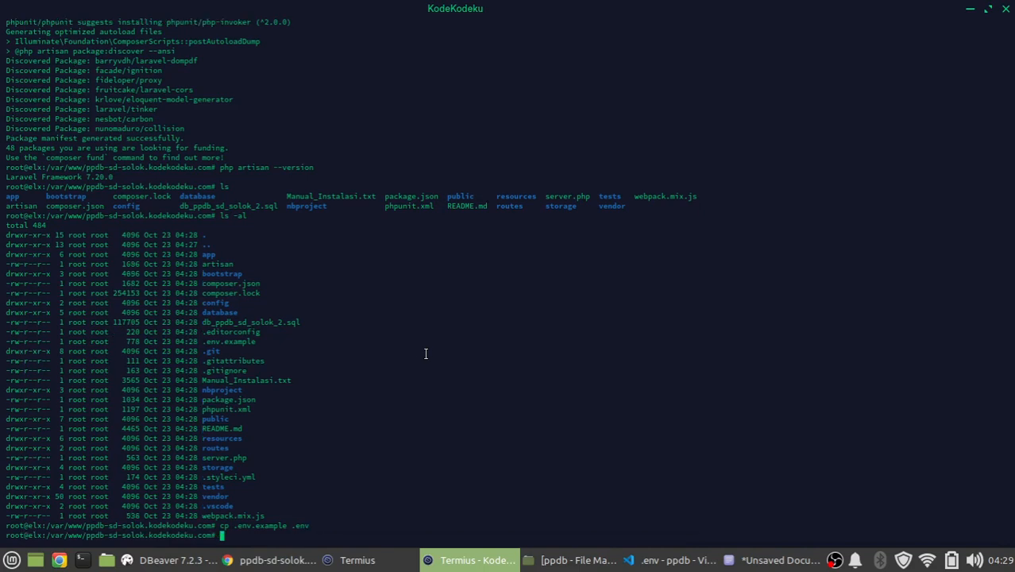
- Clear the terminal and print the contents of the .env file with cat
key("alt+Tab")
key("alt+Tab")
type("cat .env")
key("BackSpace")
key("BackSpace")
key("BackSpace")
key("BackSpace")
key("BackSpace")
key("BackSpace")
key("BackSpace")
type("lear")
key("Return")
type("cat .env")
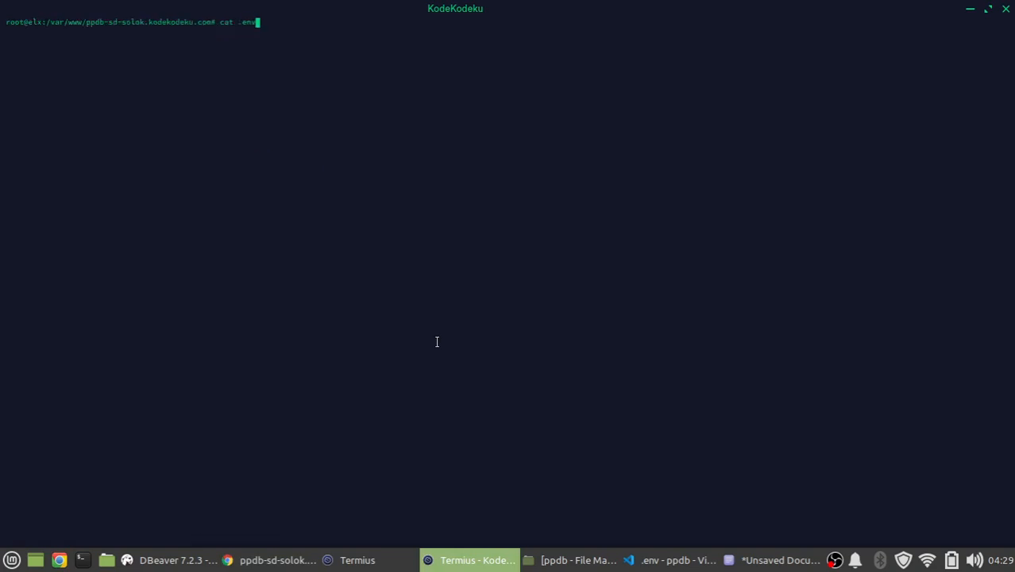
key("Return")
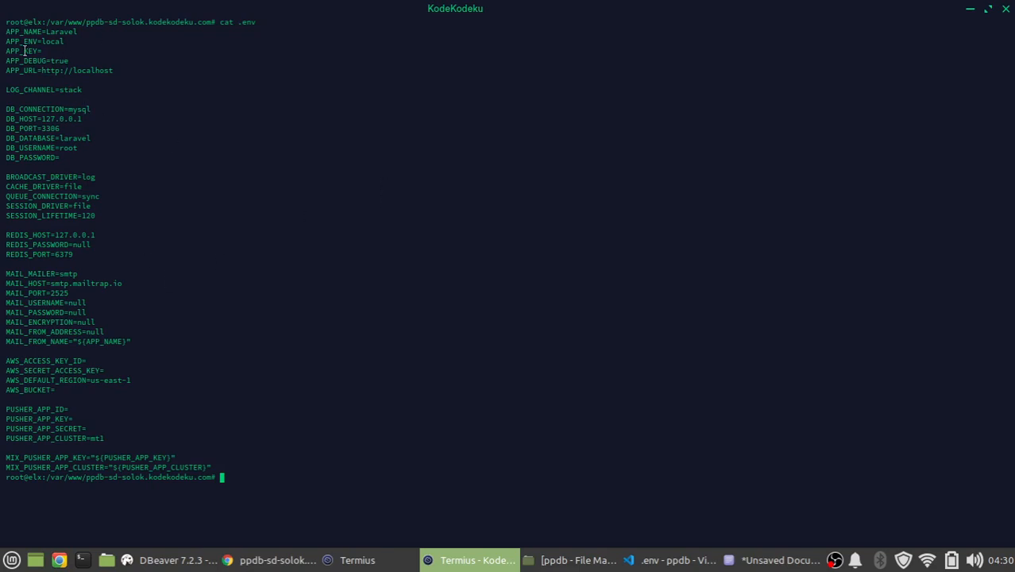
- Generate the Laravel application key with php artisan key:generate
type("php artisan key:generate")
key("Return")
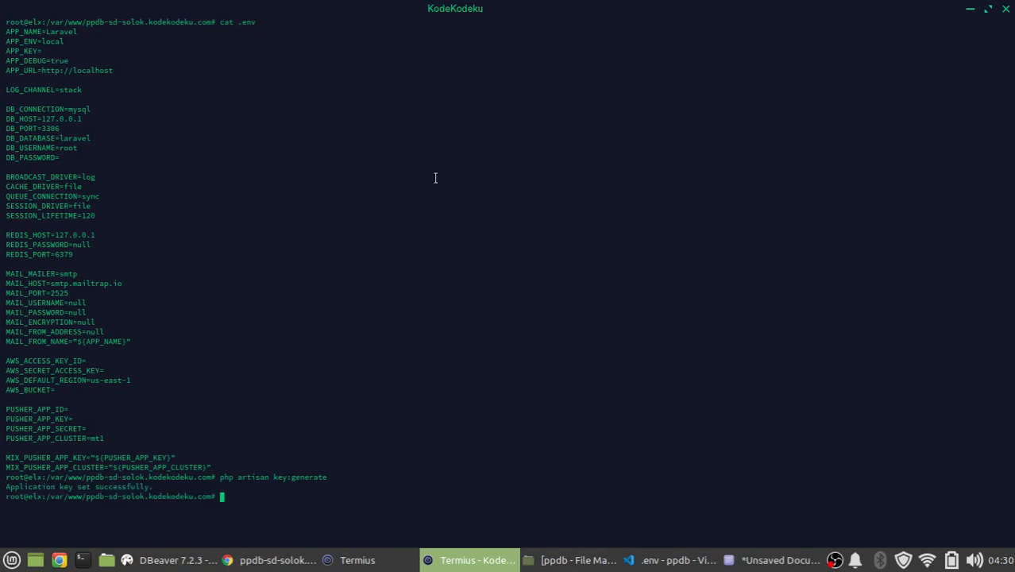
- Open .env in nano and empty the APP_URL value
type("nano .env")
key("Return")
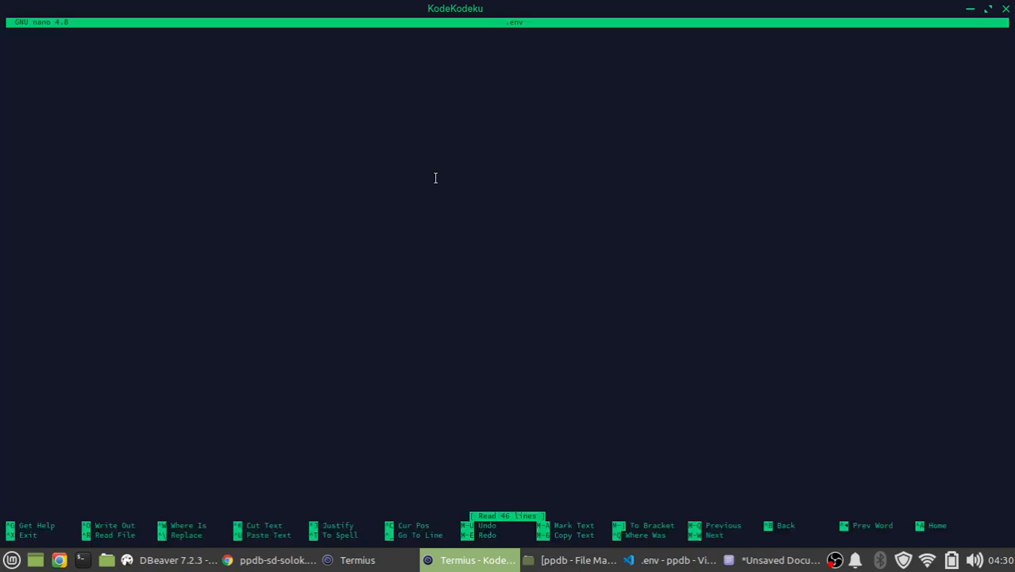
key("Down")
key("Down")
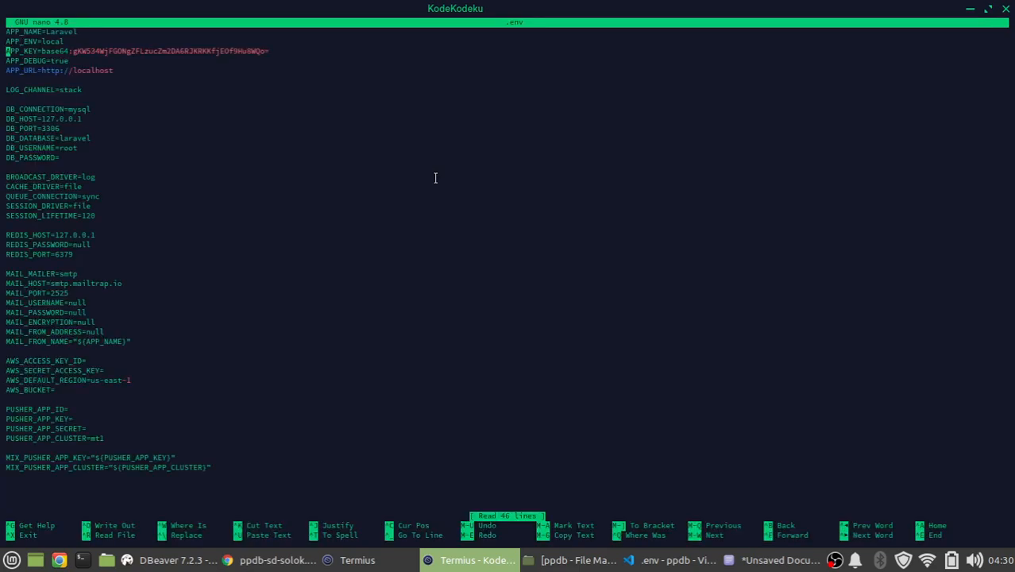
key("Down")
key("End")
key("Down")
key("End")
key("BackSpace")
key("BackSpace")
key("BackSpace")
key("BackSpace")
key("BackSpace")
key("BackSpace")
key("BackSpace")
key("BackSpace")
key("BackSpace")
key("BackSpace")
key("BackSpace")
key("BackSpace")
key("BackSpace")
key("BackSpace")
key("BackSpace")
key("BackSpace")
- Set DB_DATABASE and DB_USERNAME to ppdb, fill in the database password in DB_PASSWORD, and save and close .env
key("Down")
key("Down")
key("Down")
key("Down")
key("Down")
key("Down")
key("Down")
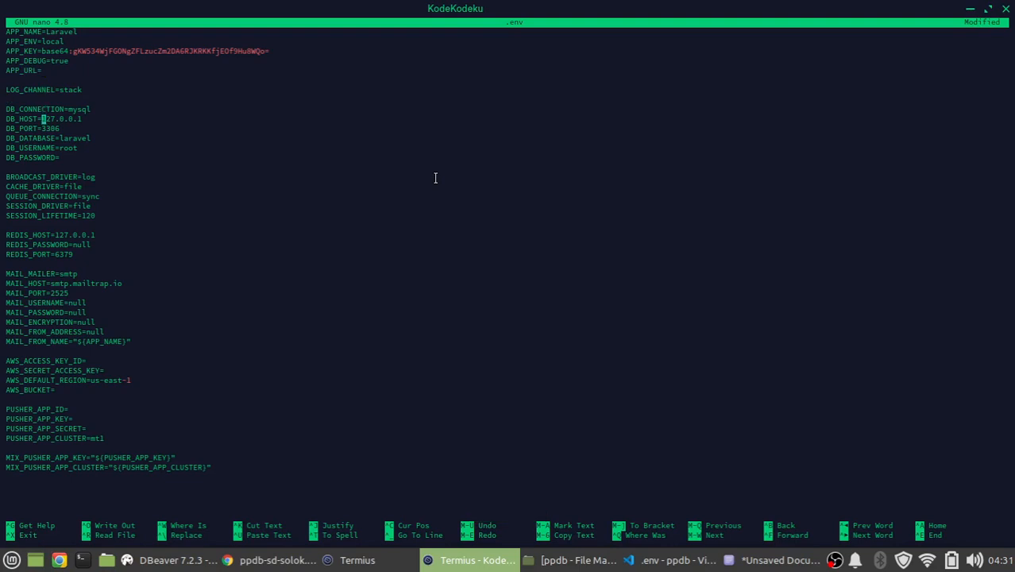
key("End")
key("BackSpace")
key("BackSpace")
key("BackSpace")
key("BackSpace")
key("BackSpace")
key("BackSpace")
key("BackSpace")
key("Down")
key("BackSpace")
key("BackSpace")
key("BackSpace")
key("BackSpace")
key("Down")
key("ctrl+o")
key("Return")
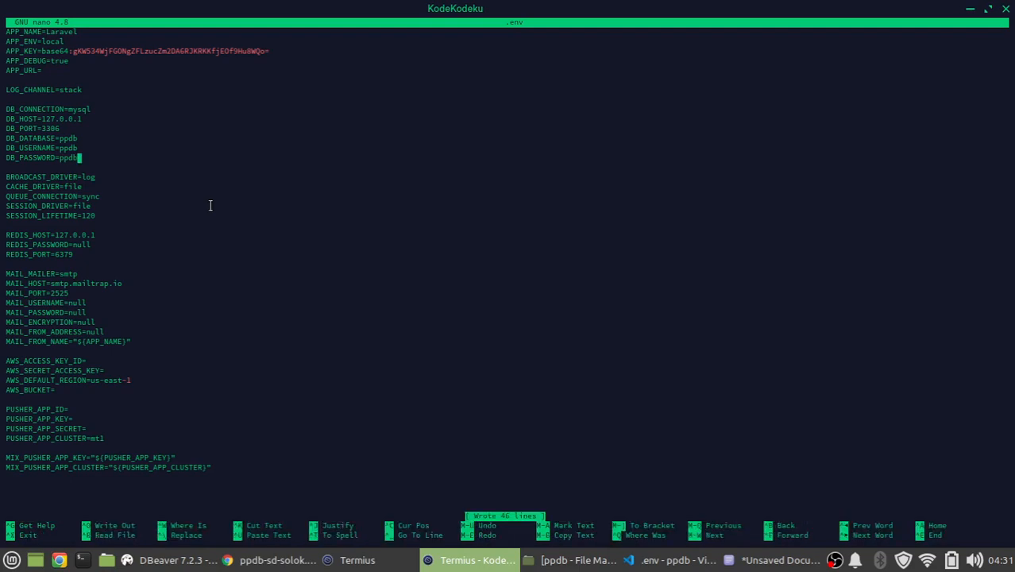
key("ctrl+x")
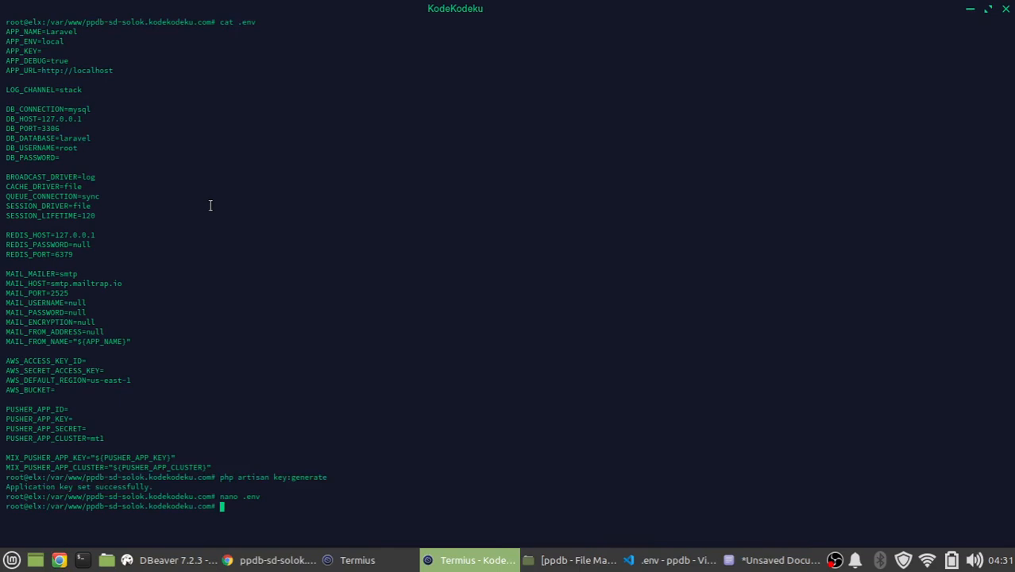
- Rebuild the configuration cache with php artisan config:cache and clear the terminal
type("php artisan config:cache")
key("Return")
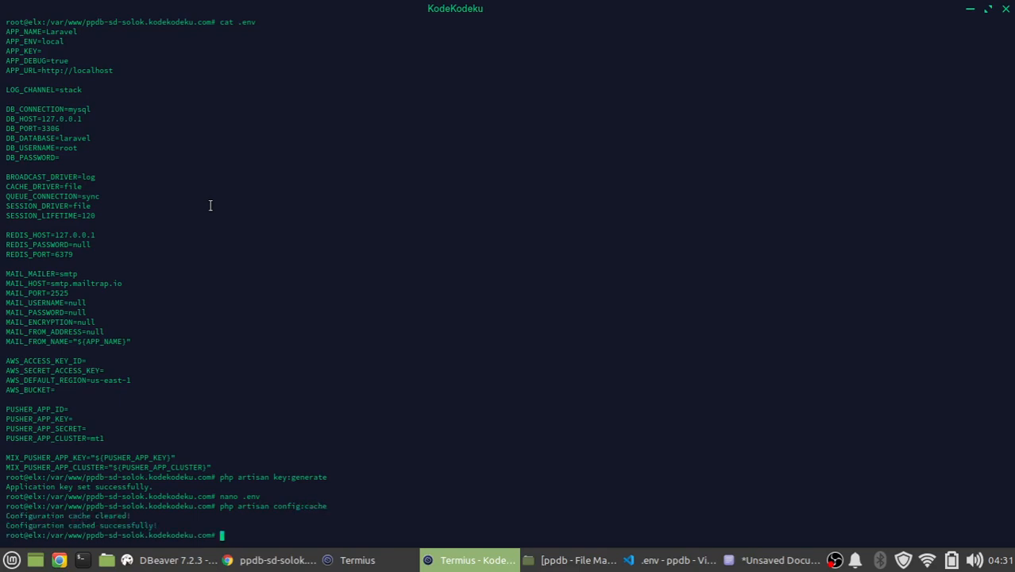
type("clear")
key("Return")
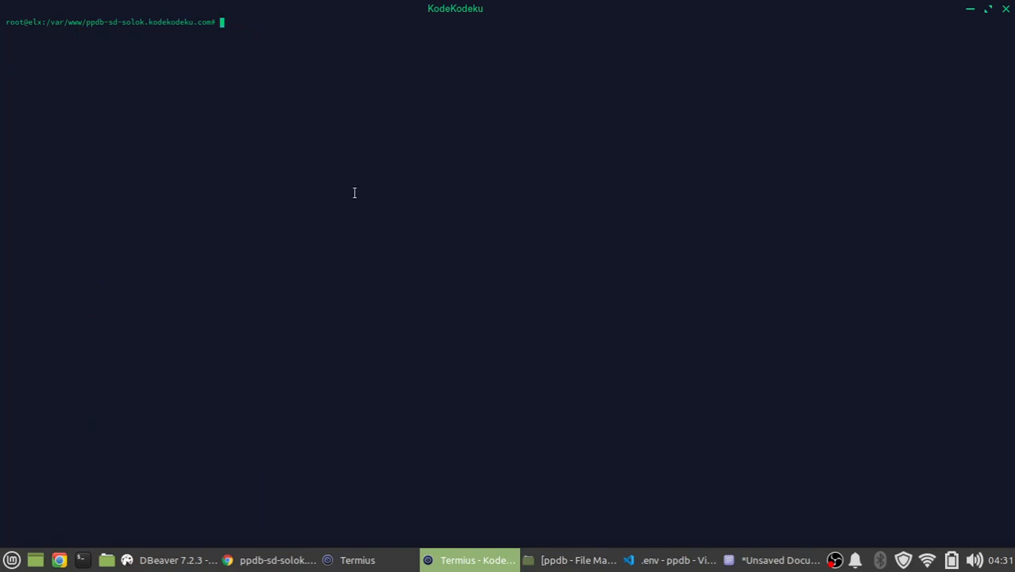
- Reload ppdb-sd-solok.kodekodeku.com in Chrome and examine the file path and cause in the error heading
left_click(243, 554)
right_click(321, 110)
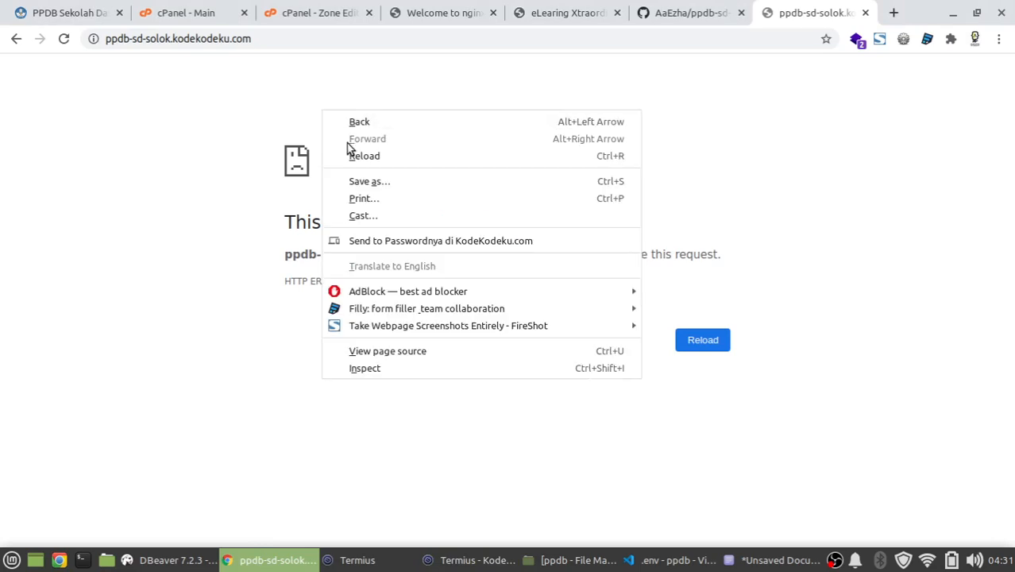
left_click(351, 157)
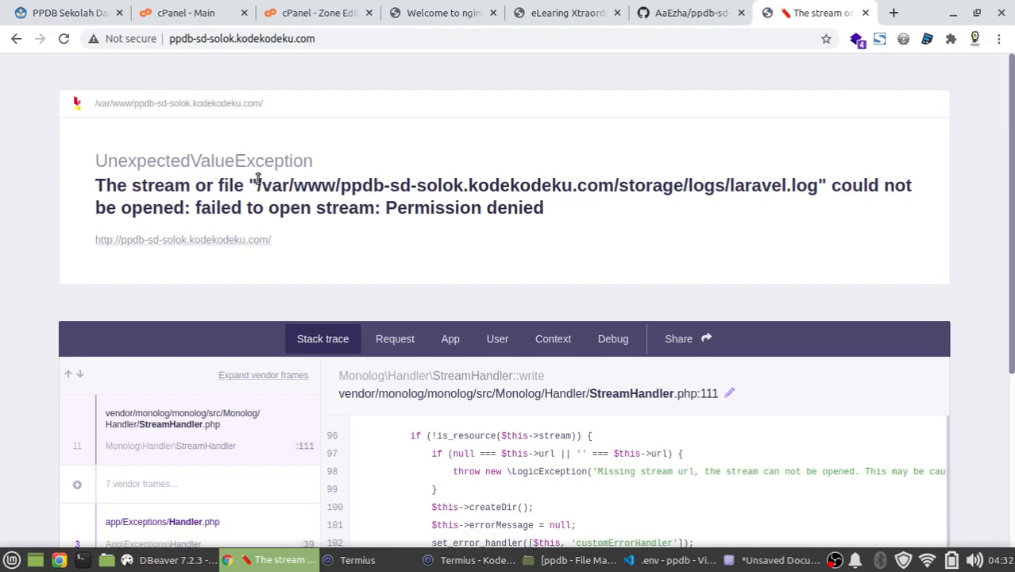
left_click_drag(258, 187, 765, 178)
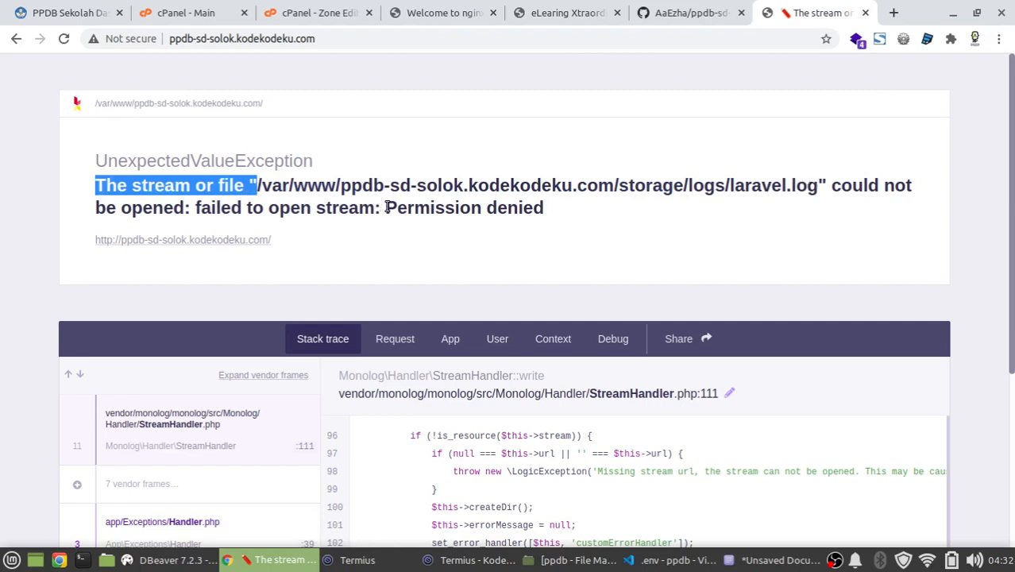
left_click_drag(387, 206, 647, 213)
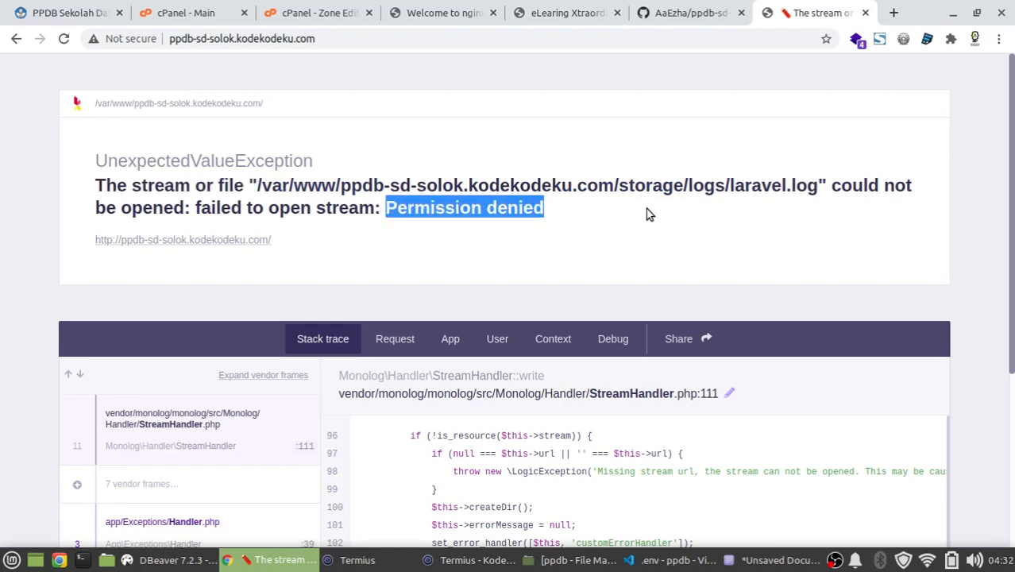
left_click(647, 213)
- Switch to the Termius session and list the project files with their owners and permissions using ls -al
key("alt+Tab")
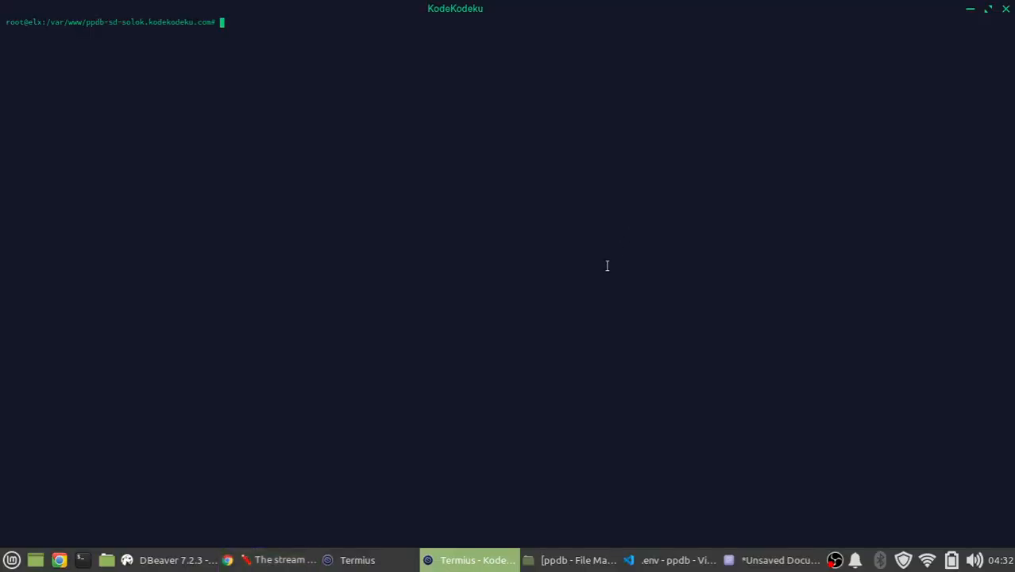
type("ls -al")
key("Return")
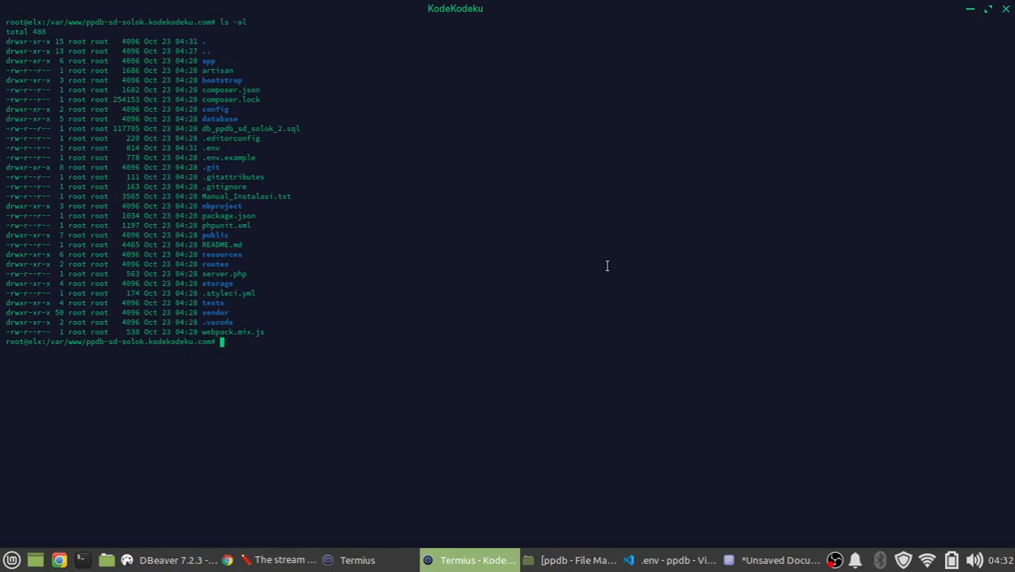
type("cd ..")
key("Return")
type("cd p")
key("Tab")
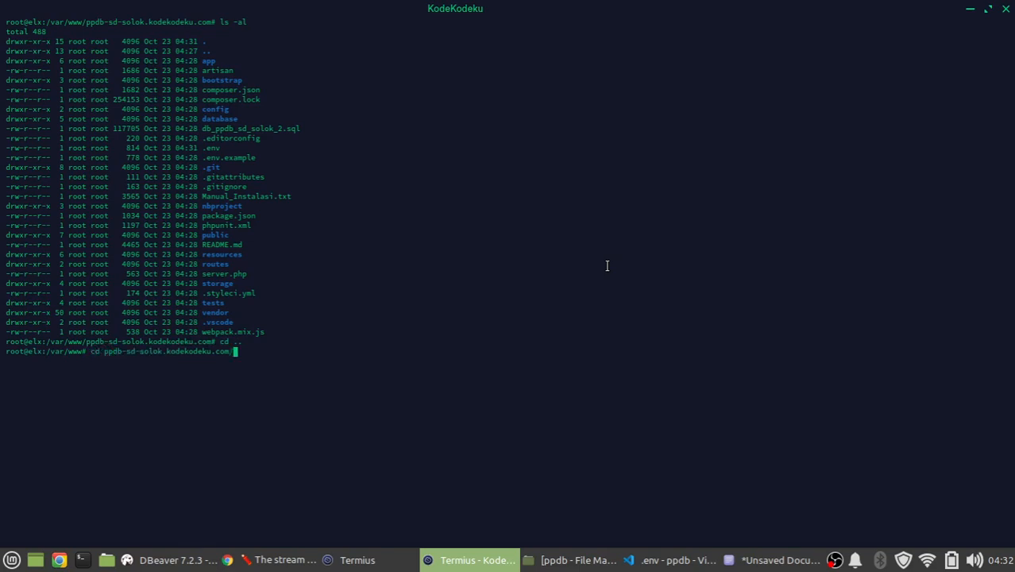
key("Return")
- List the files of ../ahp.kodekodeku.com/ with their owners and permissions using ls -al, and clear the terminal
type("ls ..")
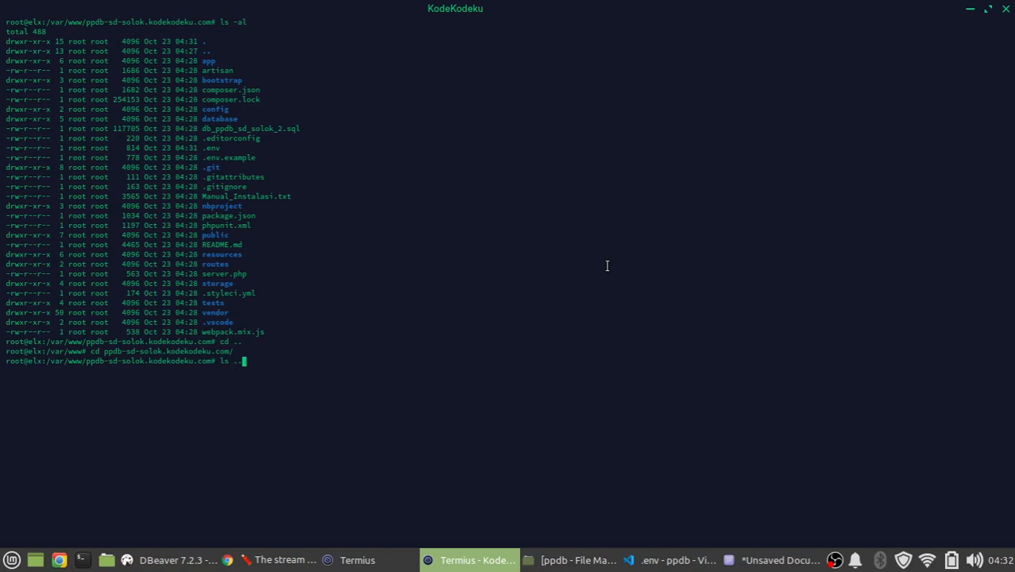
type("/ahp")
key("Tab")
key("ctrl+a")
key("ctrl+e")
type("-al")
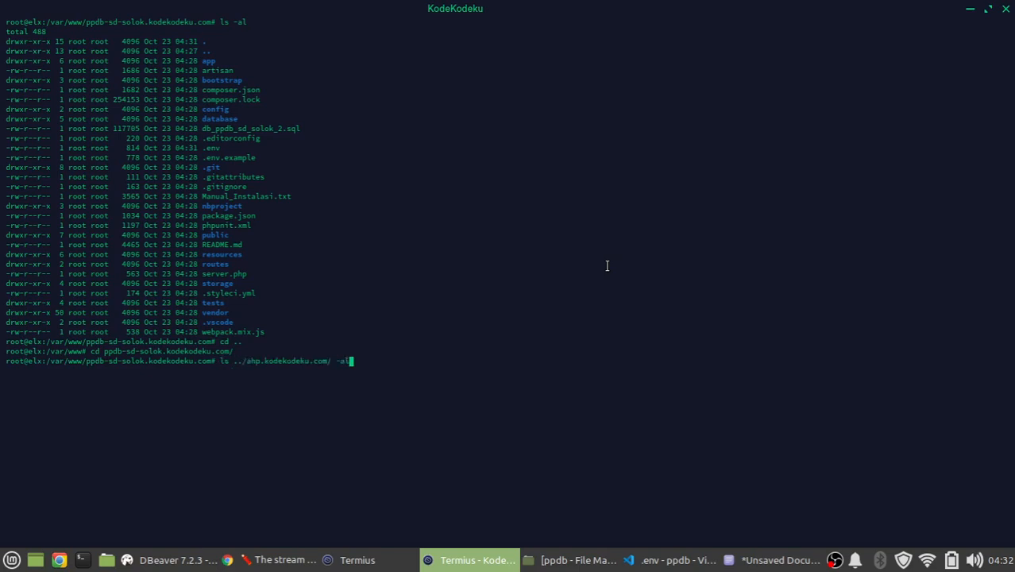
key("Return")
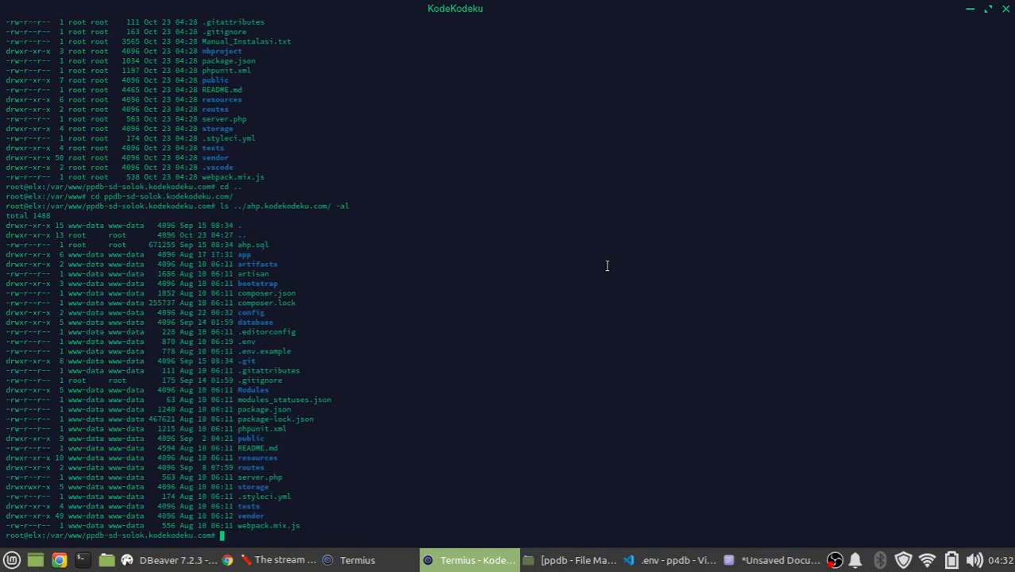
type("clear")
key("Return")
type("l")
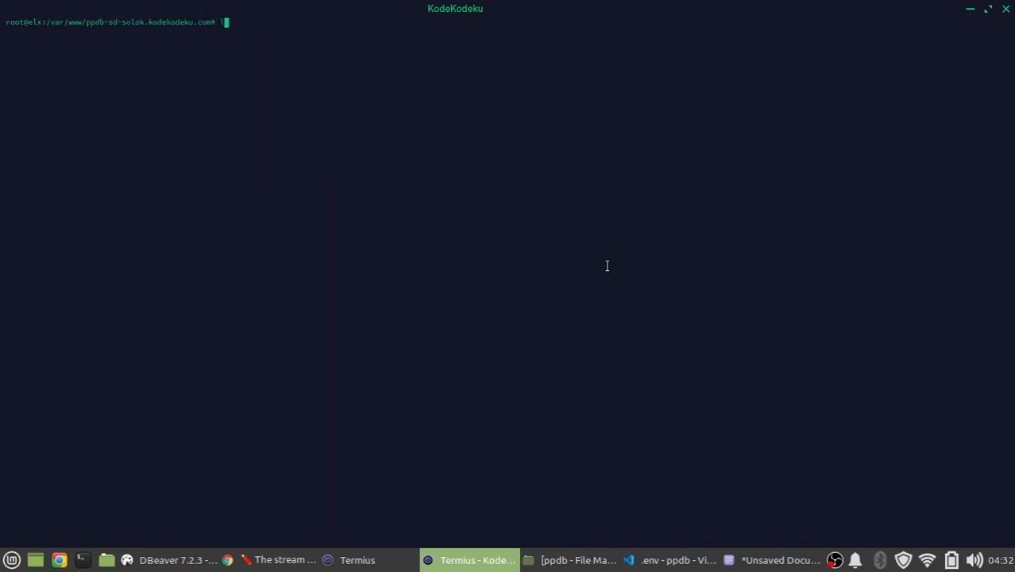
key("BackSpace")
type("cb")
type("own")
key("BackSpace")
key("BackSpace")
key("BackSpace")
key("BackSpace")
key("BackSpace")
key("BackSpace")
- From /var/www, recursively change the owner and group of ppdb-sd-solok.kodekodeku.com/ to www-data:www-data with chown -R
type("cd ..")
key("Return")
type("chown -R")
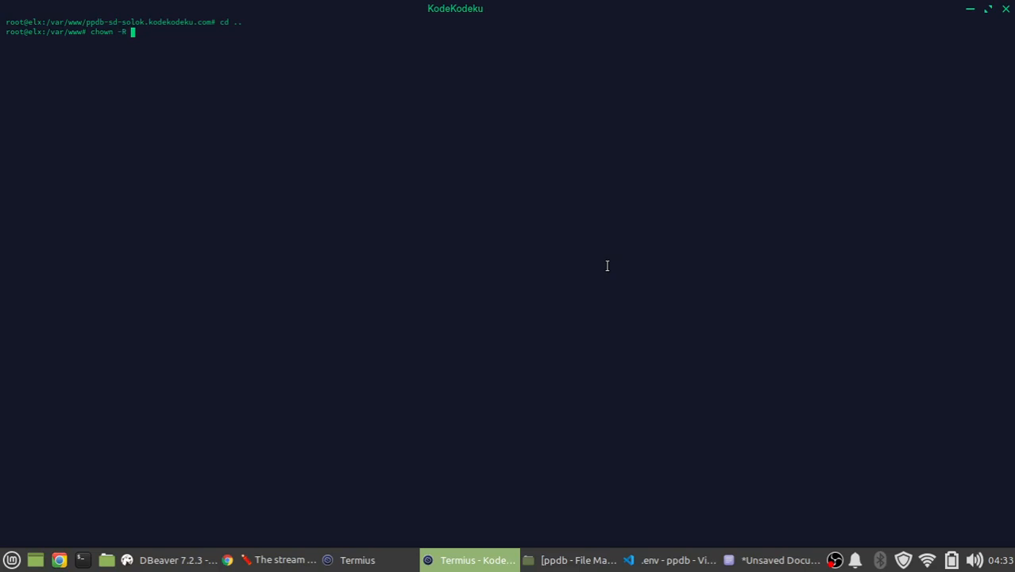
type("www-data:www-data pp")
key("Tab")
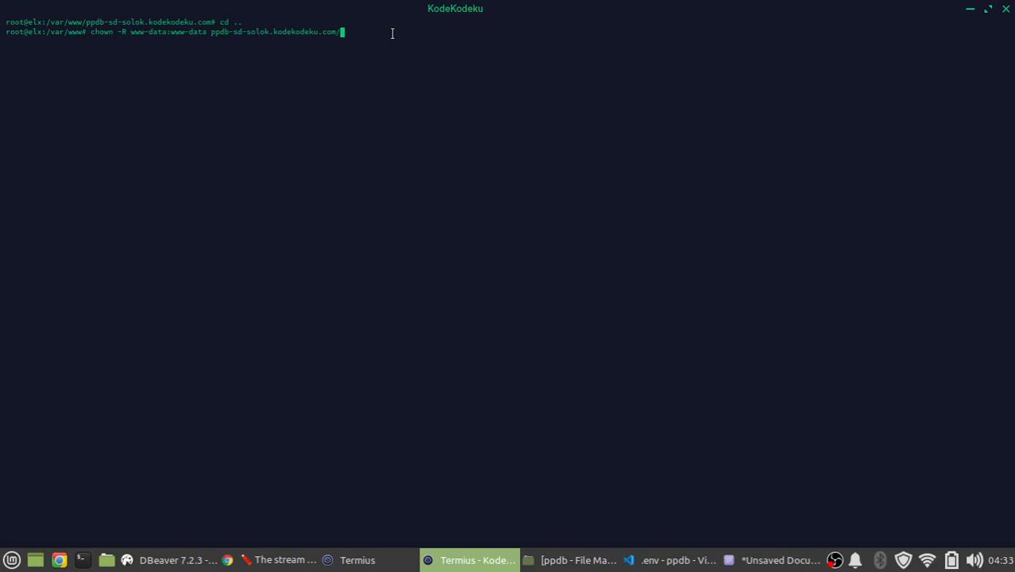
key("Return")
- Switch to Chrome, reload ppdb-sd-solok.kodekodeku.com and look over the home page
key("alt+Tab")
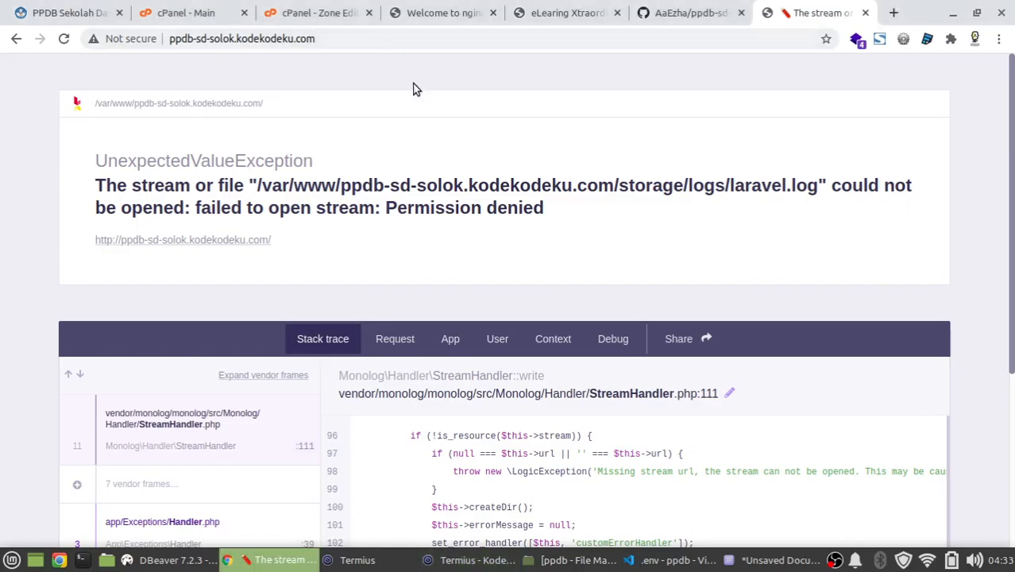
right_click(423, 98)
left_click(470, 147)
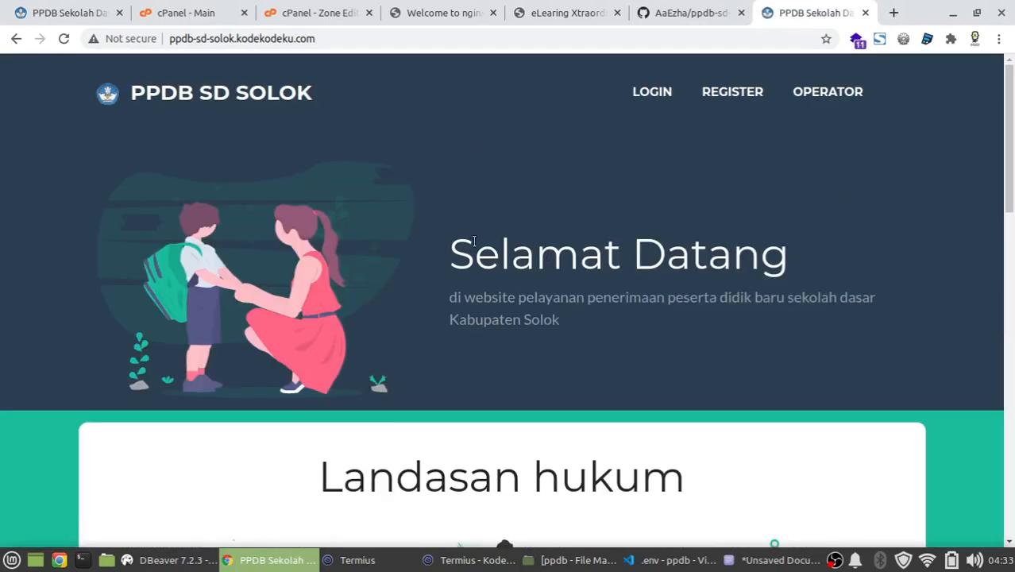
scroll(501, 253, "down", 8)
scroll(500, 253, "up", 10)
- Open the site's login page and try to log in with a phone number and password
left_click(637, 95)
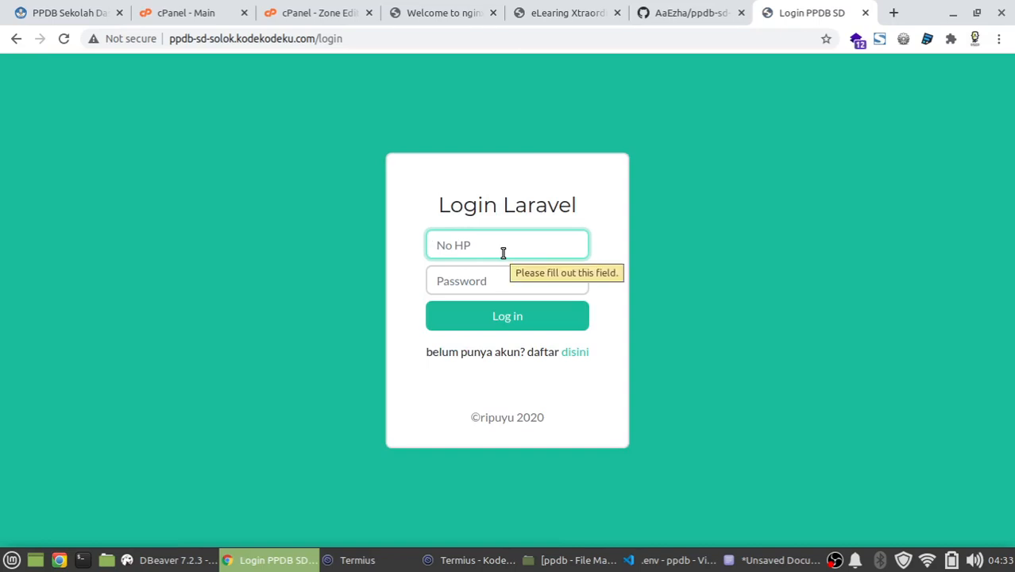
type("08080808")
key("Tab")
type("password")
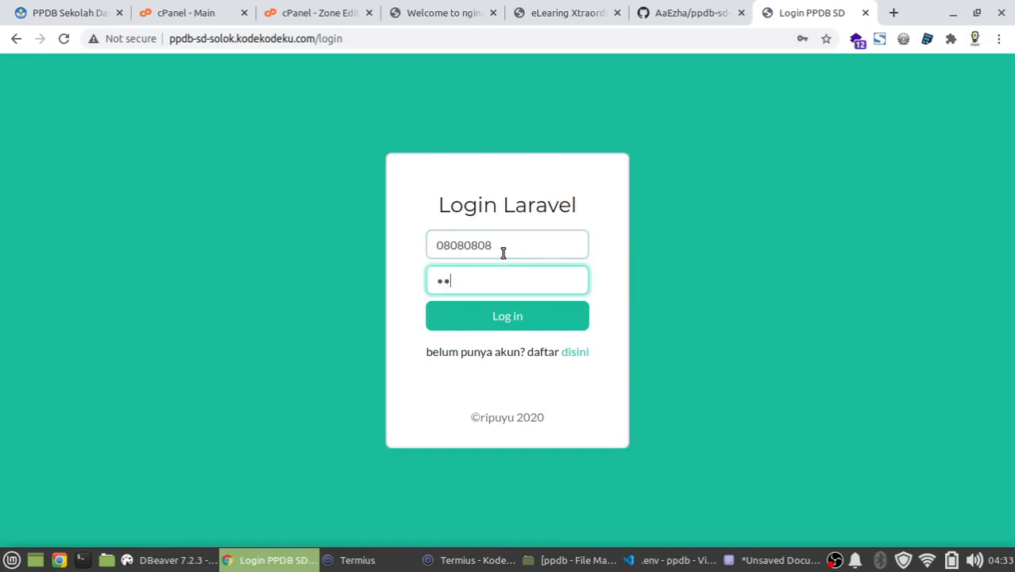
key("Return")
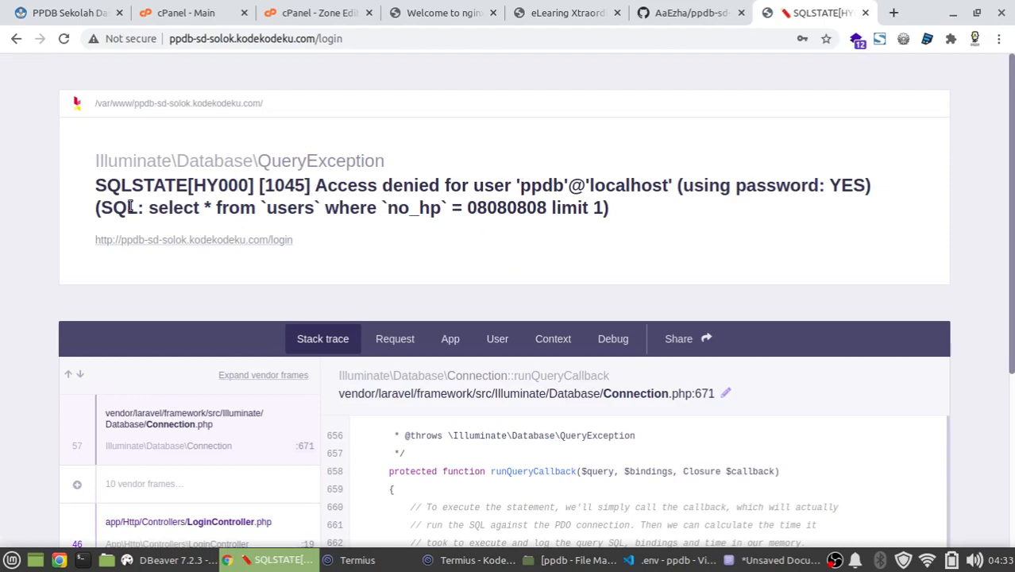
- Examine the database user and host named in the login error heading, and reload the page
left_click_drag(520, 189, 565, 189)
double_click(602, 191)
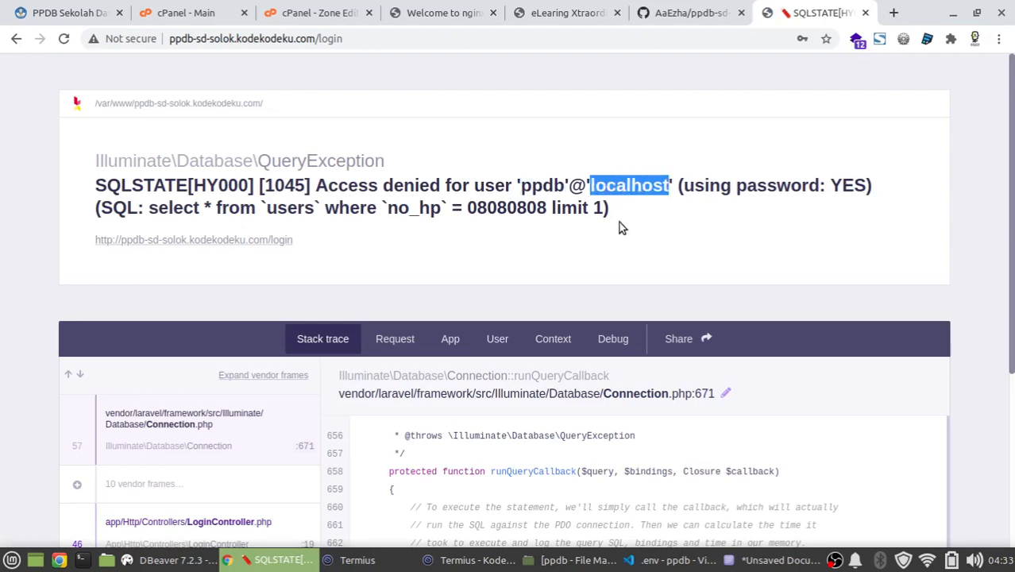
left_click(618, 226)
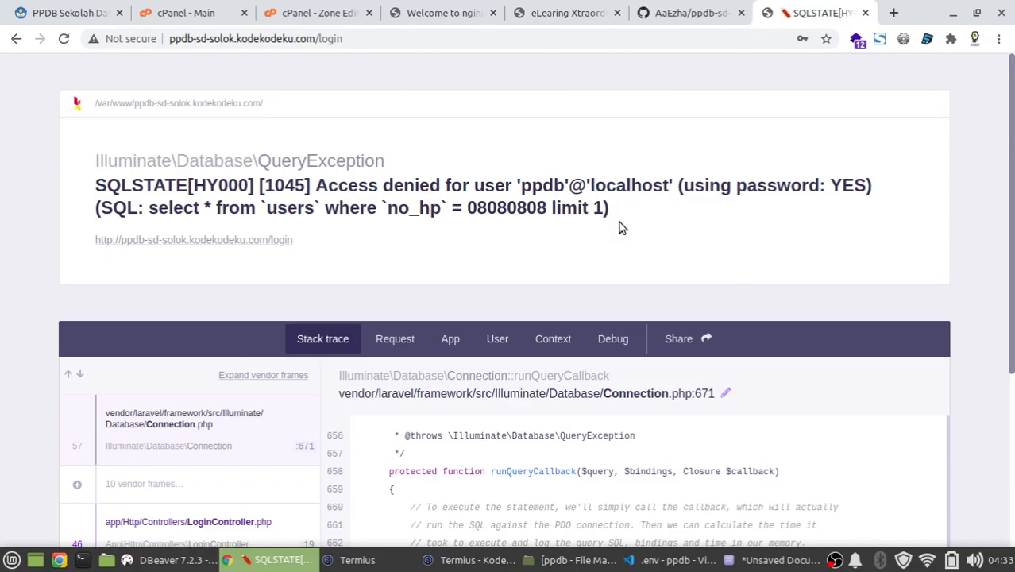
key("alt+Tab")
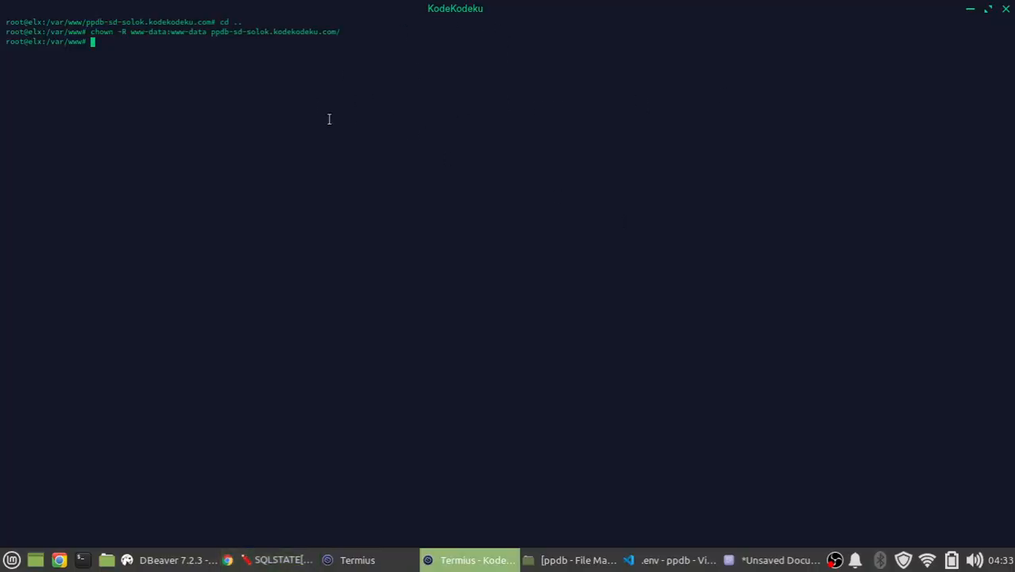
key("alt+Tab")
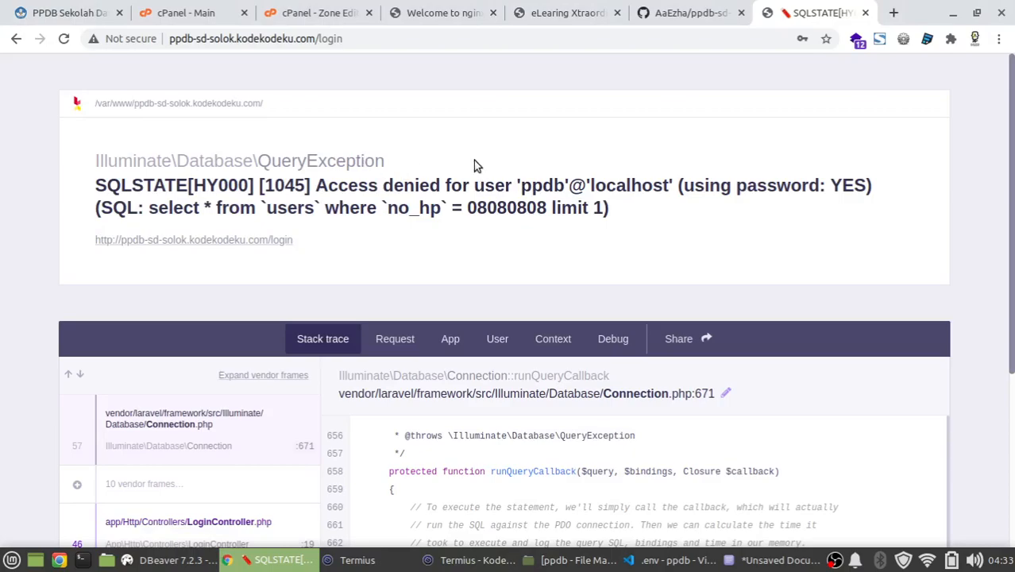
key("alt+Tab")
key("alt+Tab")
right_click(397, 113)
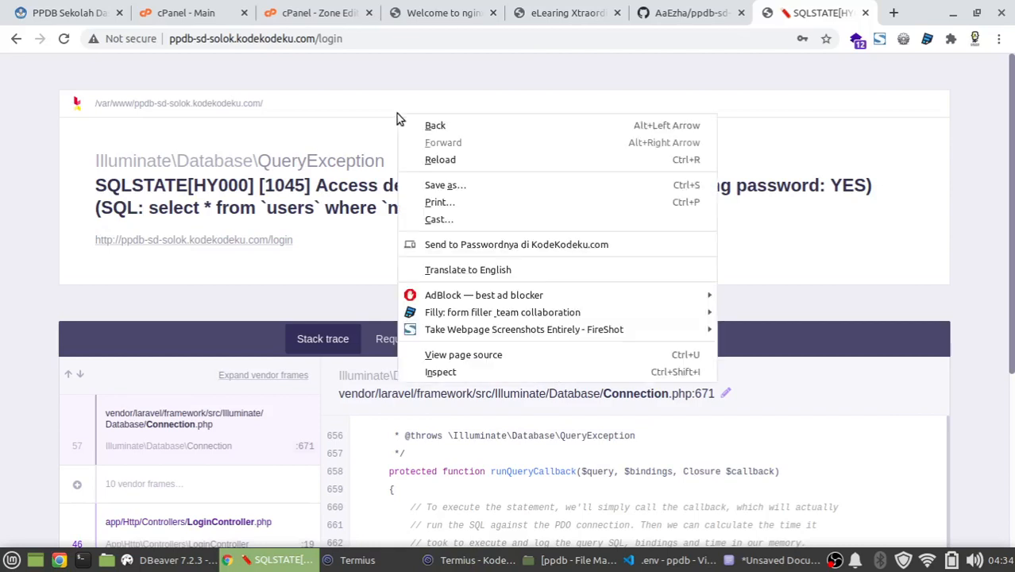
left_click(448, 156)
left_click(558, 149)
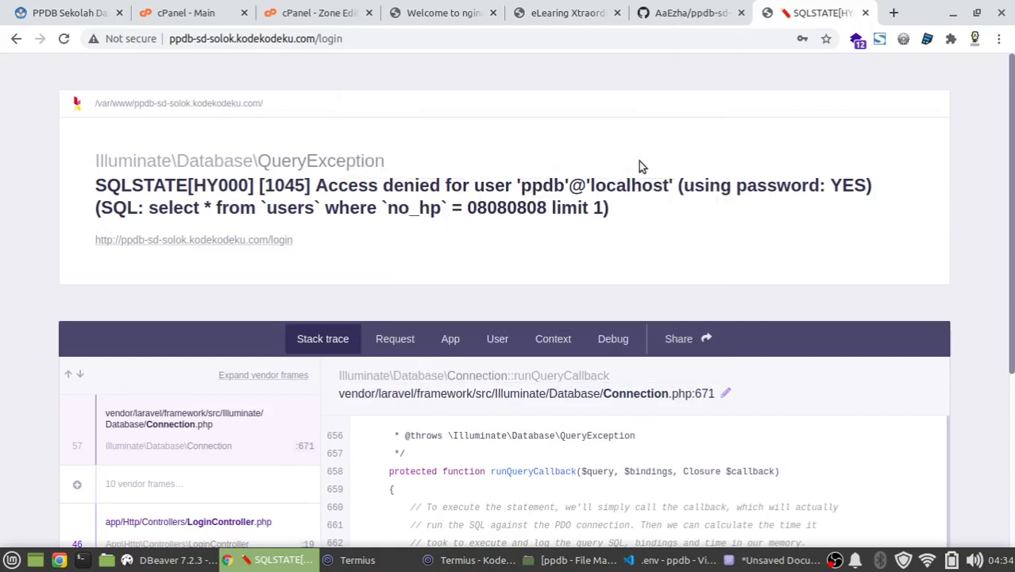
- Return to the home page by removing login from the address, and look over its content
left_click_drag(318, 38, 434, 37)
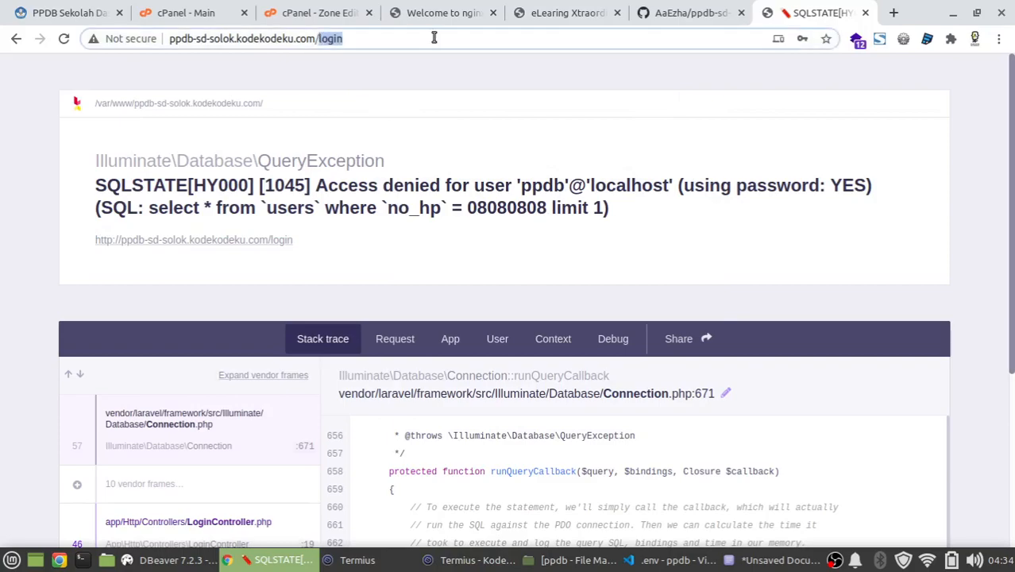
key("BackSpace")
key("Return")
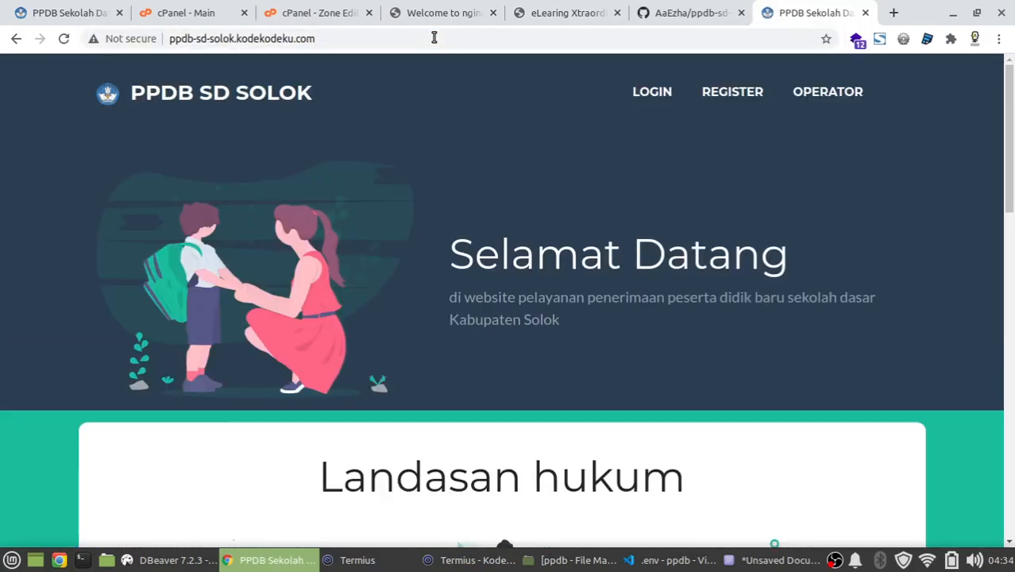
scroll(708, 233, "down", 6)
scroll(707, 232, "up", 3)
- Switch to the Termius session, clear the terminal and open the MariaDB console as root with password authentication
key("alt+Tab")
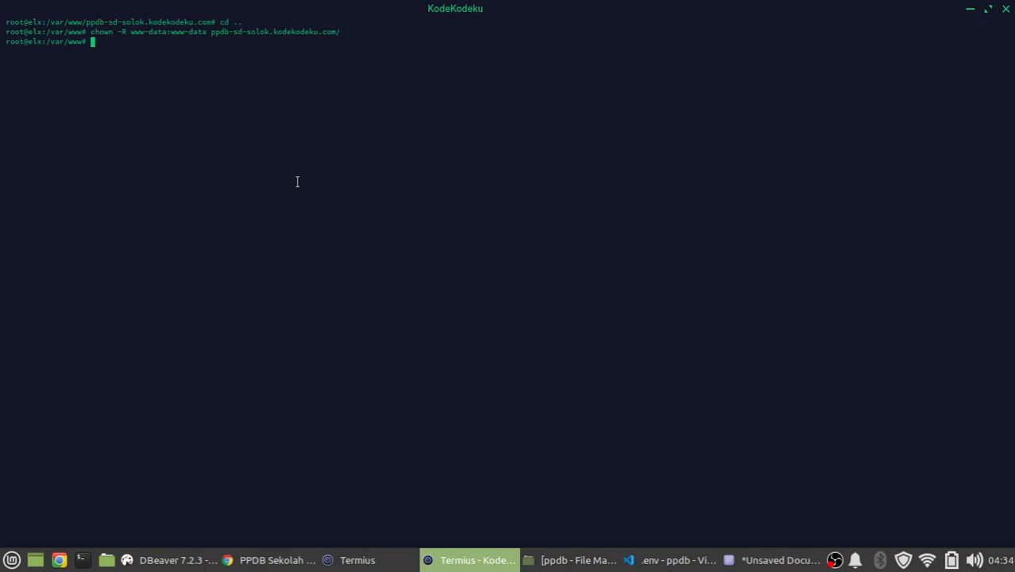
type("clear")
key("Return")
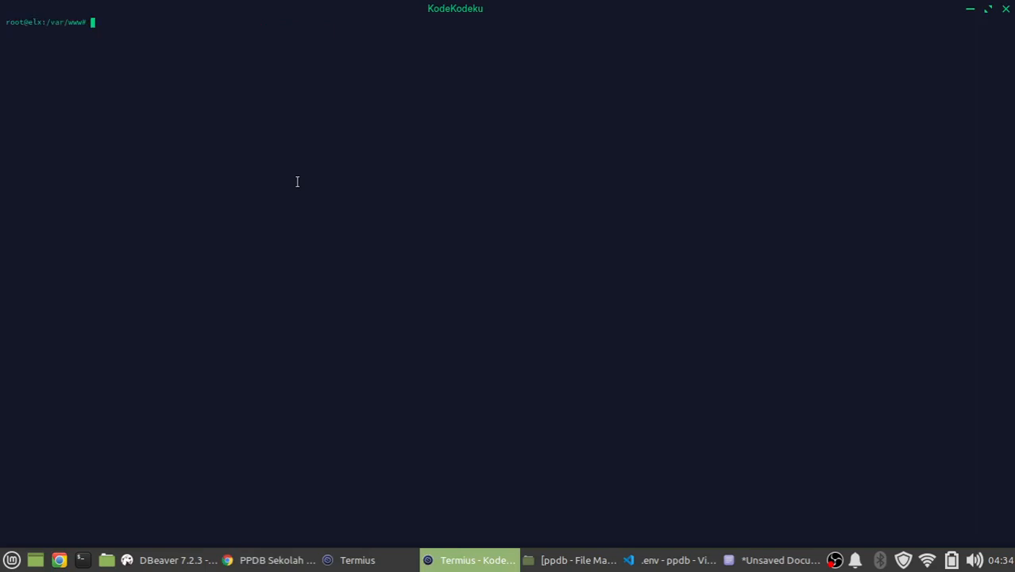
type("mysql -uroot -p")
key("Return")
key("Return")
- List the existing databases with show databases, and create a database named ppdb
type("s")
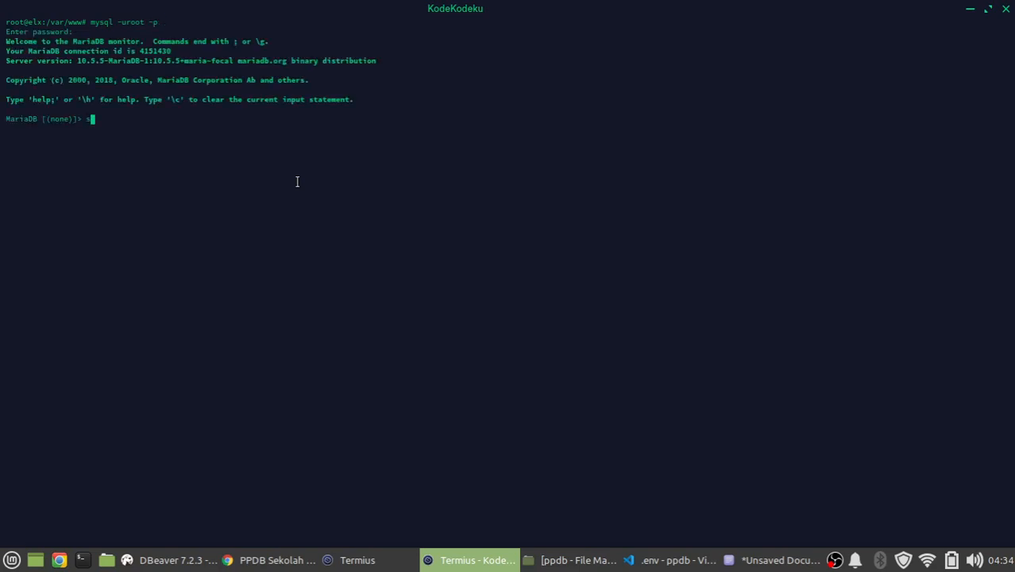
type("how databases;")
key("Return")
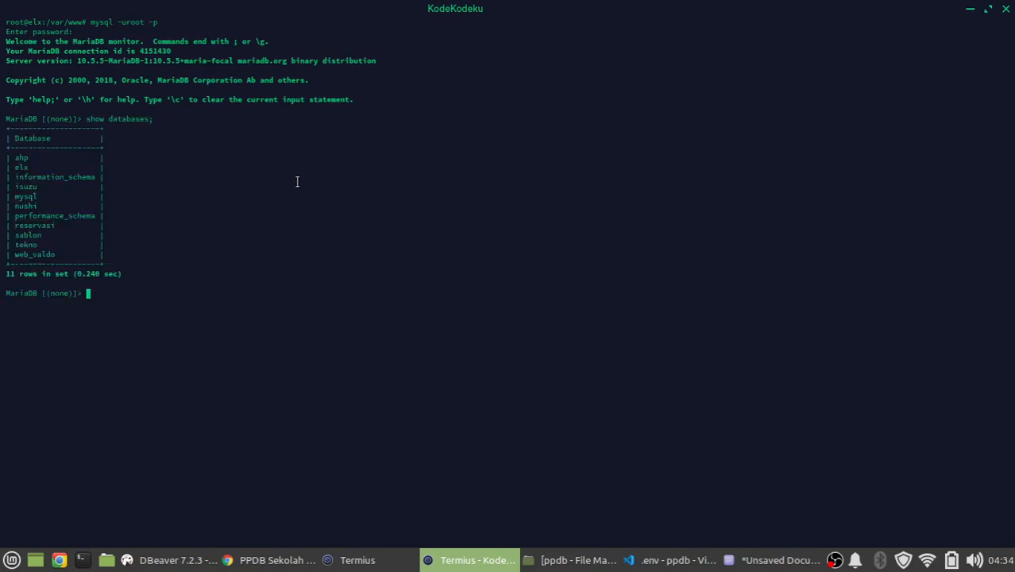
type("create database ppdb;")
key("Return")
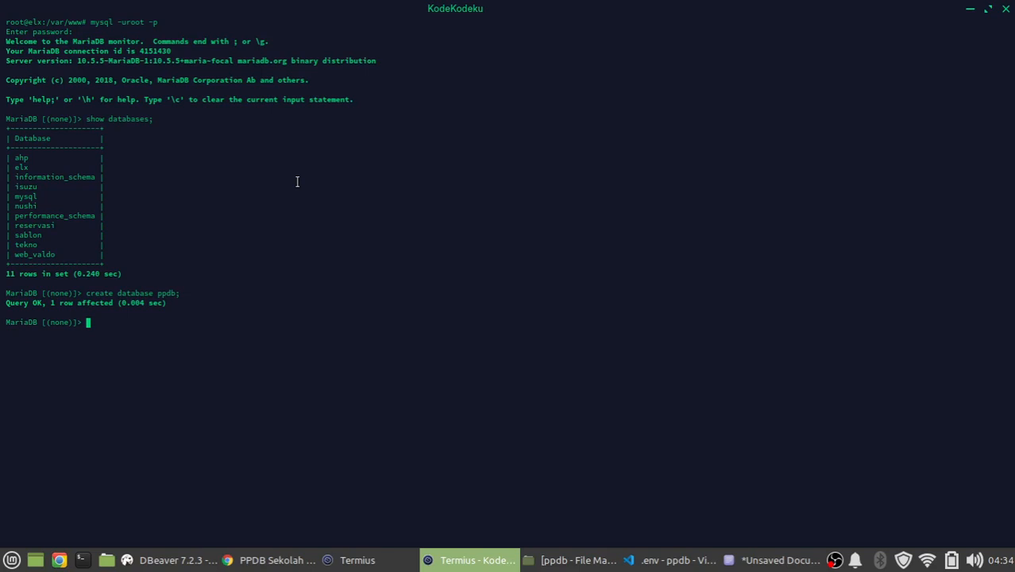
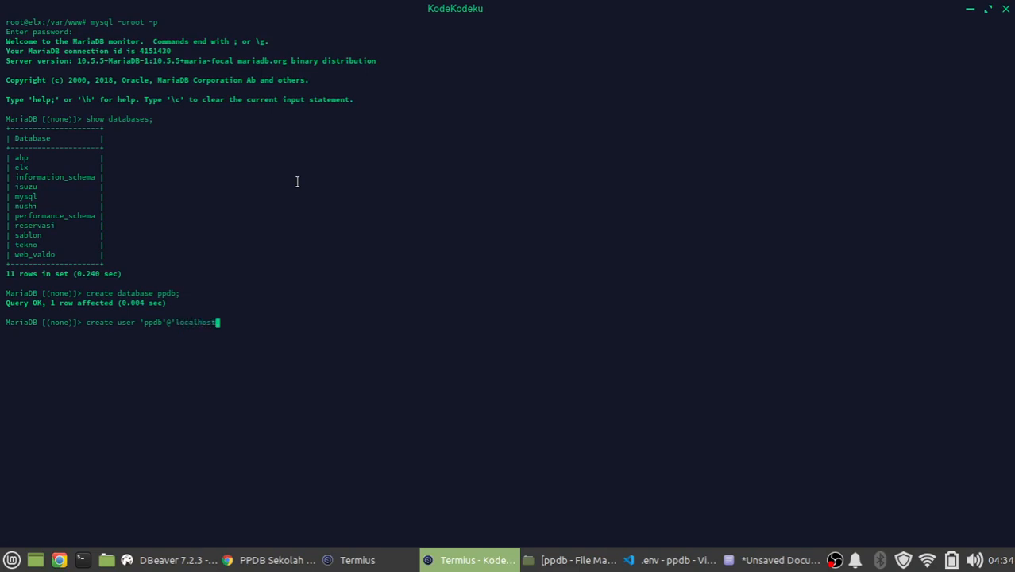
- Create the MariaDB user 'ppdb'@'localhost', identified by the database password
key("BackSpace")
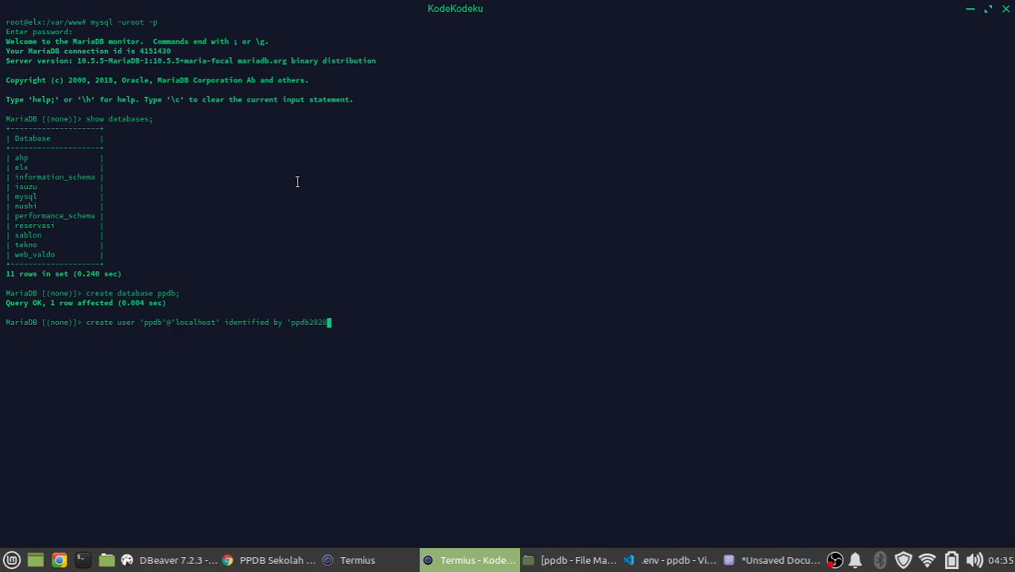
key("Return")
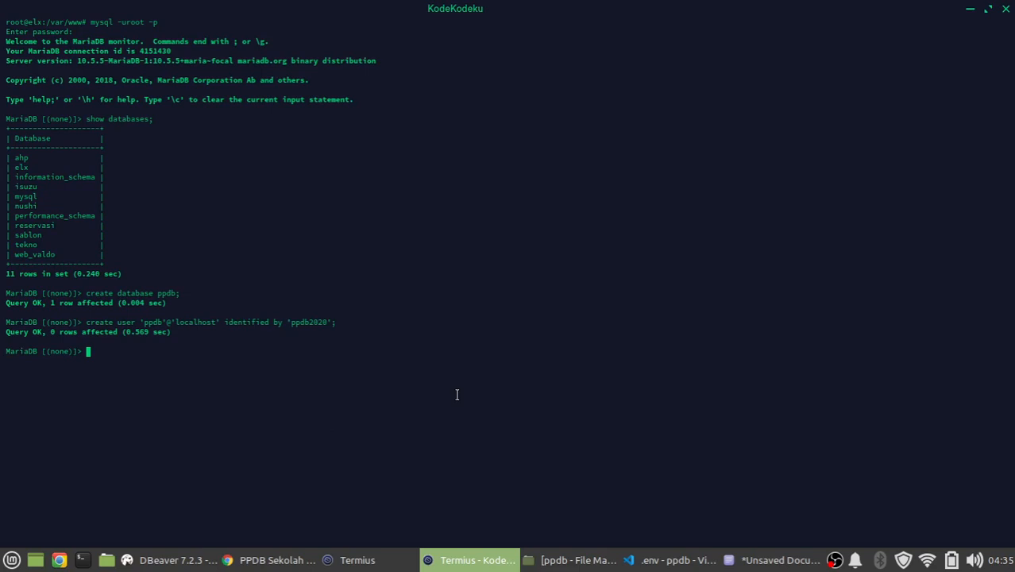
- Create a second MariaDB user 'ppdb'@'%', identified by the same database password
key("Up")
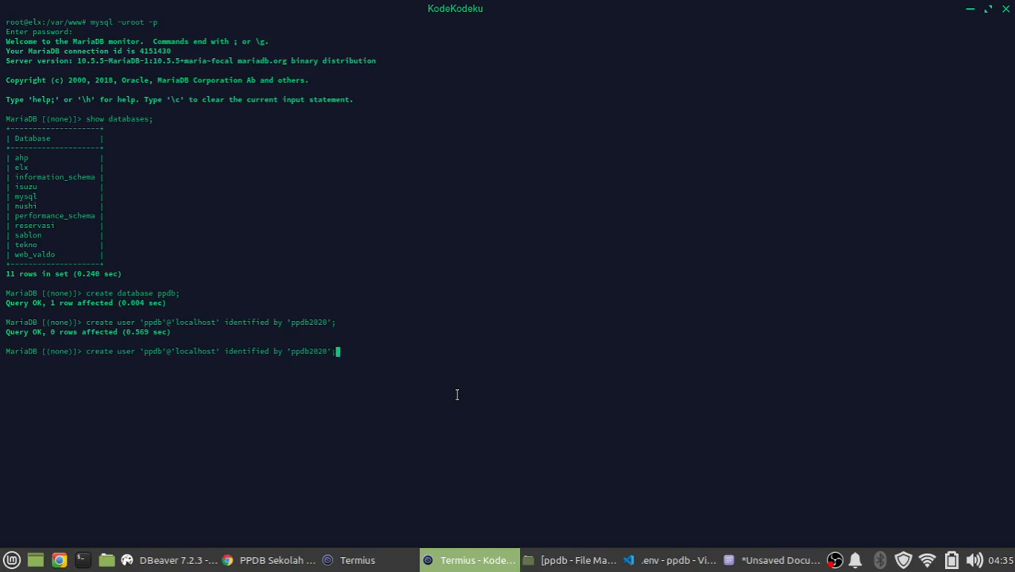
key("Left")
key("Left")
key("Left")
key("Left")
key("Left")
key("Left")
key("Left")
key("Left")
key("Left")
key("Left")
key("Left")
key("Left")
key("Left")
key("Left")
key("Left")
key("Left")
key("Left")
key("Left")
key("Left")
key("Left")
key("Left")
key("Left")
key("Left")
key("BackSpace")
key("BackSpace")
key("BackSpace")
key("BackSpace")
key("BackSpace")
key("BackSpace")
key("BackSpace")
key("BackSpace")
key("BackSpace")
type("%")
key("End")
key("Return")
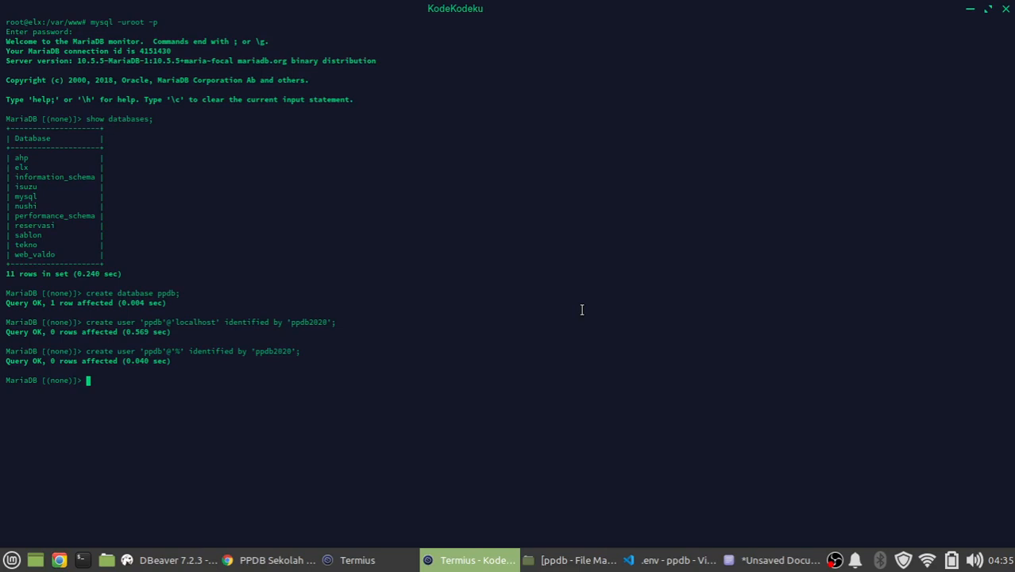
- Grant all privileges on ppdb.* to 'ppdb'@'localhost'
type("grant all on")
type("ppdb.*")
type("to 'ppdb'@'localhos")
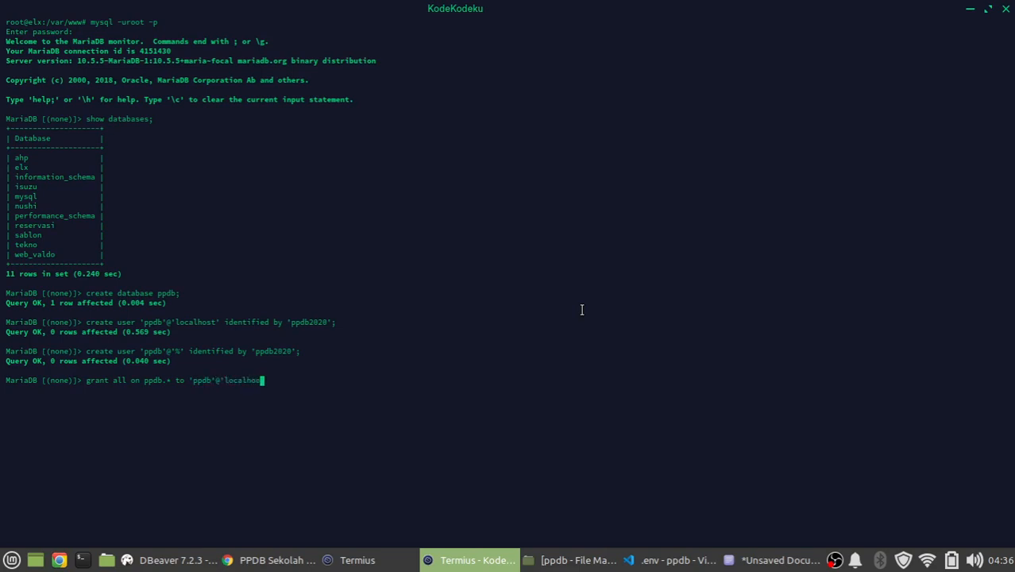
type("t';")
key("Return")
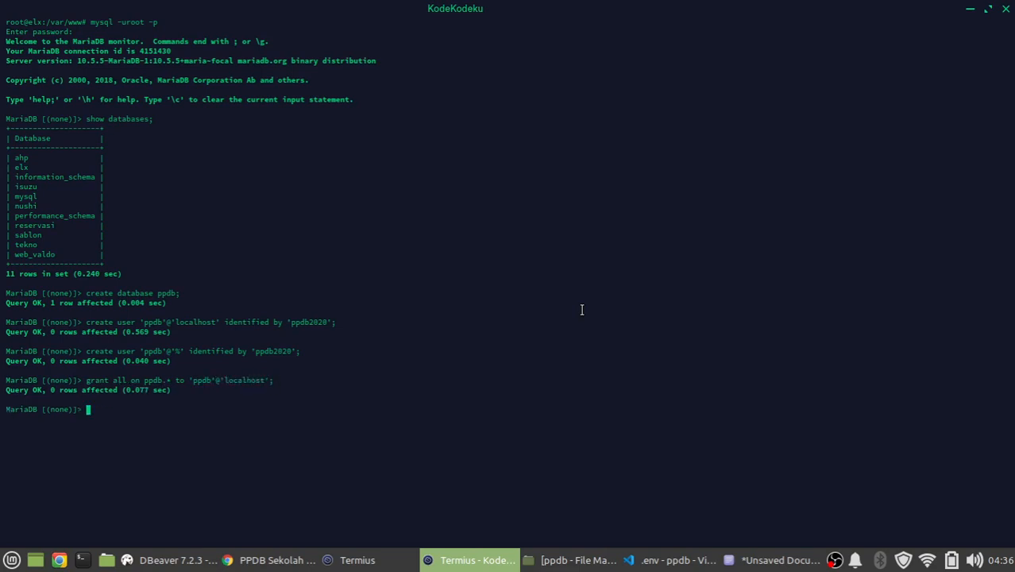
- Grant all privileges on ppdb.* to 'ppdb'@'%' by reusing the previous grant statement
key("Up")
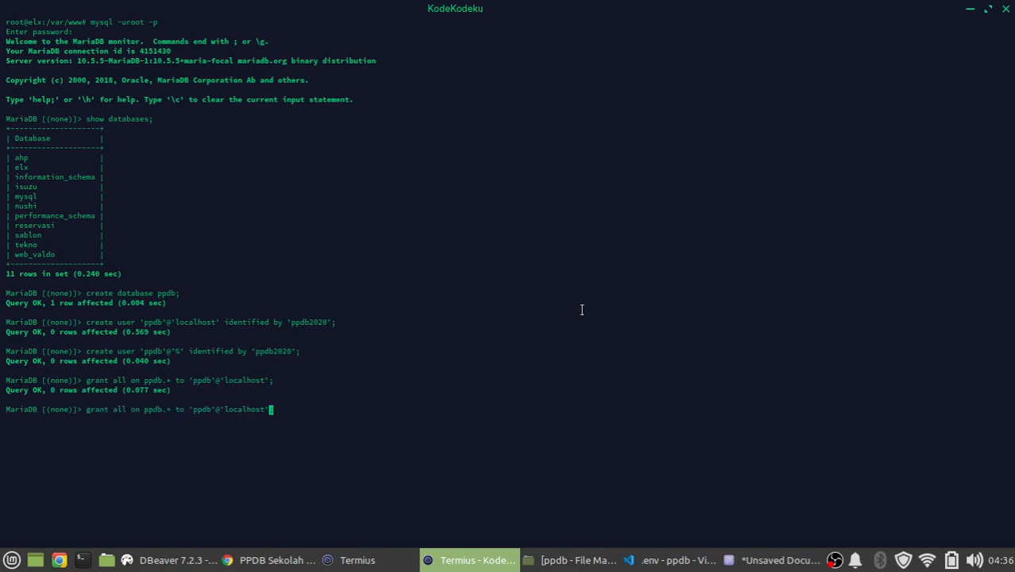
key("Left")
key("Left")
key("BackSpace")
key("BackSpace")
key("BackSpace")
key("BackSpace")
key("BackSpace")
key("BackSpace")
key("BackSpace")
key("BackSpace")
key("BackSpace")
type("%")
key("Return")
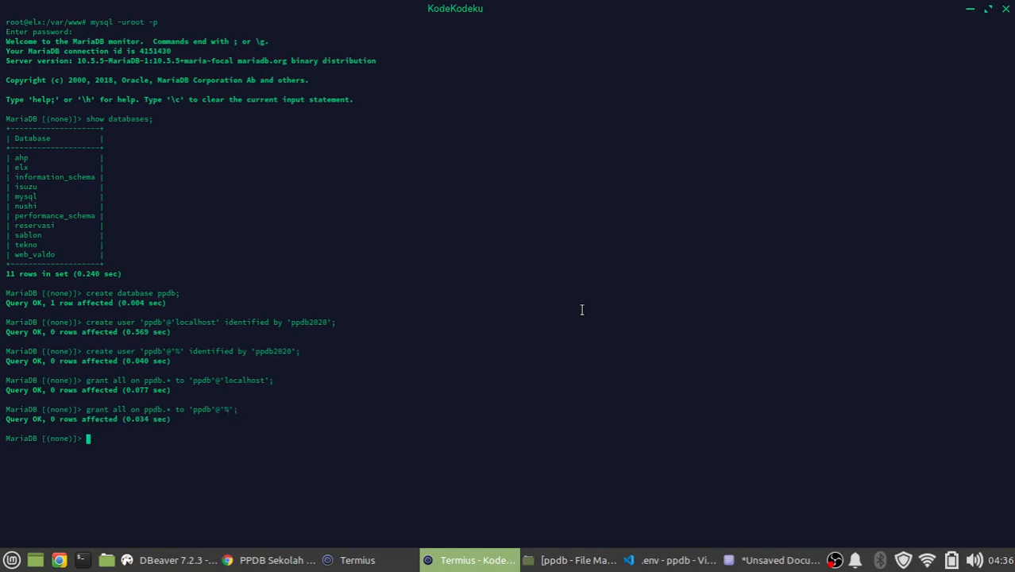
- Flush the privileges and exit the MariaDB console
type("flush privileges;")
key("Return")
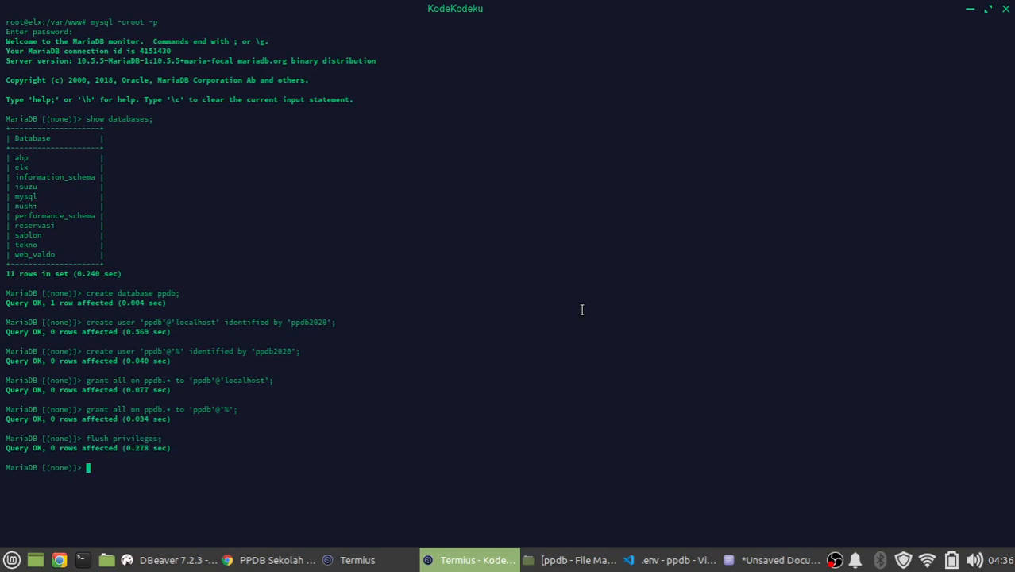
type("exit")
key("Return")
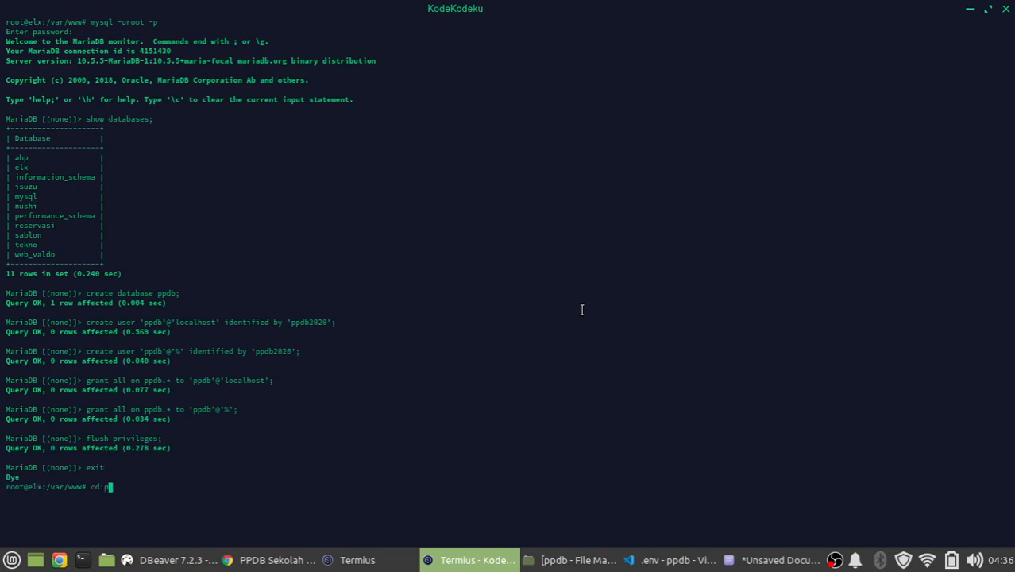
- Go to the ppdb-sd-solok.kodekodeku.com folder, update DB_PASSWORD in .env with nano to the database user's password, and save the file
key("Tab")
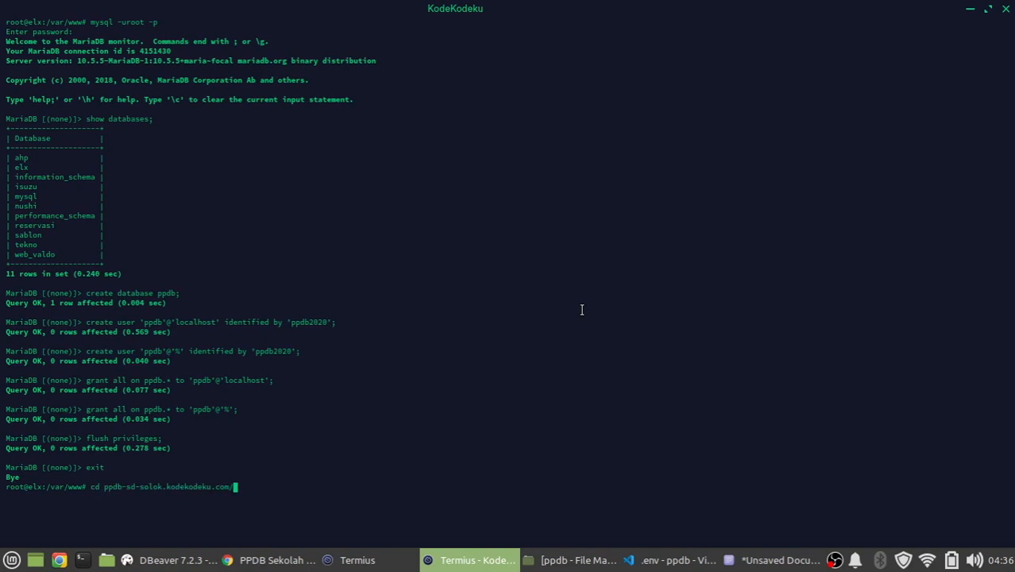
key("Return")
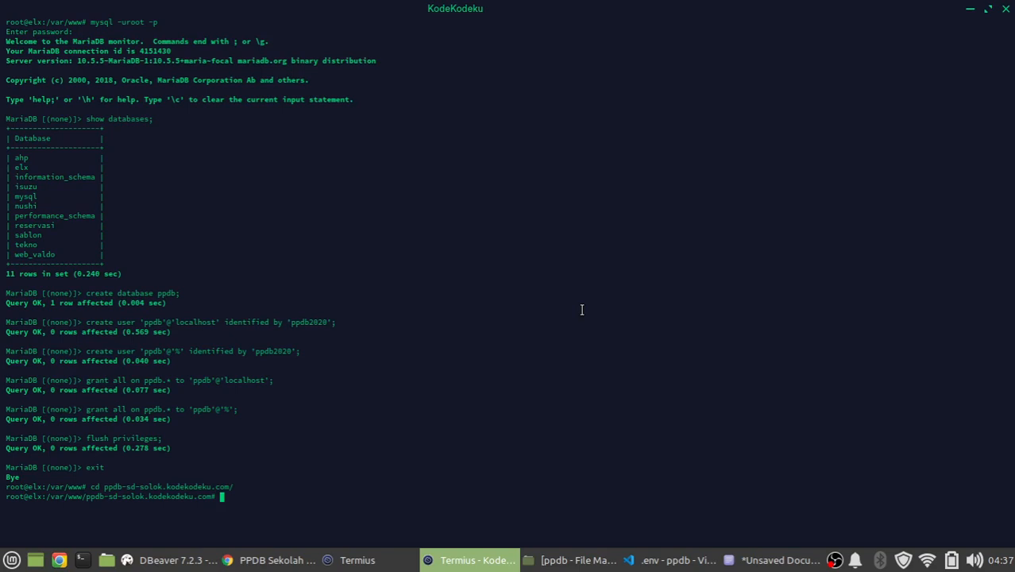
key("Return")
key("Down")
key("Down")
key("Down")
key("Down")
key("Down")
key("Down")
key("Down")
key("Down")
key("Down")
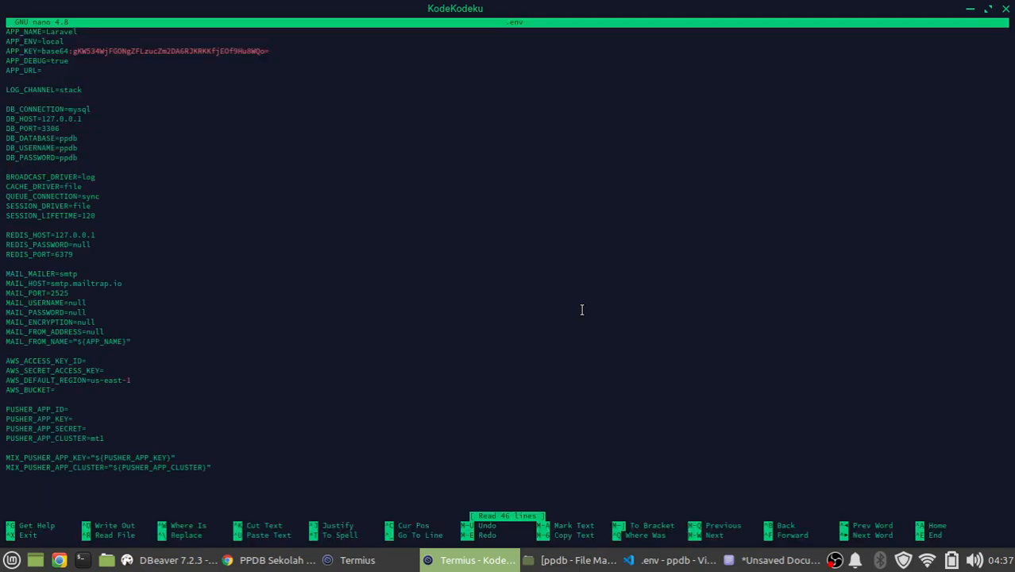
key("Down")
key("Down")
key("Down")
key("Down")
key("End")
key("ctrl+o")
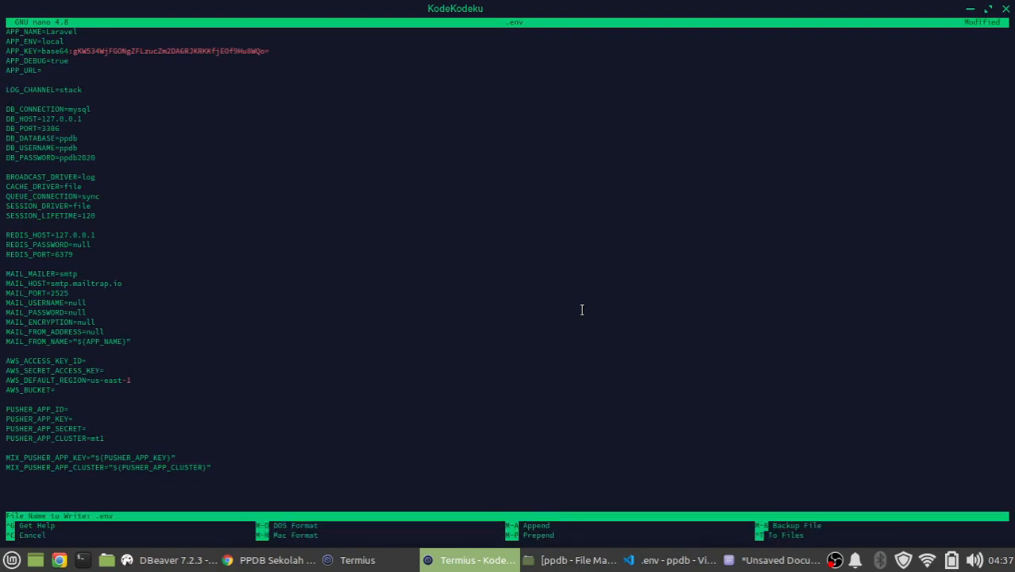
key("Return")
key("ctrl+x")
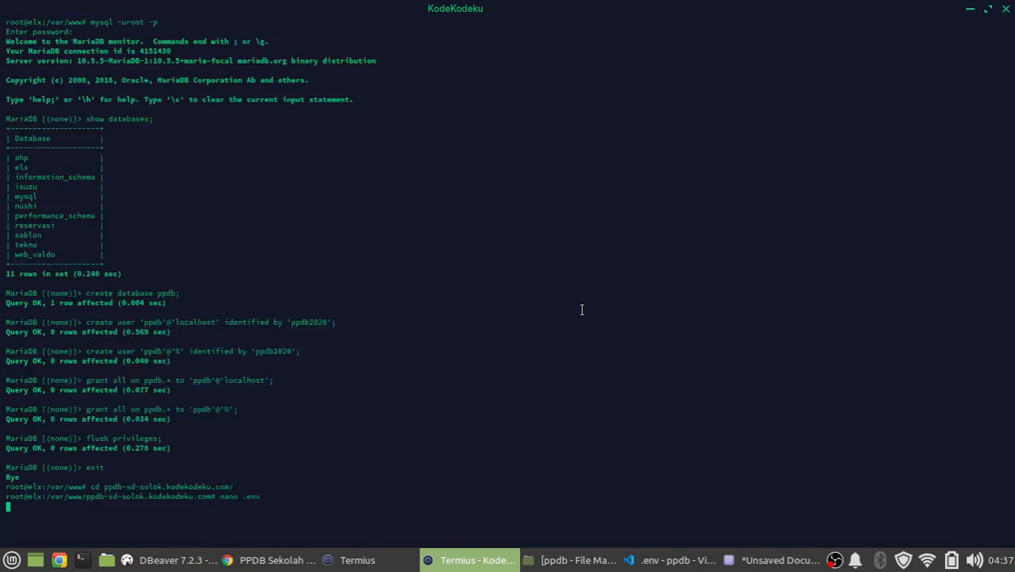
- Rebuild the Laravel configuration cache with php artisan config:cache
type("php art")
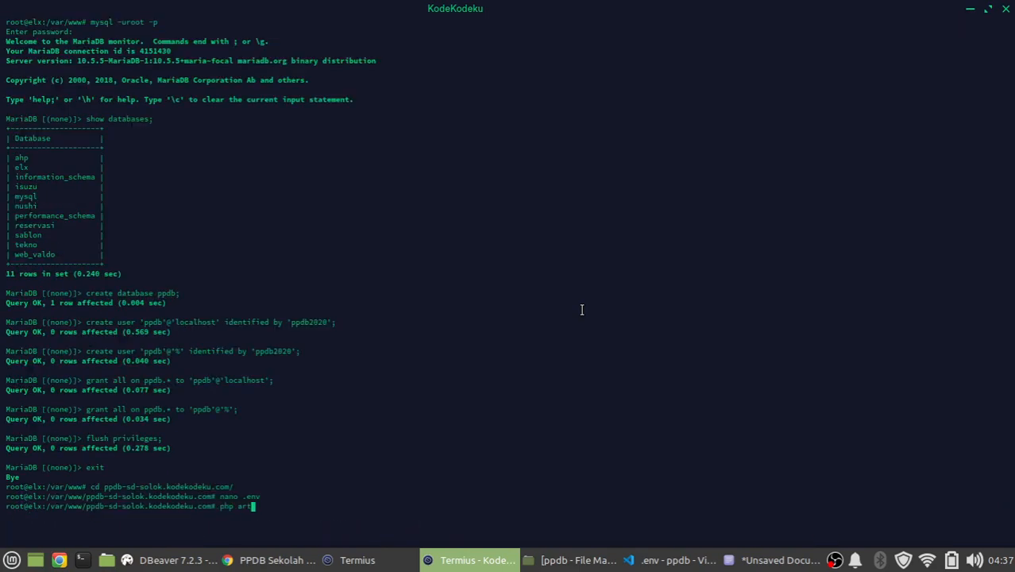
type("isan config:cache")
key("Return")
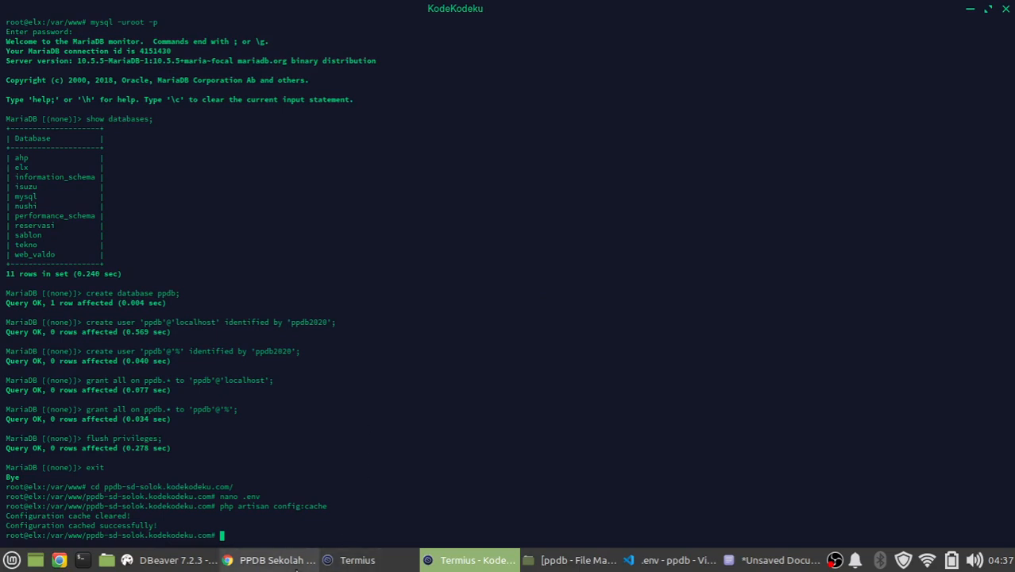
- Switch to Chrome, try logging in to the PPDB site with a phone number and account password, and inspect the table name in the response
left_click(270, 560)
left_click(662, 97)
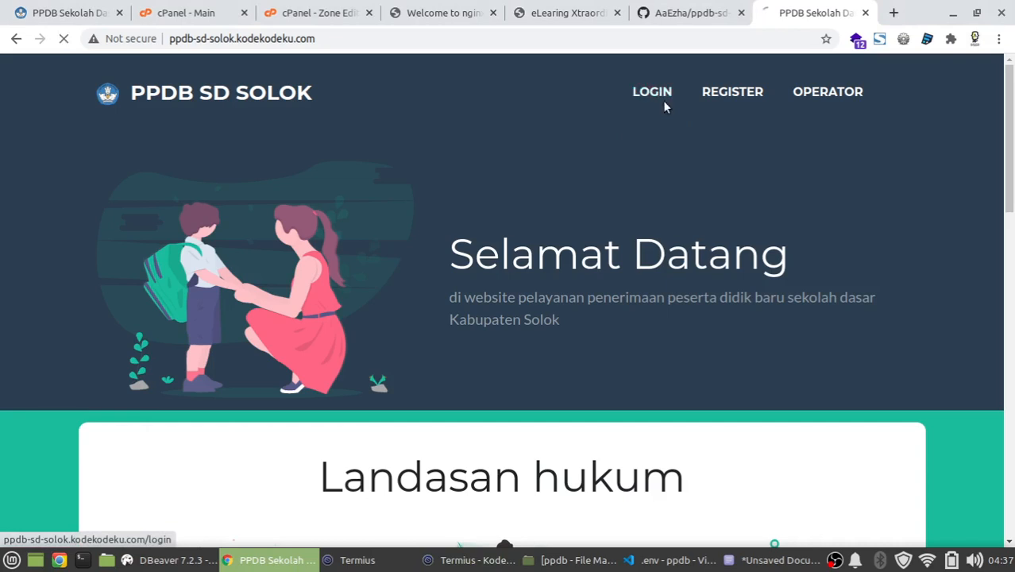
type("080808")
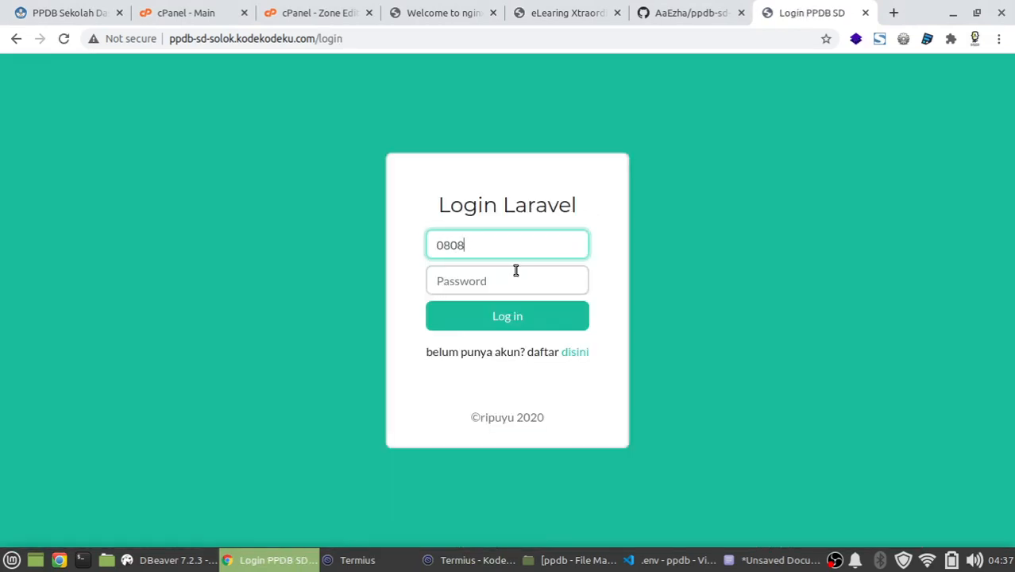
key("Tab")
key("Return")
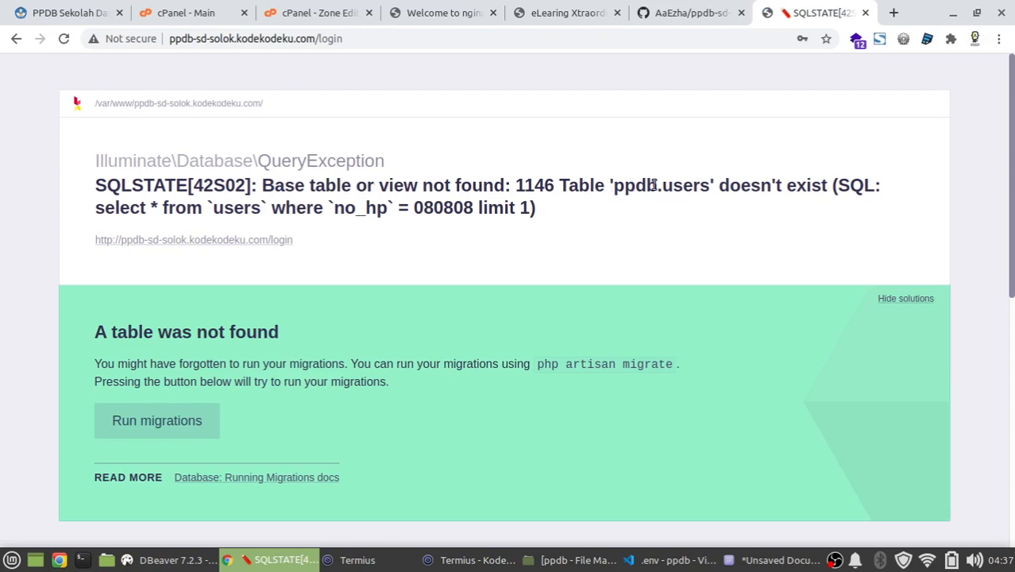
double_click(690, 184)
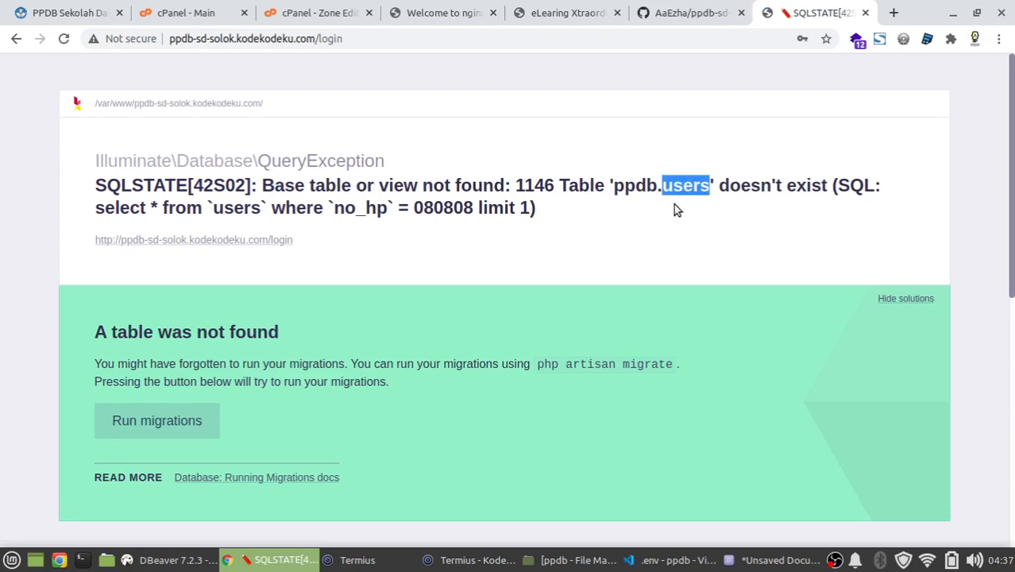
left_click(673, 206)
- Return to Termius, open MariaDB as root with its password, and list the tables of the ppdb database
key("alt+Tab")
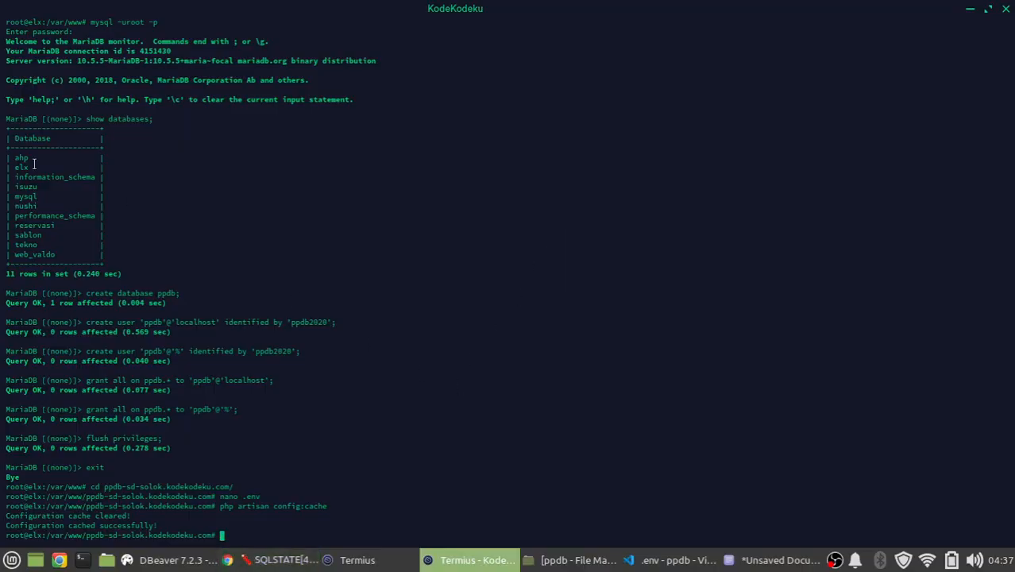
type("mysql -uroot")
type("-p")
key("Return")
key("Return")
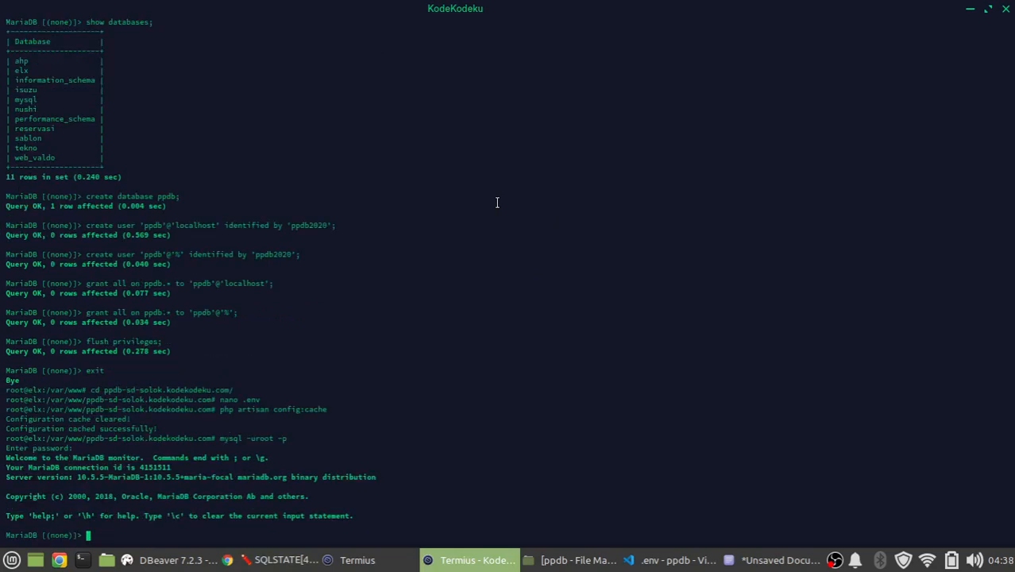
type("use ppdb;")
key("Return")
type("show tables;")
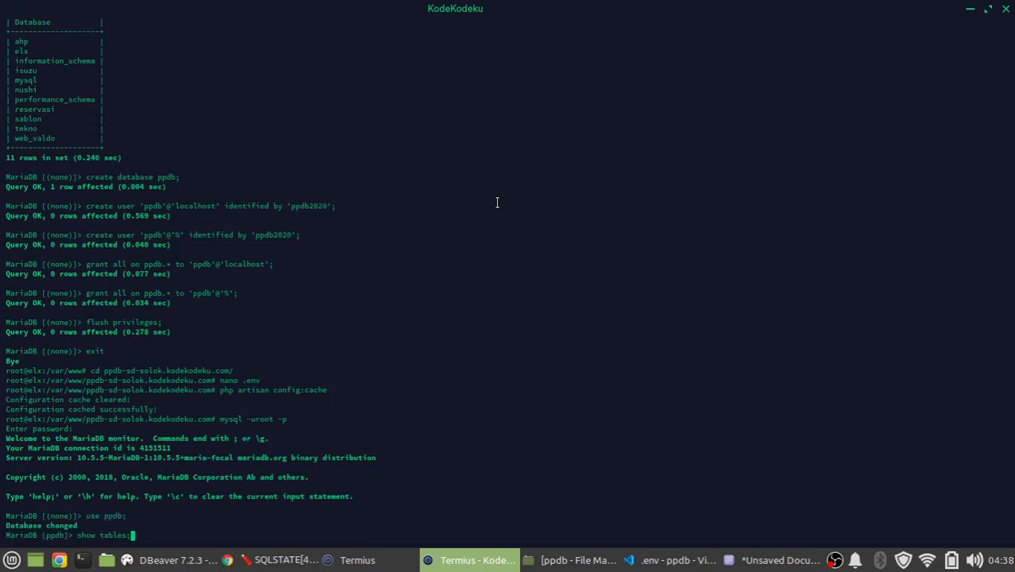
key("Return")
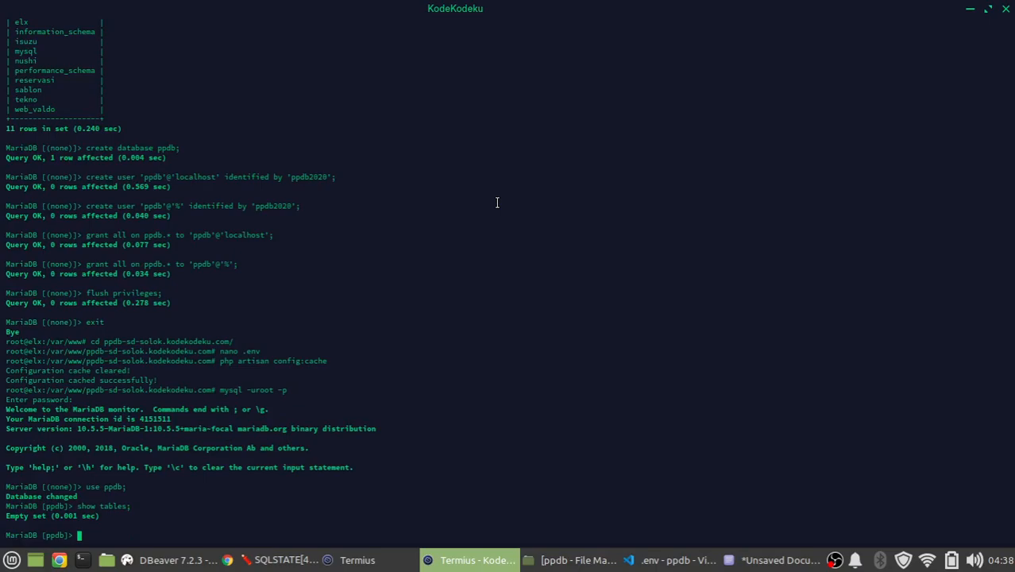
- Exit the MariaDB console and list the files in the site's project folder
key("alt+Tab")
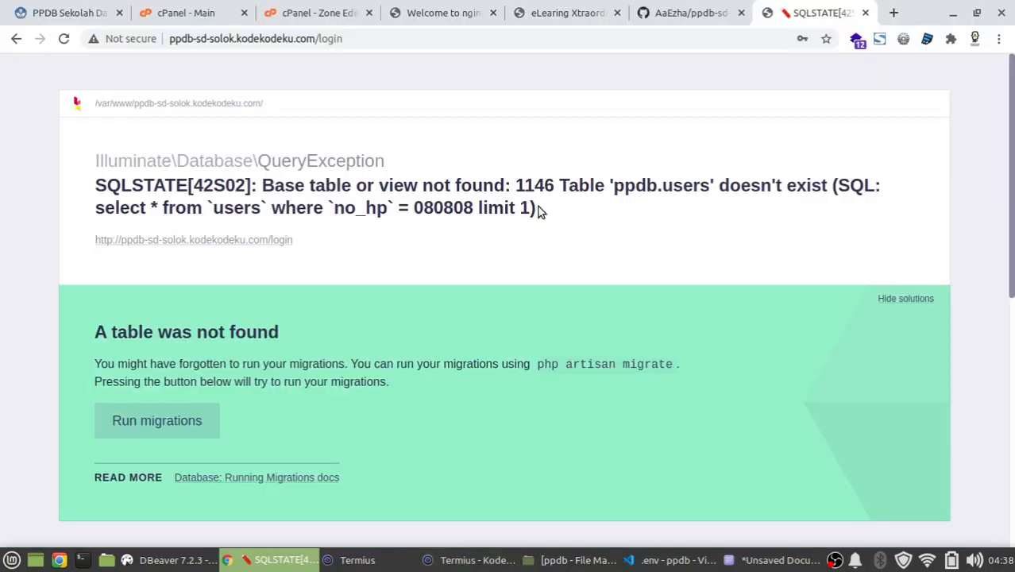
key("alt+Tab")
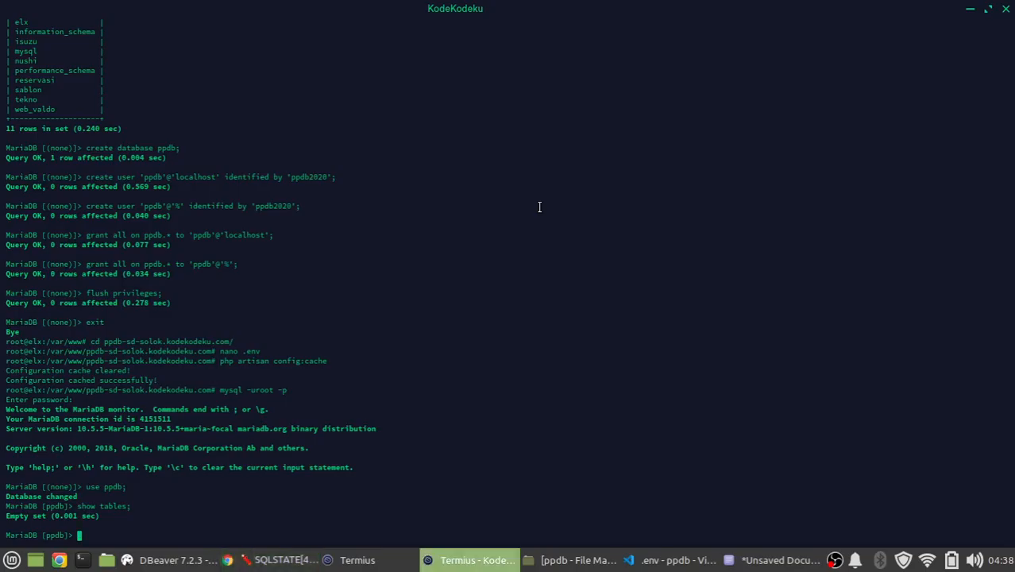
type("exit")
key("Return")
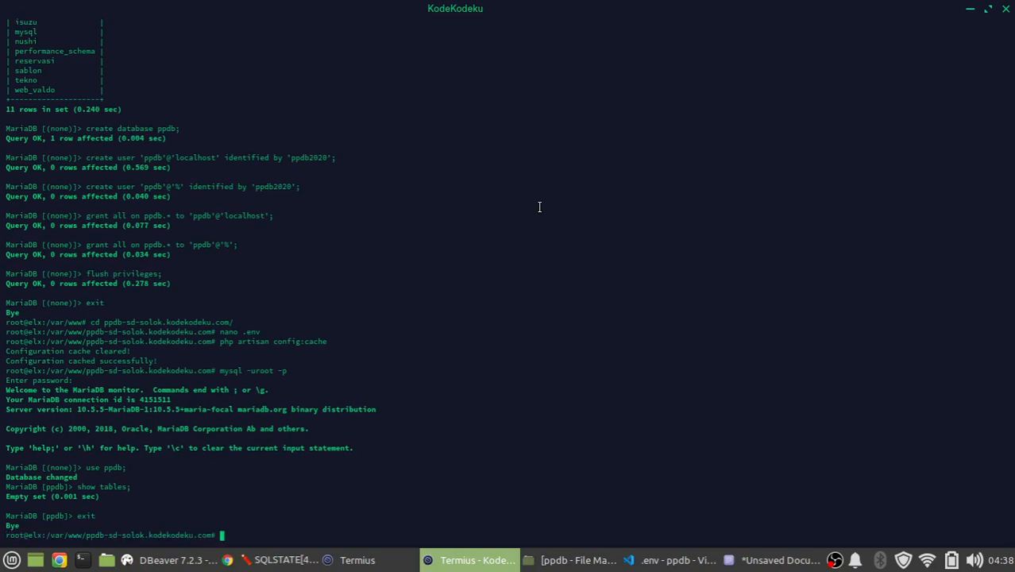
type("ls")
key("Return")
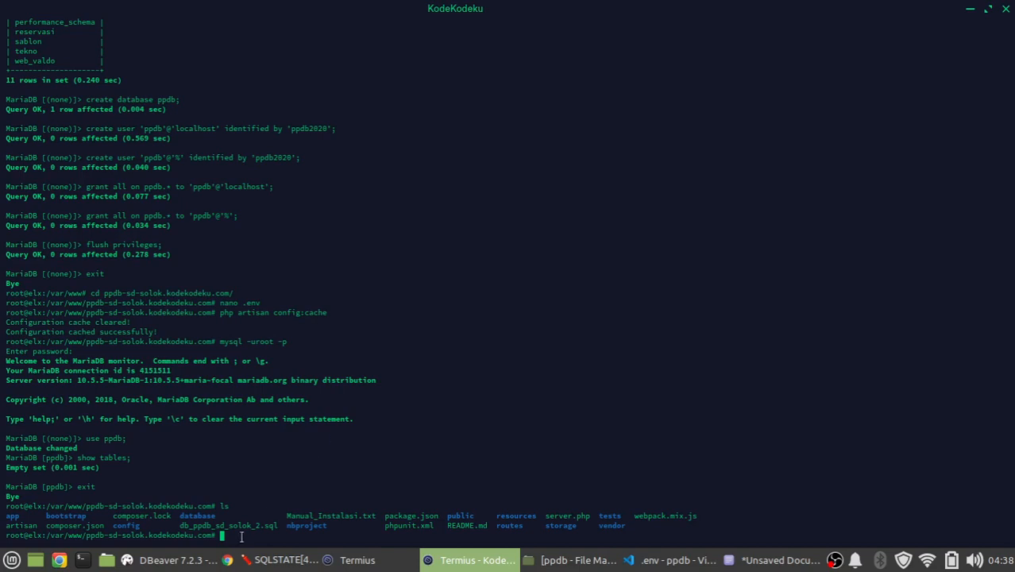
- Locate the db_ppdb_sd_solok_2.sql dump in the local ppdb folder and in the server's file listing
left_click(571, 560)
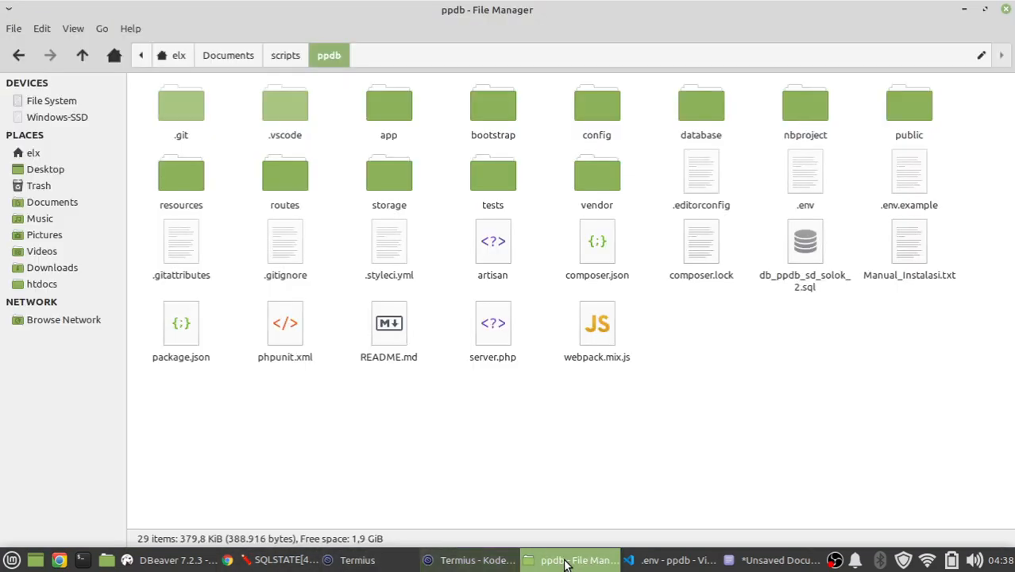
left_click(802, 264)
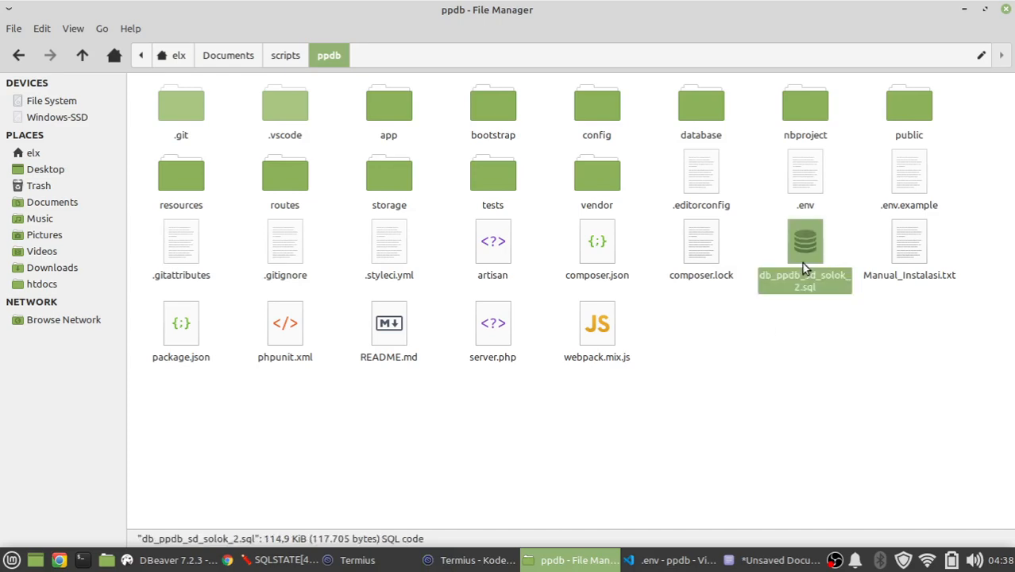
key("alt+Tab")
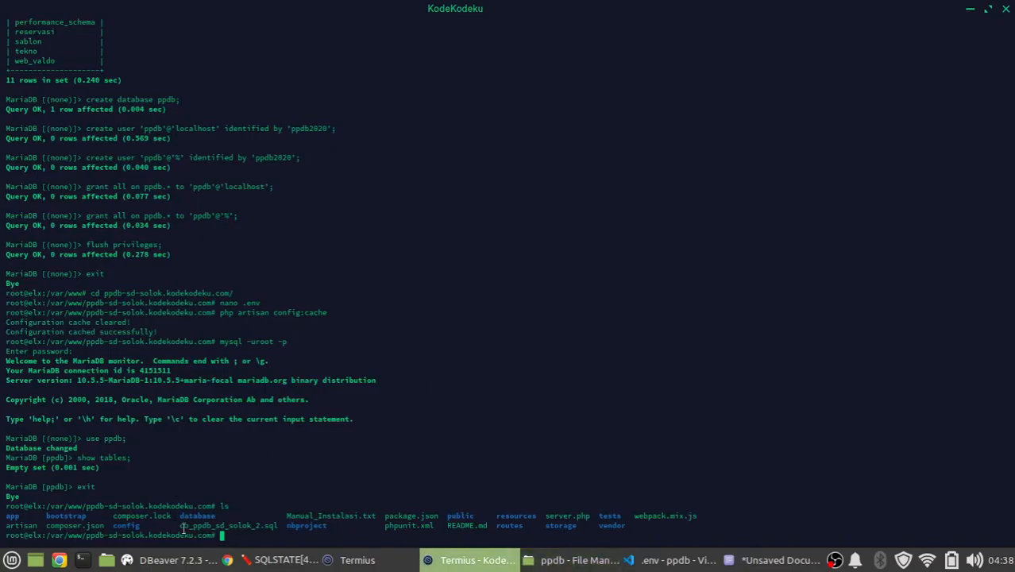
left_click_drag(182, 527, 265, 526)
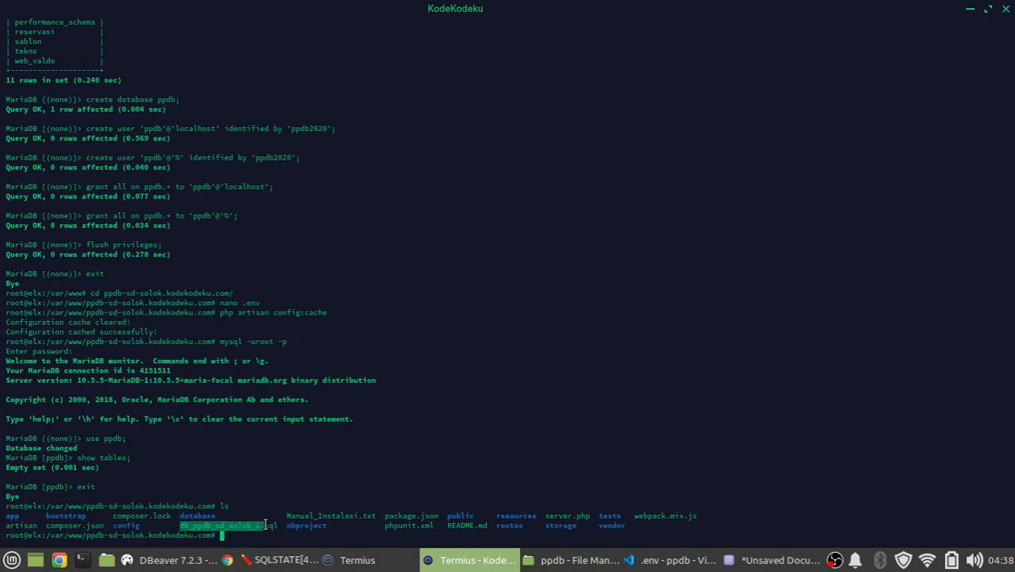
left_click(554, 428)
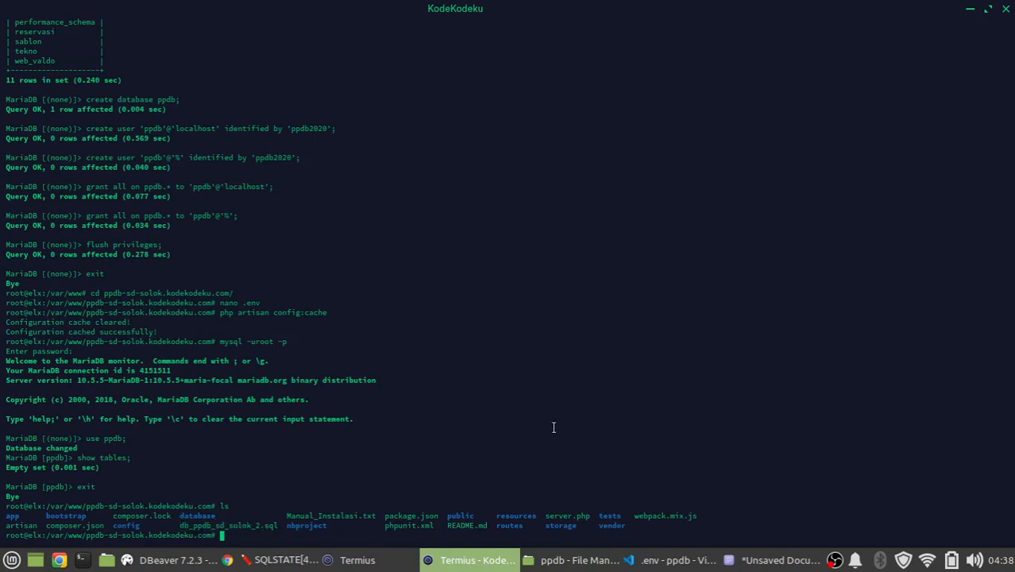
- Import db_ppdb_sd_solok_2.sql into the ppdb database with mysql as user ppdb, entering the database password
type("mysql -u")
type(" root")
key("BackSpace")
key("BackSpace")
key("BackSpace")
key("BackSpace")
key("BackSpace")
type("ppdb -p ppdb <")
type("db_")
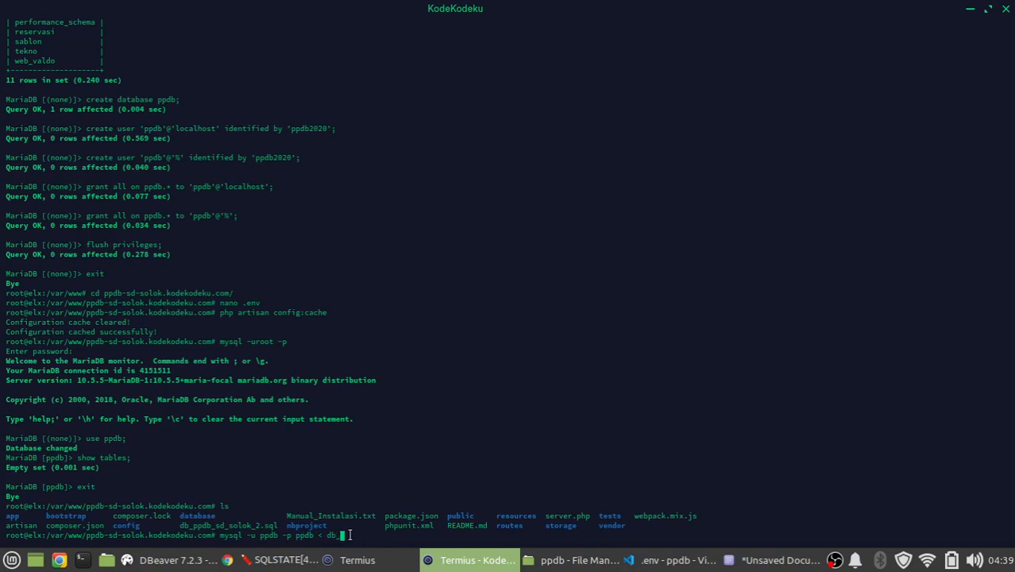
key("Tab")
key("Return")
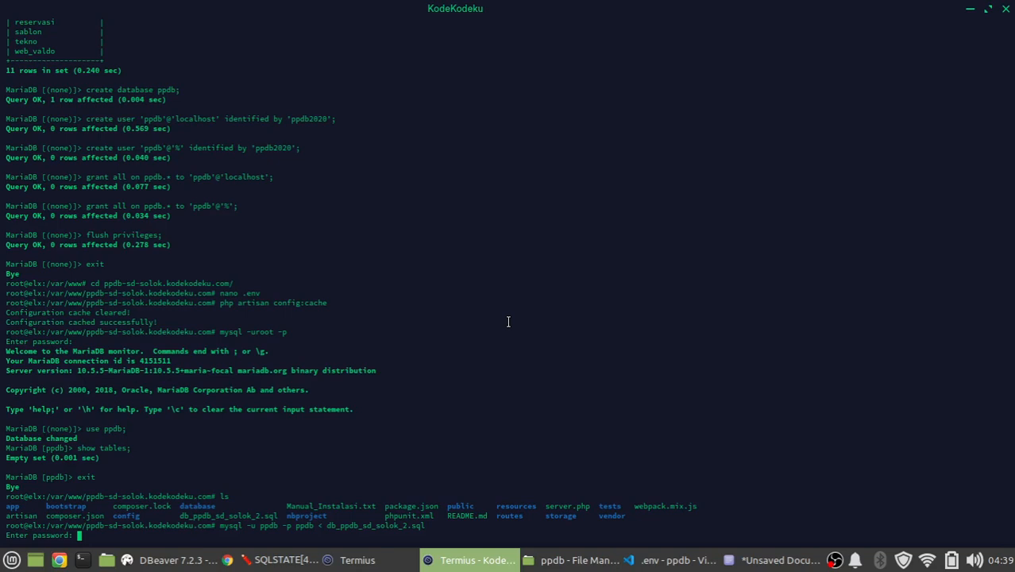
key("Return")
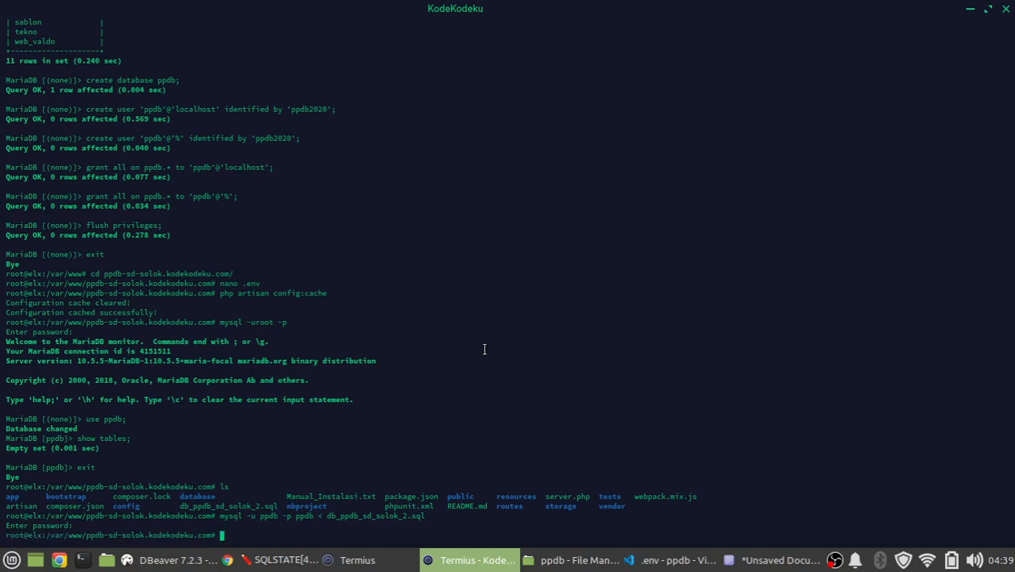
- Switch to Chrome, return to the site's login form, test logging in with the phone number and account password, and dismiss the alert
left_click(282, 560)
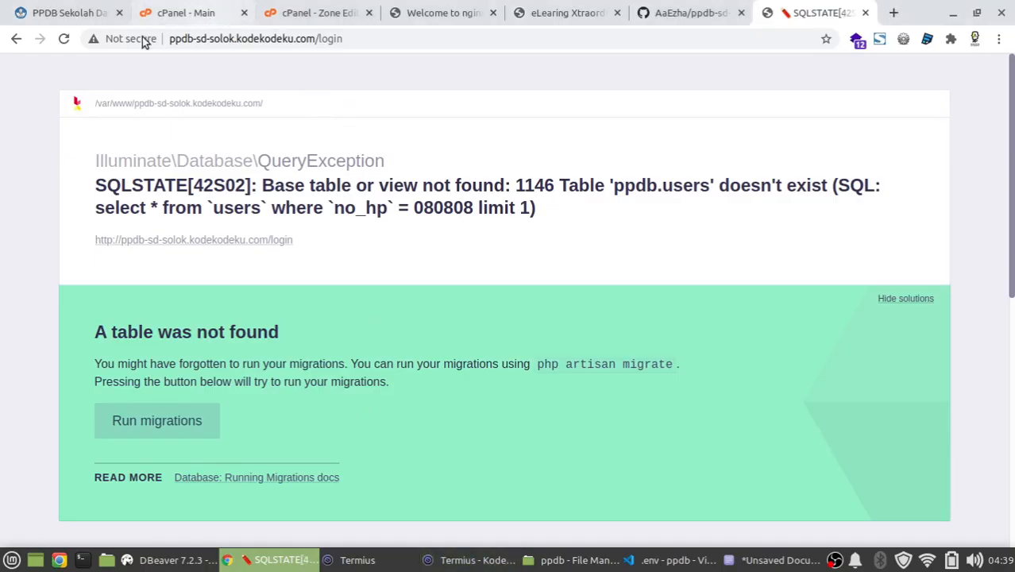
left_click(16, 38)
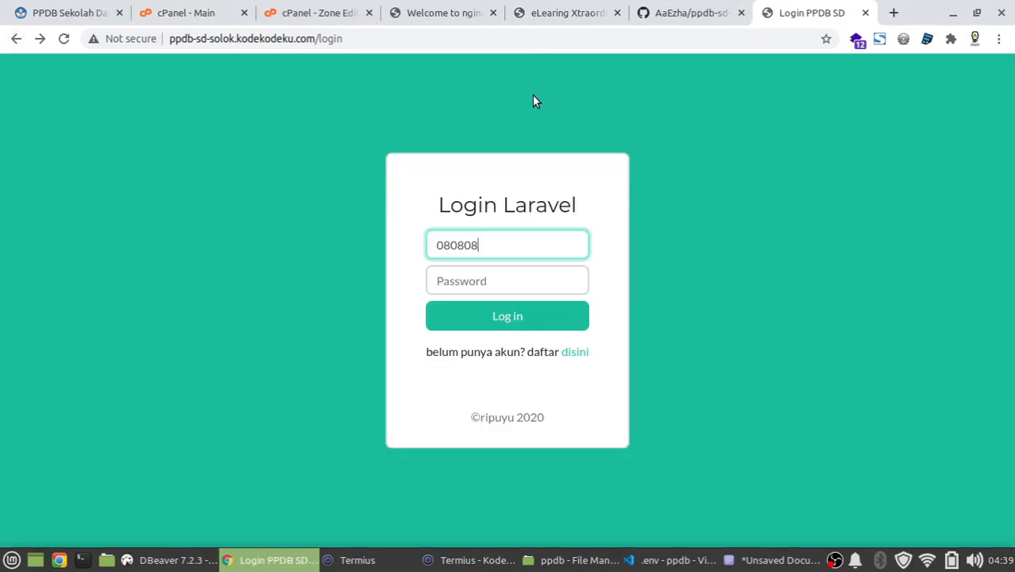
left_click(499, 276)
type("080808080")
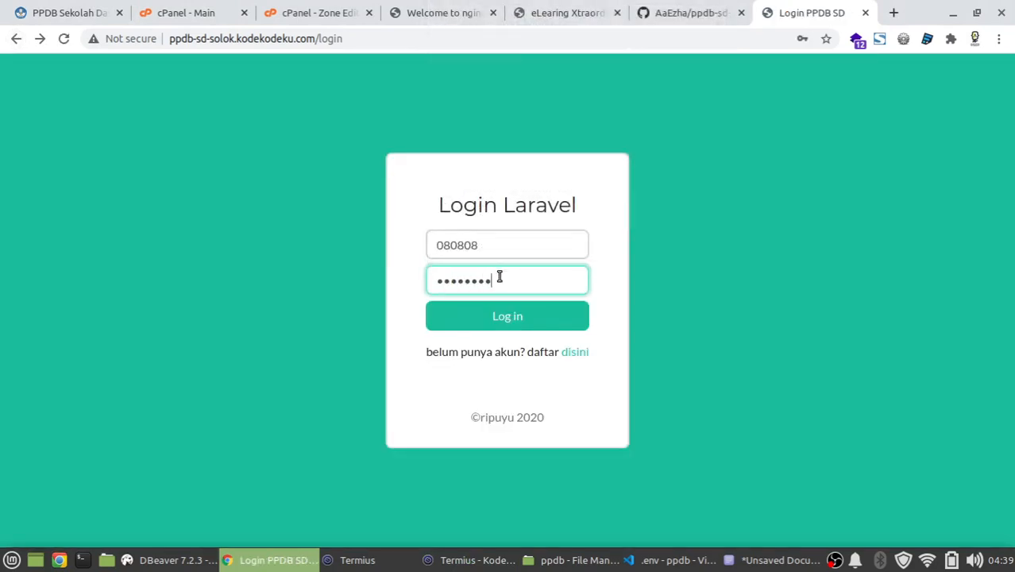
left_click(485, 310)
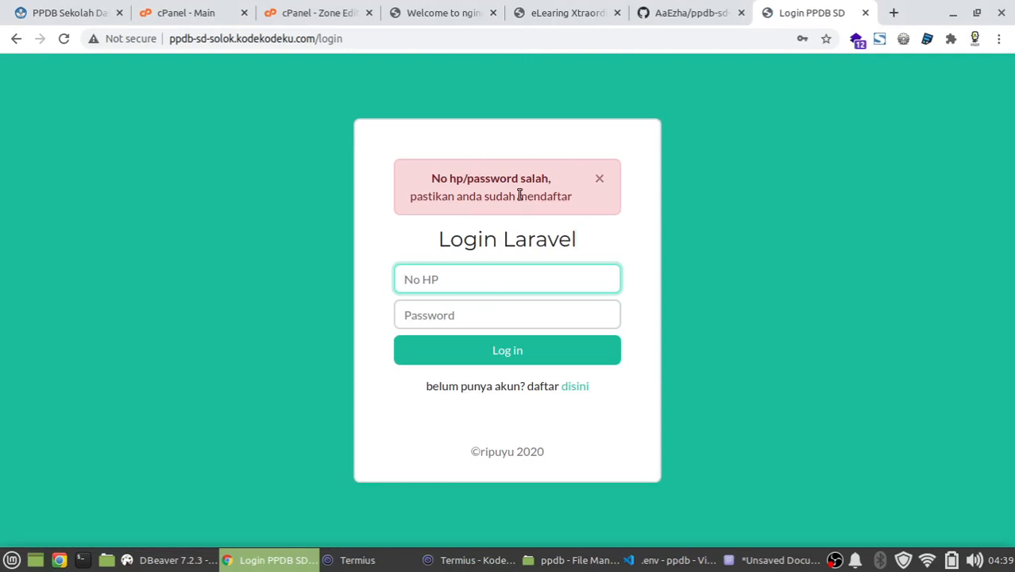
left_click(474, 311)
left_click(685, 316)
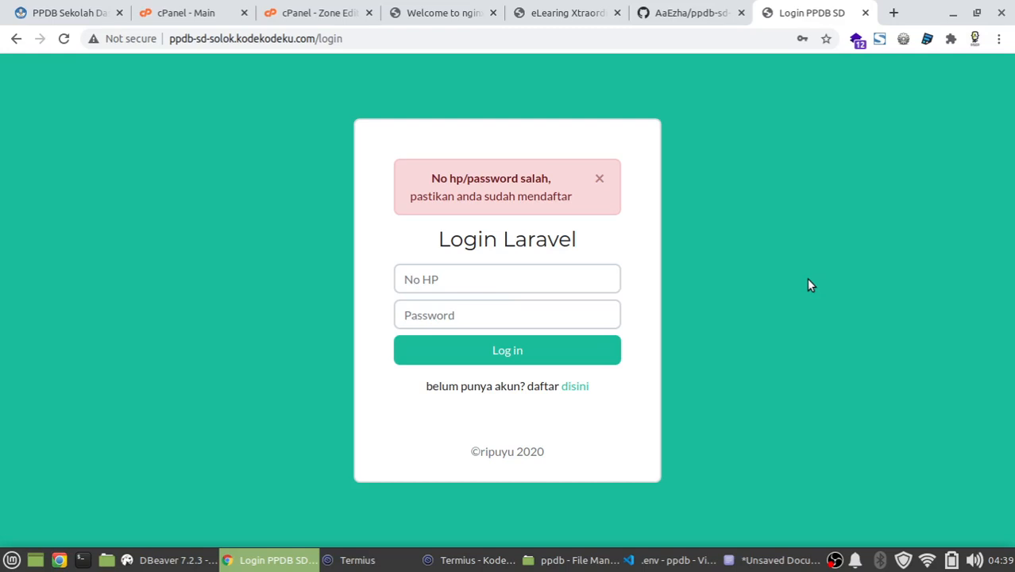
left_click(597, 181)
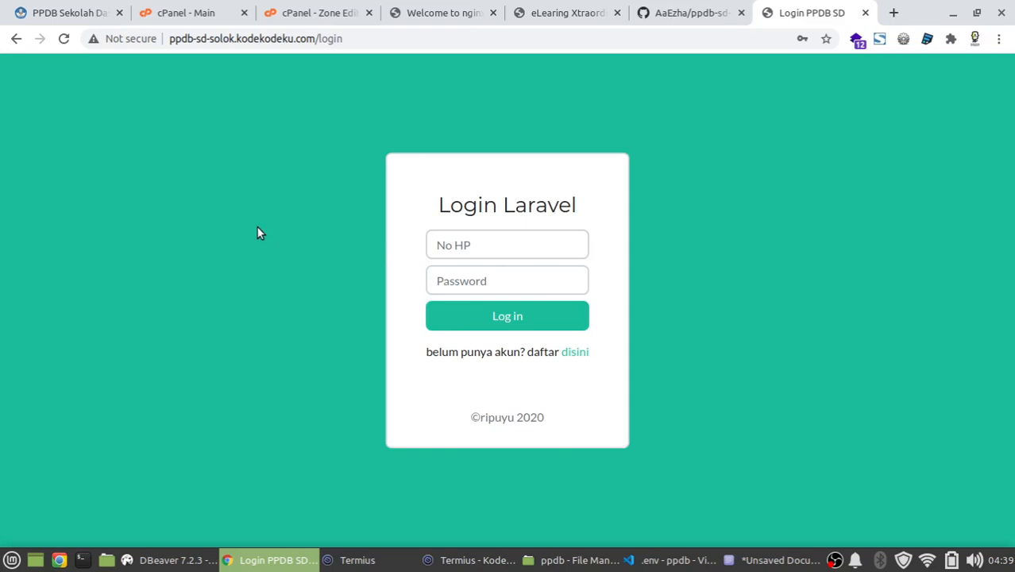
- Open the ppdb-sd-solok.kodekodeku.com homepage and examine its welcome heading and description
left_click(530, 242)
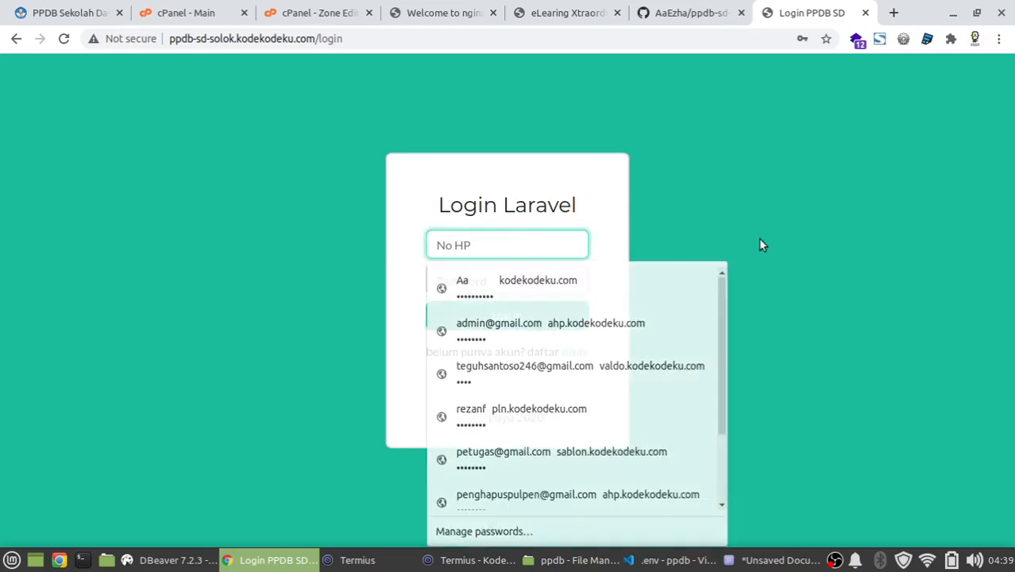
left_click(760, 245)
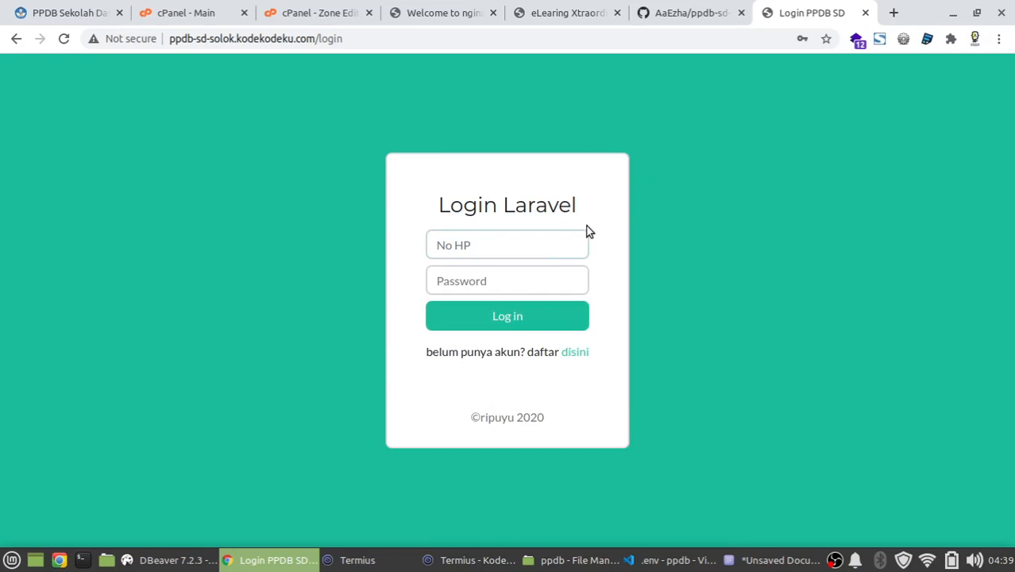
left_click_drag(315, 38, 372, 34)
key("BackSpace")
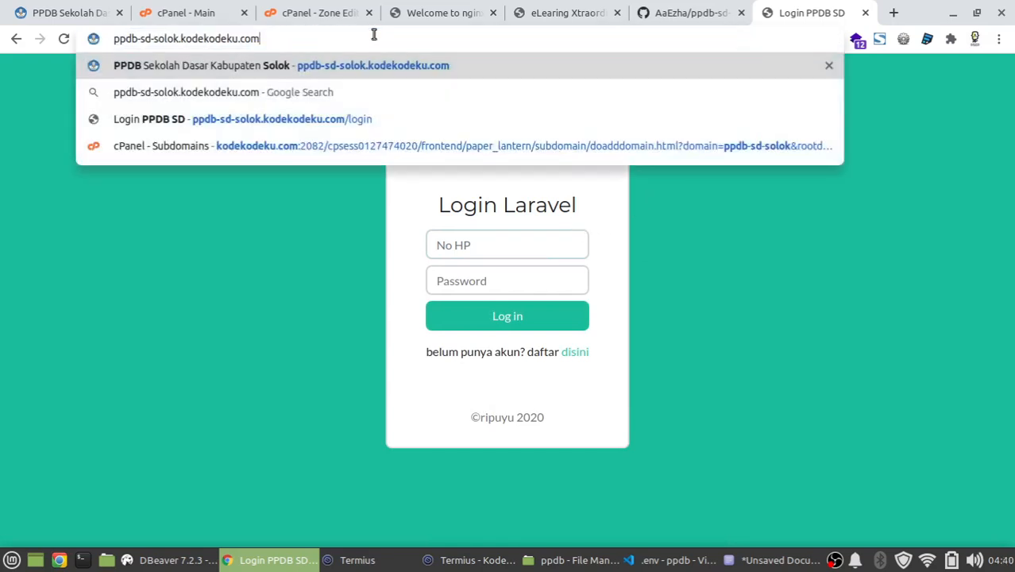
key("Return")
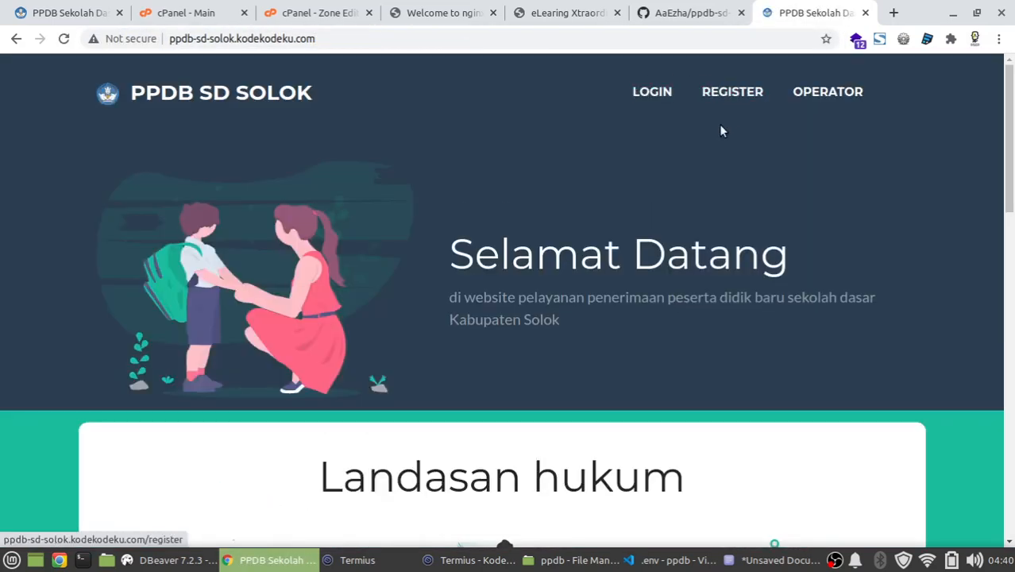
left_click_drag(454, 248, 830, 239)
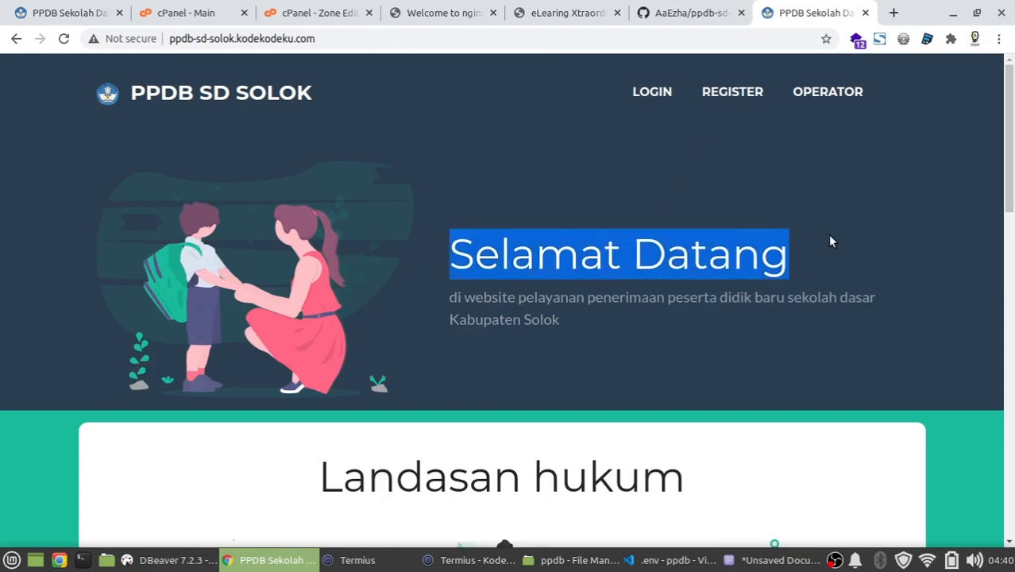
left_click_drag(560, 323, 450, 303)
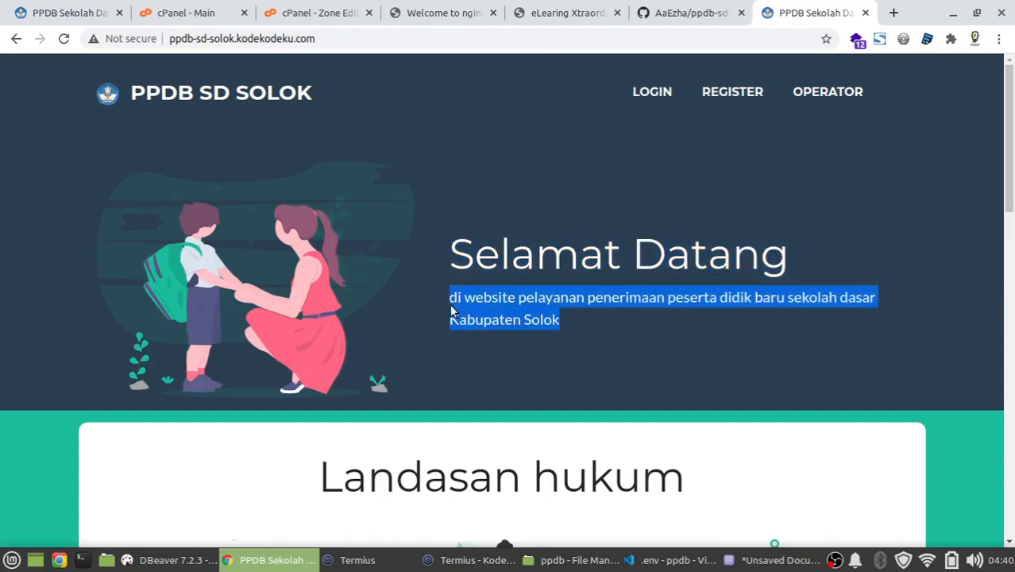
left_click_drag(450, 253, 821, 250)
left_click(605, 316)
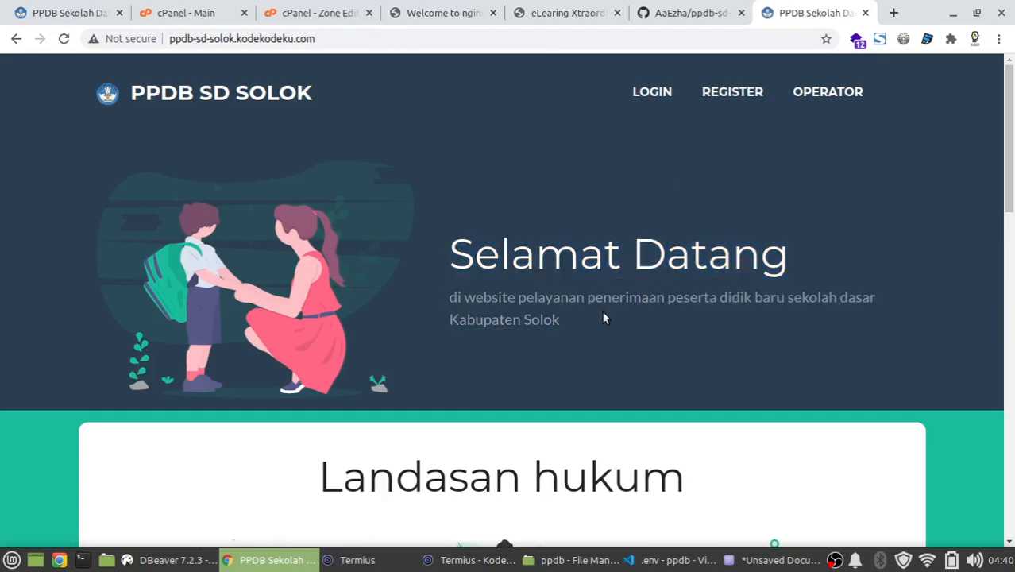
- Switch to DBeaver, close all open editors, and collapse the localhost connection in the database tree
left_click(435, 563)
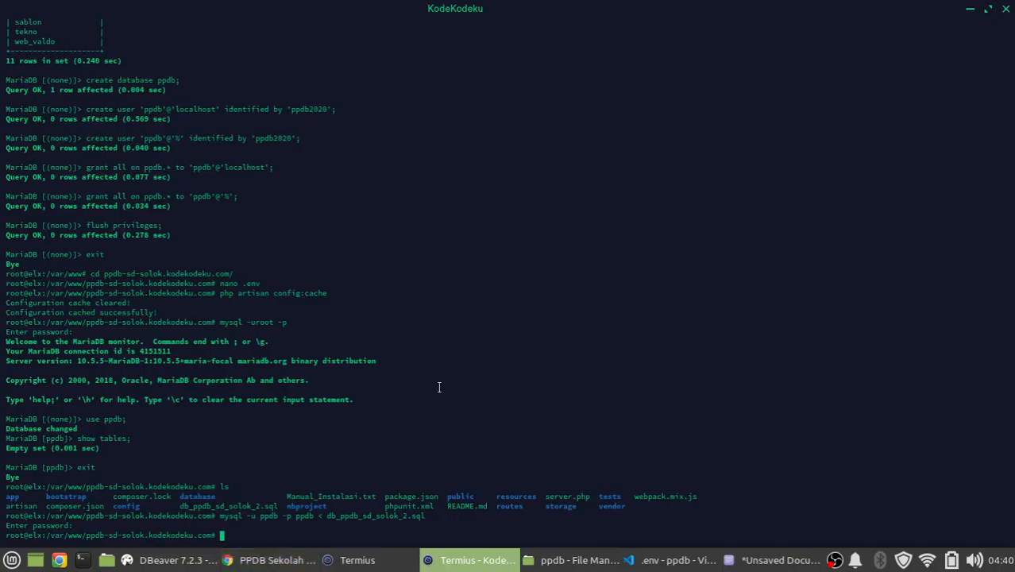
left_click(469, 563)
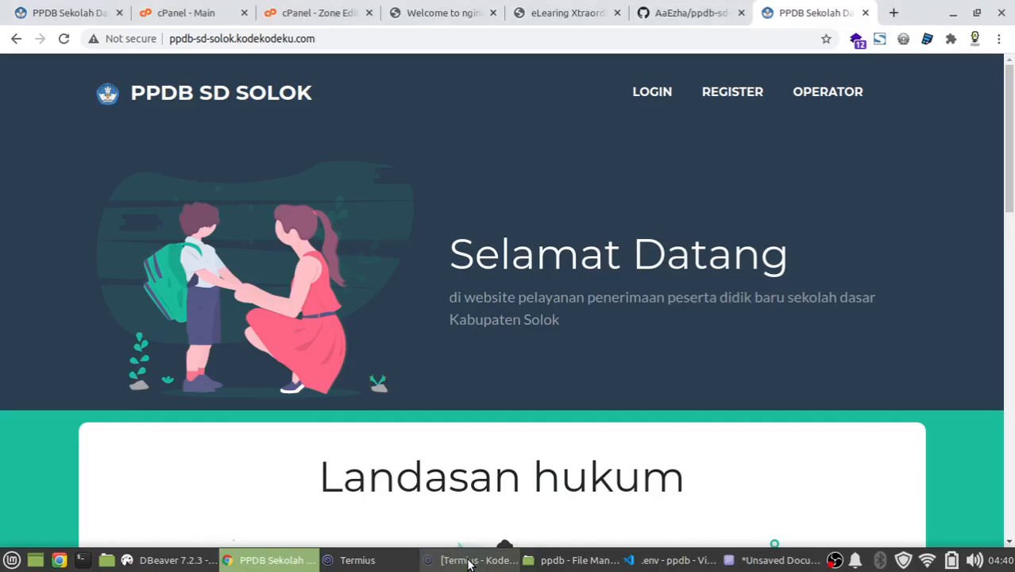
left_click(176, 560)
right_click(558, 84)
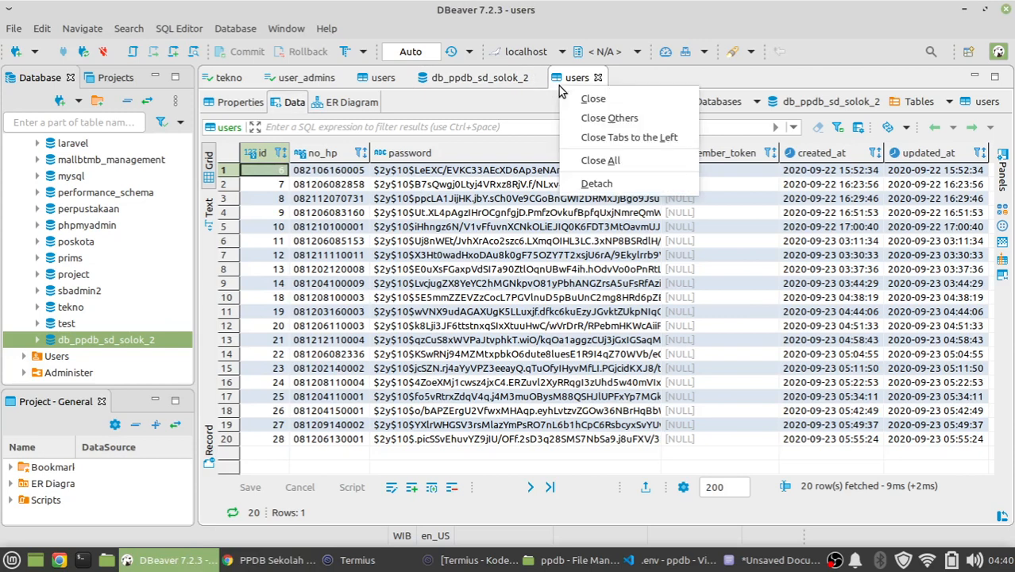
left_click(587, 163)
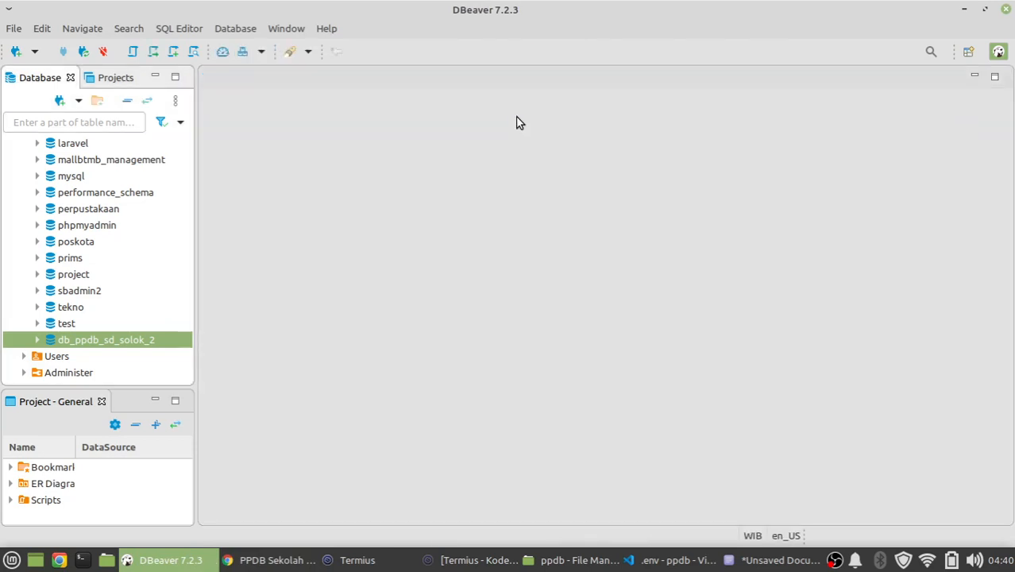
scroll(120, 238, "up", 4)
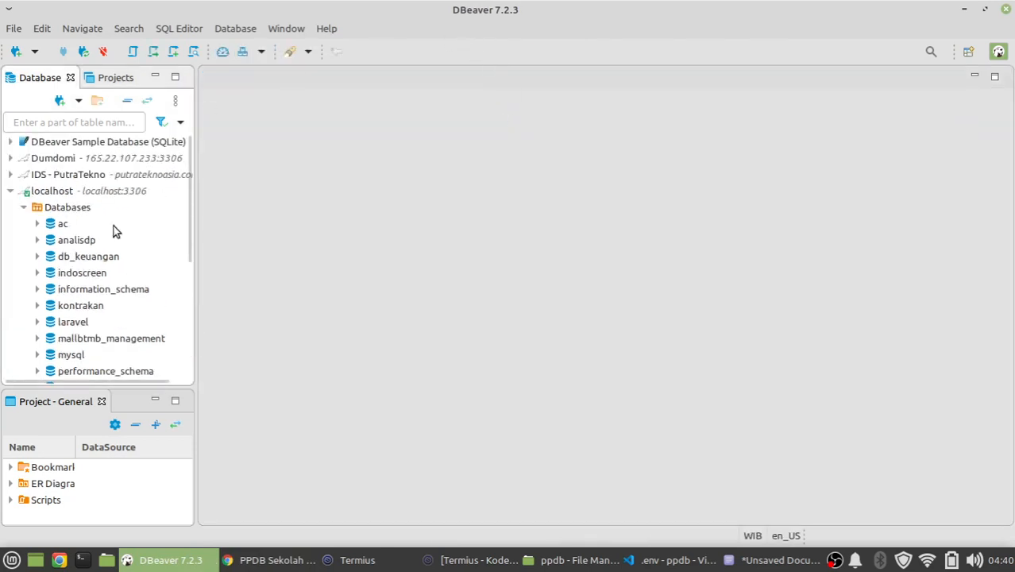
left_click(11, 191)
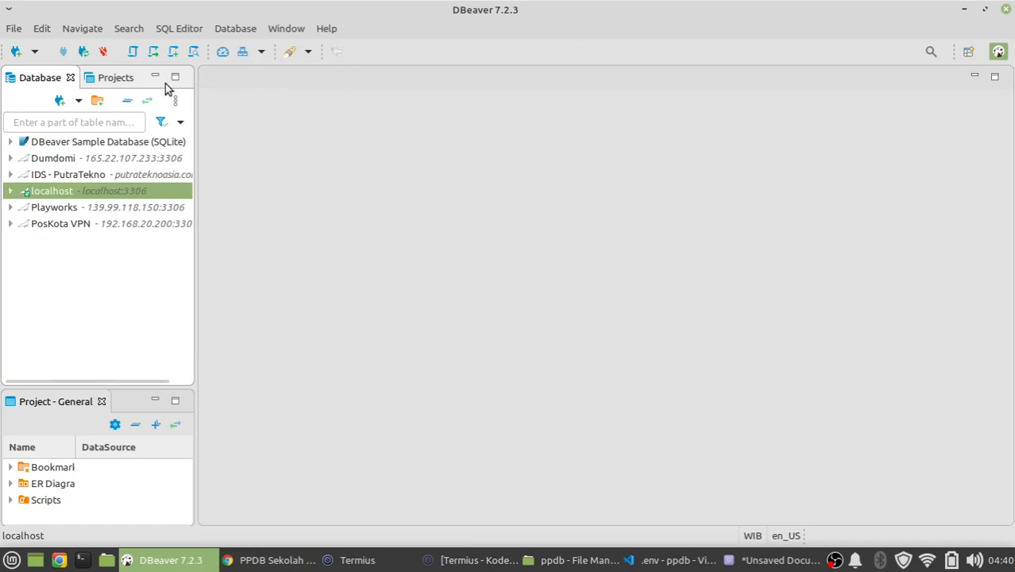
- View DBeaver's About information and close it
left_click(323, 29)
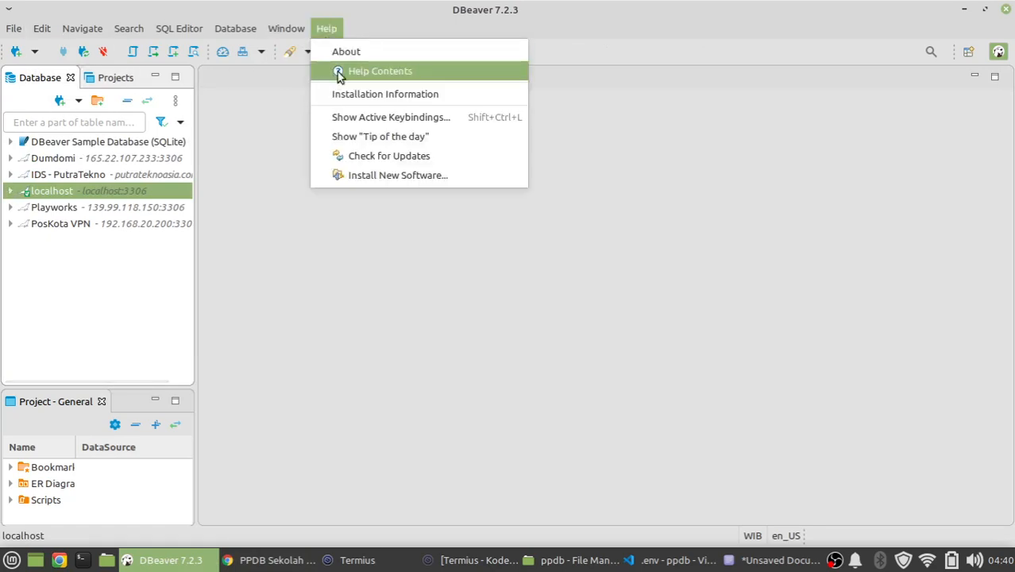
left_click(348, 53)
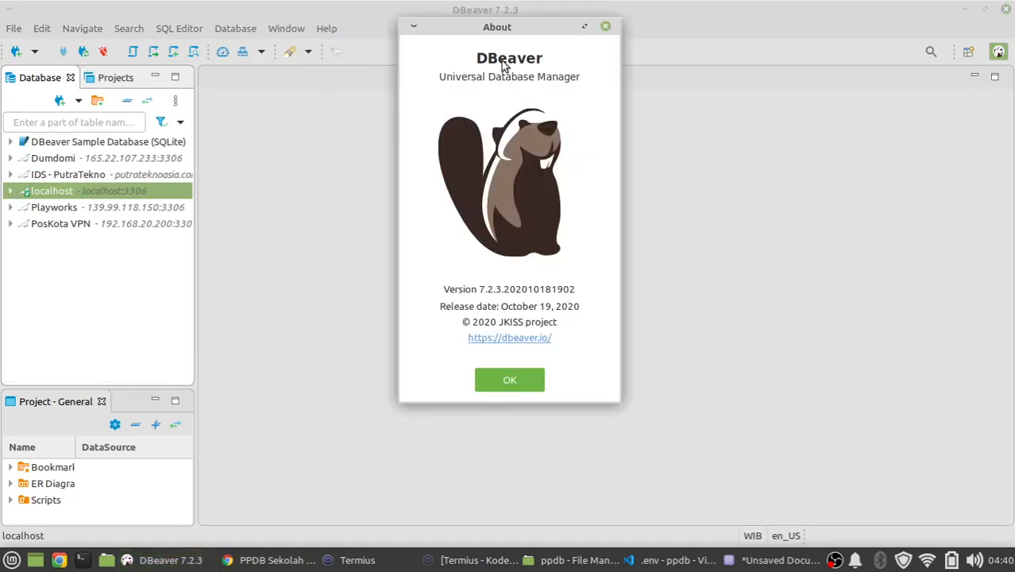
left_click_drag(496, 28, 531, 84)
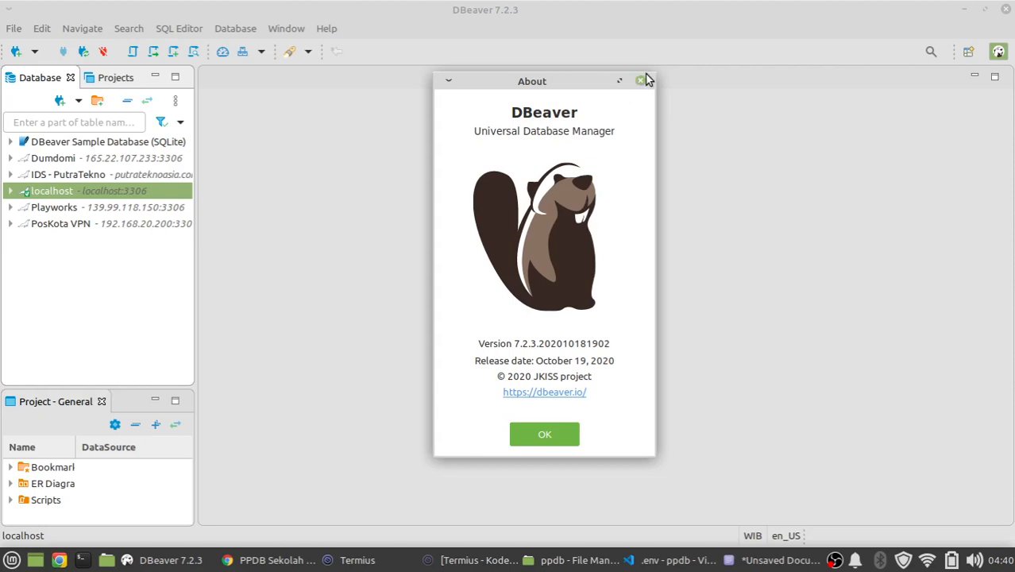
left_click(641, 81)
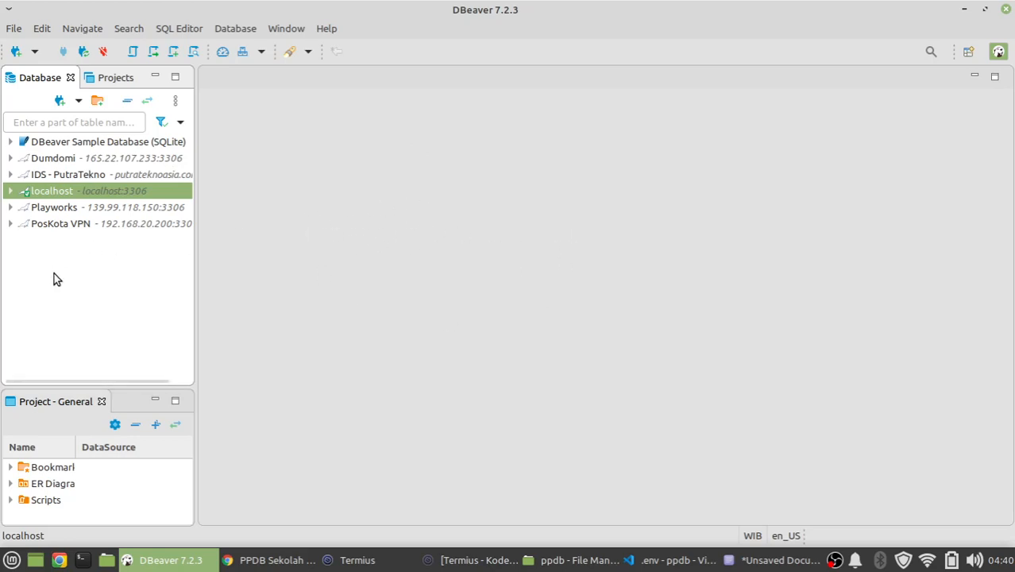
- Start a new database connection using the MariaDB driver and proceed to its connection settings
left_click(60, 101)
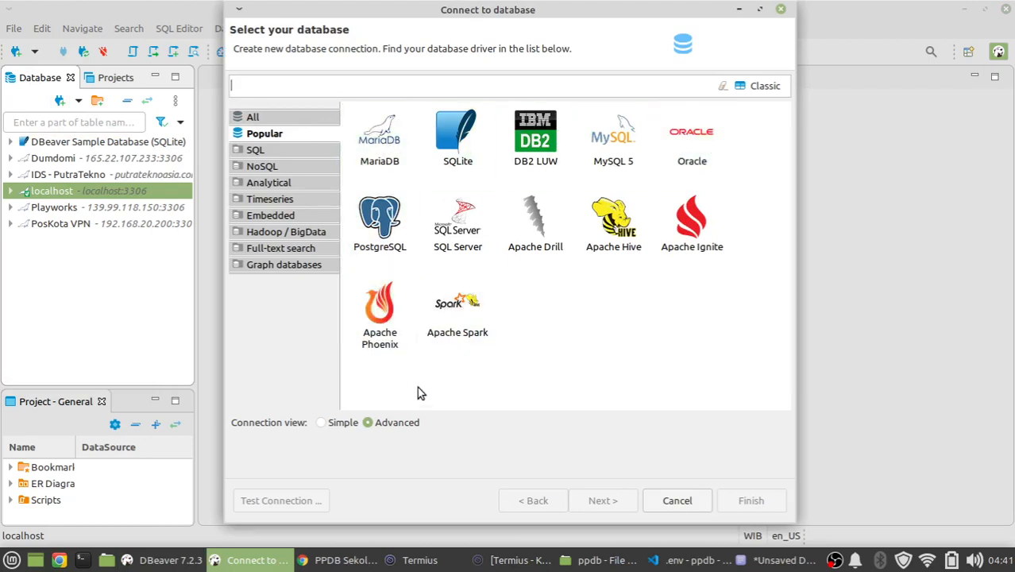
left_click(528, 562)
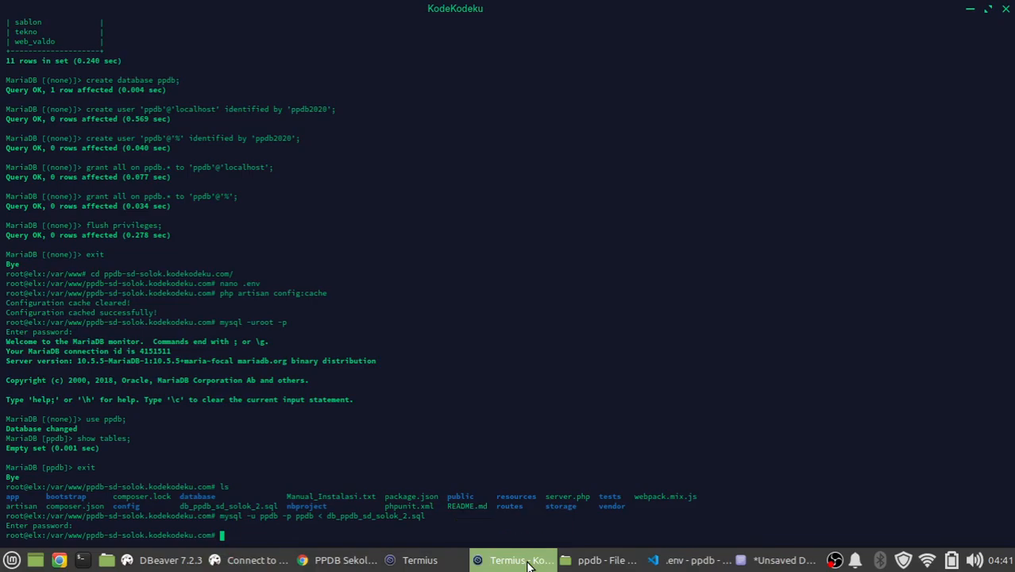
left_click(528, 562)
left_click(385, 141)
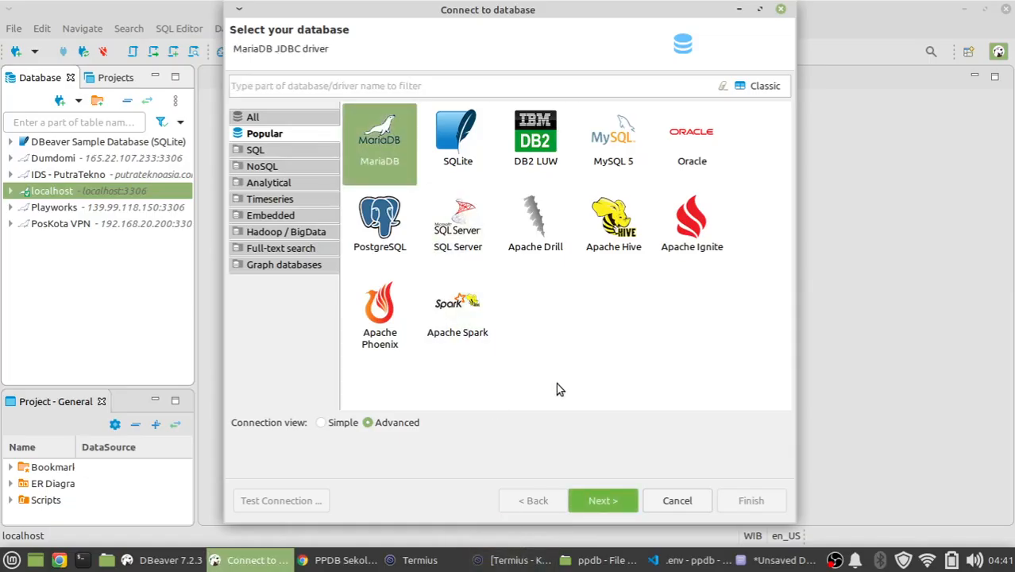
left_click(603, 500)
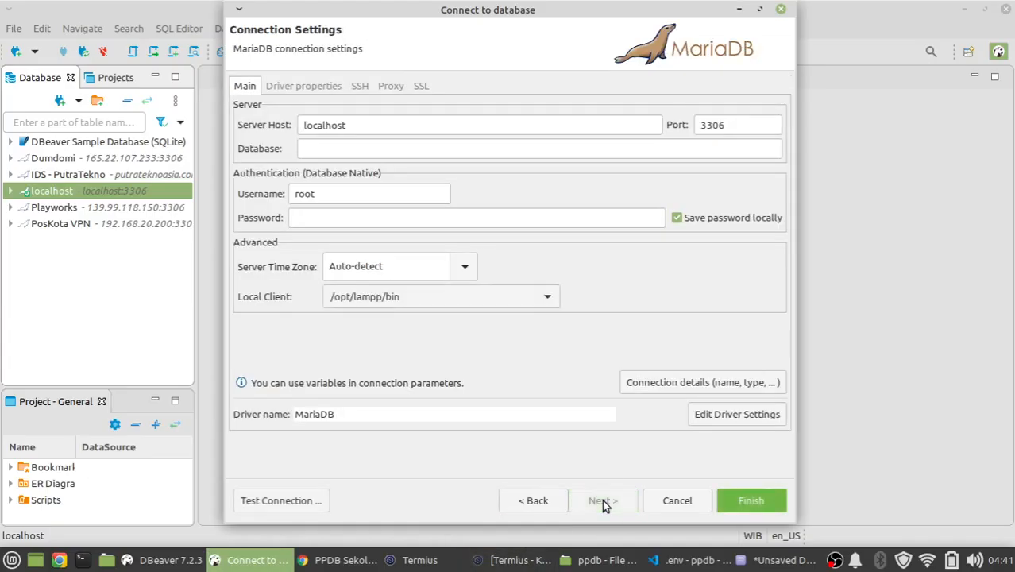
- Set the connection's server host to ppdb-sd-solok.kodekodeku.com
left_click(375, 147)
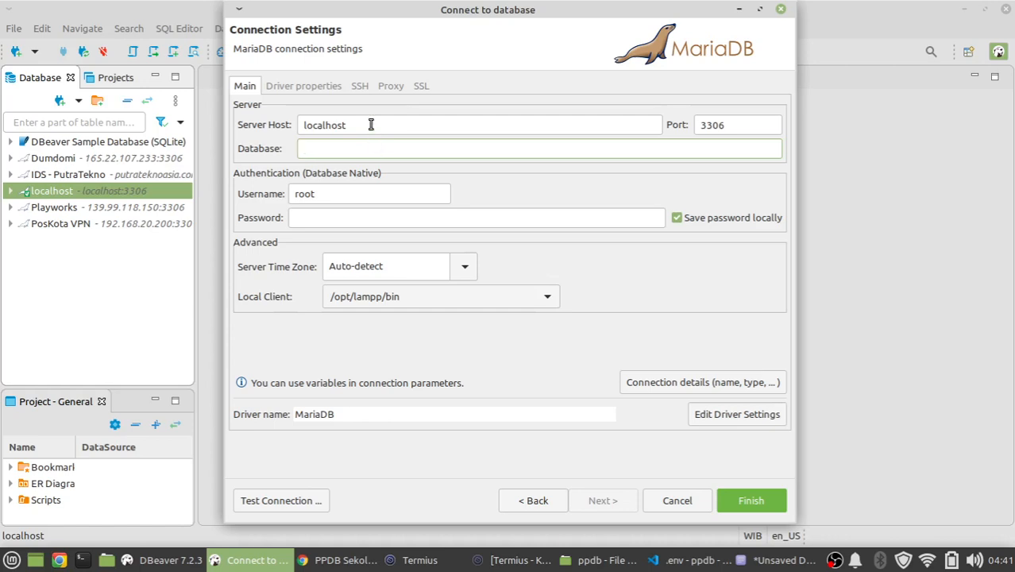
left_click_drag(372, 125, 284, 129)
type("ppdb")
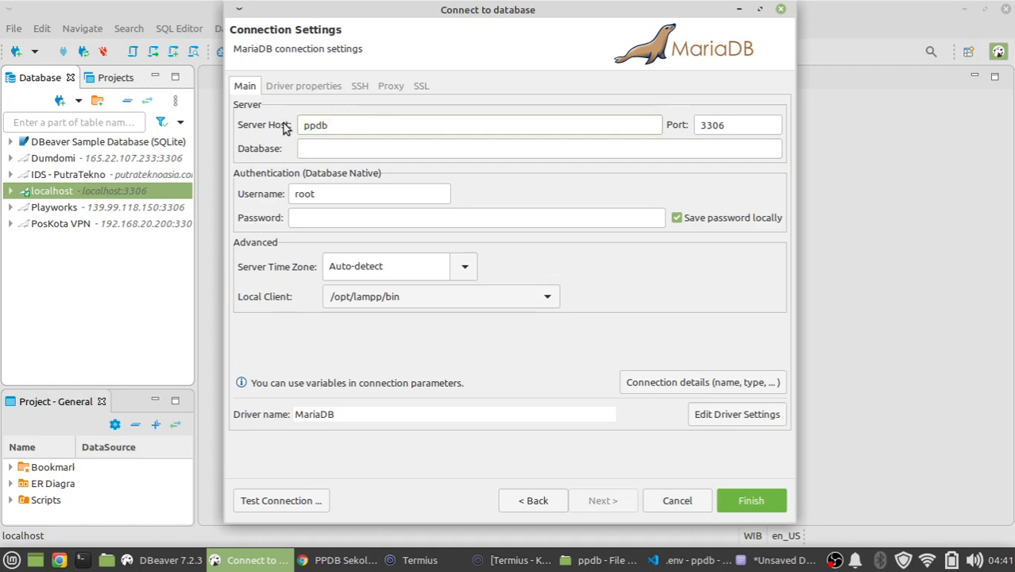
key("BackSpace")
key("BackSpace")
key("BackSpace")
key("BackSpace")
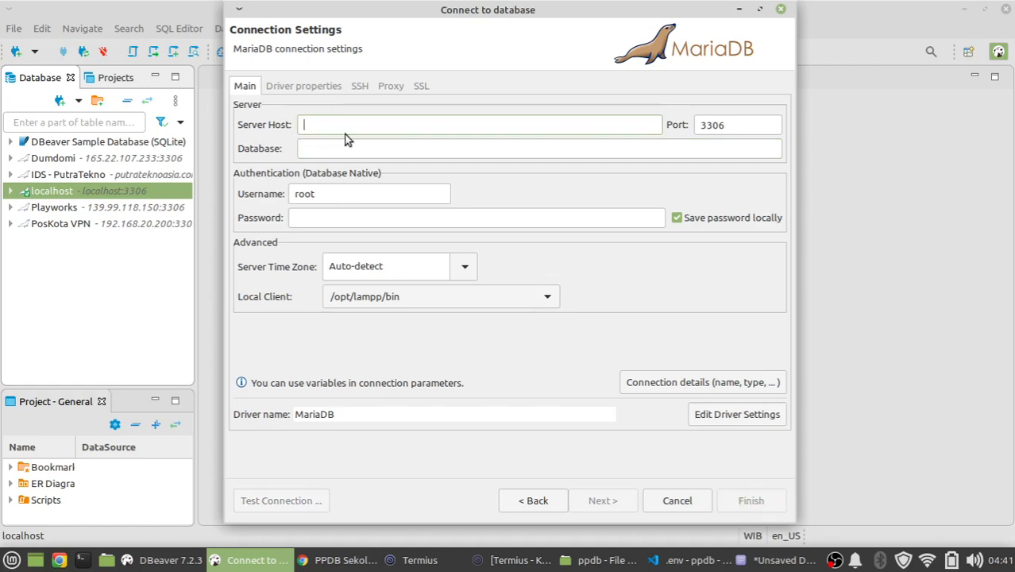
type("ppdb.kodeko")
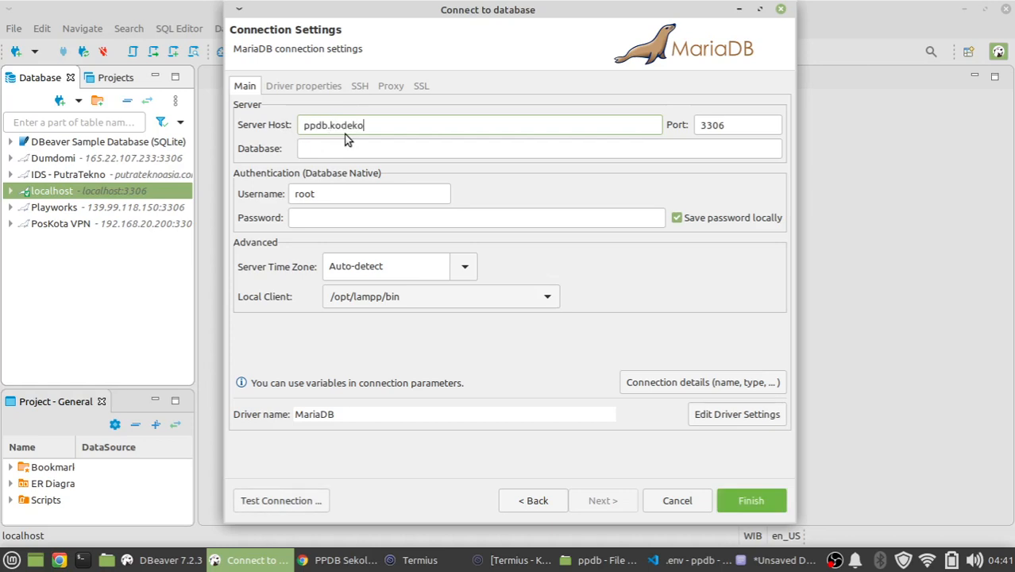
key("BackSpace")
key("BackSpace")
key("BackSpace")
key("BackSpace")
key("BackSpace")
key("BackSpace")
type("-sd-solok.kodekodeku.com")
- Set the connection's database and username to ppdb and enter the database password
left_click(379, 146)
type("ppdb")
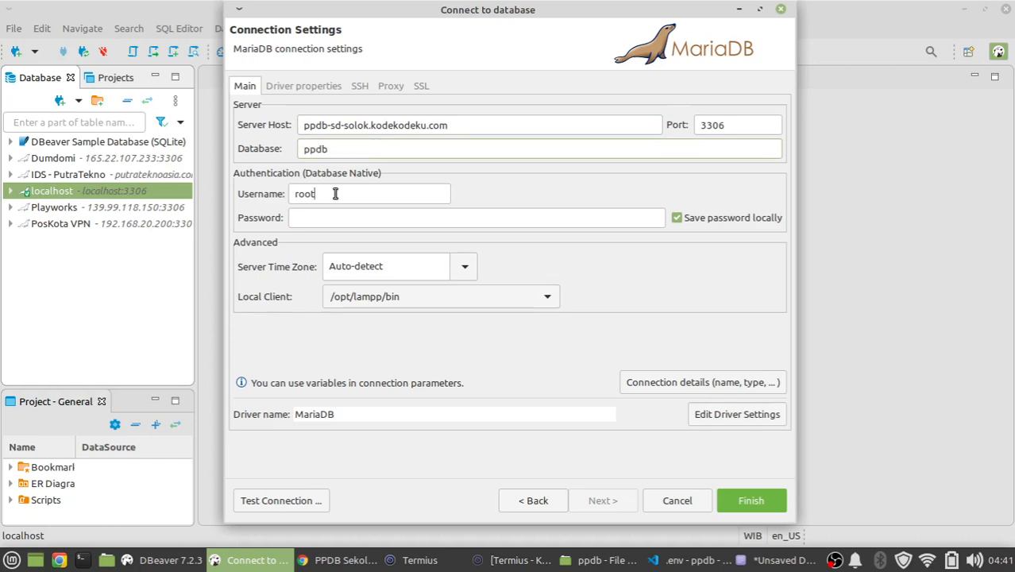
left_click_drag(335, 193, 280, 199)
type("ppdb")
key("Tab")
type("p•••••••")
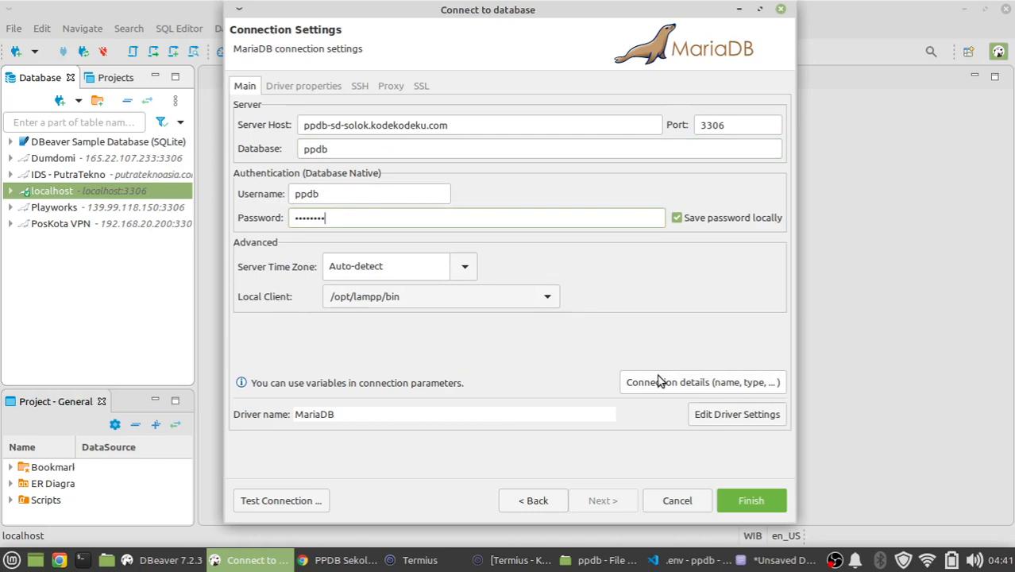
- Open the general connection details and name the connection PPDB SD Solok
left_click(684, 386)
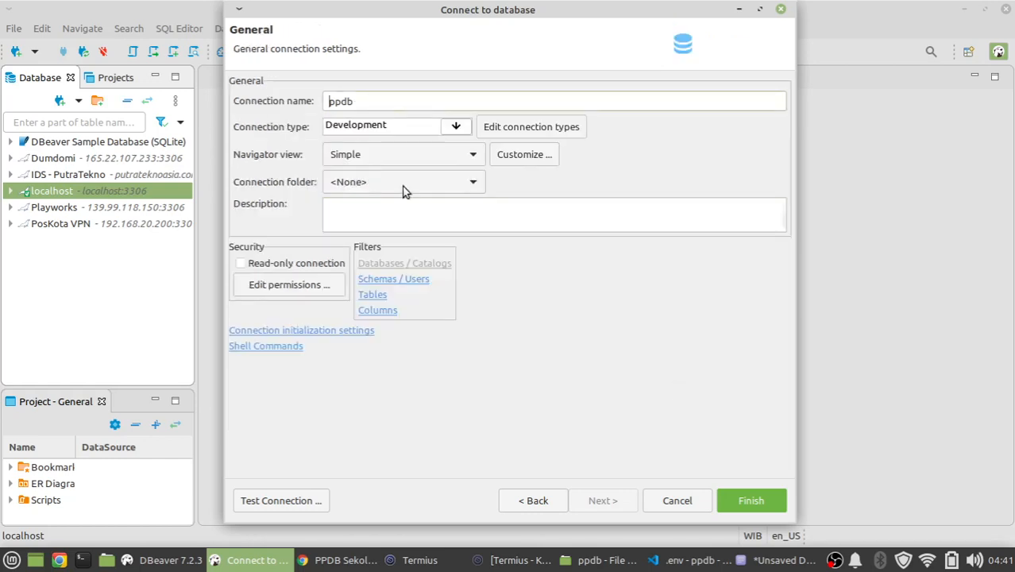
left_click_drag(369, 100, 294, 106)
type("PPDB Sd")
key("BackSpace")
type("D Solok")
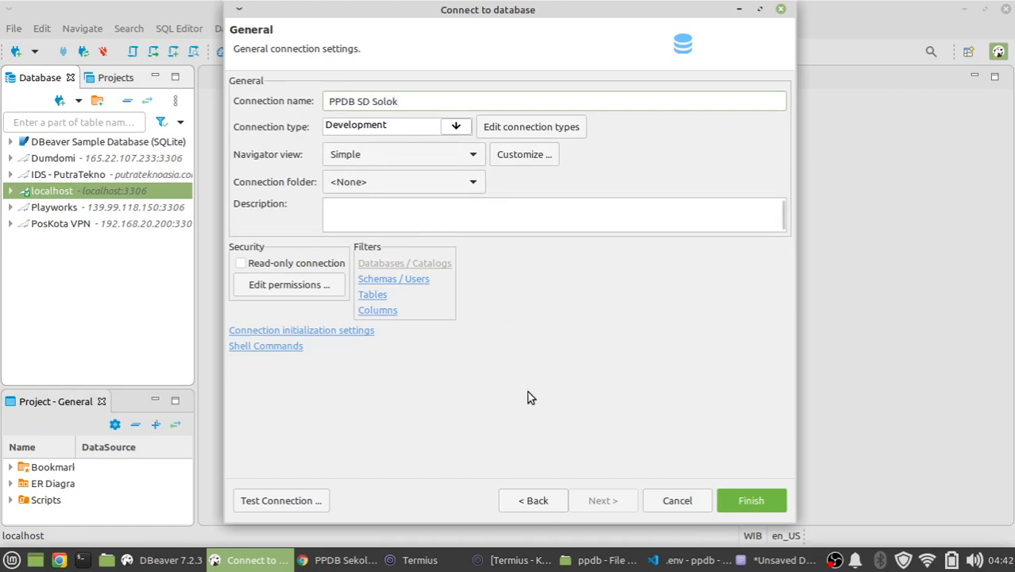
- Test the MariaDB connection from its connection settings and finish creating it
left_click(551, 499)
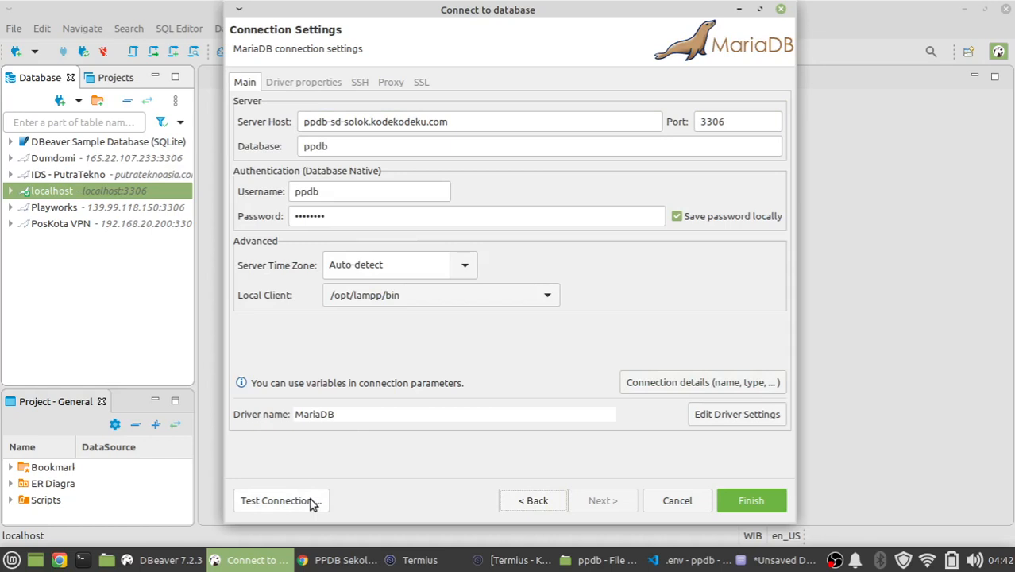
left_click(311, 502)
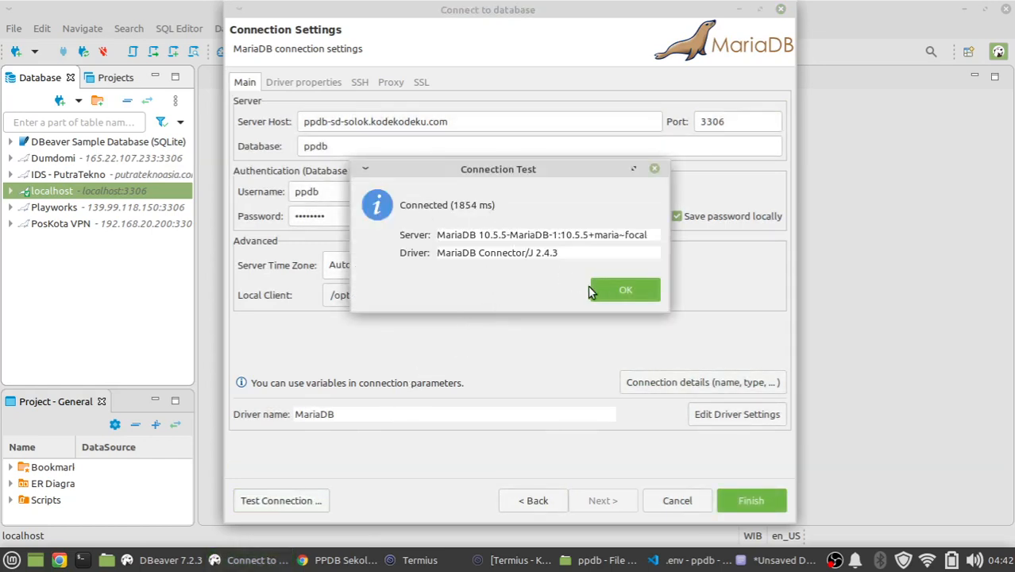
left_click(623, 289)
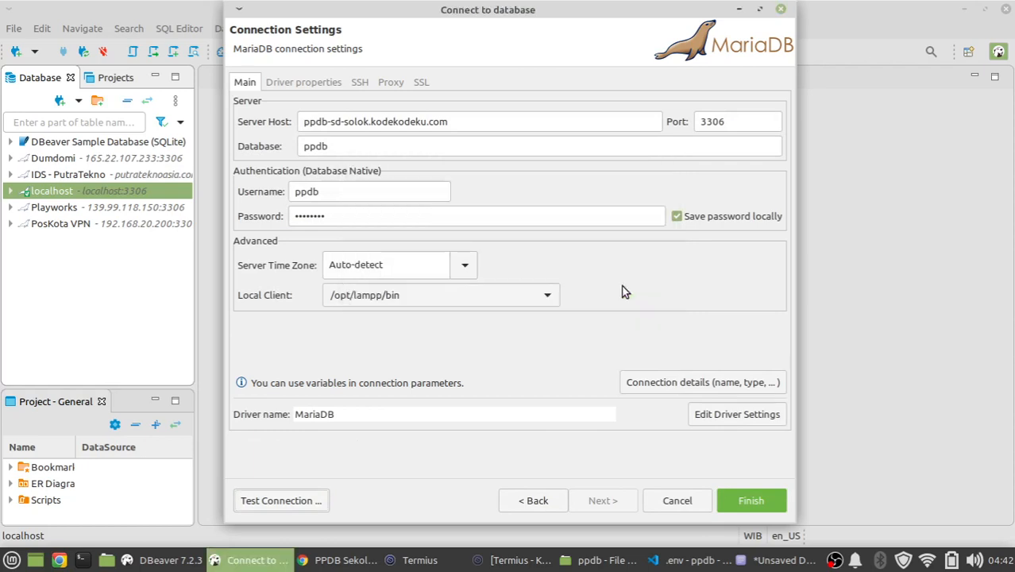
left_click(753, 501)
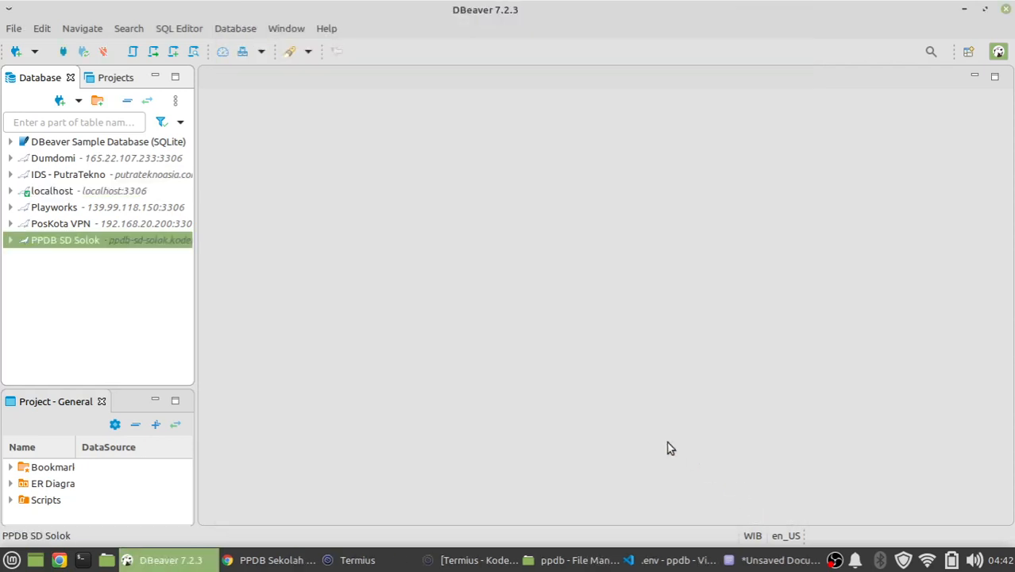
- Connect to PPDB SD Solok and expand the ppdb database's tables in a slightly widened navigator
left_click(10, 240)
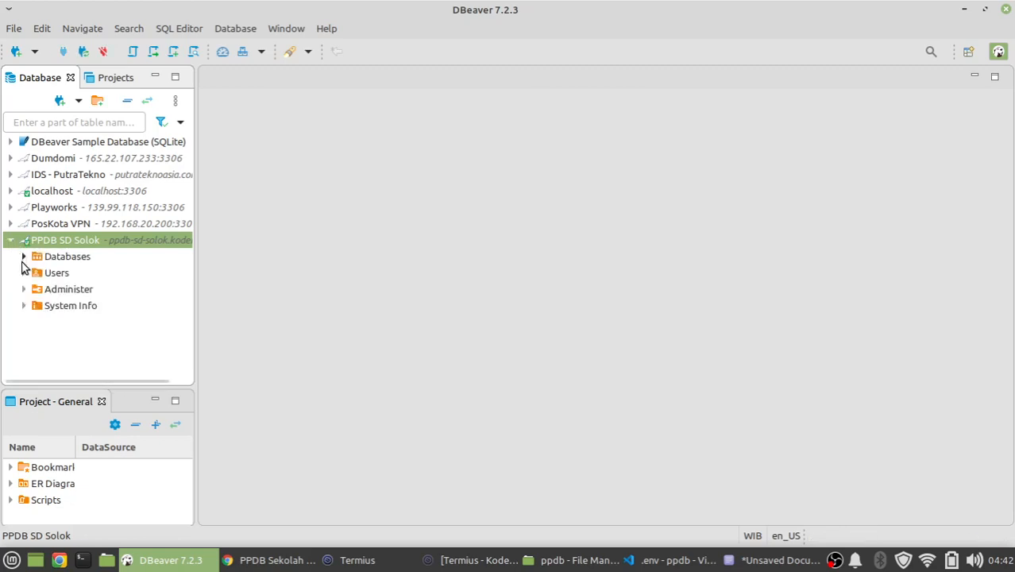
left_click(23, 259)
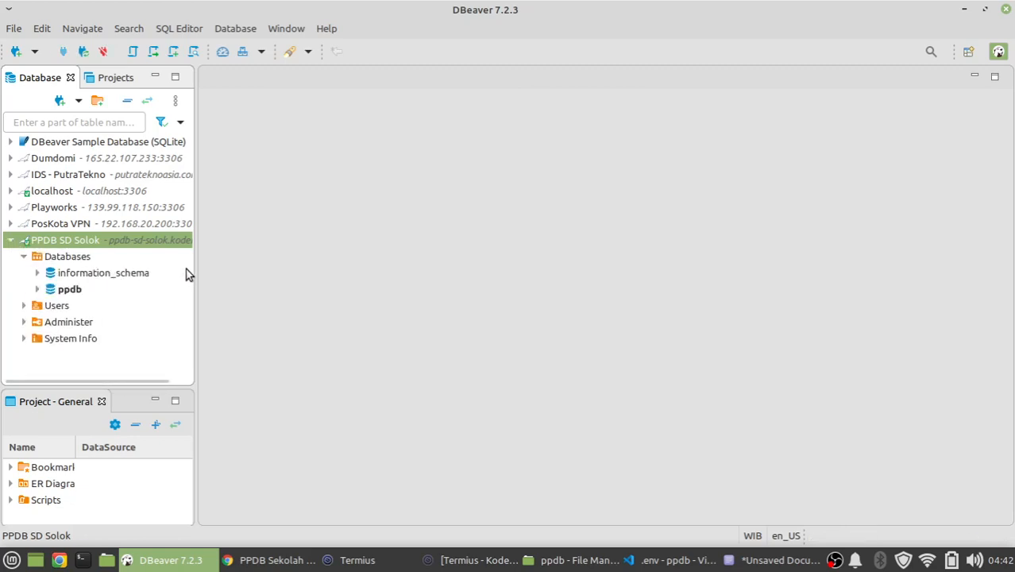
left_click_drag(195, 267, 225, 270)
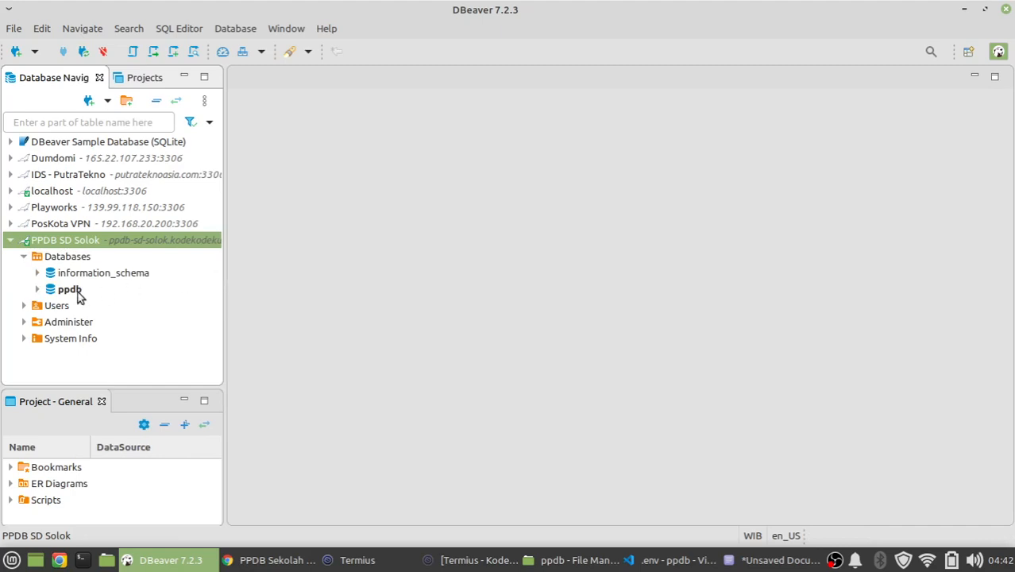
left_click(38, 289)
left_click(50, 306)
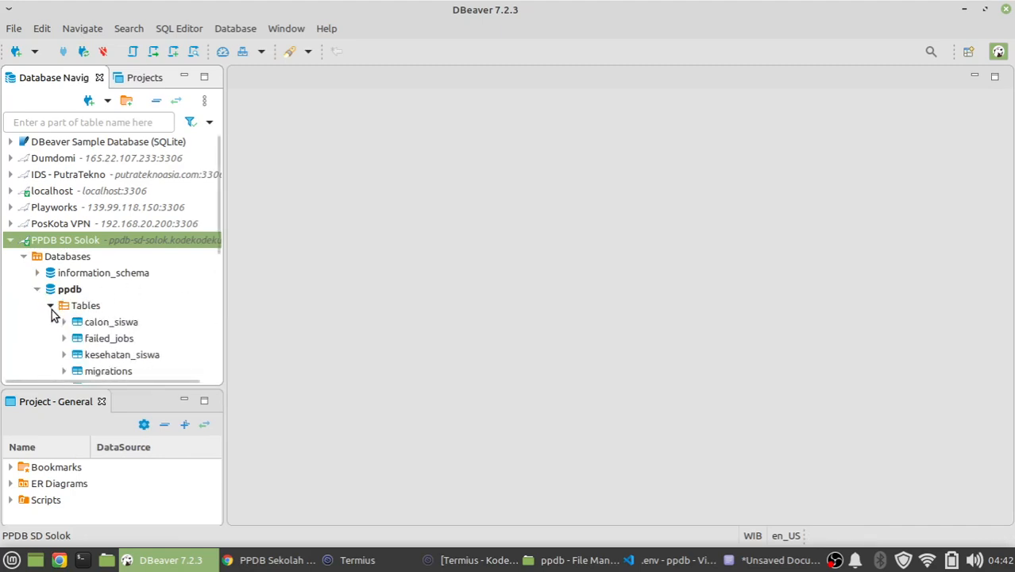
scroll(118, 329, "down", 5)
scroll(117, 329, "up", 2)
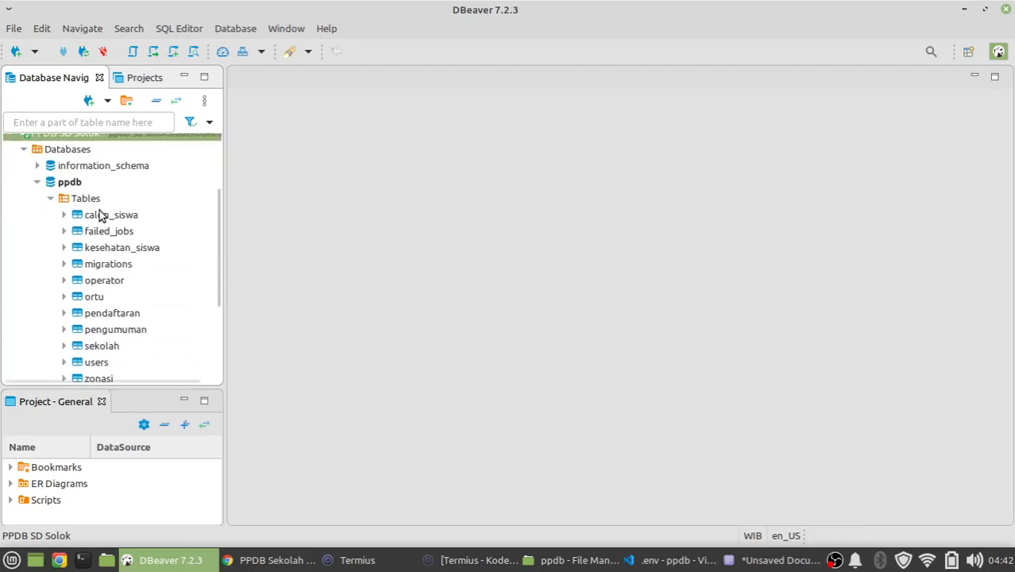
- Open the ppdb database's overview, view the data in its users table, and return to the table list
double_click(69, 182)
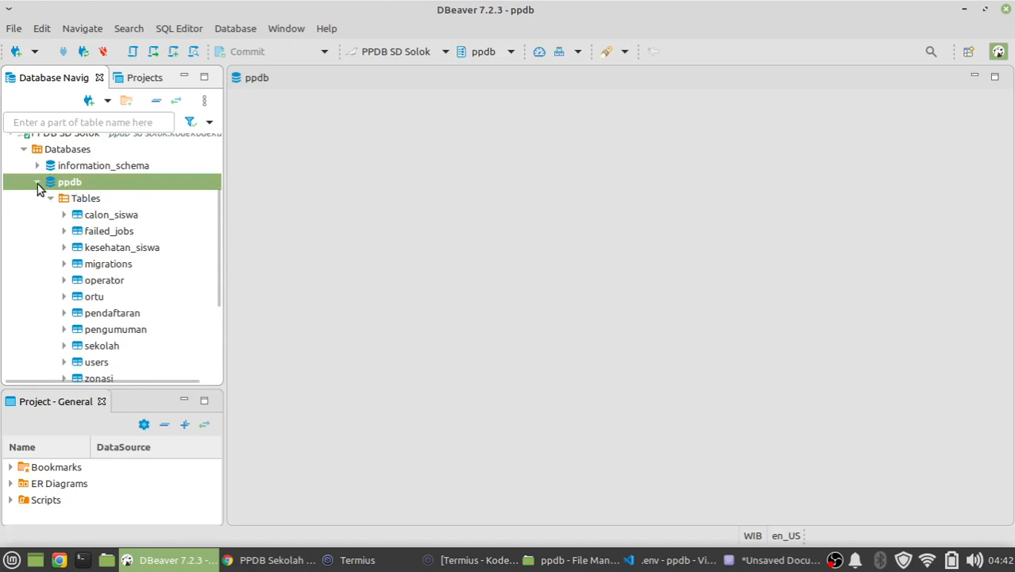
left_click(38, 184)
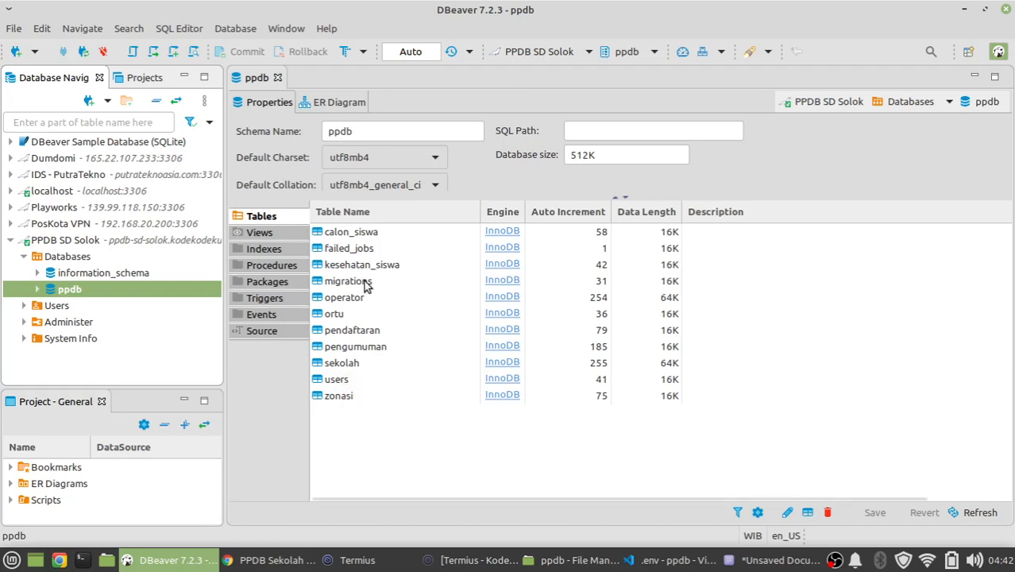
double_click(340, 381)
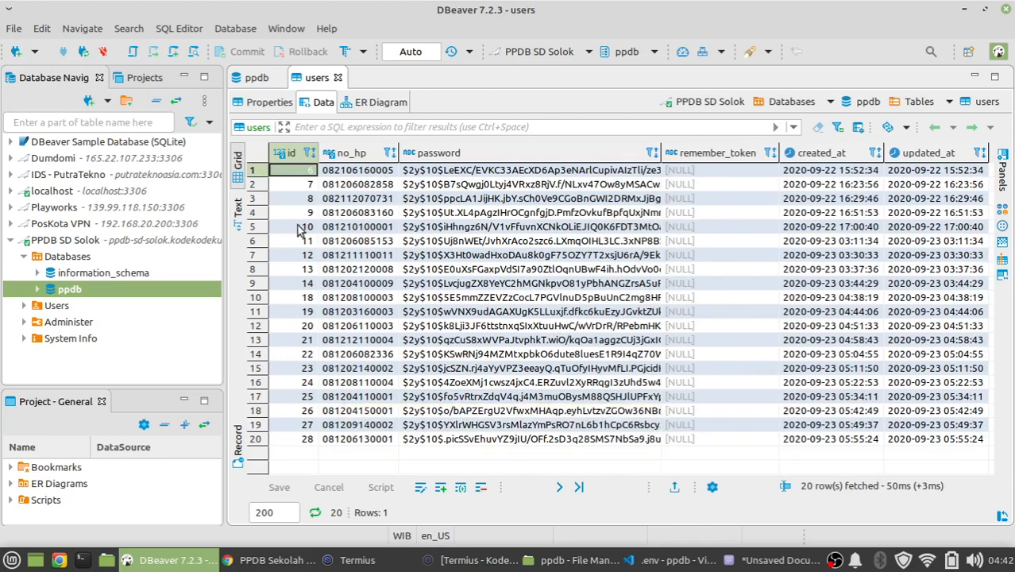
left_click(259, 79)
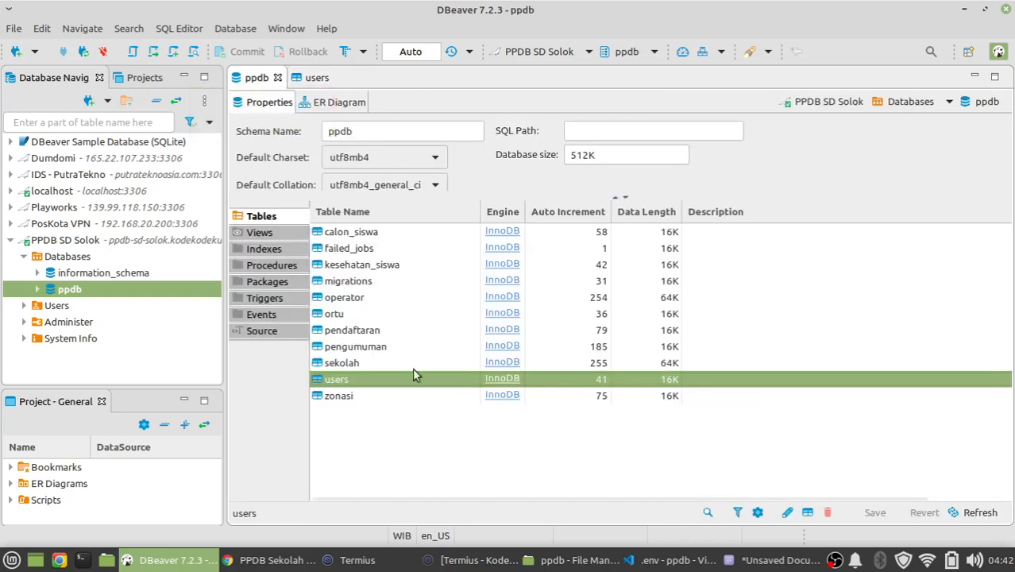
left_click(372, 397)
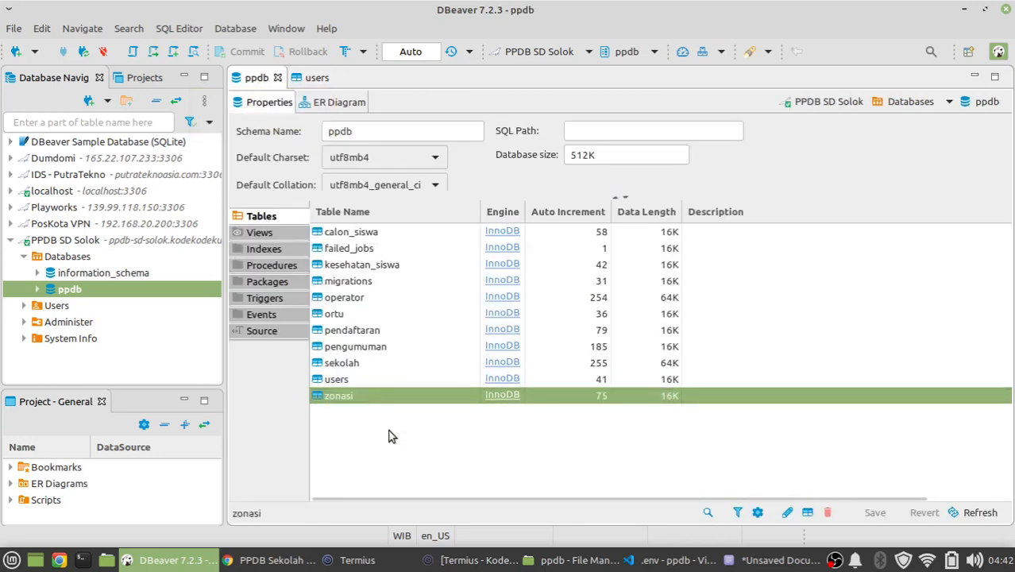
left_click(313, 80)
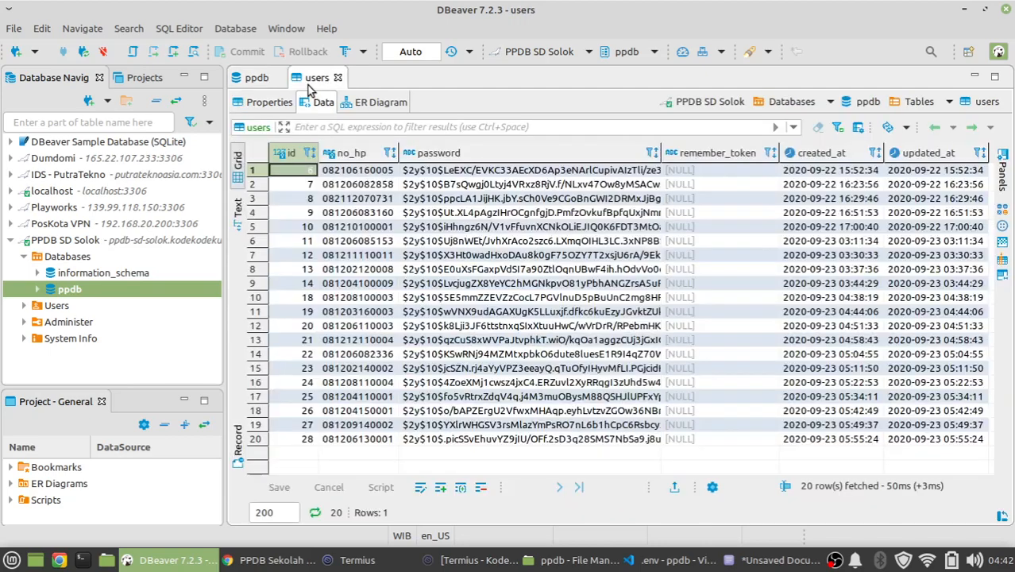
left_click(254, 78)
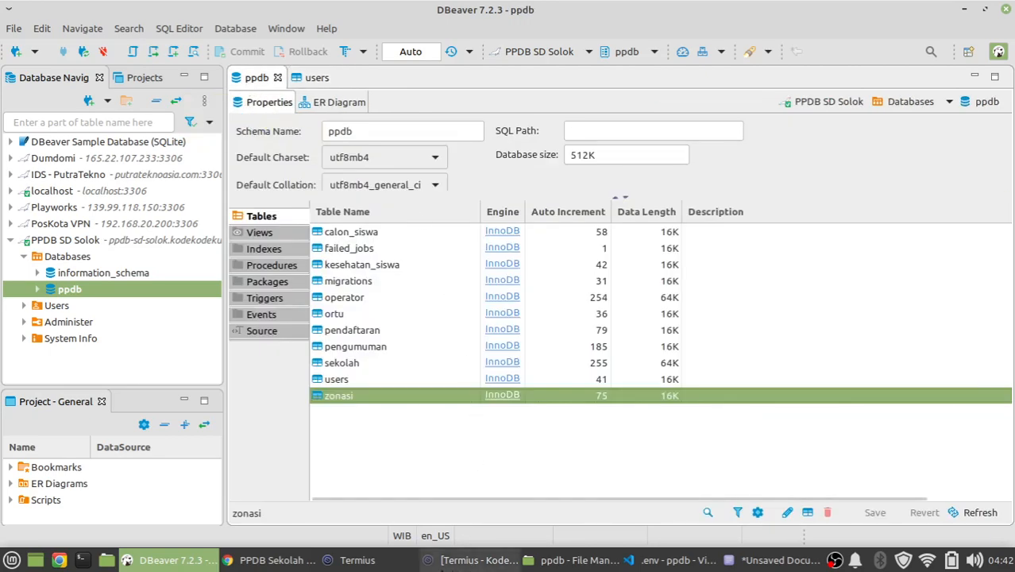
- Switch to Chrome to view the deployed PPDB SD Solok home page
left_click(270, 560)
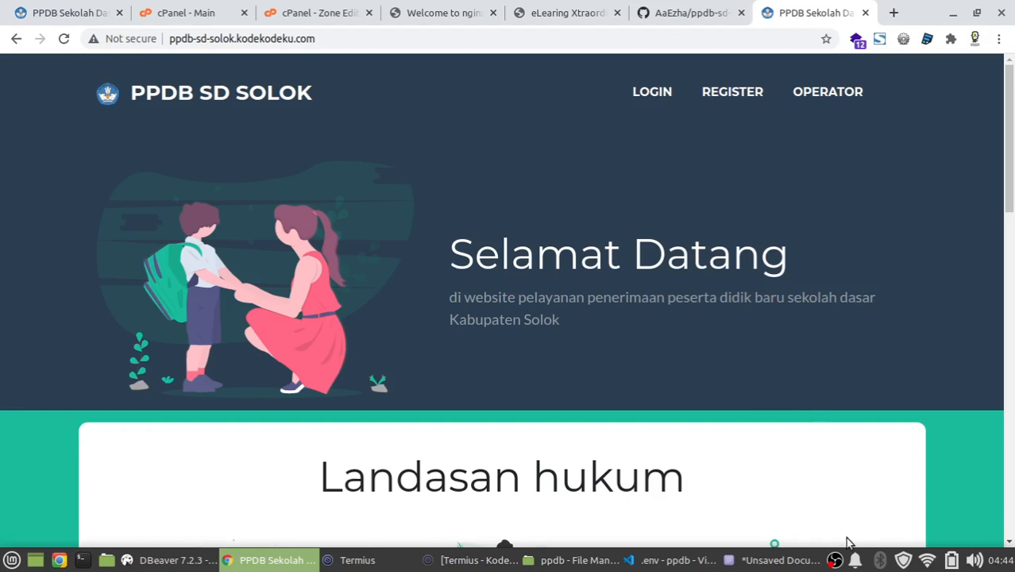
right_click(835, 560)
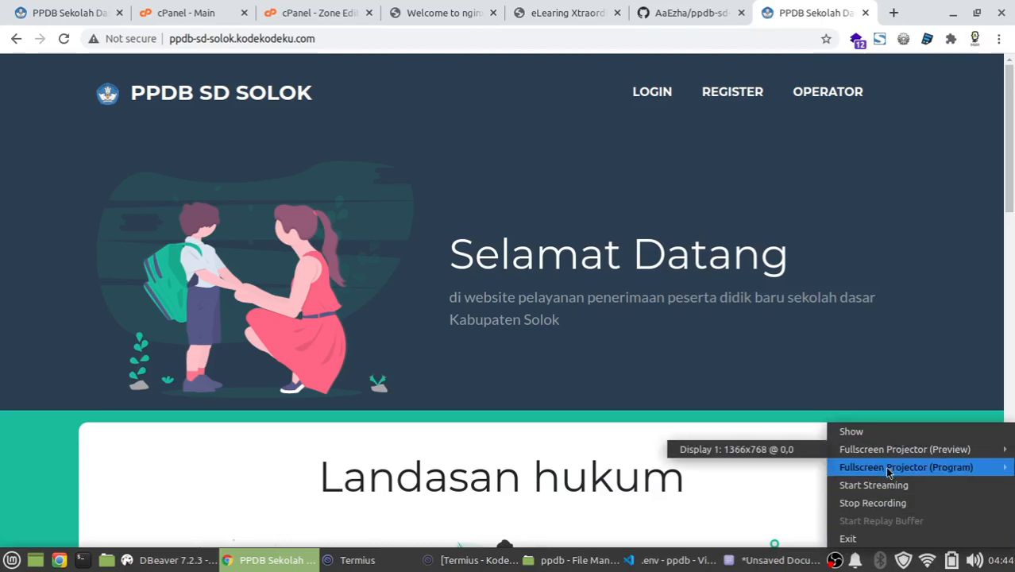